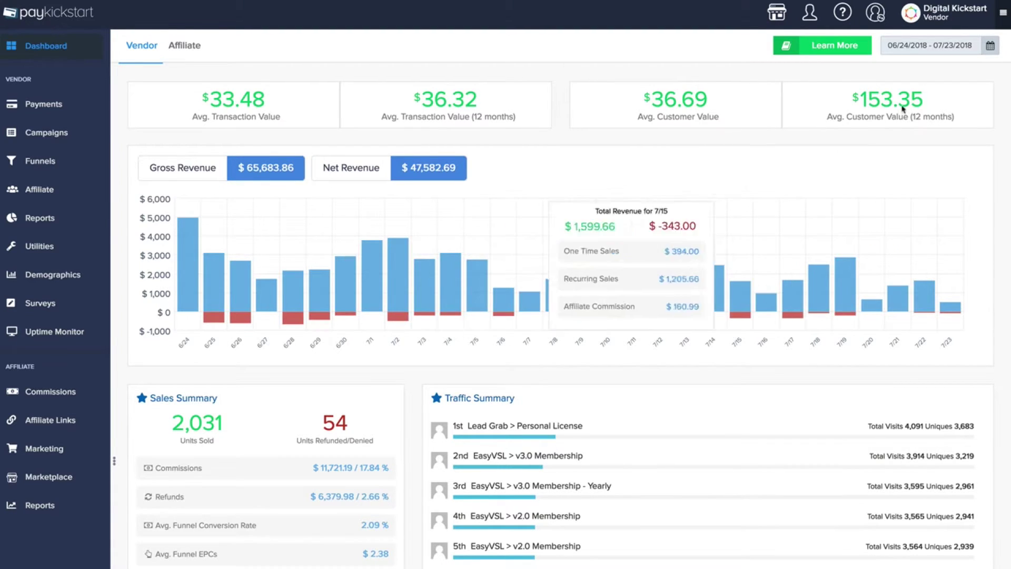
Review the dashboard's preset date ranges without changing dates, then scroll through the sales statistics
click(921, 47)
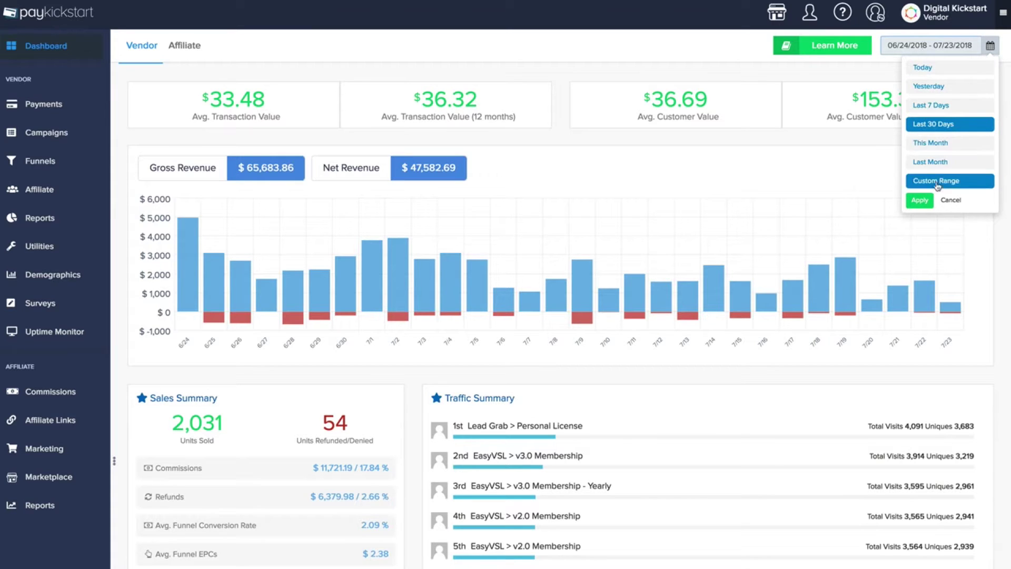
scroll(454, 289, down, 1)
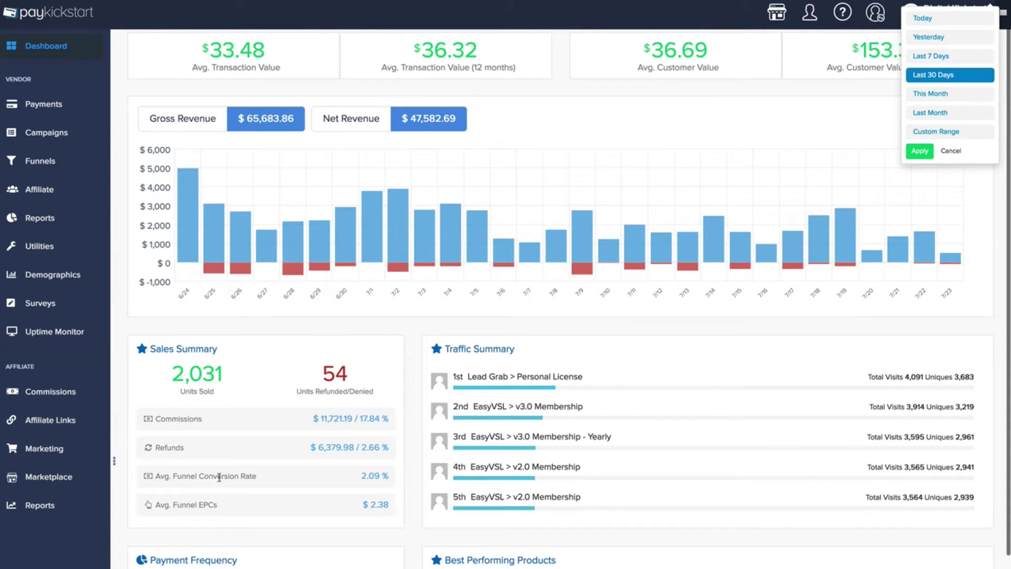
scroll(488, 456, down, 1)
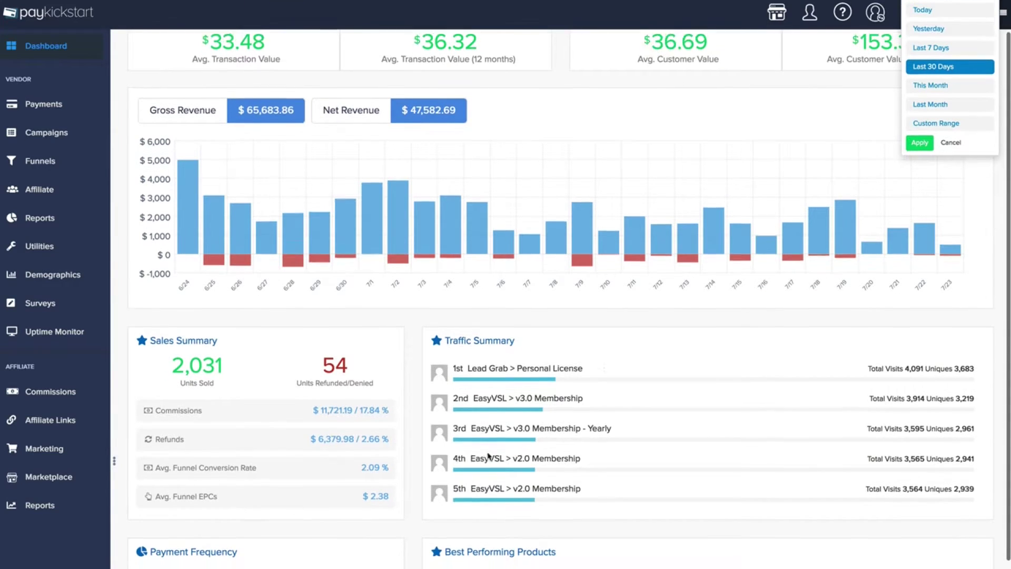
click(610, 334)
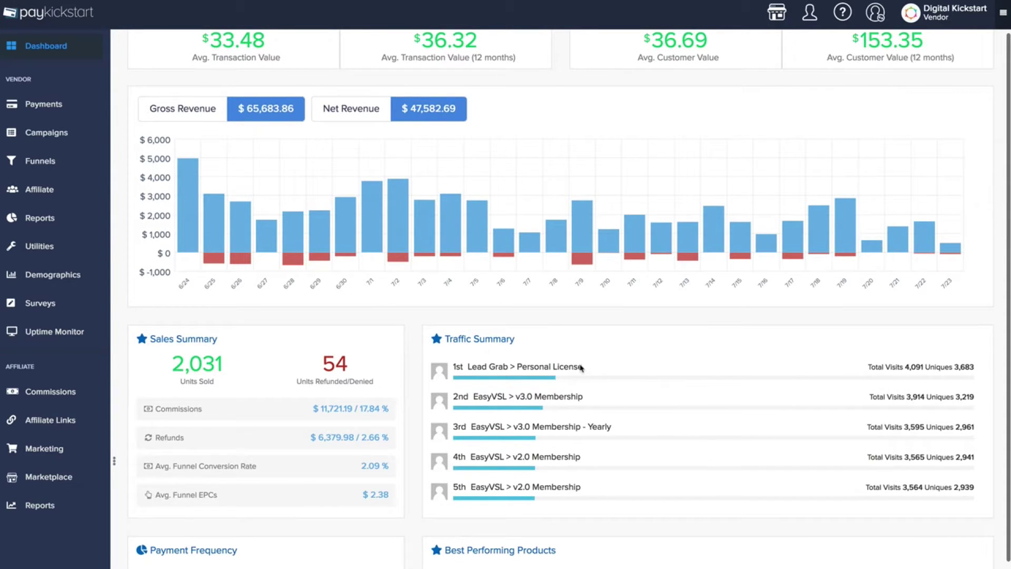
scroll(581, 367, down, 6)
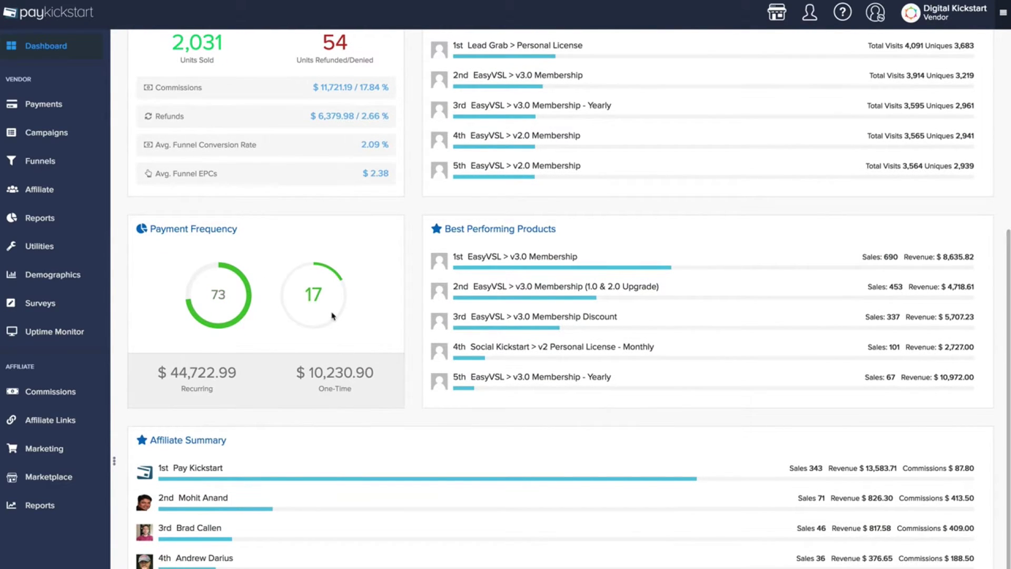
scroll(332, 316, down, 4)
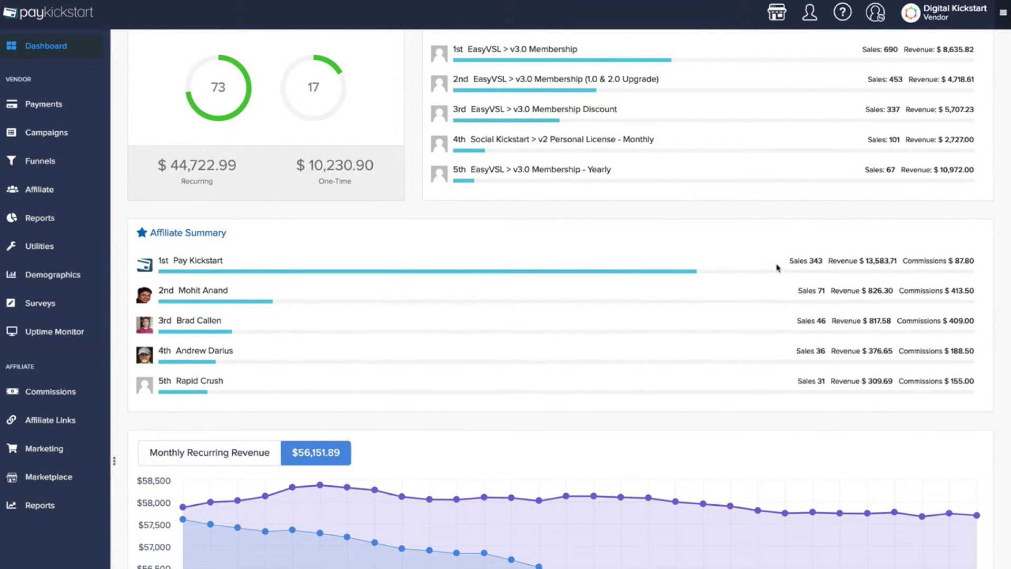
scroll(725, 267, down, 1)
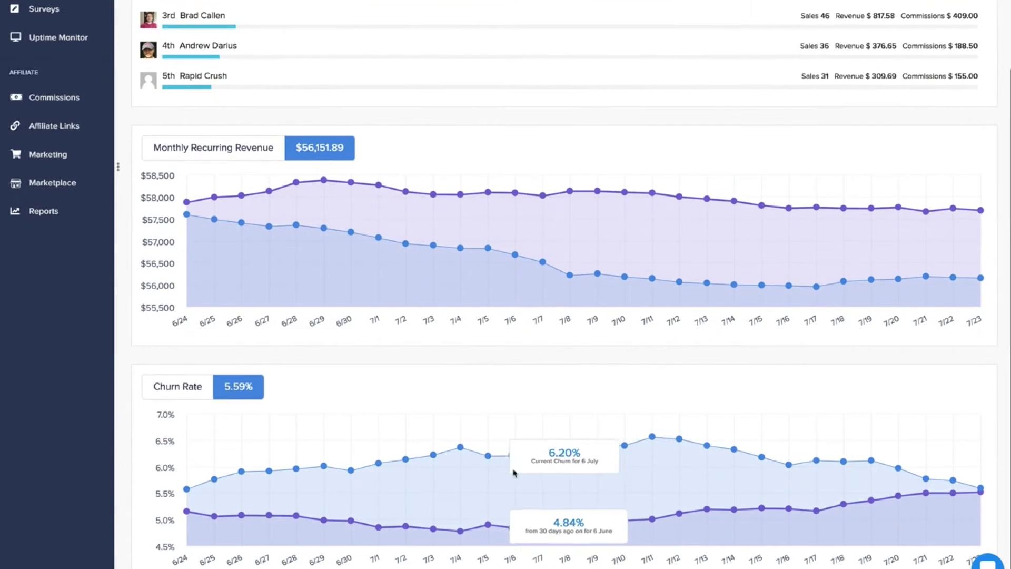
scroll(548, 429, up, 11)
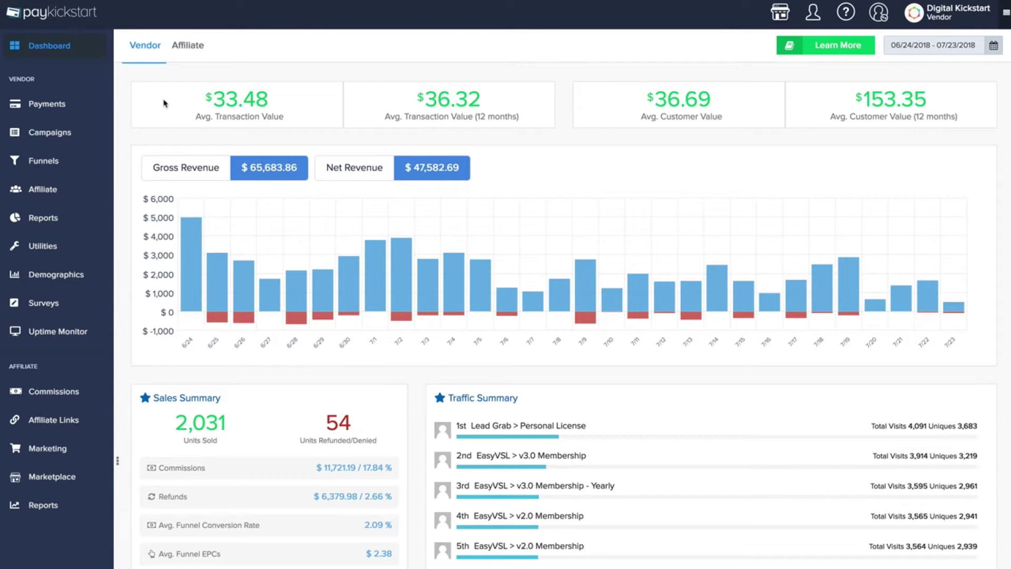
Switch the dashboard to affiliate statistics and bring up the account menu
click(190, 53)
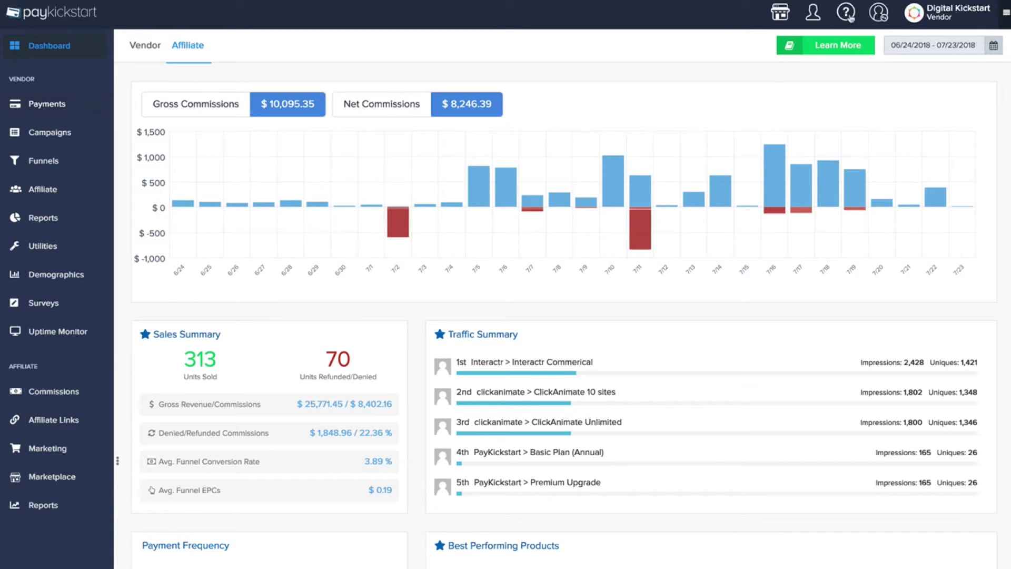
click(931, 21)
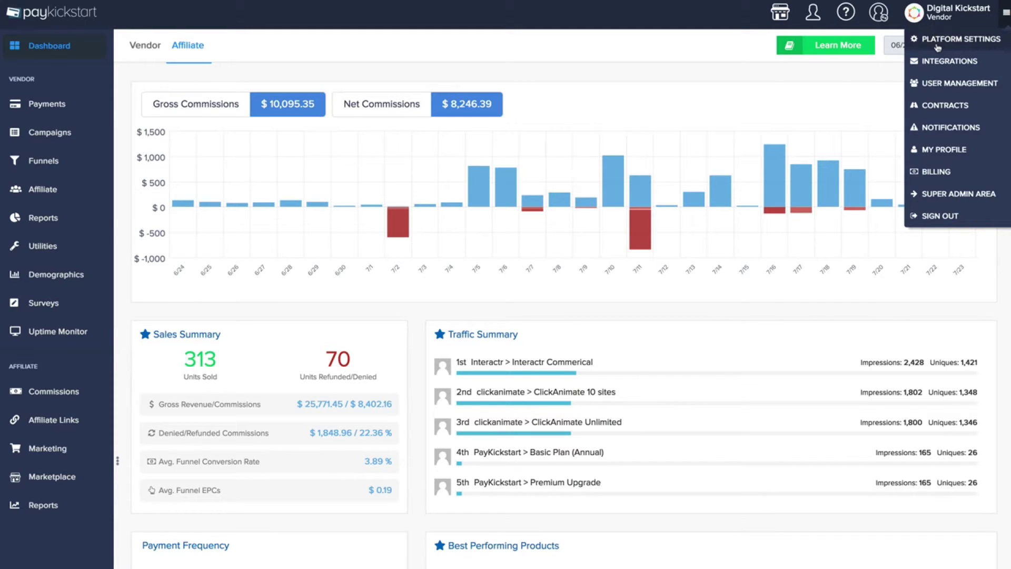
Go to Platform Settings from the account menu
click(937, 46)
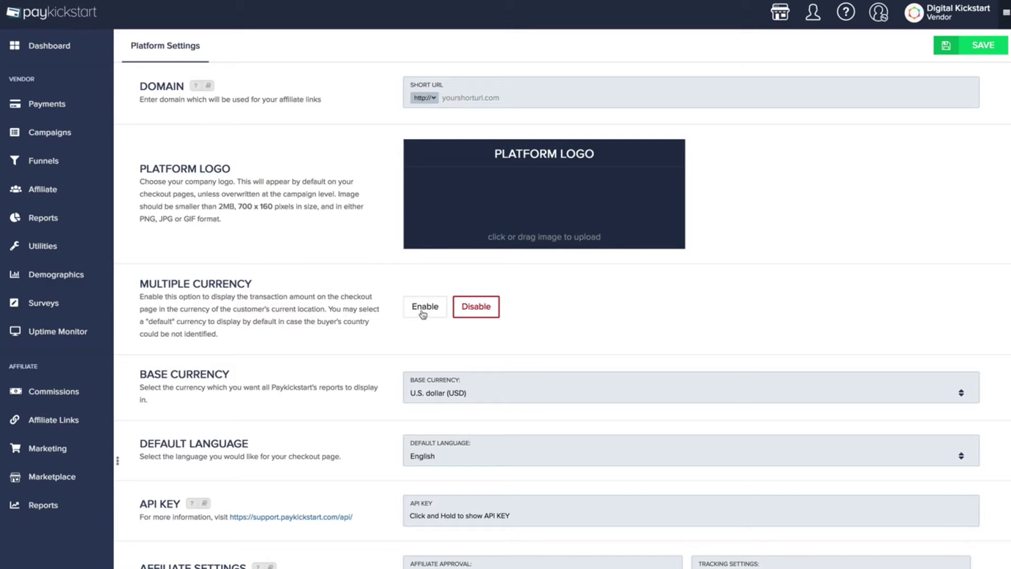
click(427, 314)
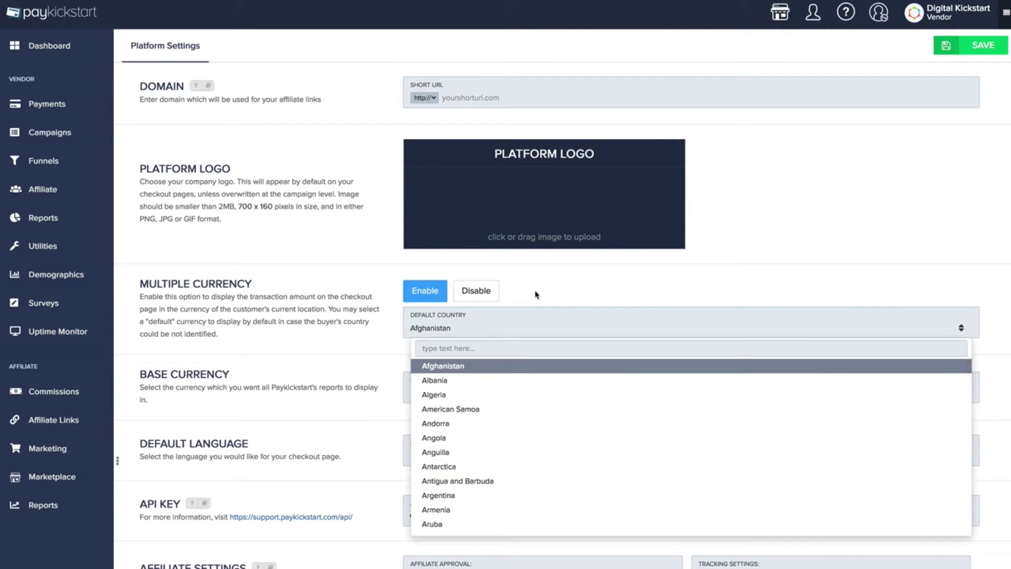
click(535, 294)
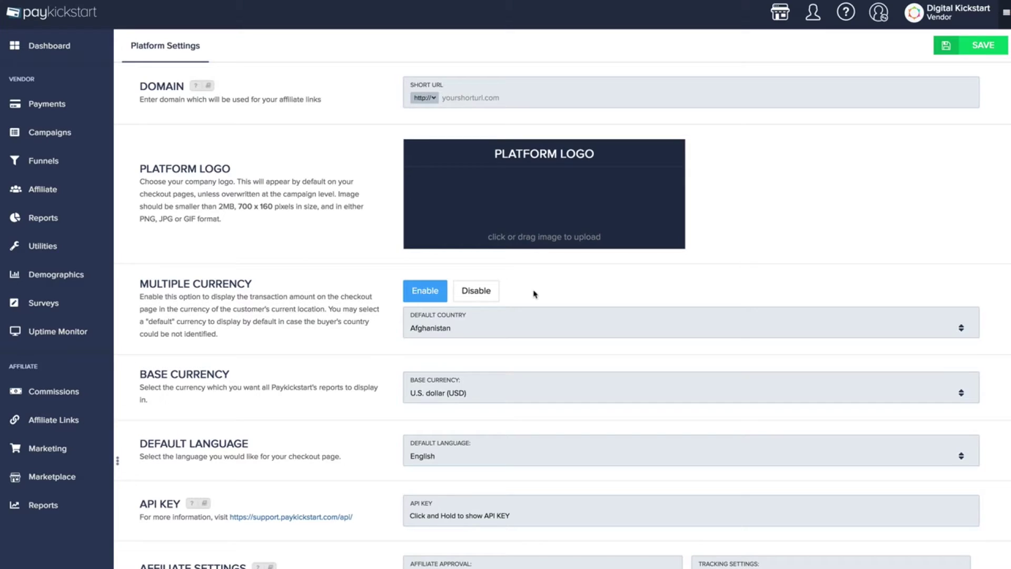
click(491, 296)
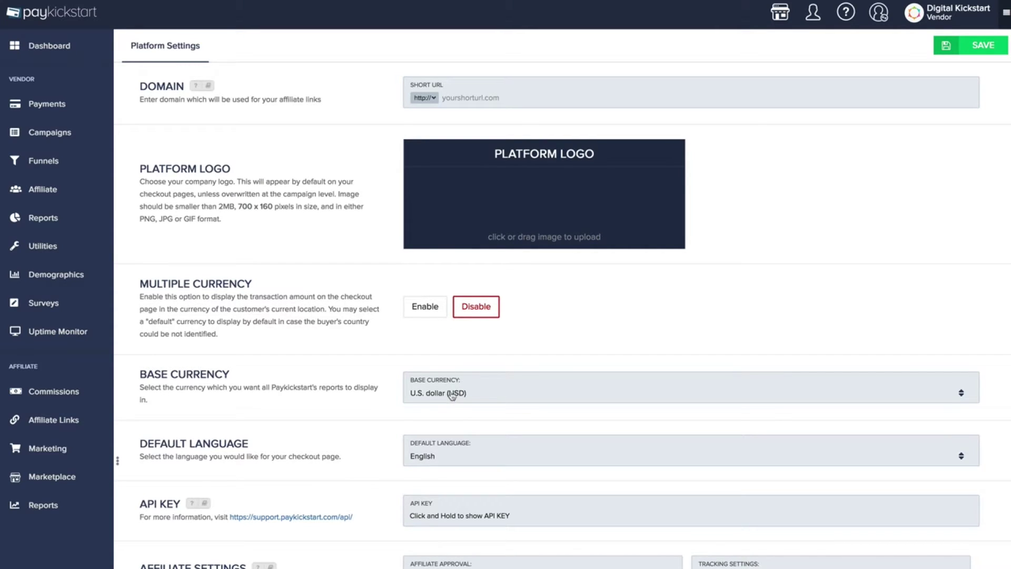
click(477, 394)
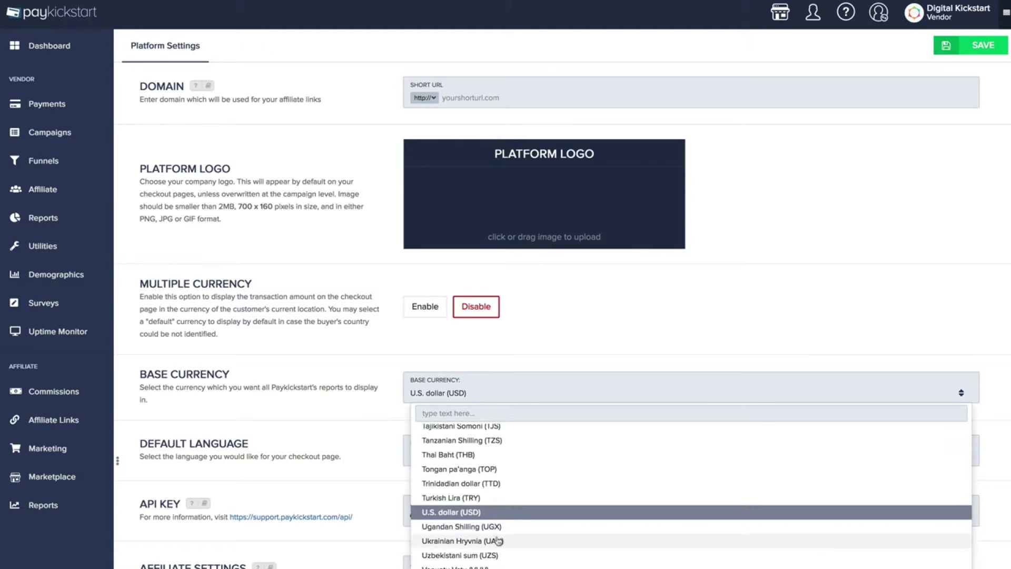
click(493, 399)
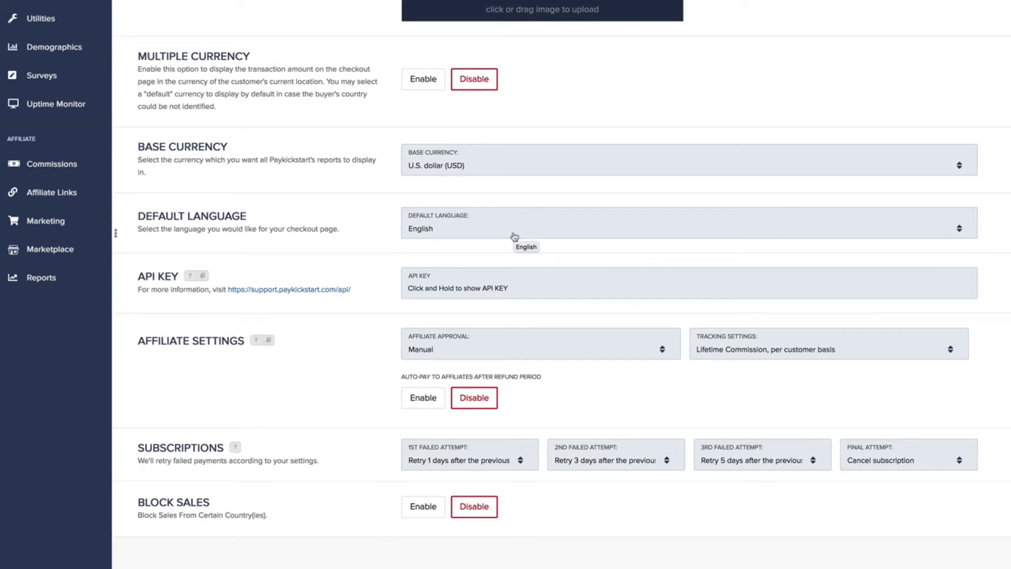
click(474, 233)
scroll(477, 295, down, 2)
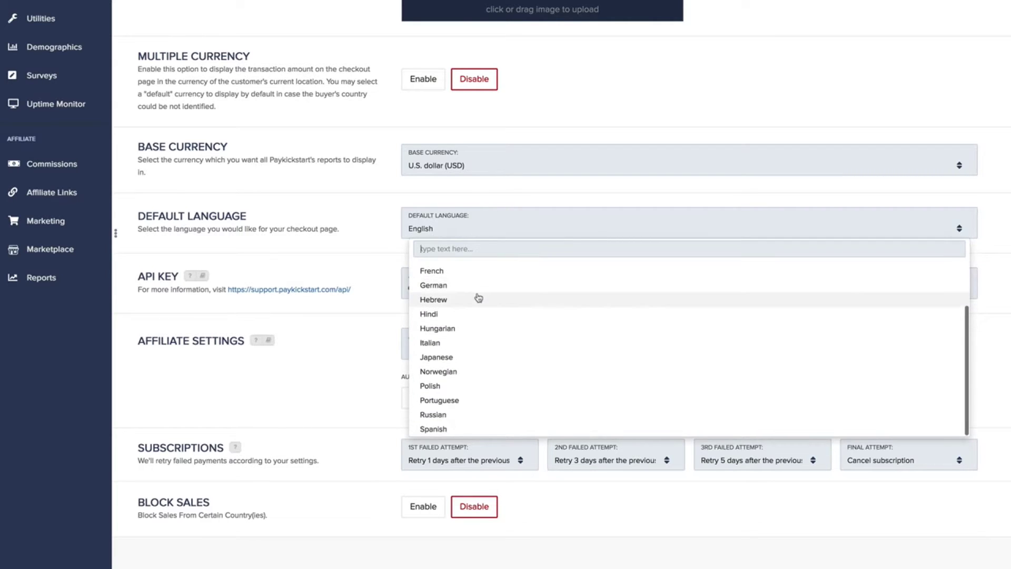
scroll(478, 296, up, 2)
scroll(464, 389, down, 2)
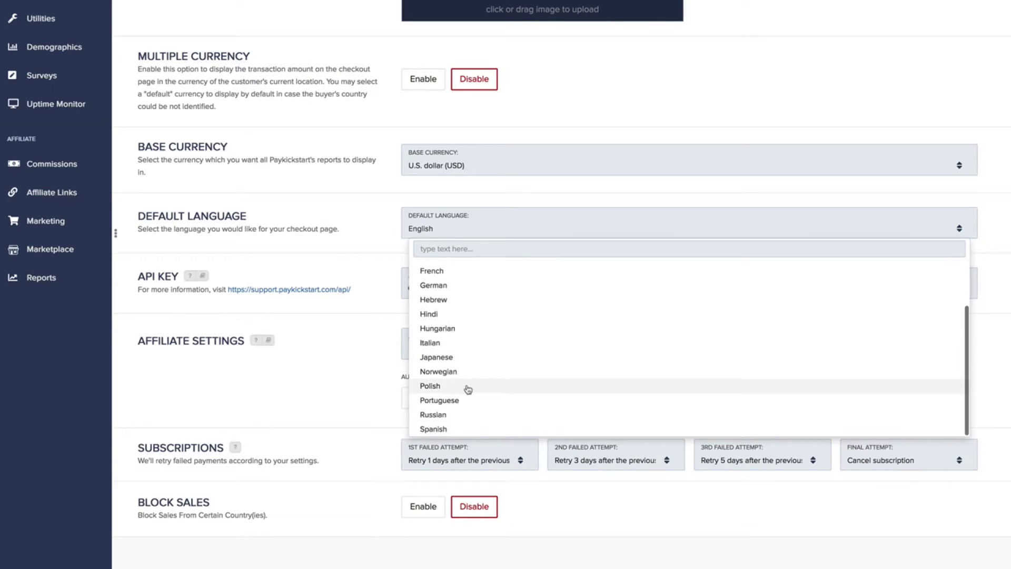
scroll(468, 387, up, 2)
scroll(468, 386, up, 1)
click(485, 204)
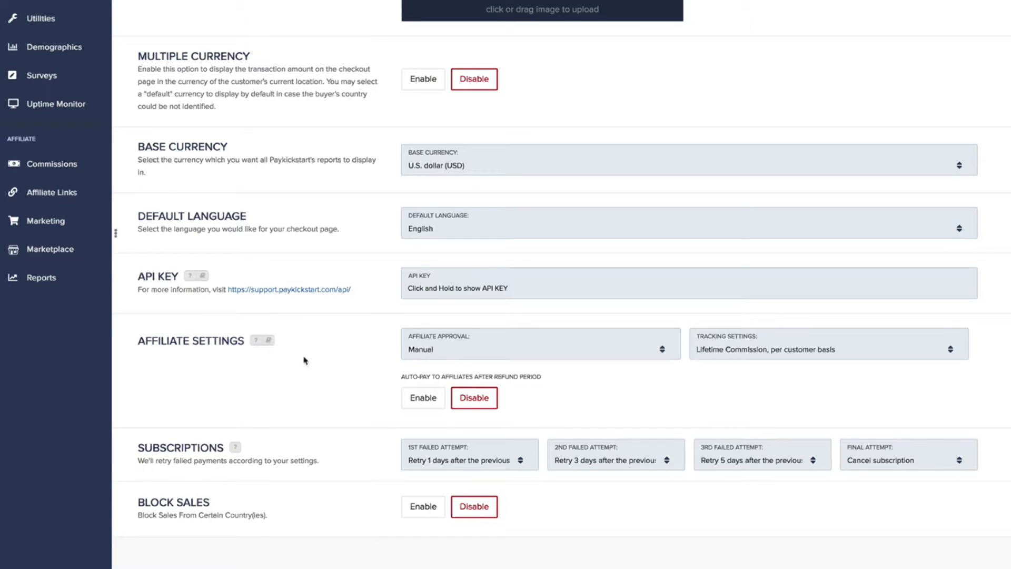
click(432, 356)
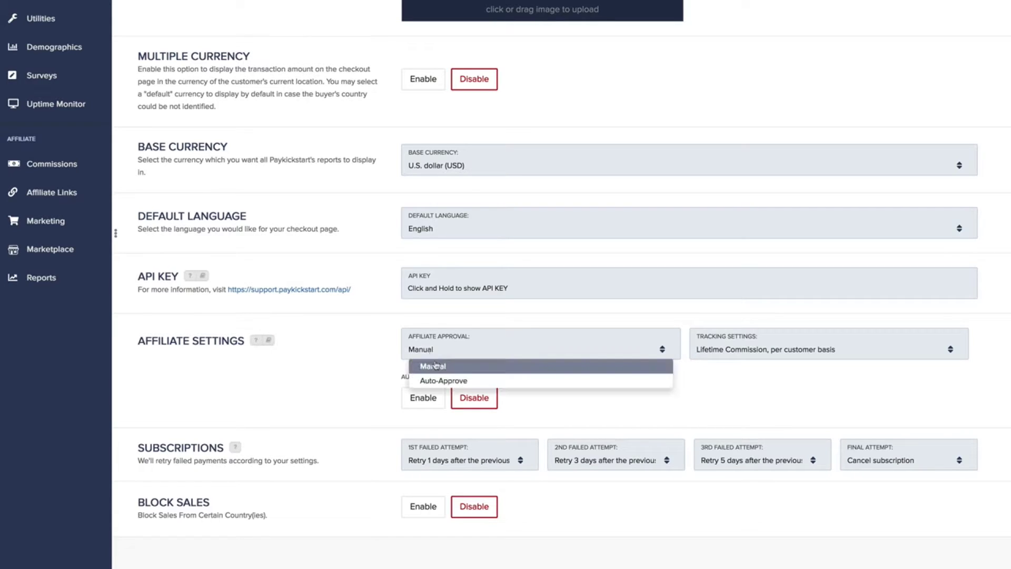
click(519, 327)
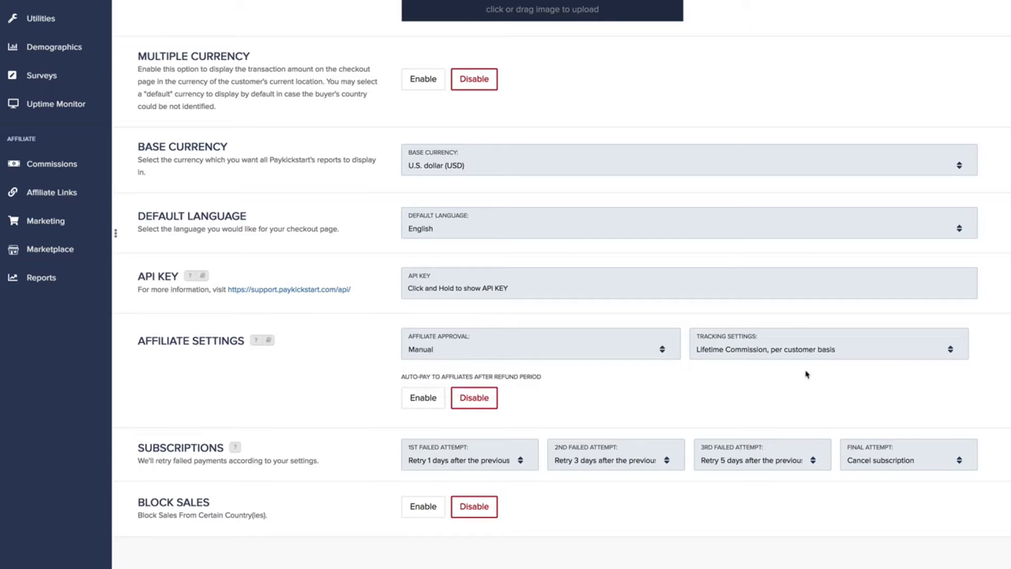
click(806, 356)
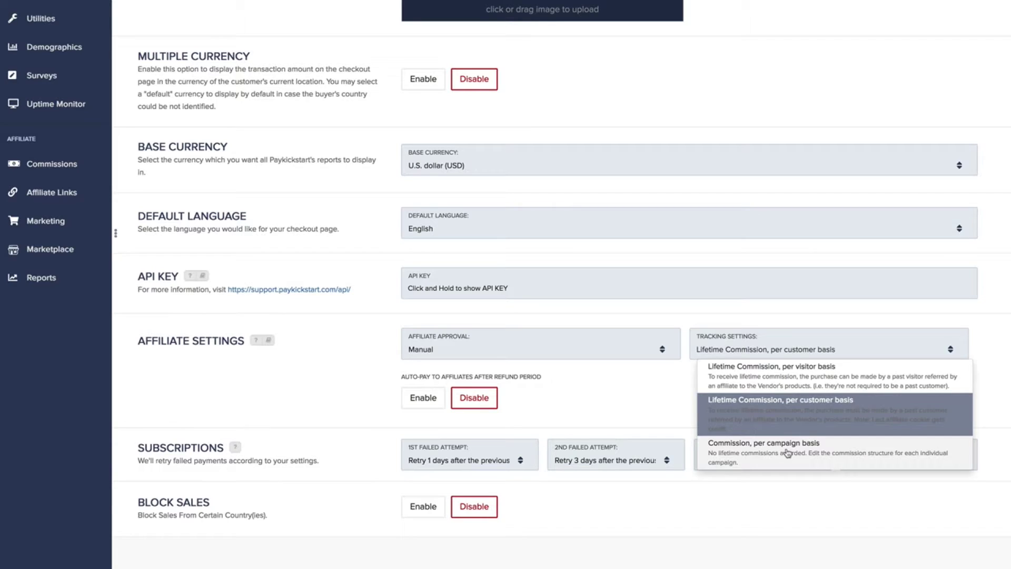
click(732, 316)
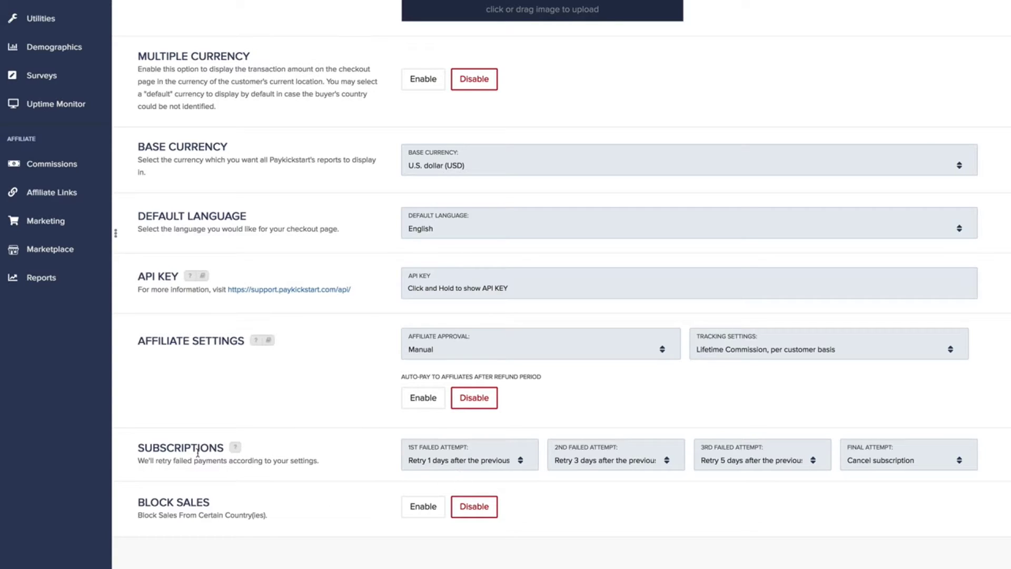
mouse_move(239, 454)
click(485, 467)
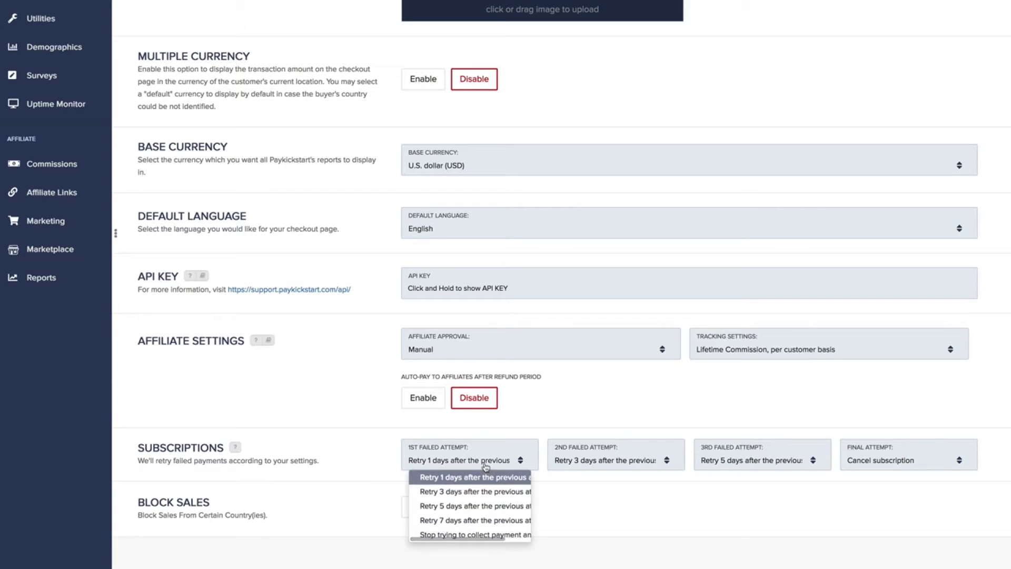
click(485, 467)
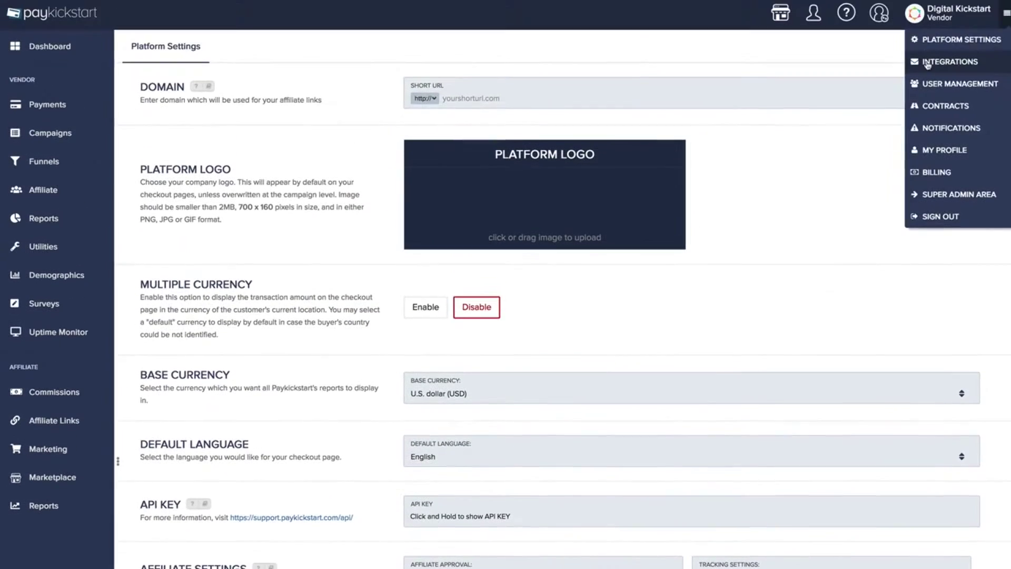
Go to the payment Integrations page listing PayPal, Authorize.Net, Braintree and Stripe
click(926, 62)
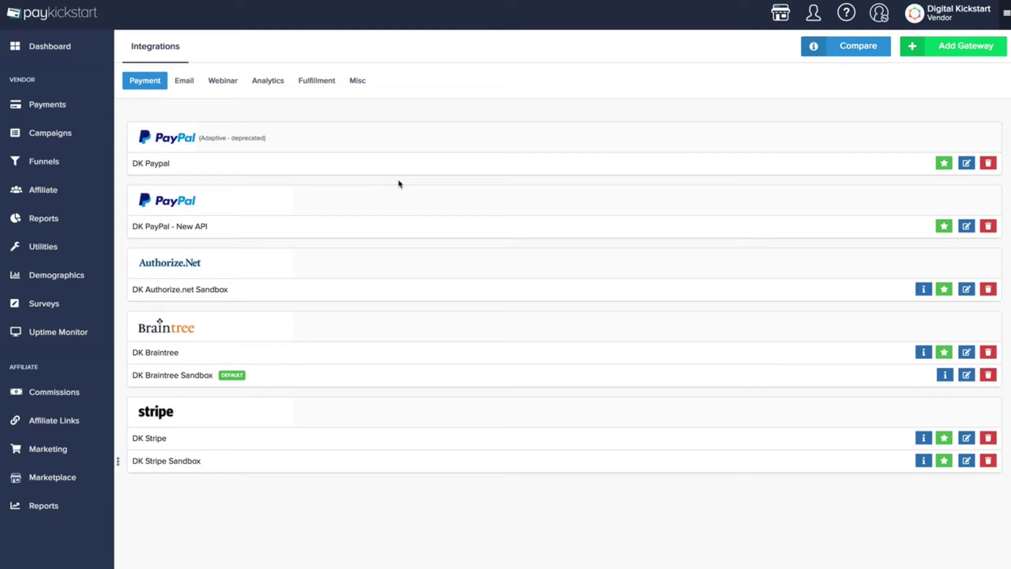
Switch to the Email integrations showing ActiveCampaign and Infusionsoft
click(185, 83)
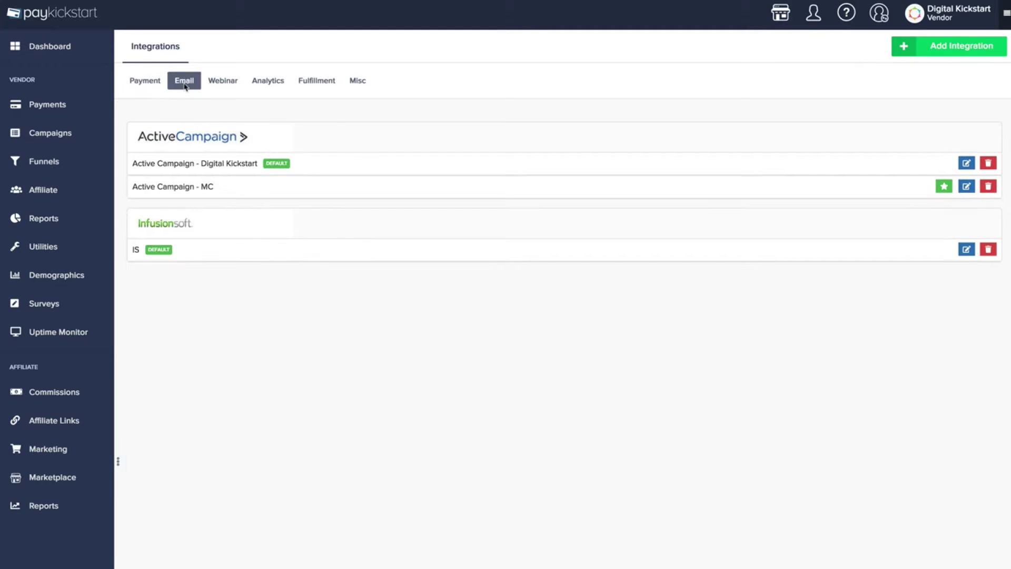
Browse the available email services in the new-integration picker, close it, and view Webinar integrations
click(958, 46)
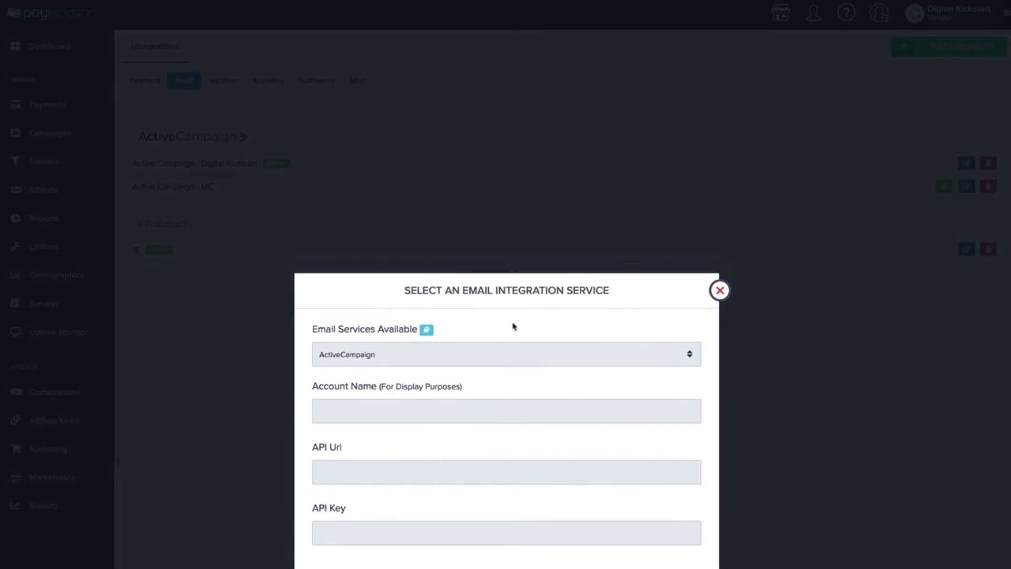
click(481, 365)
scroll(447, 431, down, 5)
scroll(444, 432, up, 5)
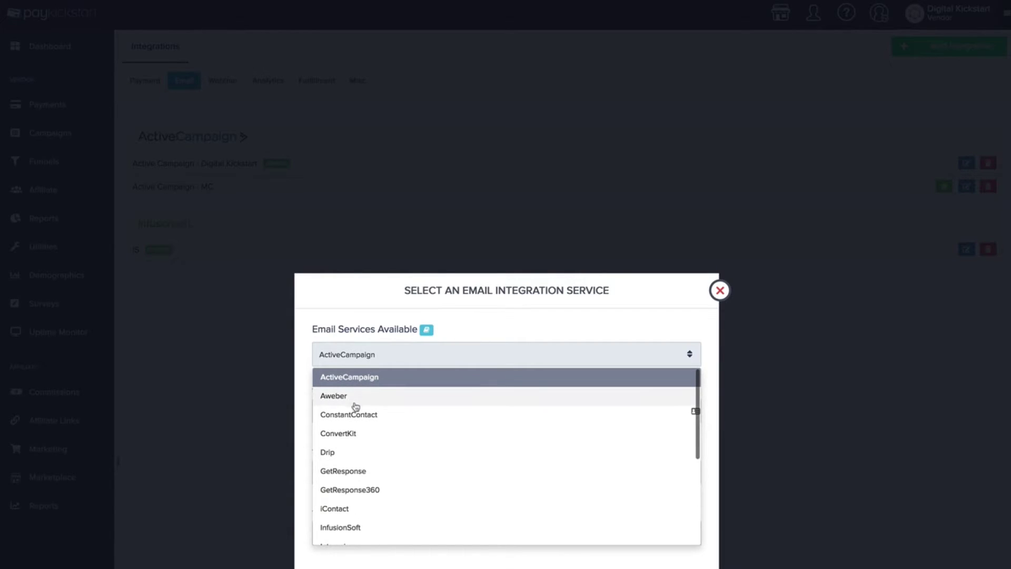
scroll(360, 411, down, 1)
scroll(360, 412, down, 3)
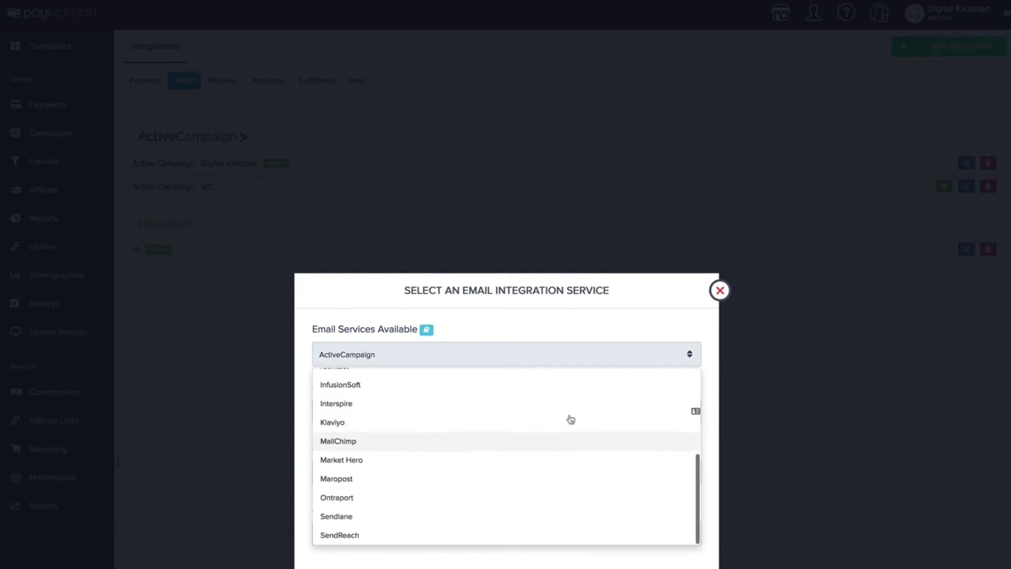
click(719, 291)
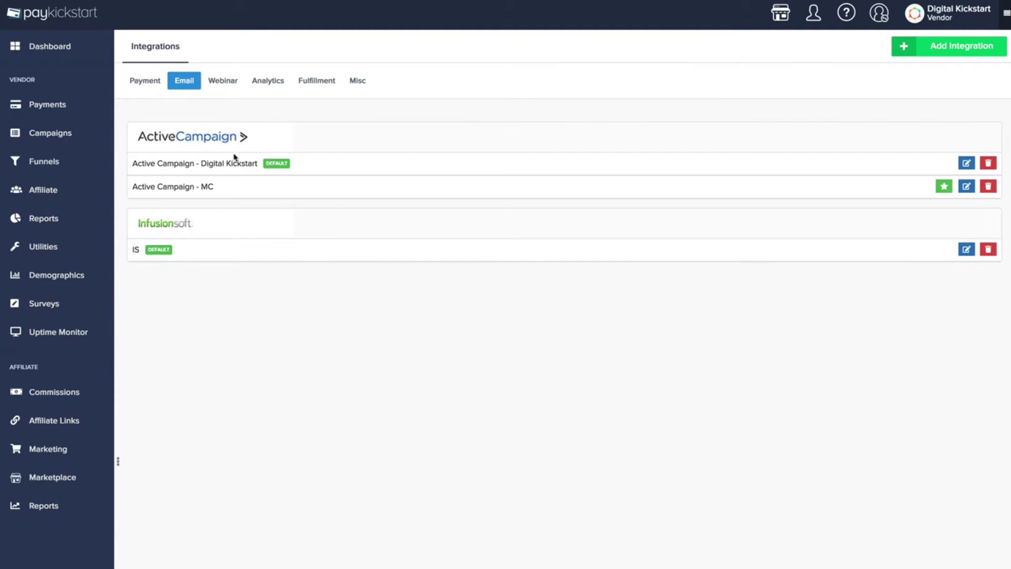
click(229, 84)
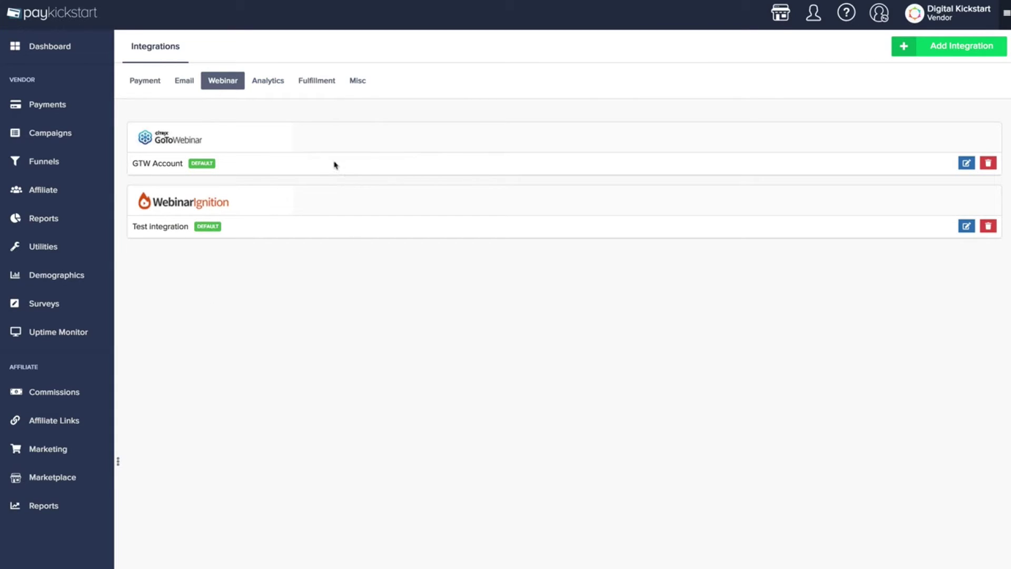
Look through the available webinar services for a new integration, then close the picker
click(925, 57)
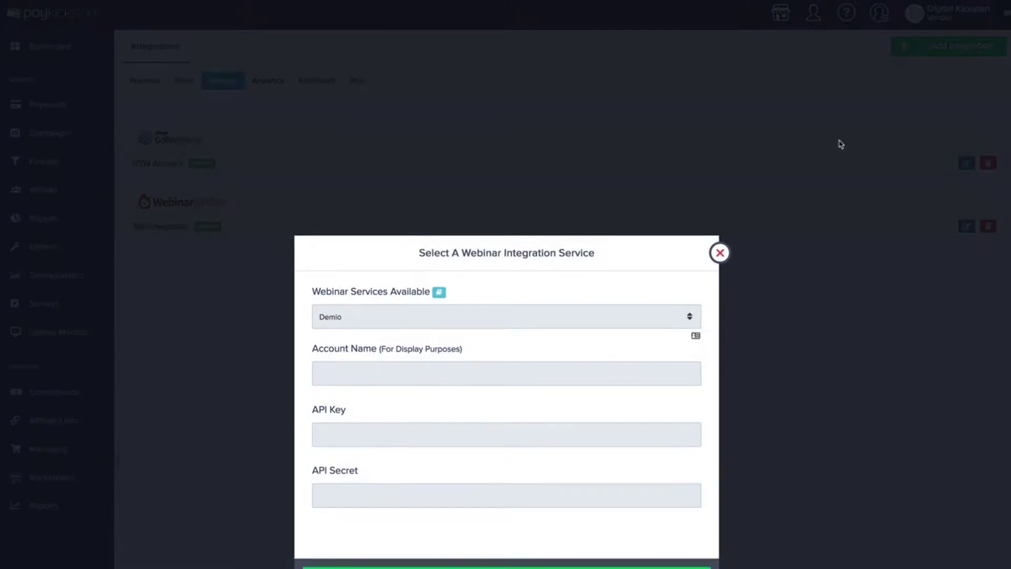
click(394, 351)
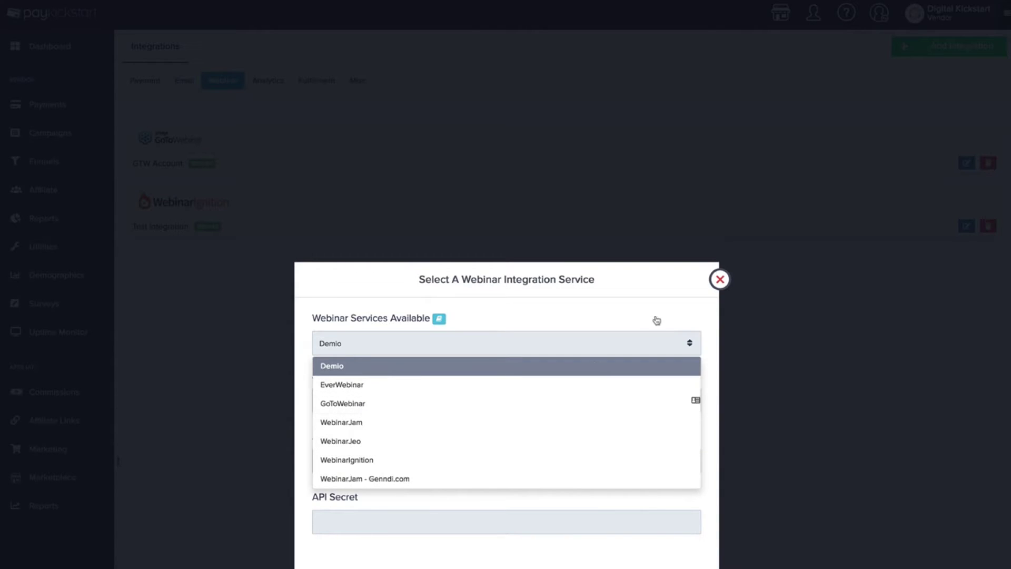
click(719, 279)
Switch to Analytics integrations, view ChartMogul in the new-integration picker, and close it
click(269, 82)
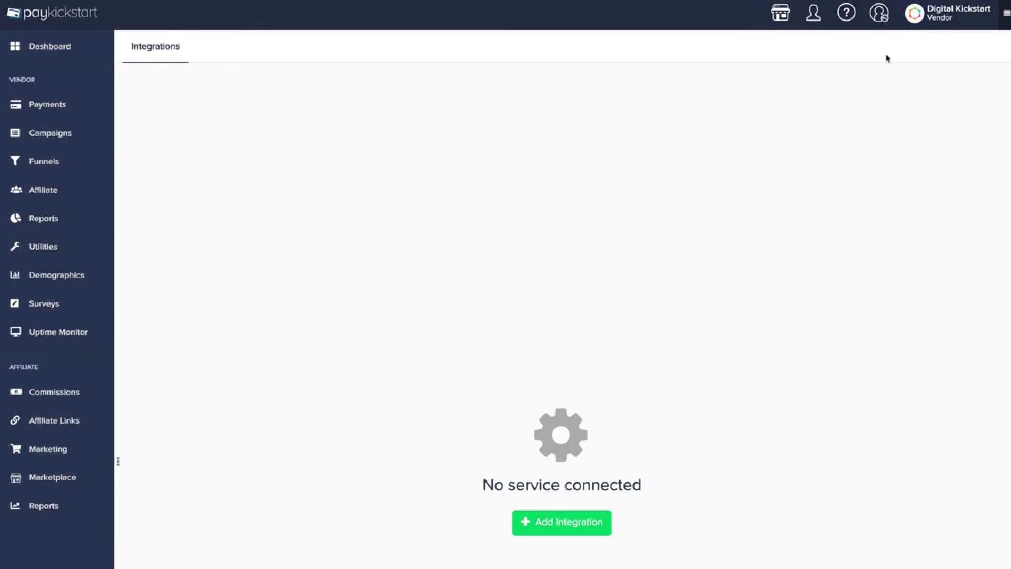
click(595, 521)
click(392, 355)
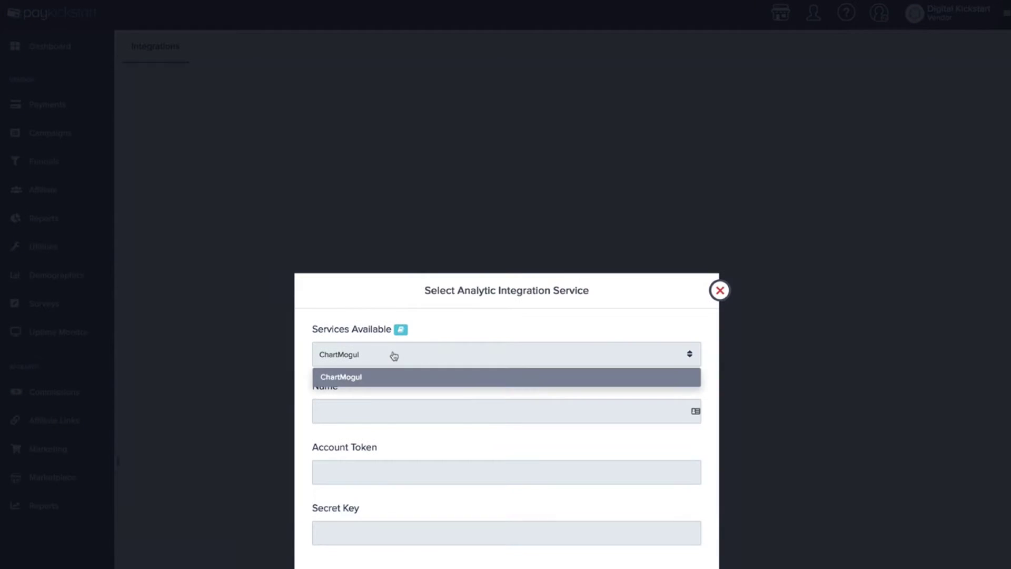
click(542, 327)
click(720, 291)
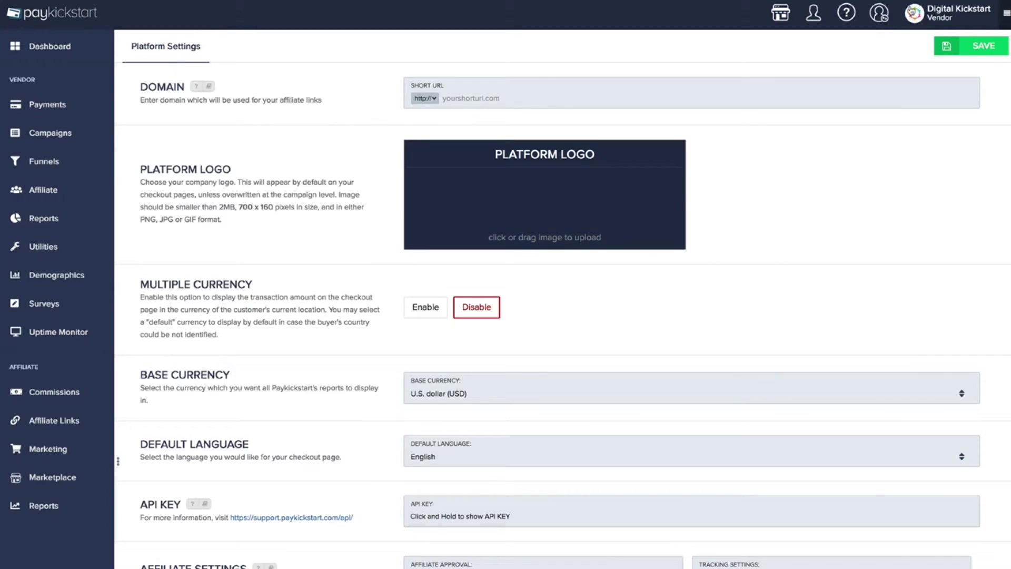
Return to Integrations and show the Misc tab with the Taxamo connection 'teset taz'
click(914, 14)
click(920, 62)
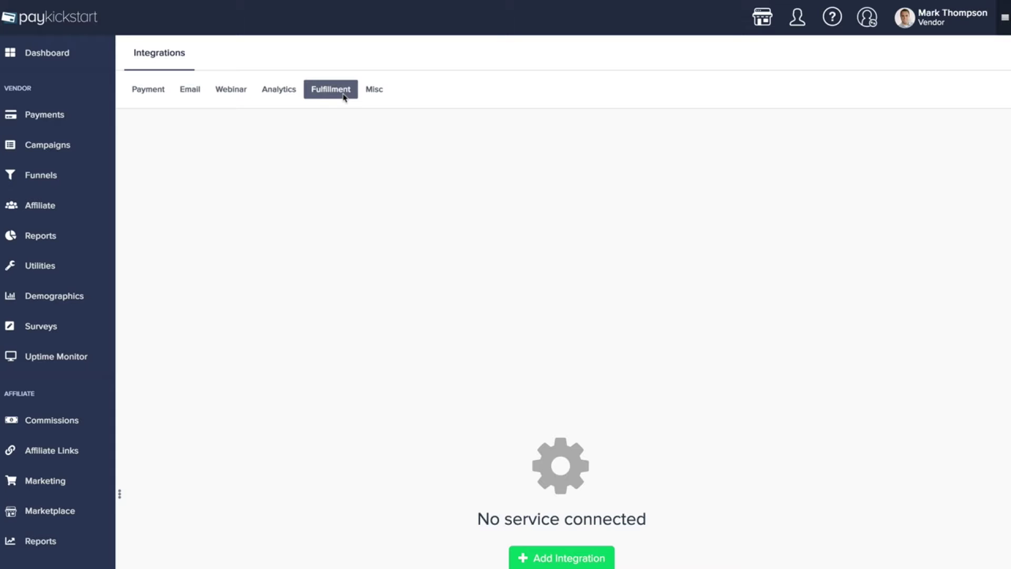
click(373, 93)
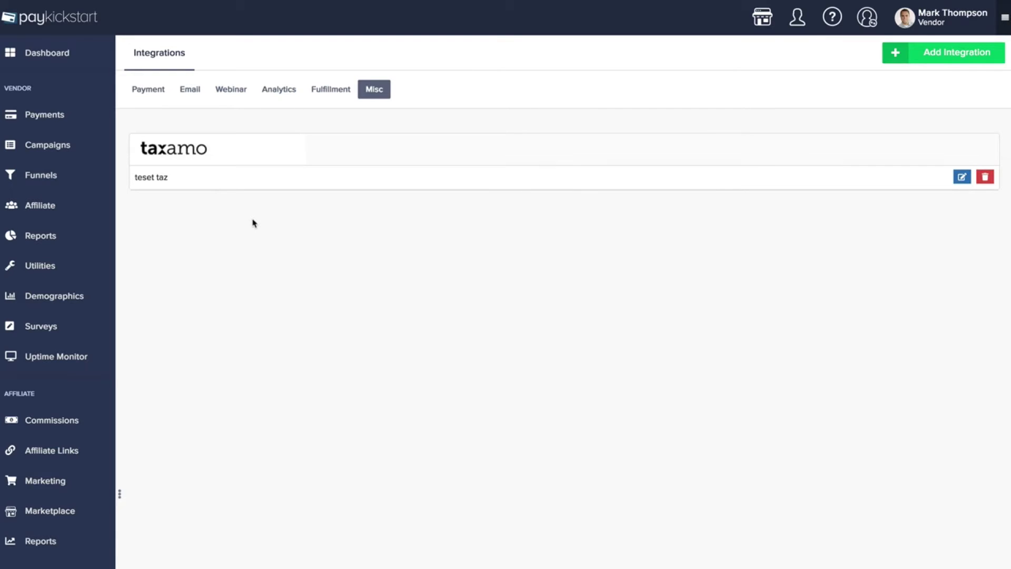
Go to User Management, scan the user cards, and list users by campaign instead
click(956, 13)
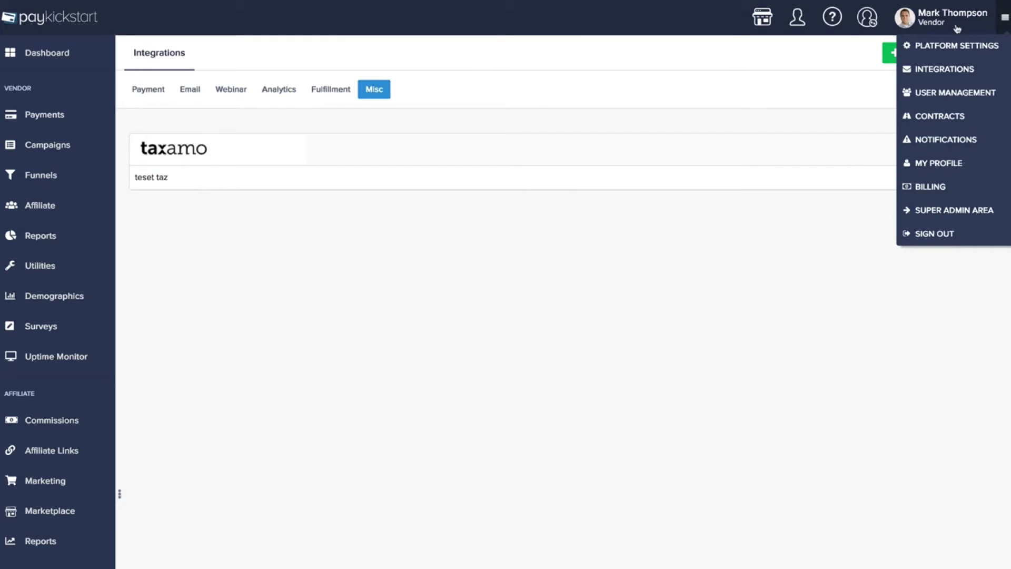
click(941, 100)
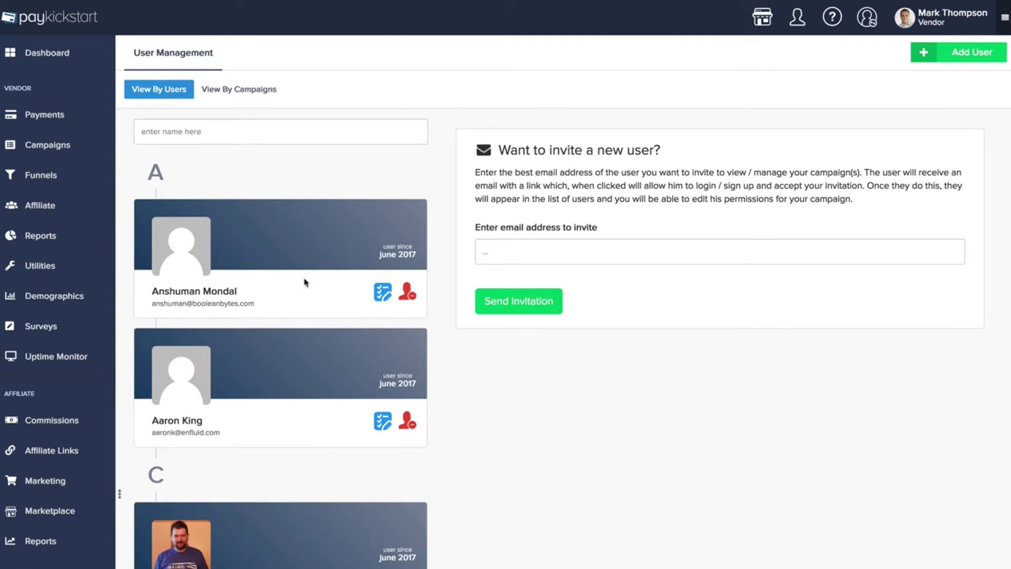
scroll(305, 282, down, 3)
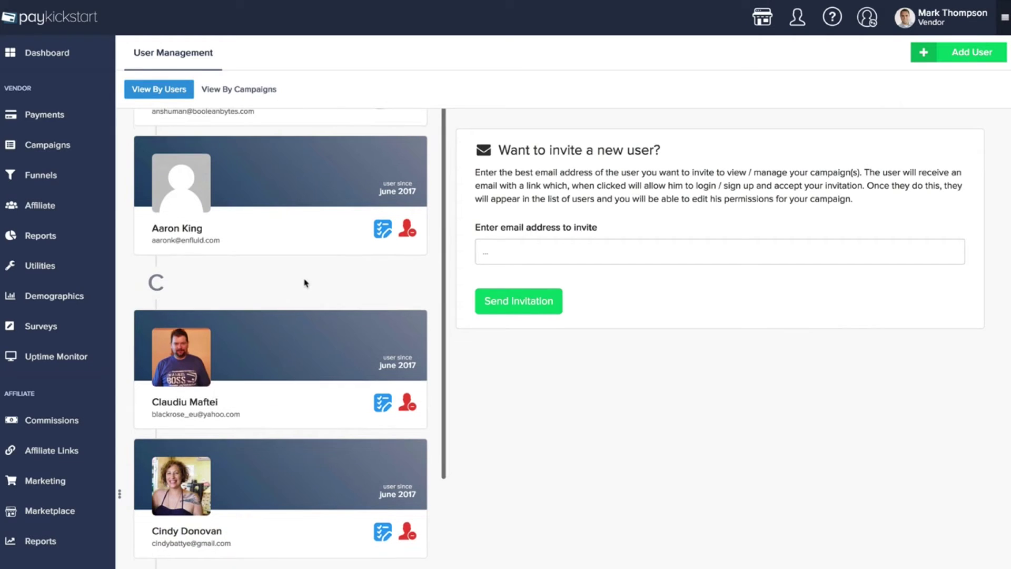
scroll(305, 283, up, 3)
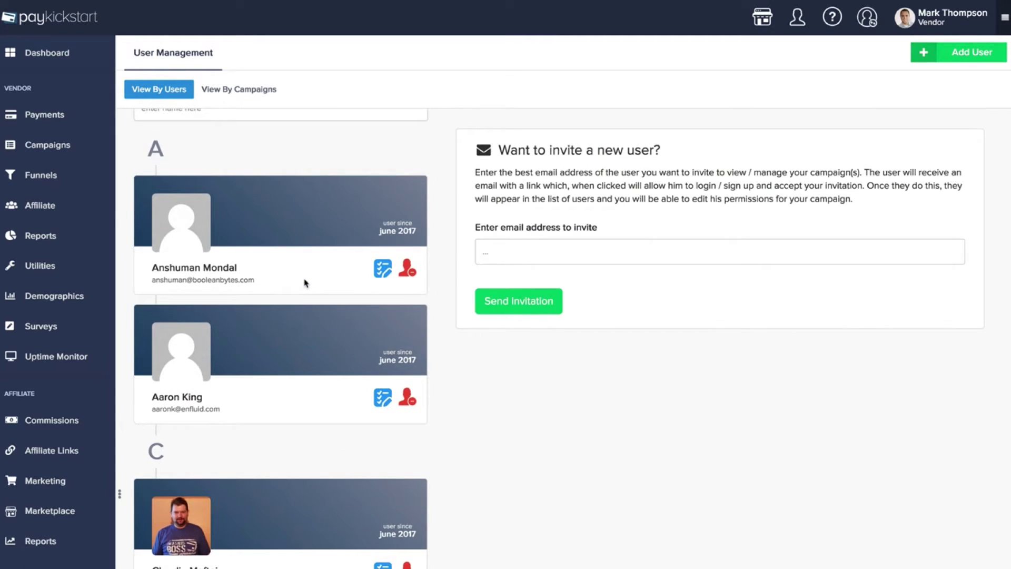
scroll(305, 283, up, 1)
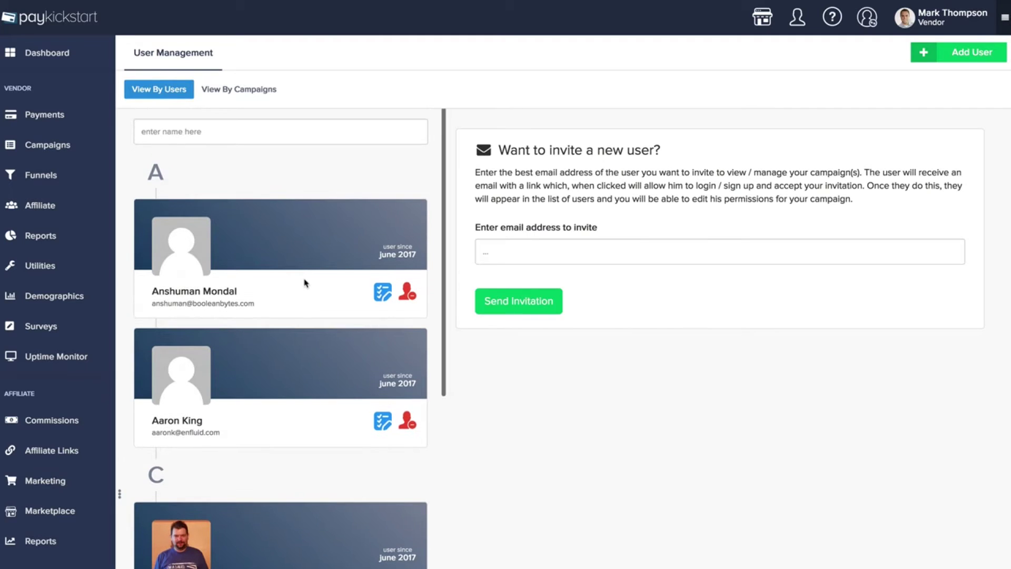
click(254, 99)
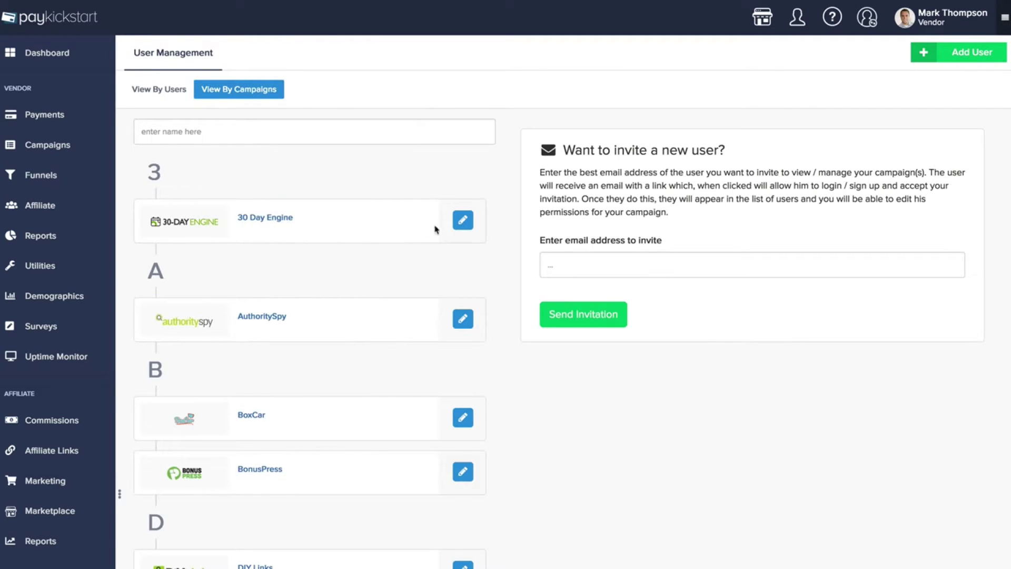
Open the 30 Day Engine permission settings and edit one user's permissions for that campaign
click(463, 221)
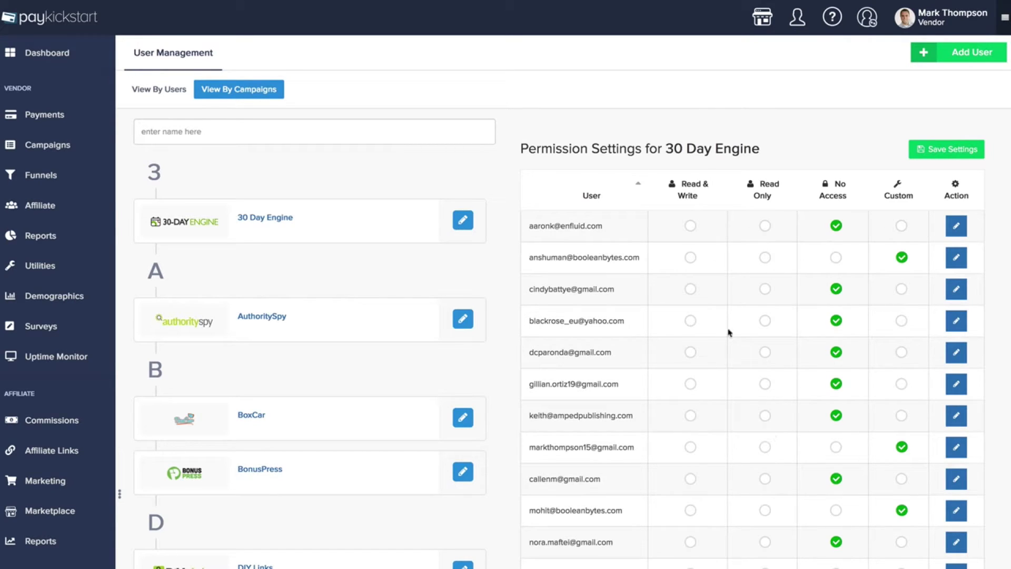
click(957, 229)
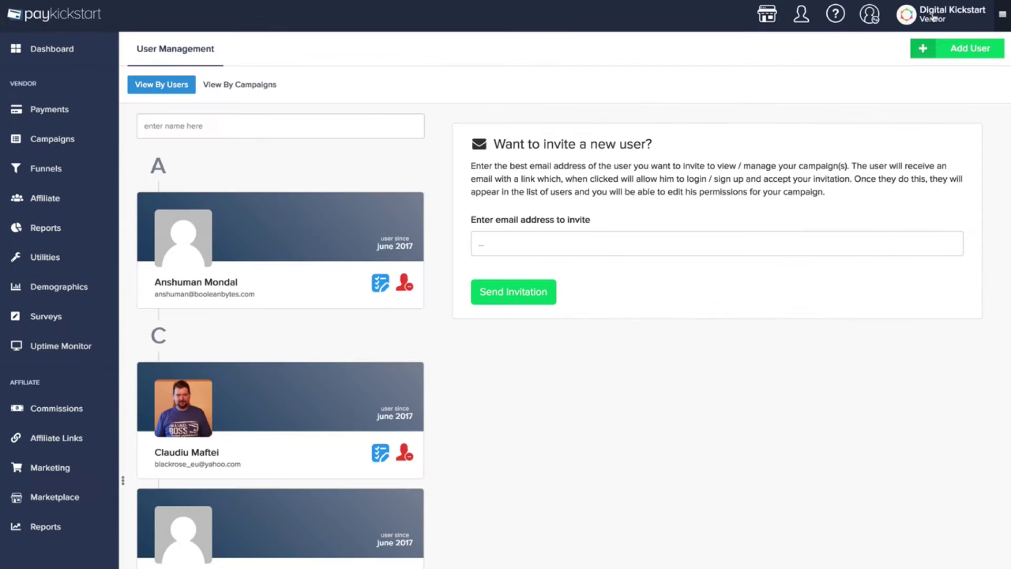
Go to the Contracts page and start creating a new contract
click(933, 17)
click(939, 112)
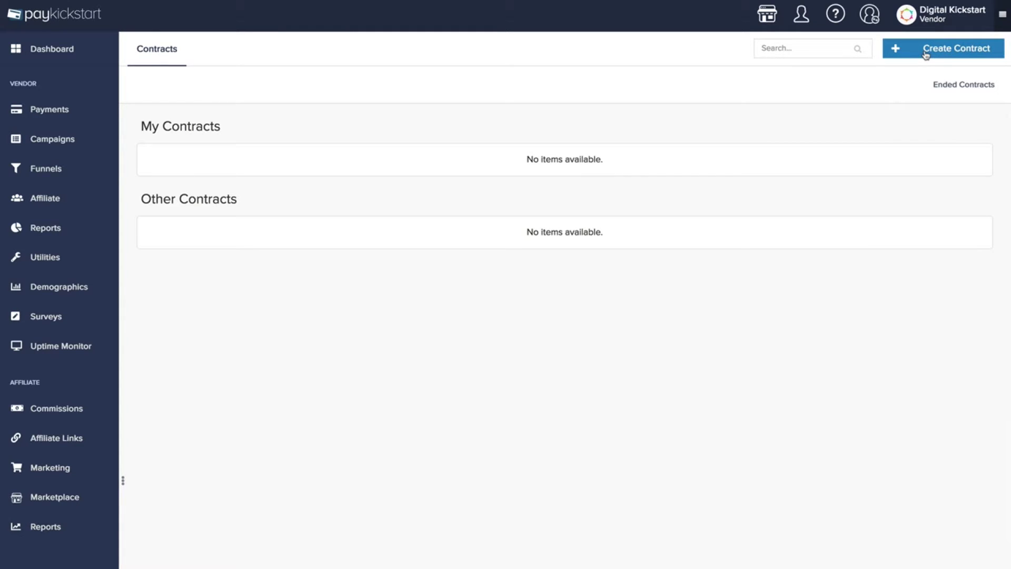
click(925, 52)
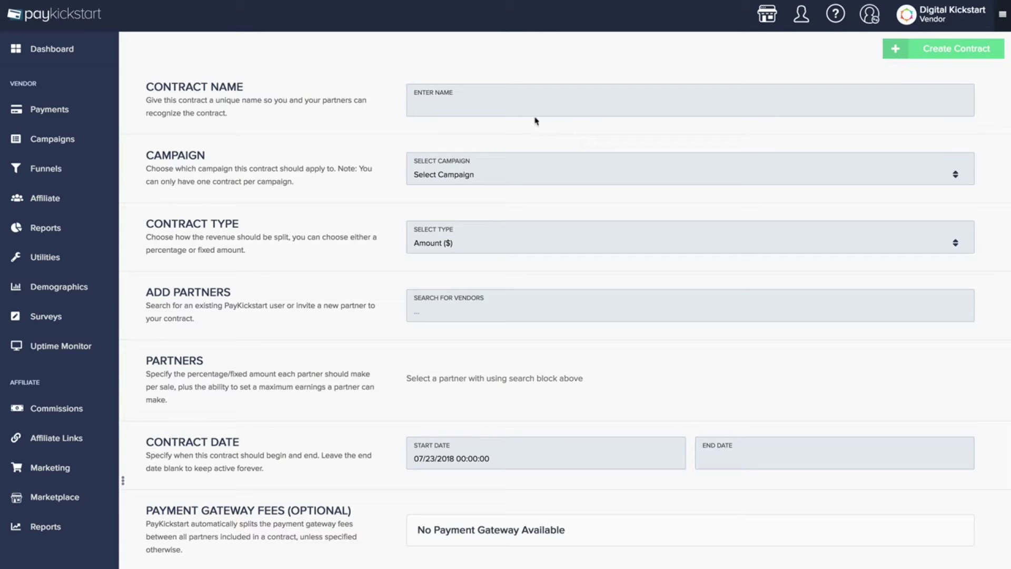
Apply the contract to the EasyVSL campaign with a Percentage (%) contract type
click(478, 175)
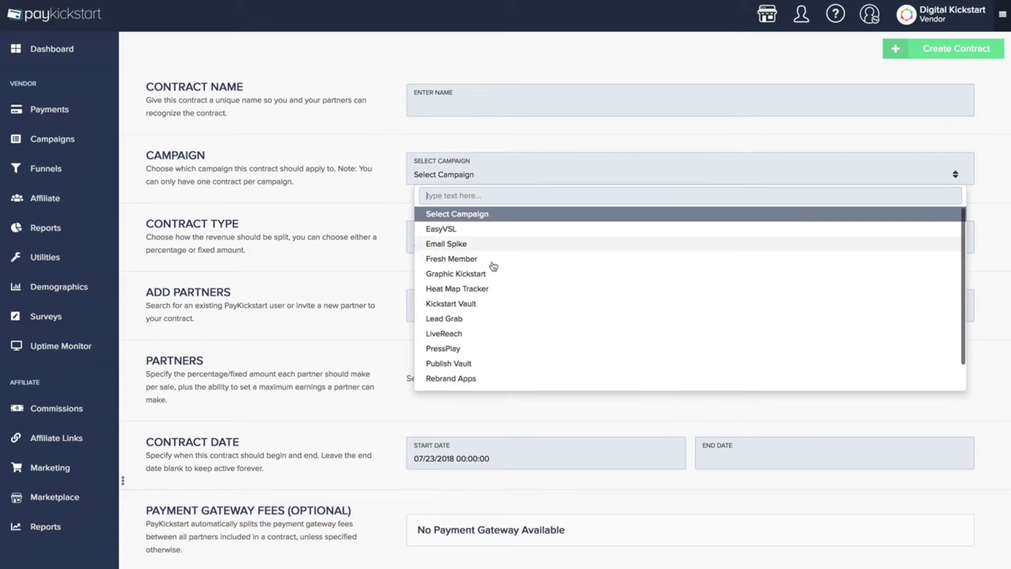
click(483, 226)
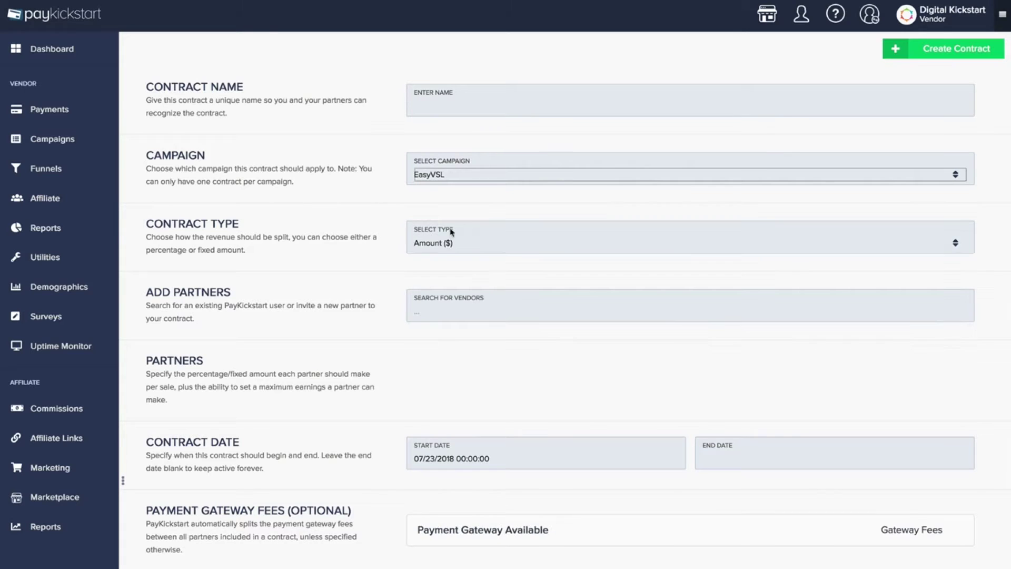
click(476, 248)
click(478, 226)
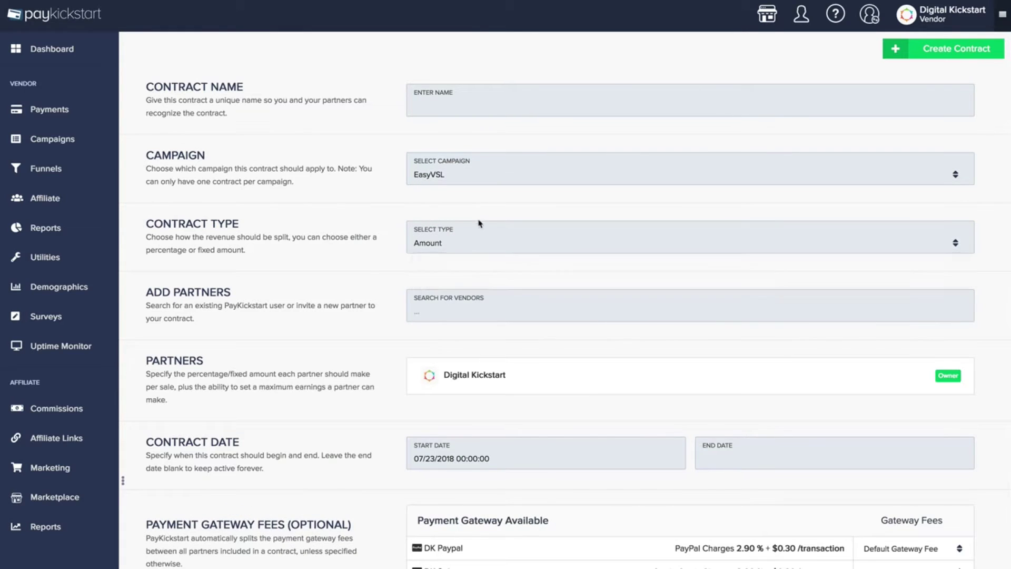
click(468, 251)
click(469, 274)
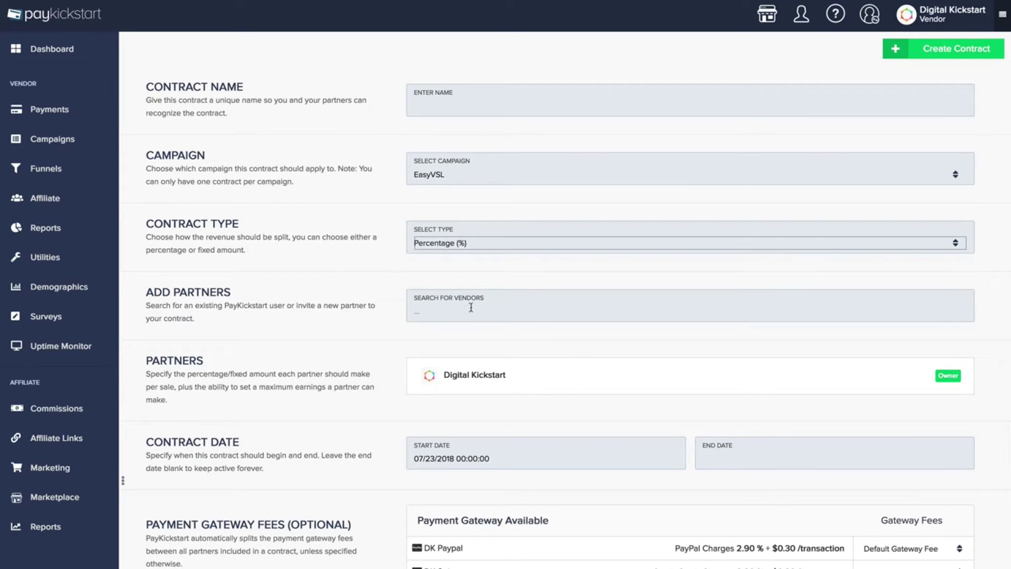
Search for a vendor by e-mail, add them as a 50% partner, then open Notifications
click(533, 370)
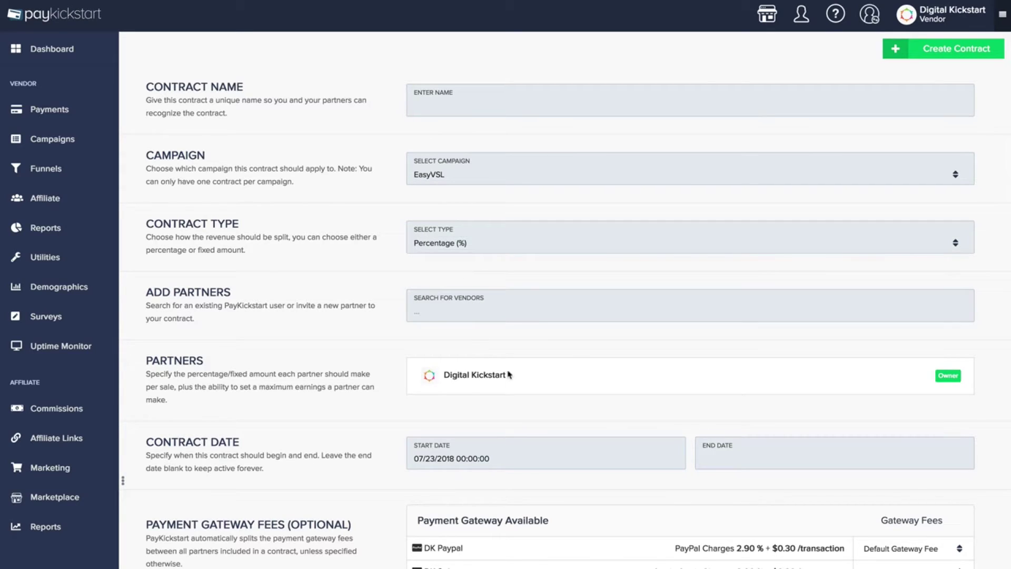
click(465, 311)
click(456, 334)
scroll(458, 282, down, 4)
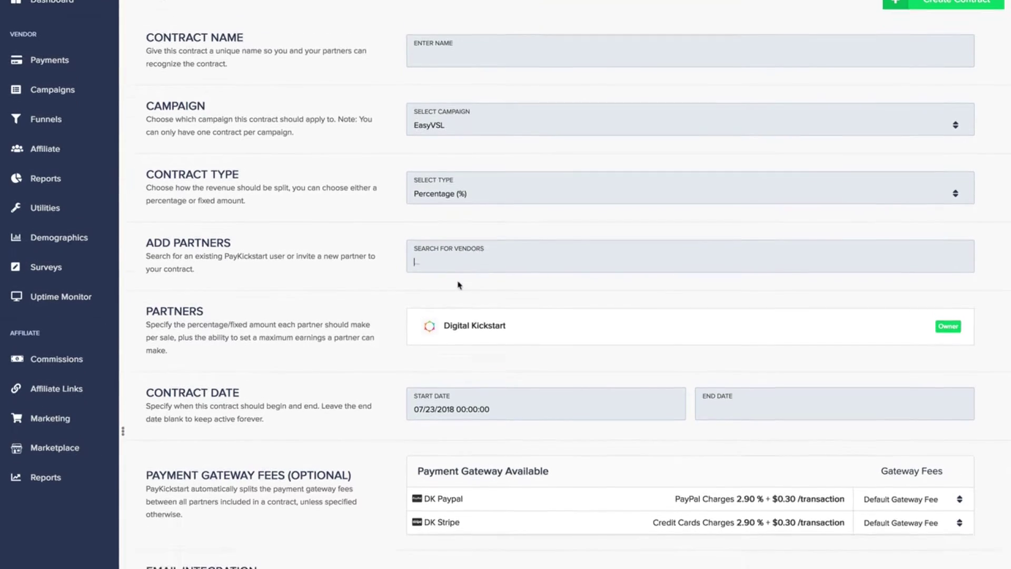
drag(440, 276, 394, 274)
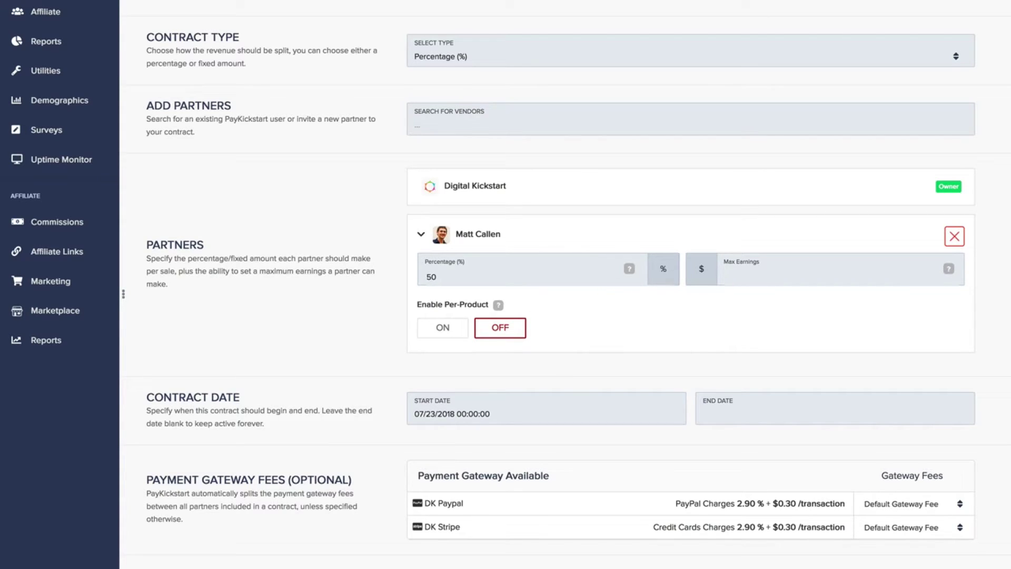
click(1003, 16)
click(931, 137)
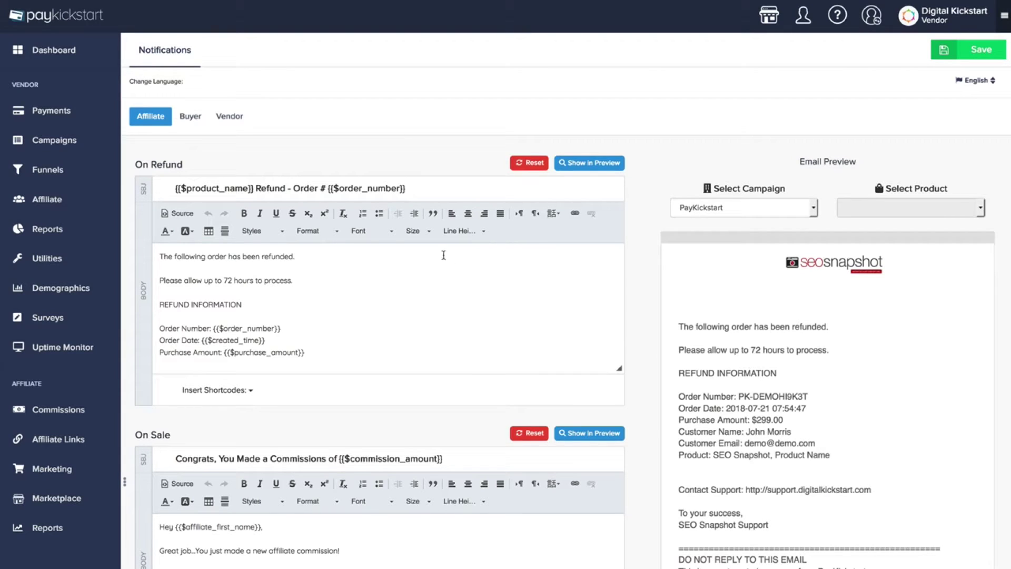
Switch from Vendor to the Buyer notification templates and browse them
click(231, 120)
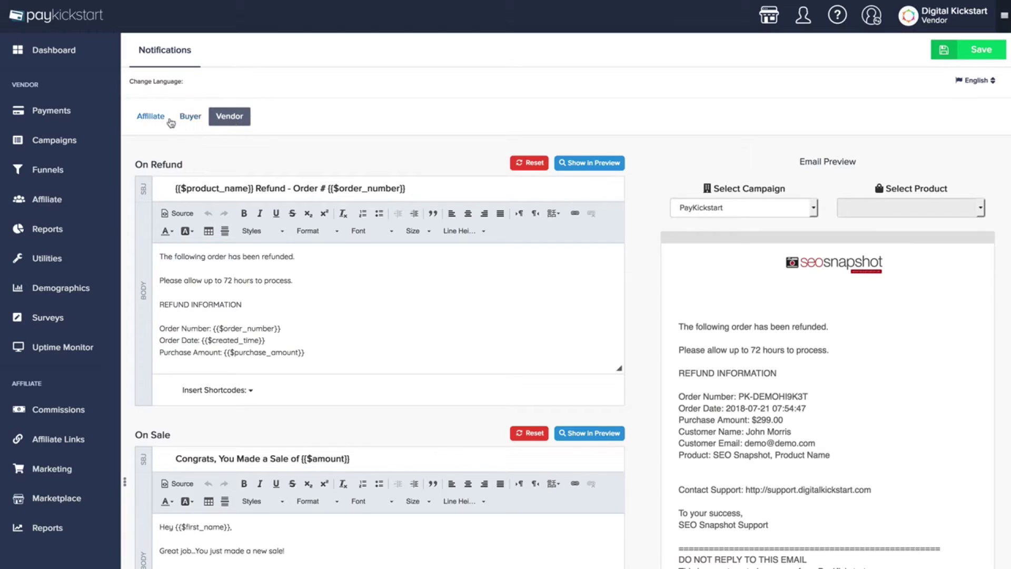
click(185, 120)
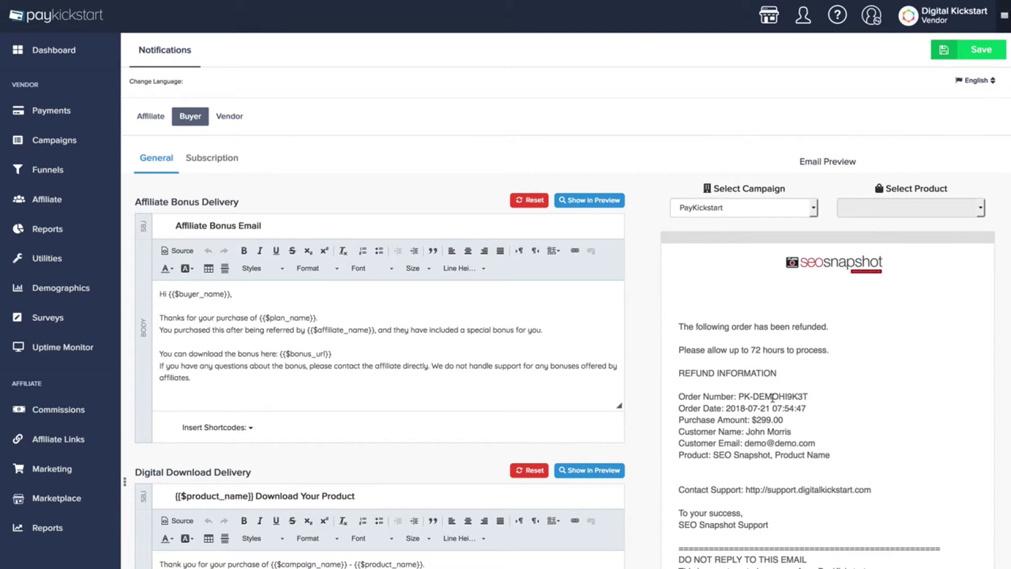
scroll(772, 398, down, 1)
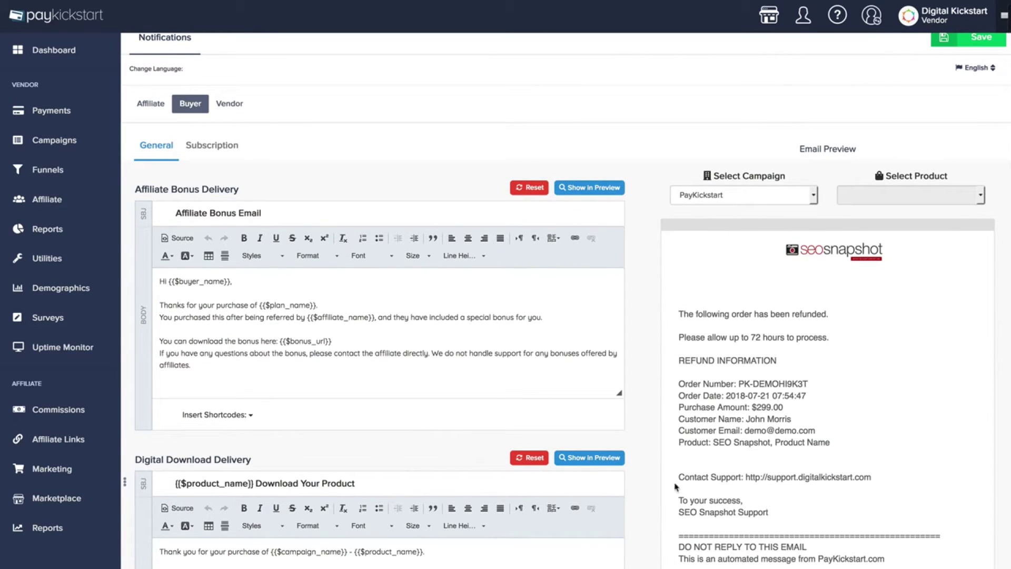
scroll(678, 493, up, 1)
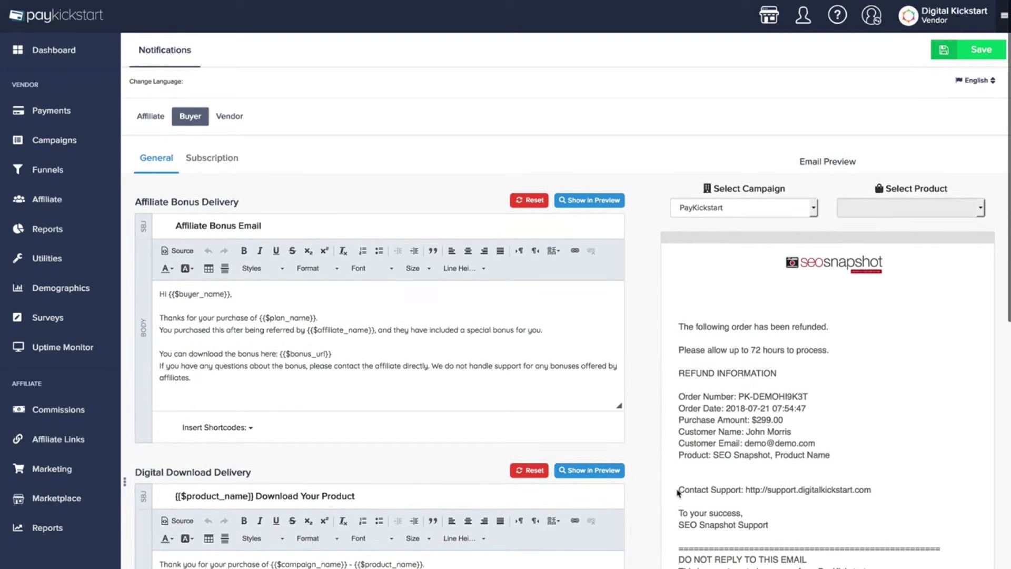
scroll(678, 495, down, 7)
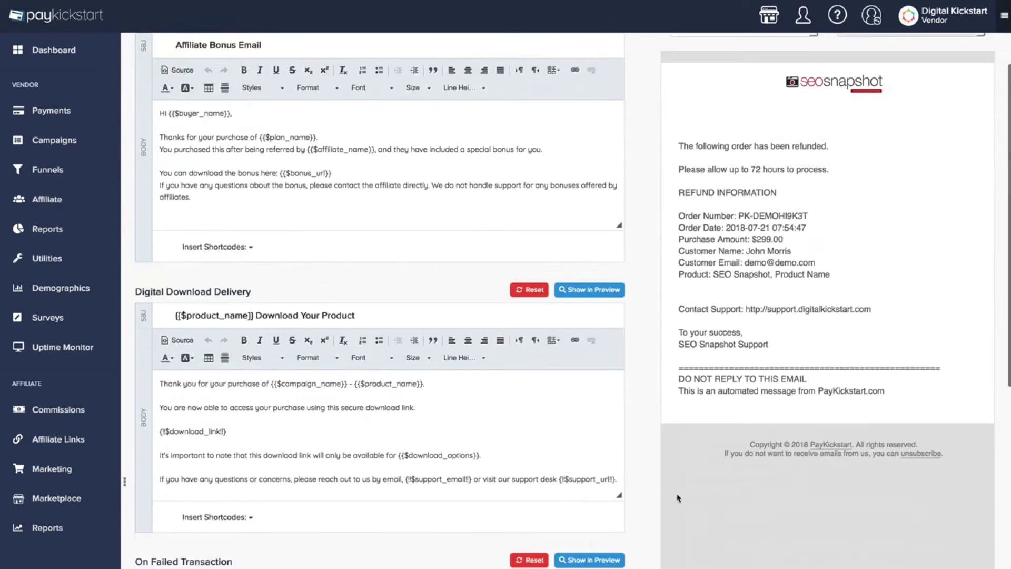
scroll(678, 497, up, 7)
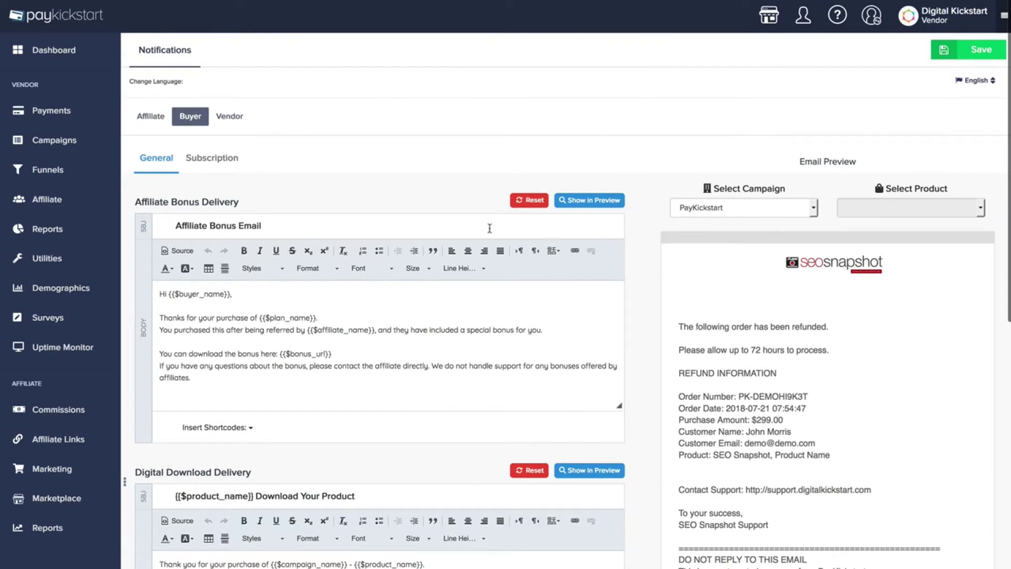
scroll(371, 306, down, 1)
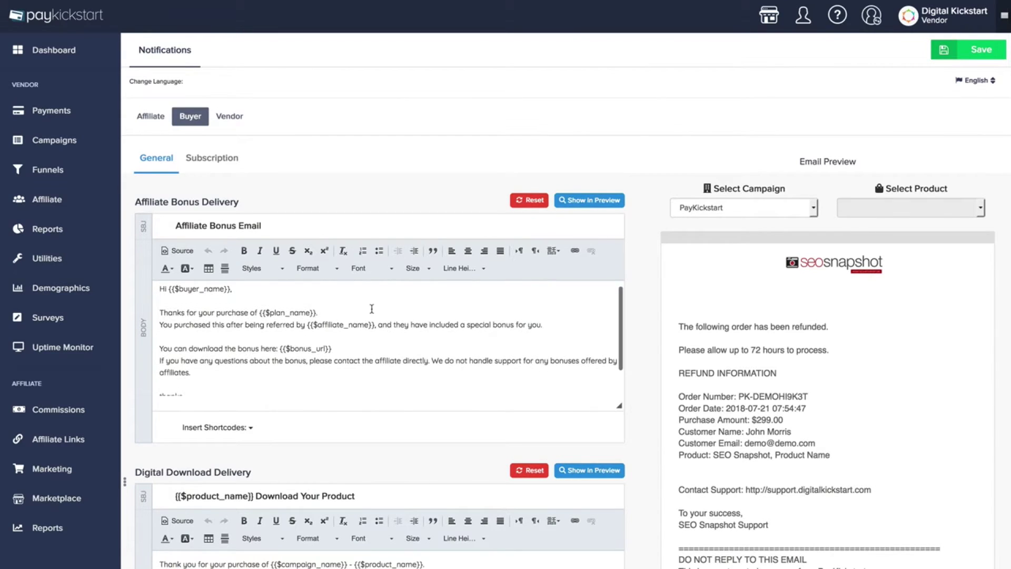
scroll(368, 319, up, 1)
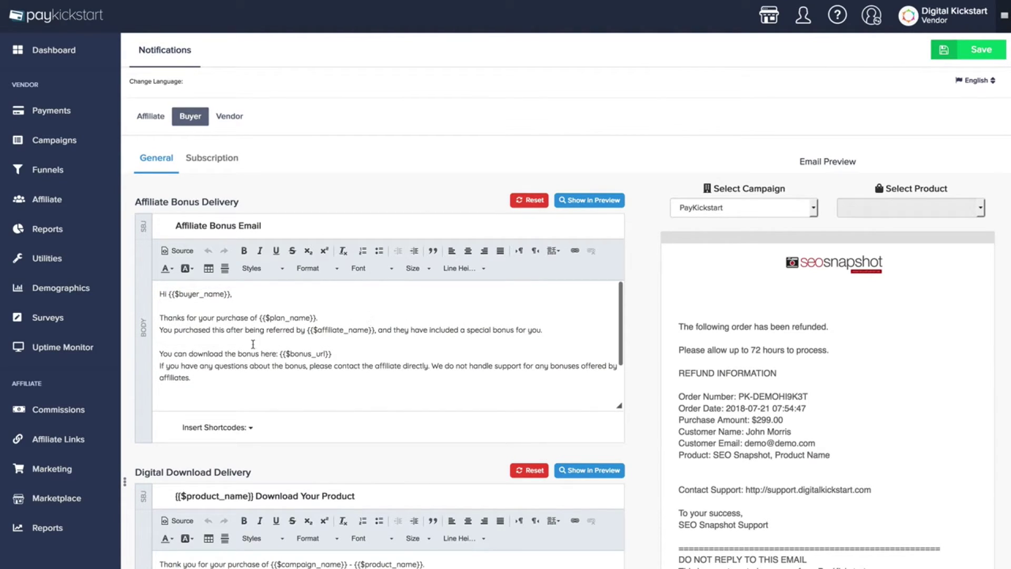
Show the Insert Shortcodes list and place the cursor in the bonus email body
click(209, 427)
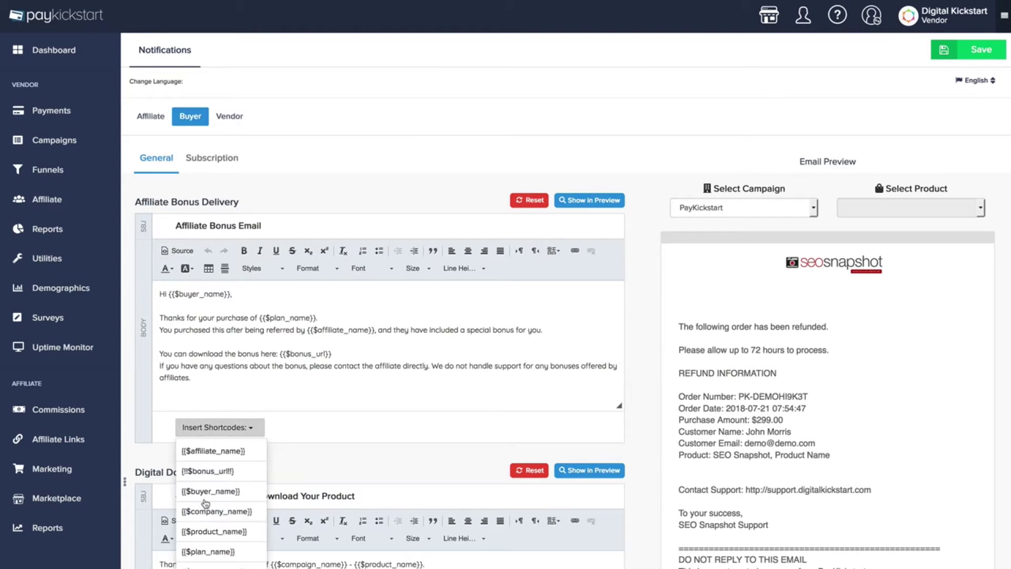
scroll(220, 500, down, 1)
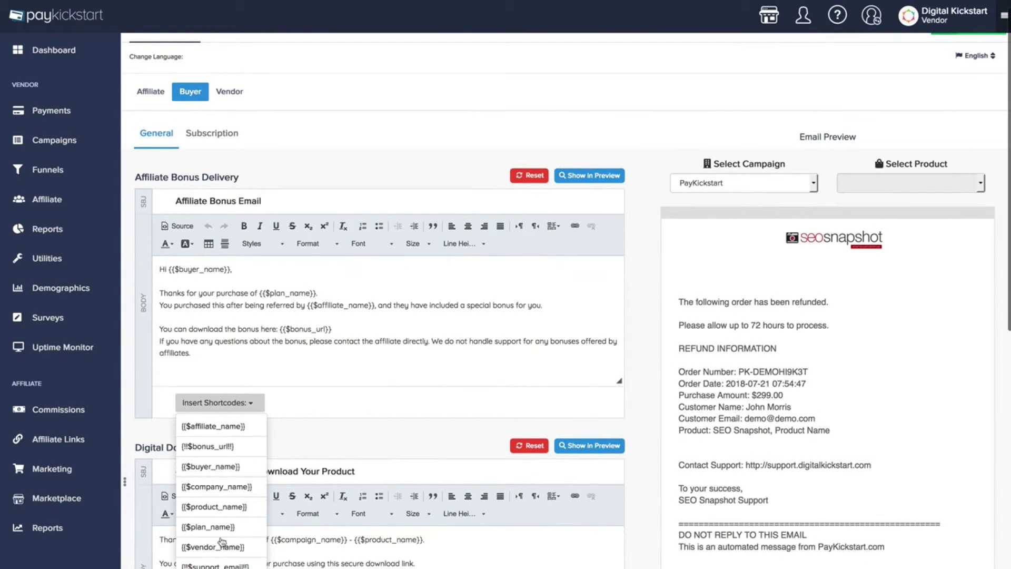
scroll(235, 414, down, 1)
scroll(227, 490, up, 2)
click(255, 387)
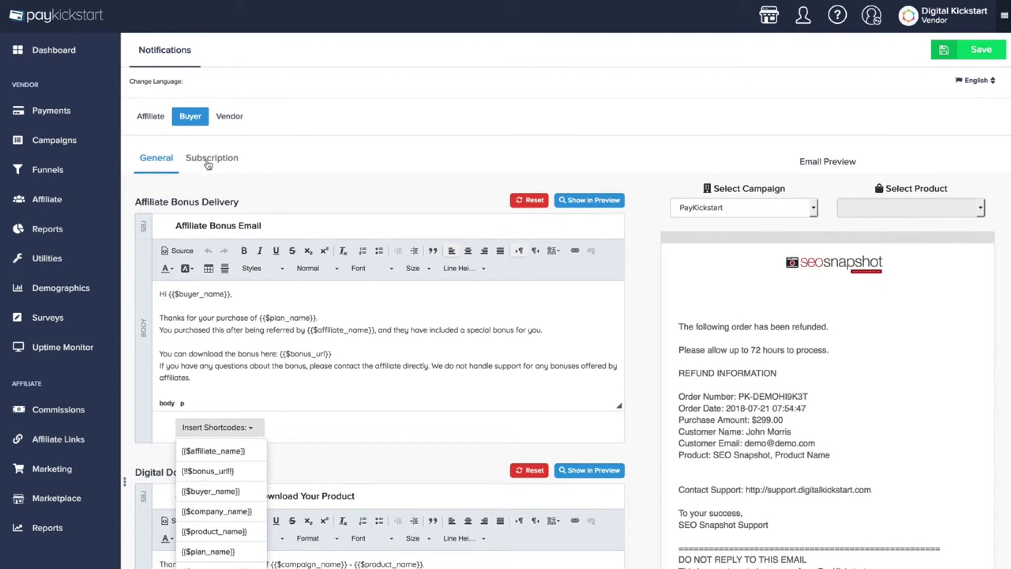
click(944, 15)
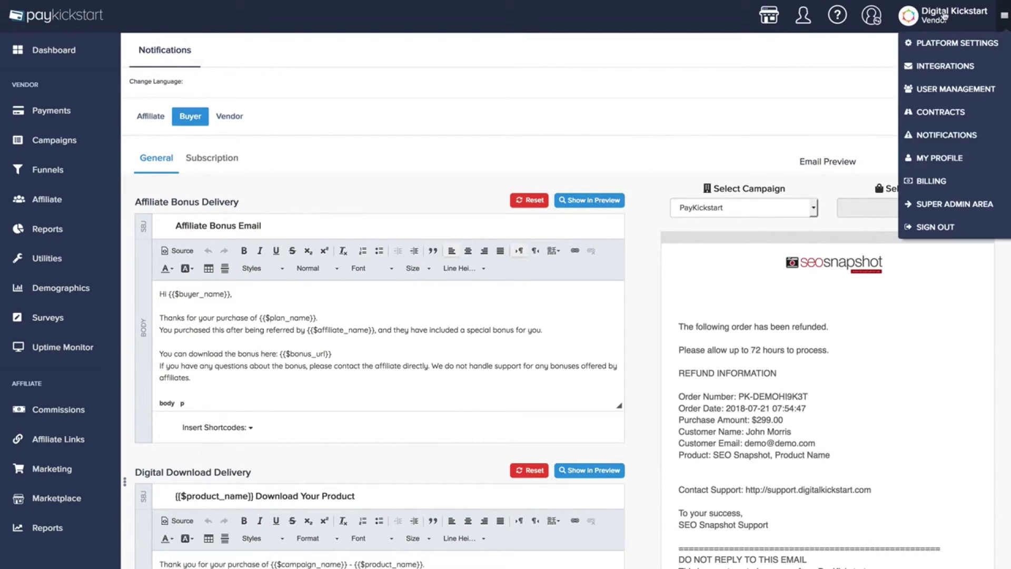
Open My Profile and review its settings, with PayPal as the active commission payout method
click(940, 159)
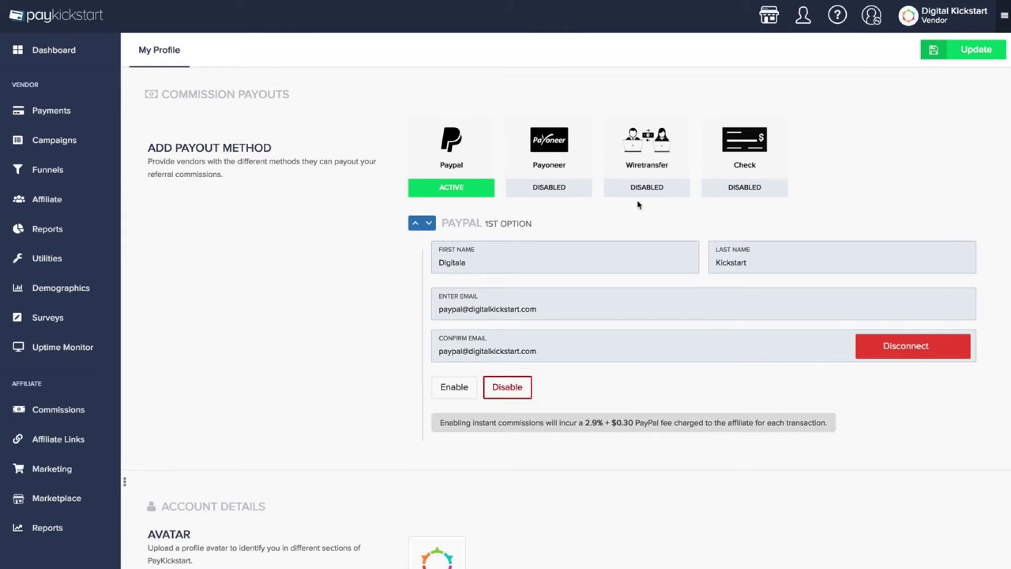
scroll(342, 329, down, 20)
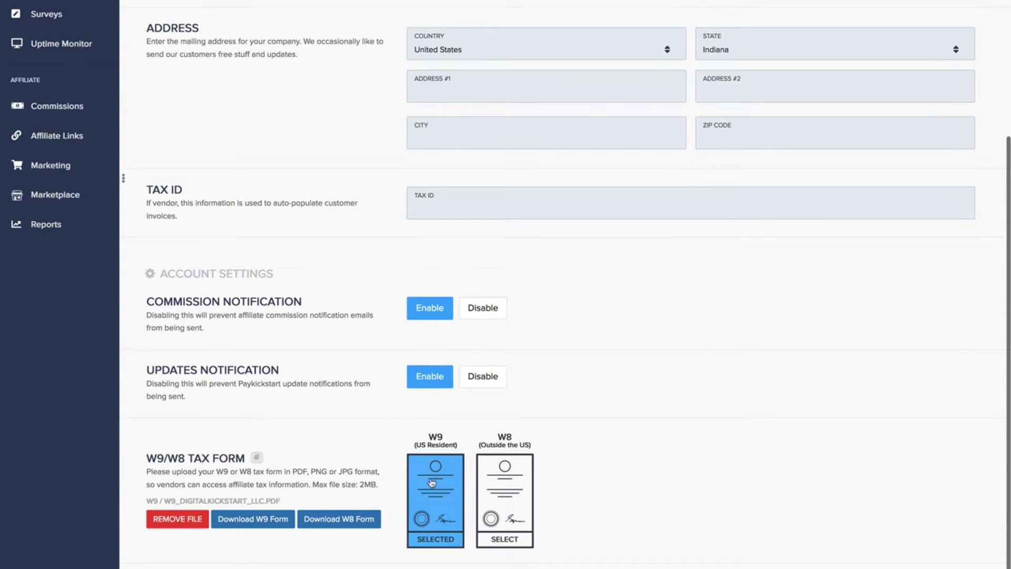
scroll(414, 321, up, 6)
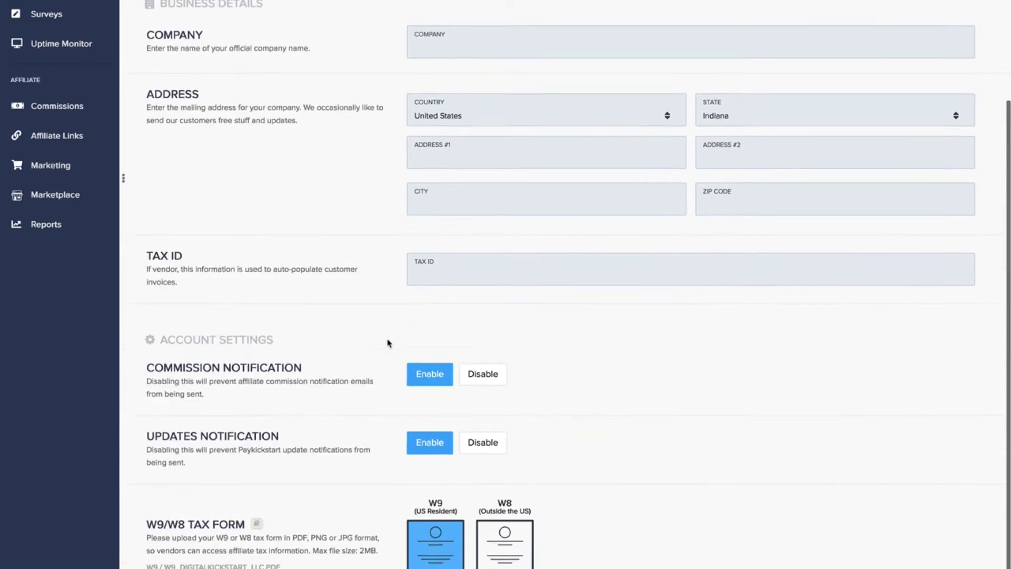
scroll(382, 361, up, 9)
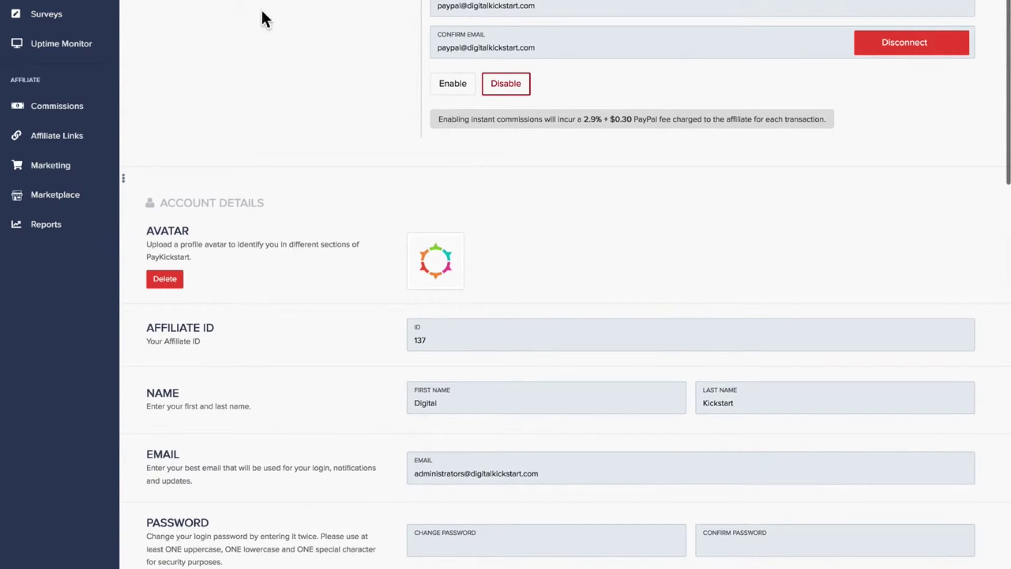
scroll(564, 284, up, 6)
click(952, 14)
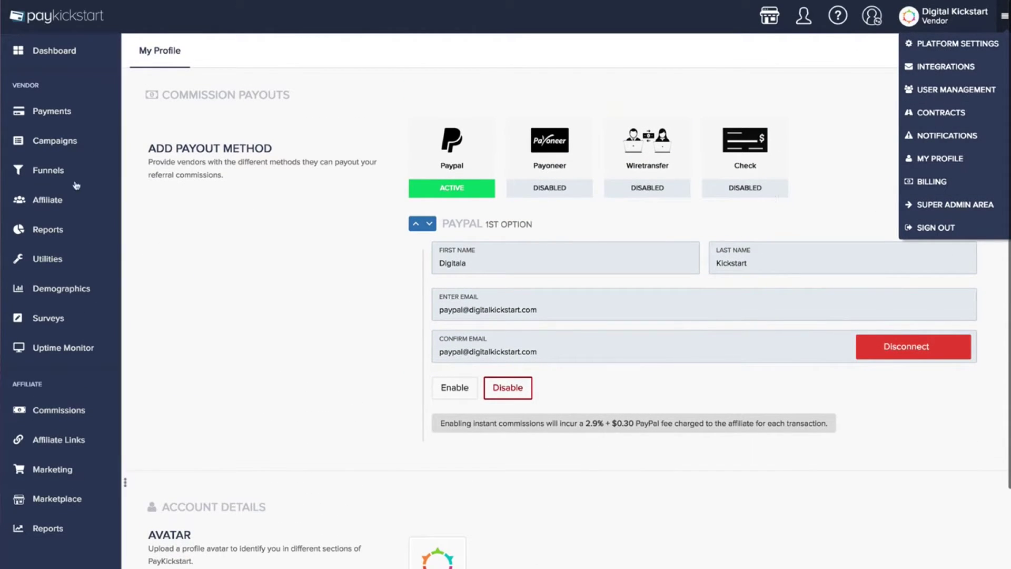
Go to Payments > Transactions to list the processed EasyVSL transactions
click(58, 116)
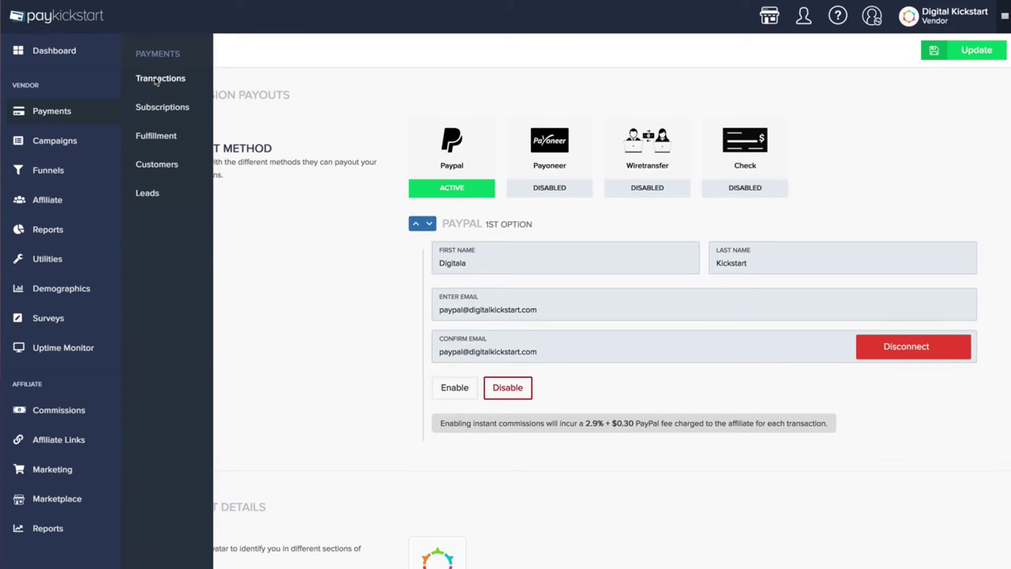
click(156, 80)
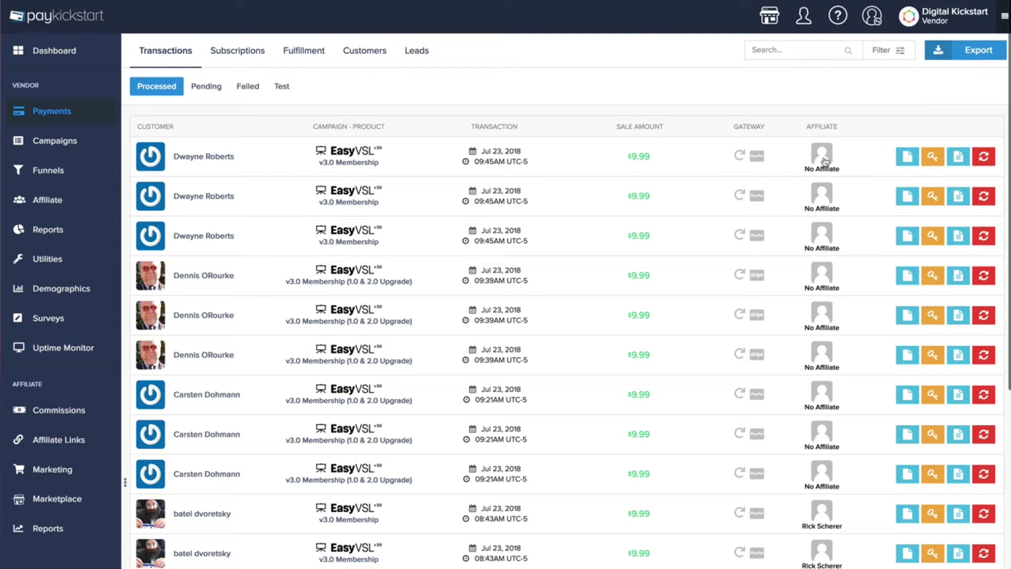
click(823, 158)
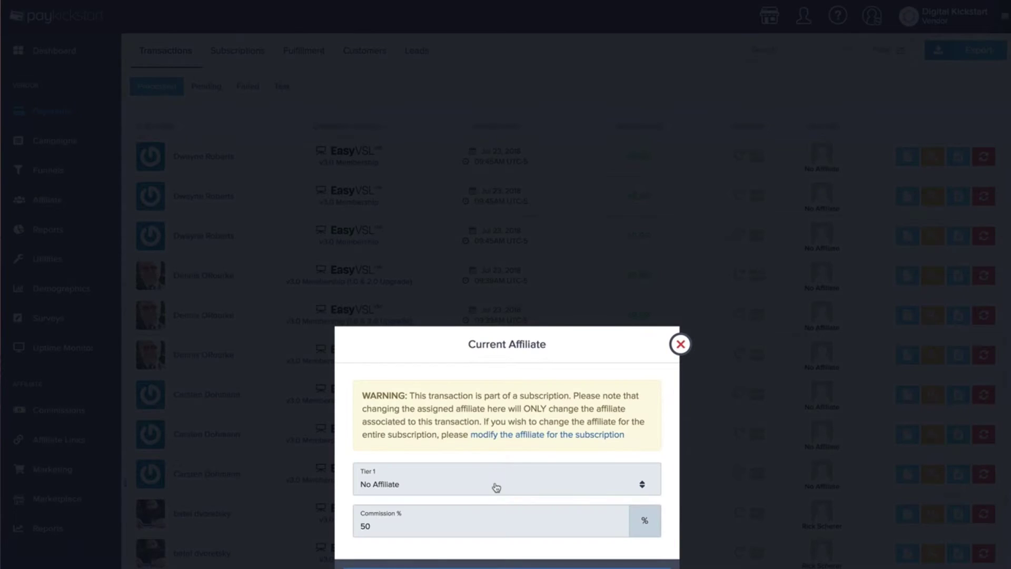
click(496, 487)
click(497, 468)
click(679, 344)
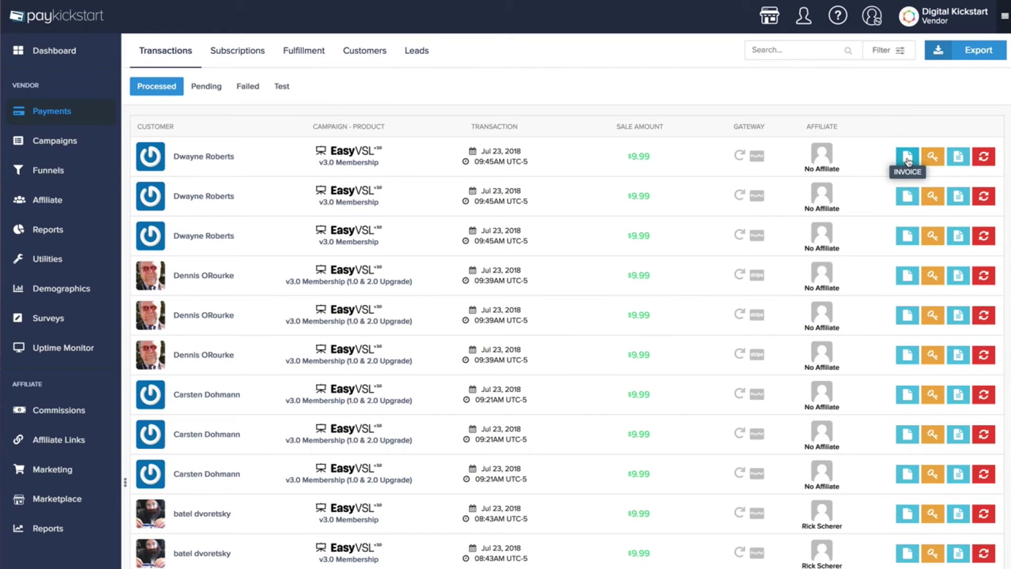
click(907, 158)
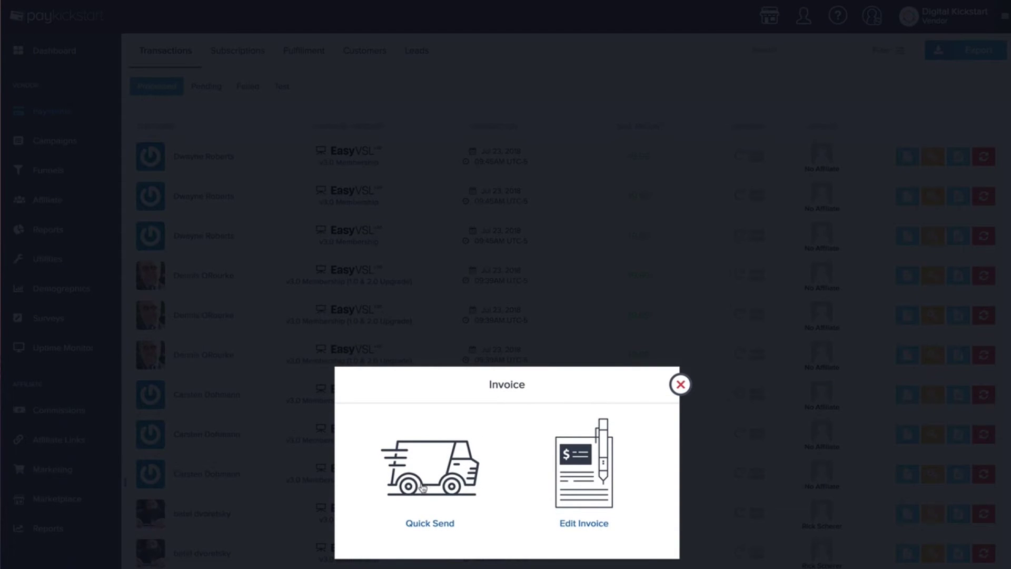
click(578, 463)
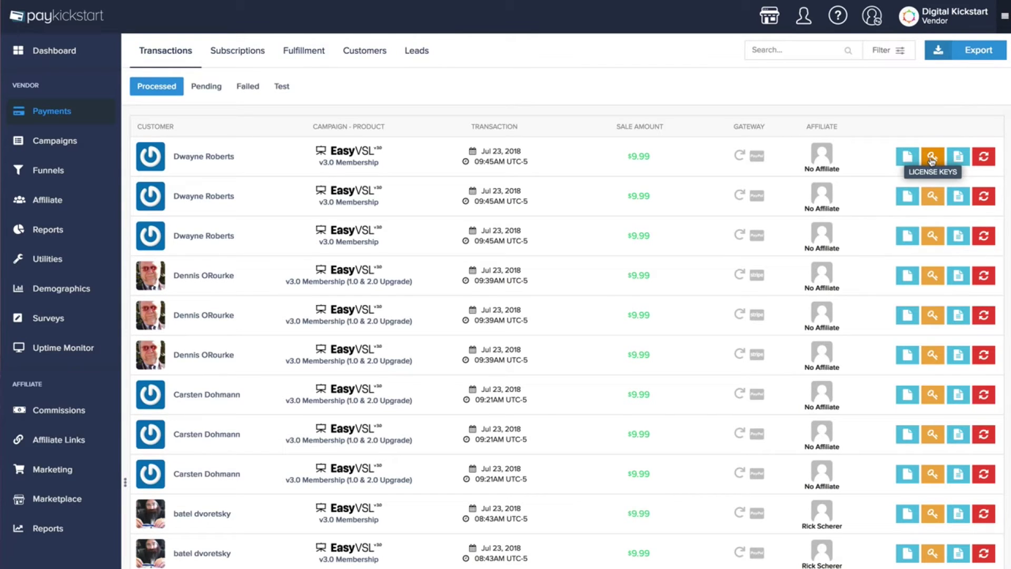
click(931, 158)
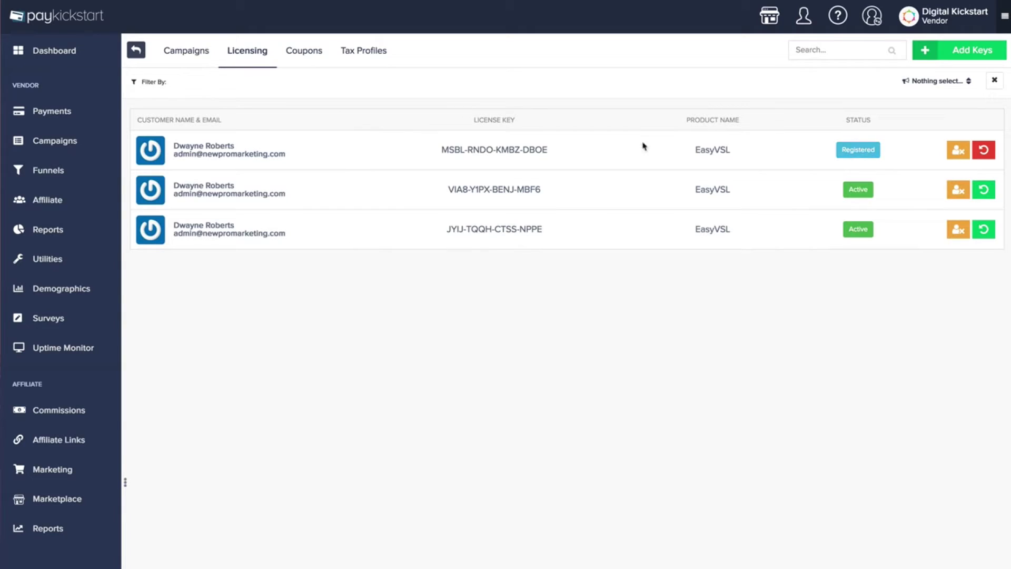
drag(561, 151, 440, 151)
click(479, 158)
drag(584, 195, 542, 230)
click(553, 235)
click(137, 50)
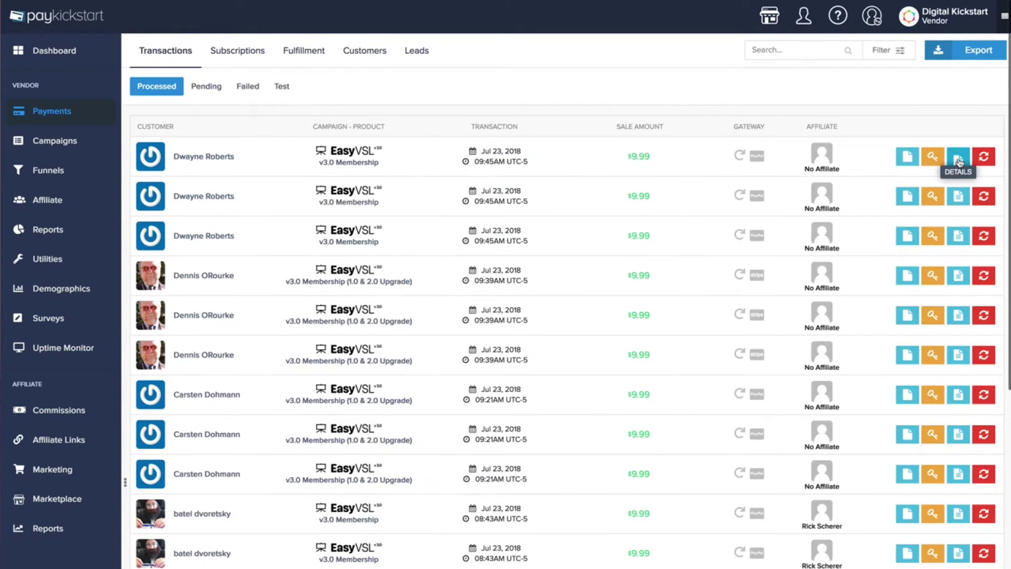
click(958, 158)
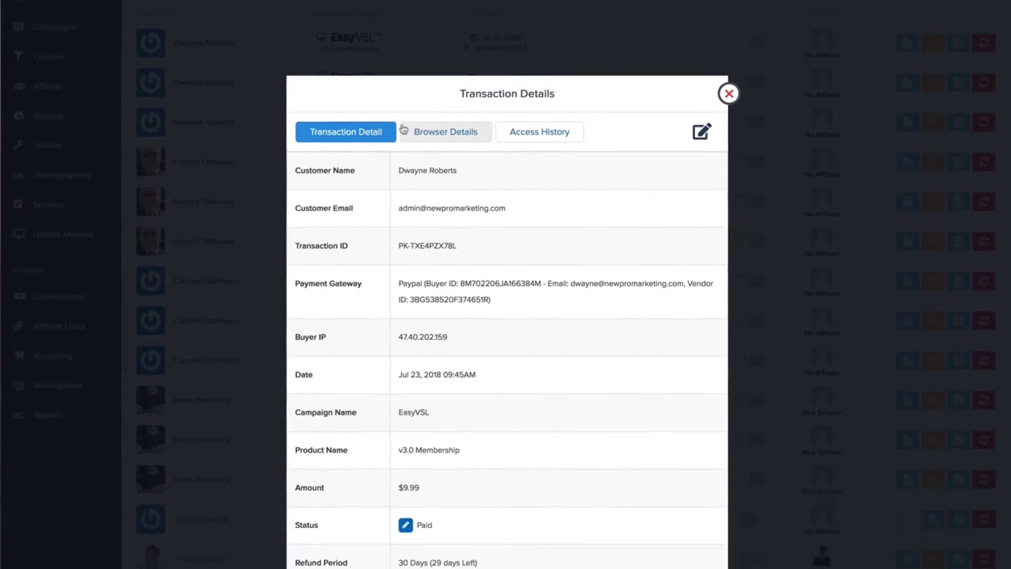
click(466, 39)
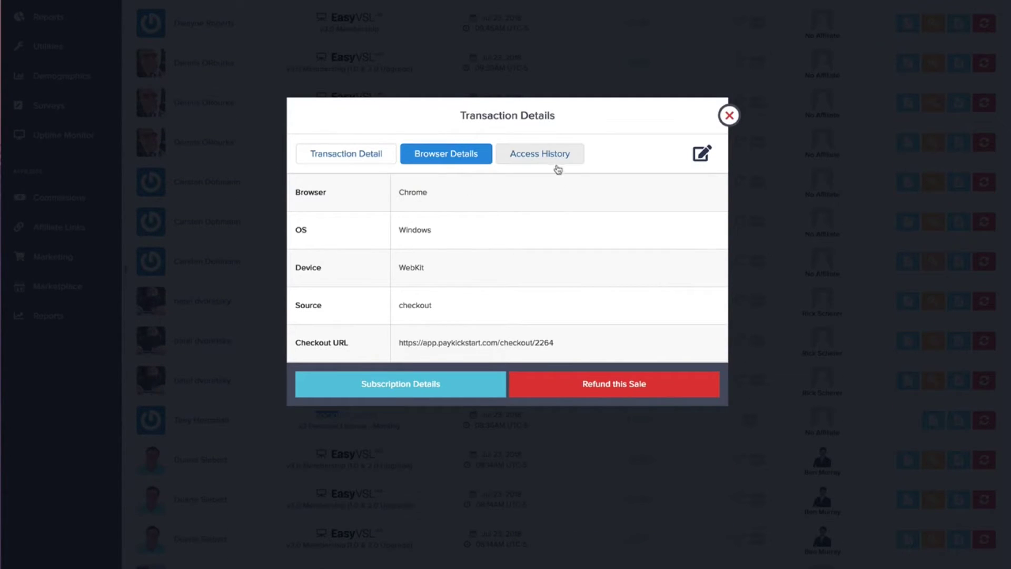
click(729, 116)
scroll(987, 161, up, 4)
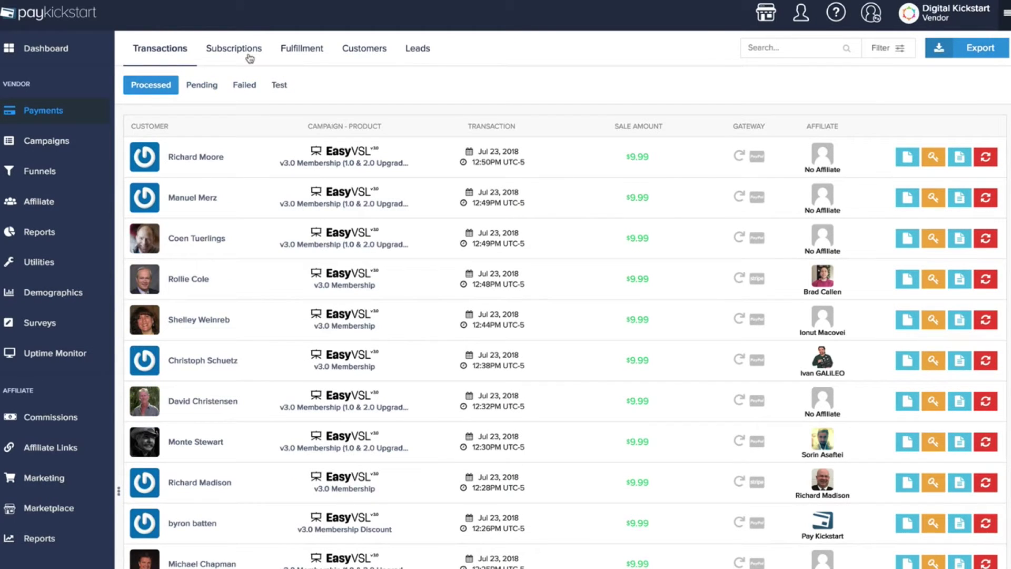
On Subscriptions, inspect the next-billing-date and upgrade/downgrade dialogs without making changes
click(248, 56)
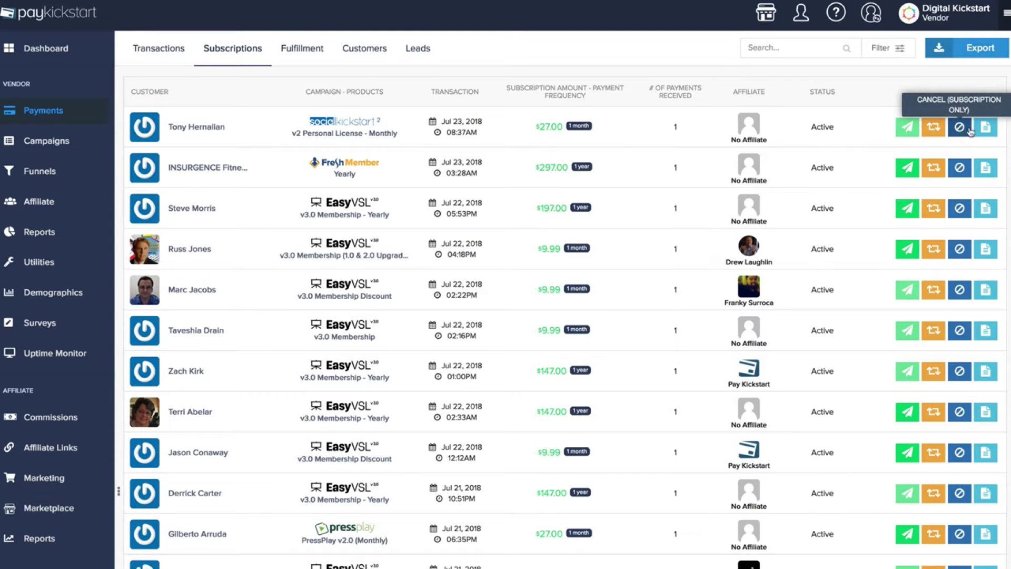
click(937, 133)
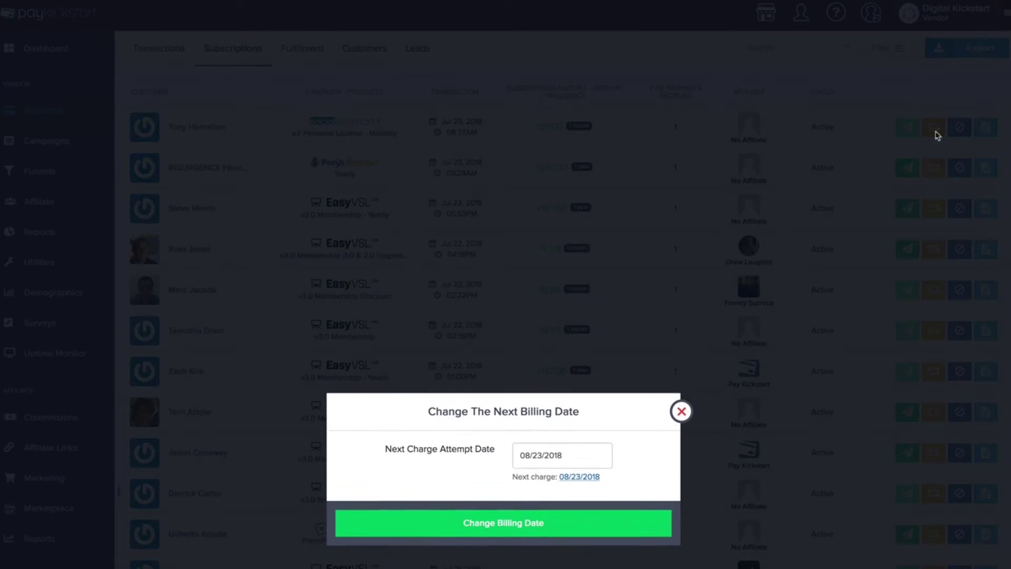
click(571, 461)
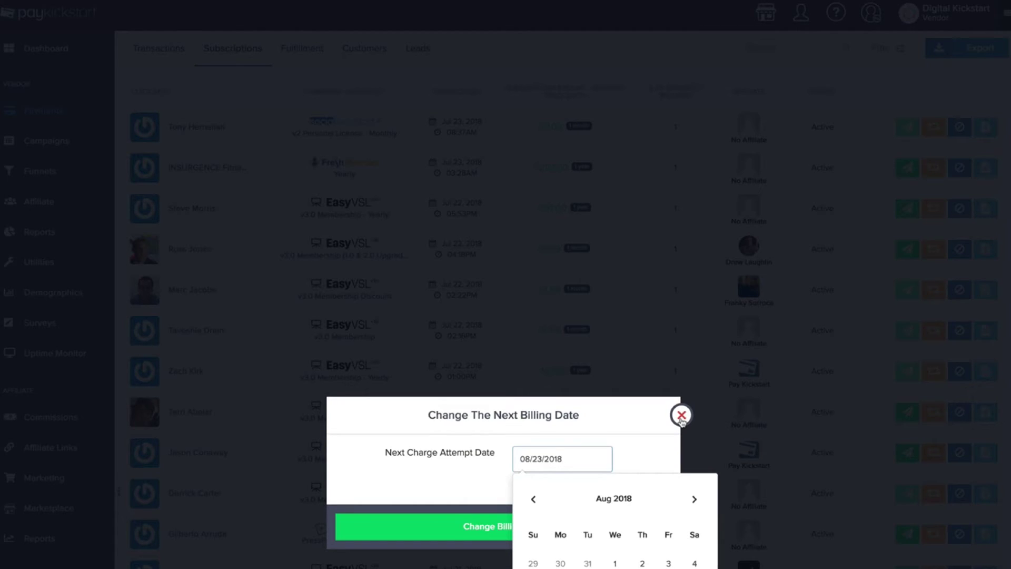
click(682, 416)
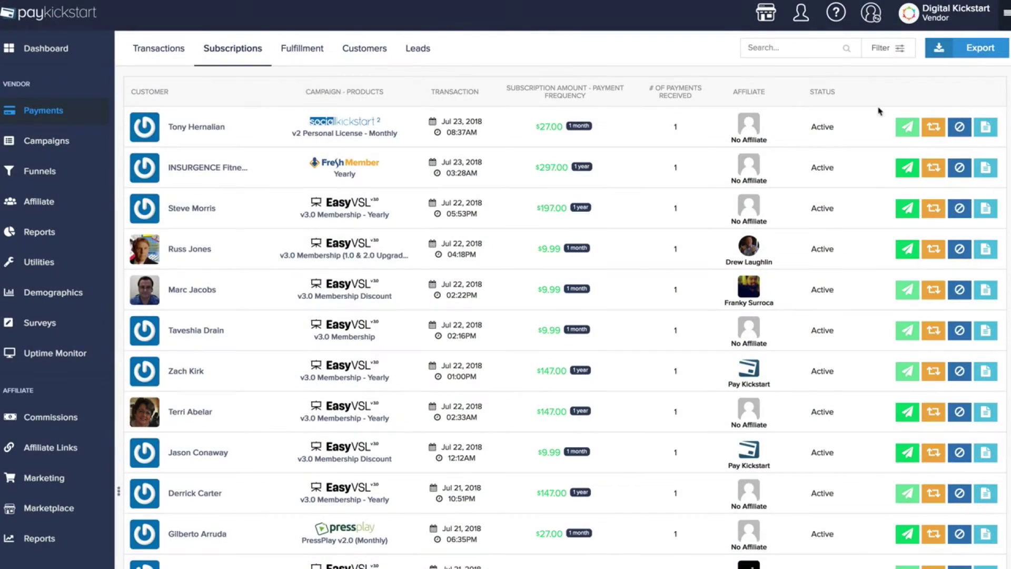
click(906, 169)
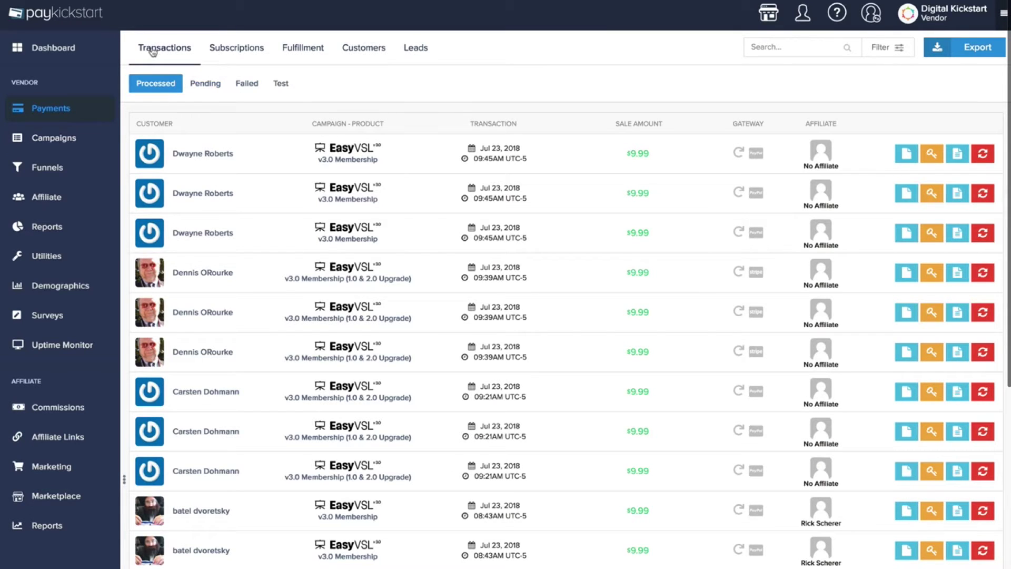
Check Fulfillment, then the Customers list's LTV and ATV help, and open the Campaigns submenu
click(298, 52)
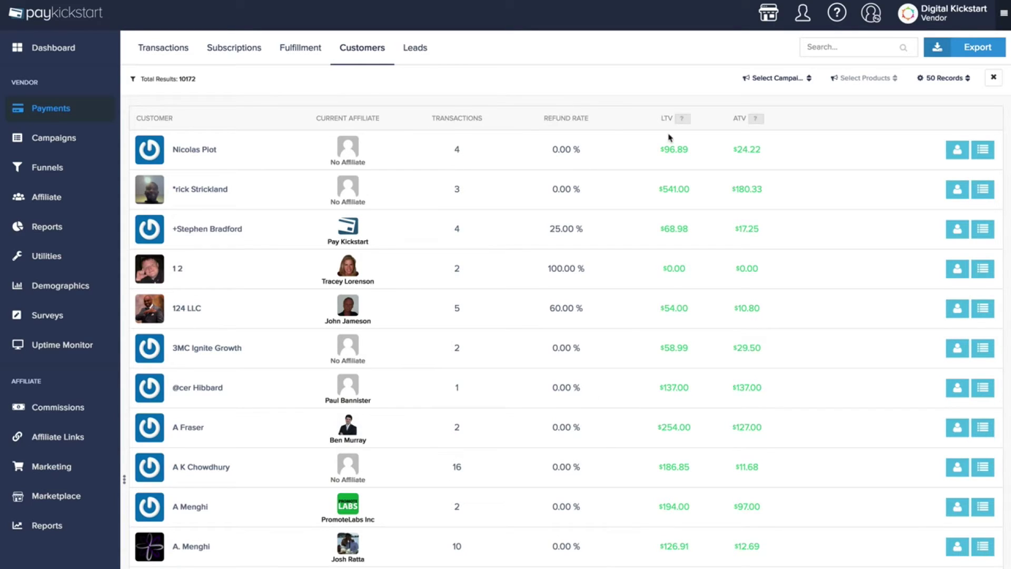
mouse_move(680, 126)
mouse_move(756, 122)
scroll(566, 256, down, 1)
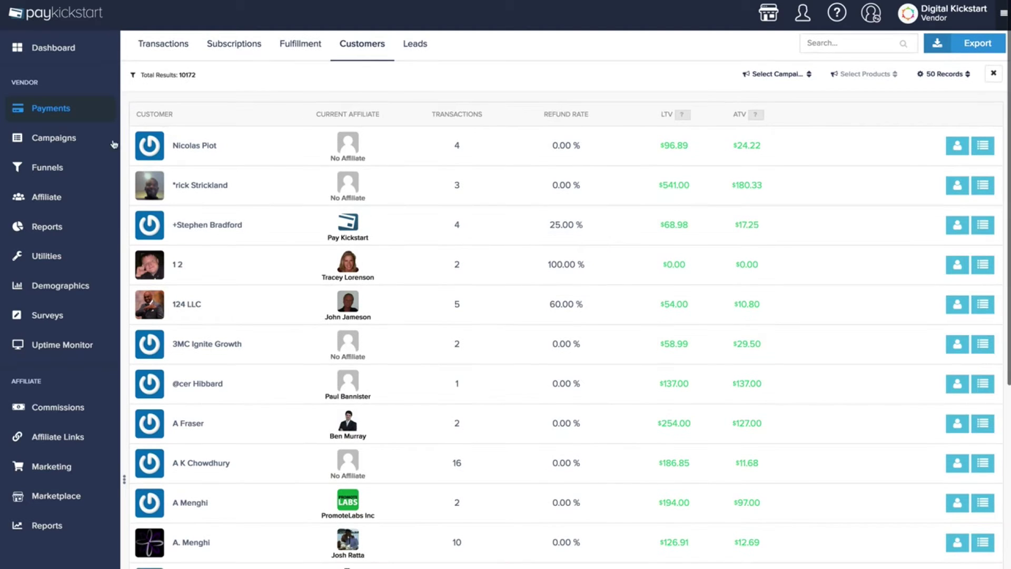
click(61, 140)
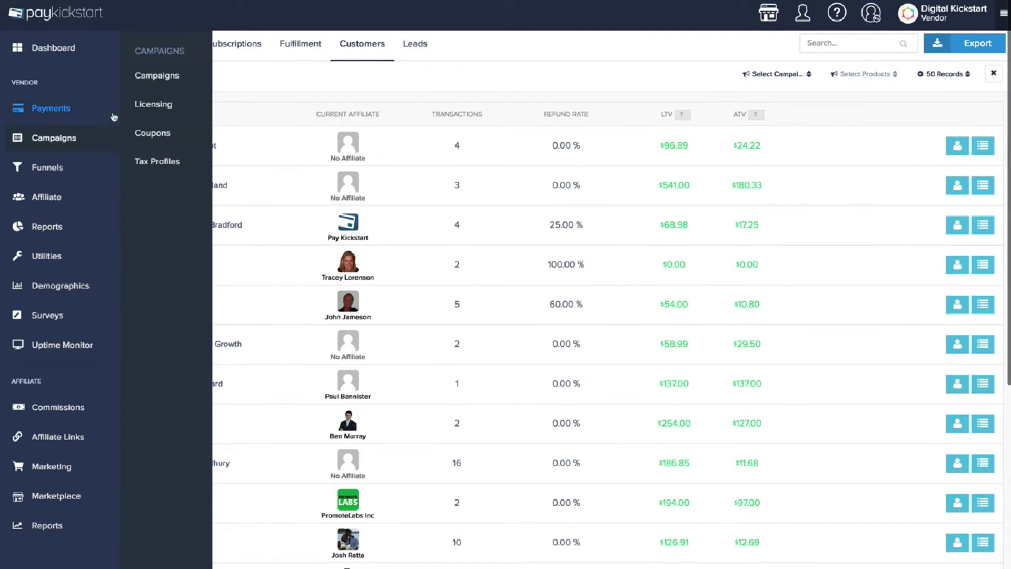
In the campaigns list, toggle SEO Snapshot's four products, then edit that campaign
click(141, 77)
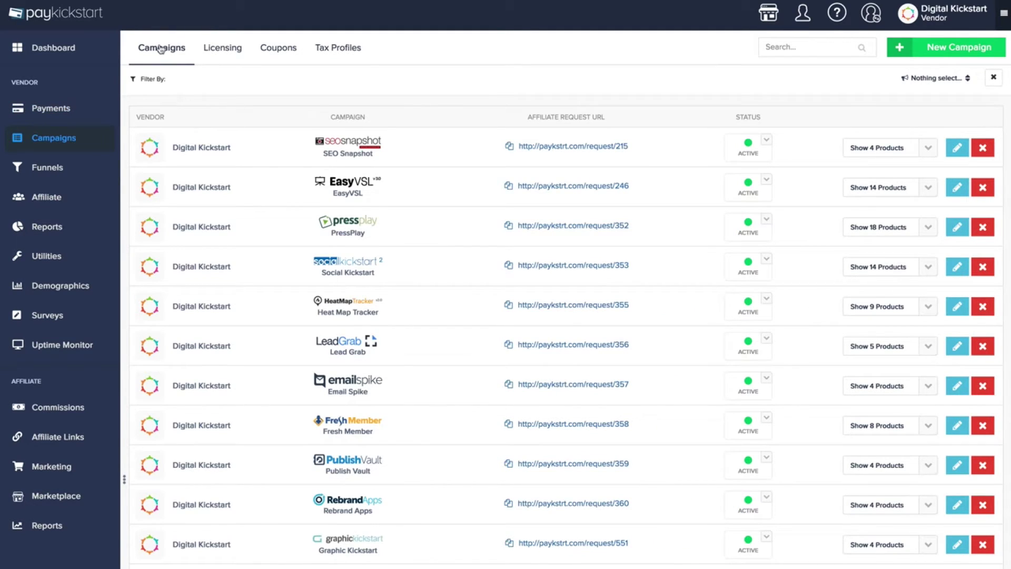
click(877, 148)
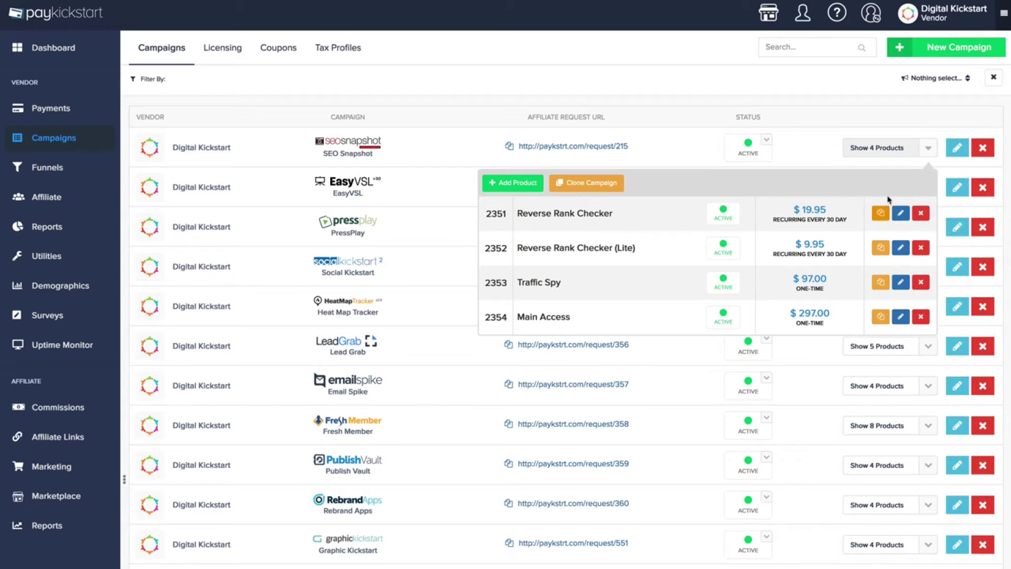
click(884, 150)
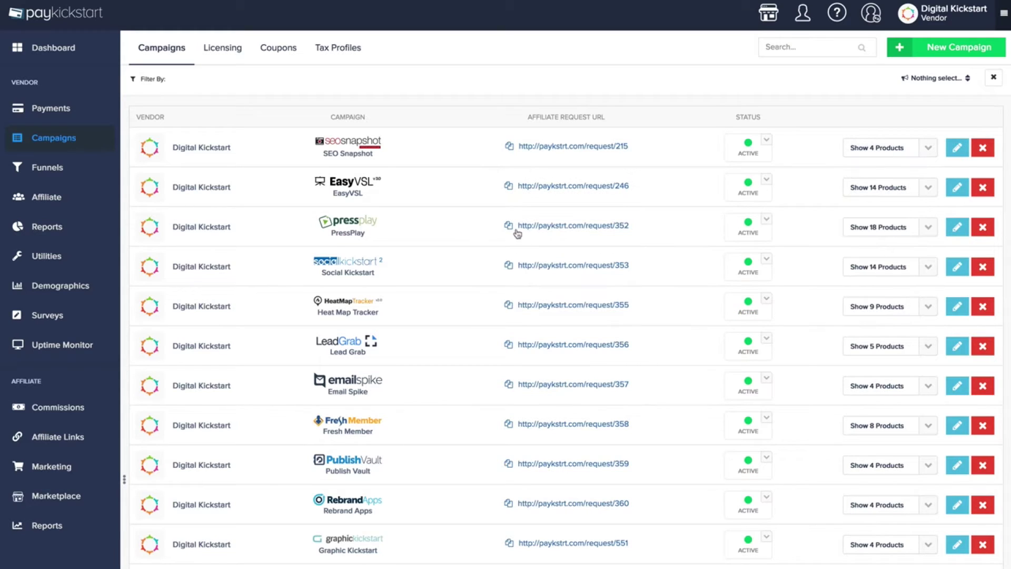
click(903, 144)
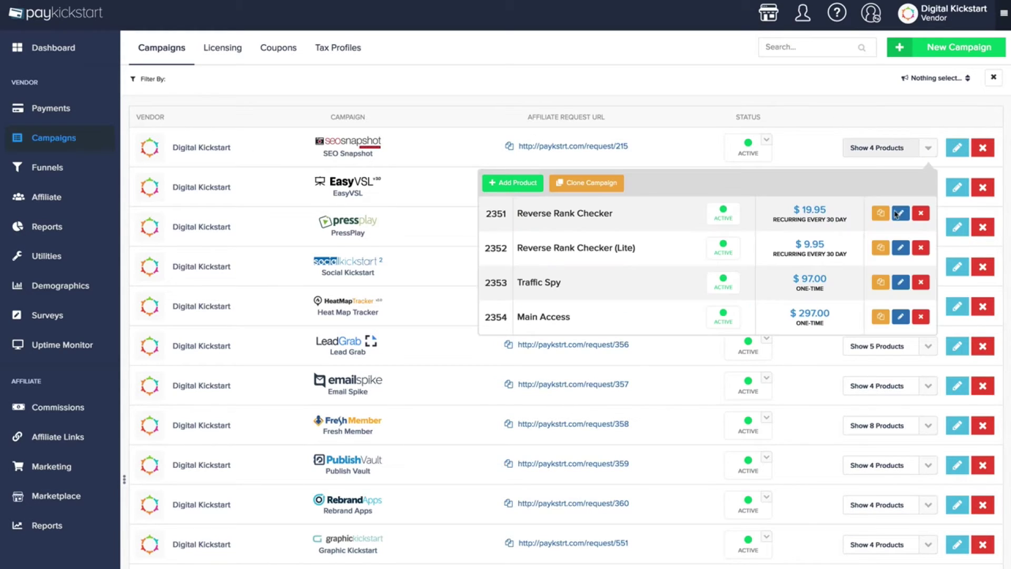
click(880, 152)
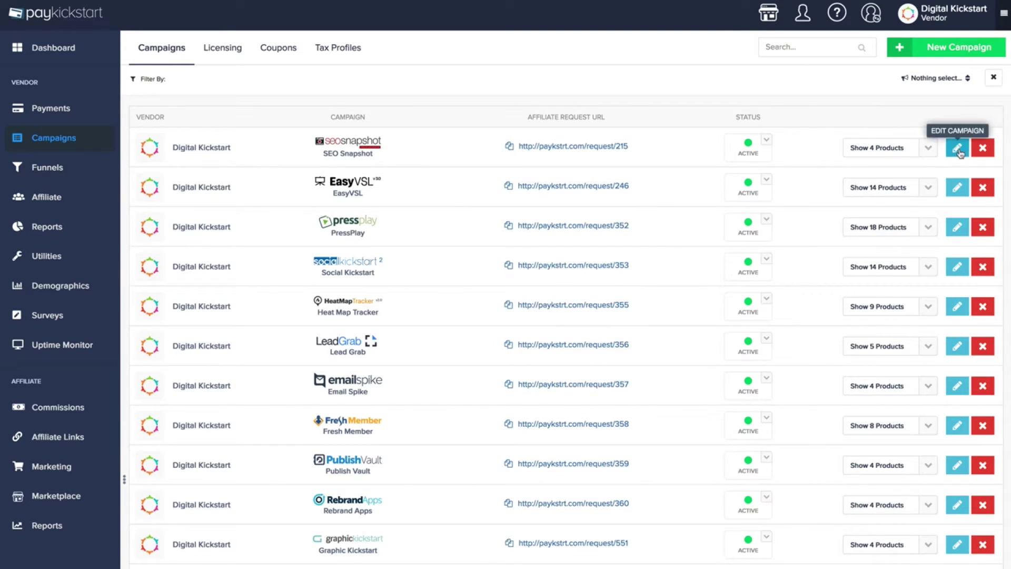
click(957, 148)
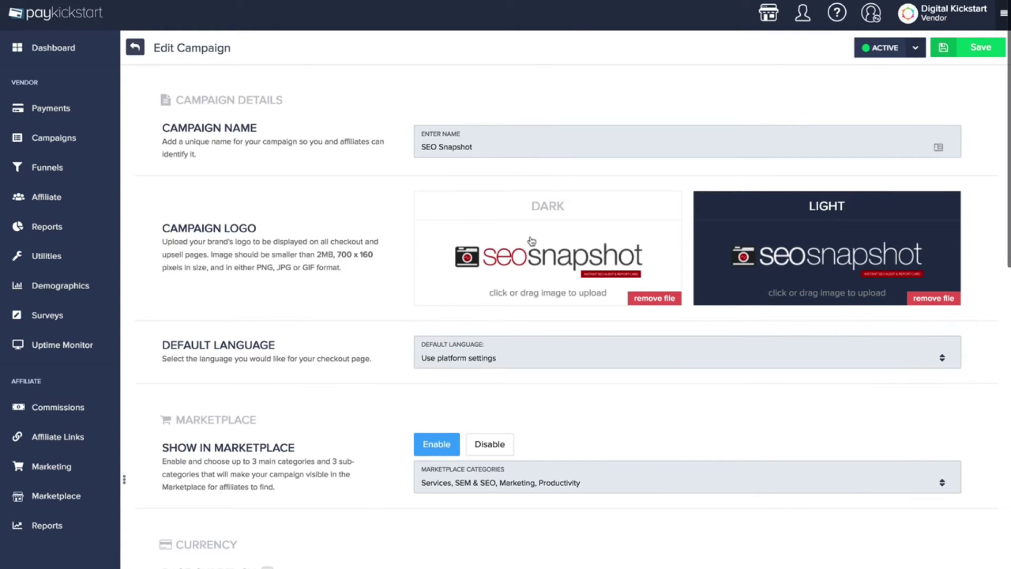
scroll(480, 236, down, 3)
scroll(481, 236, up, 1)
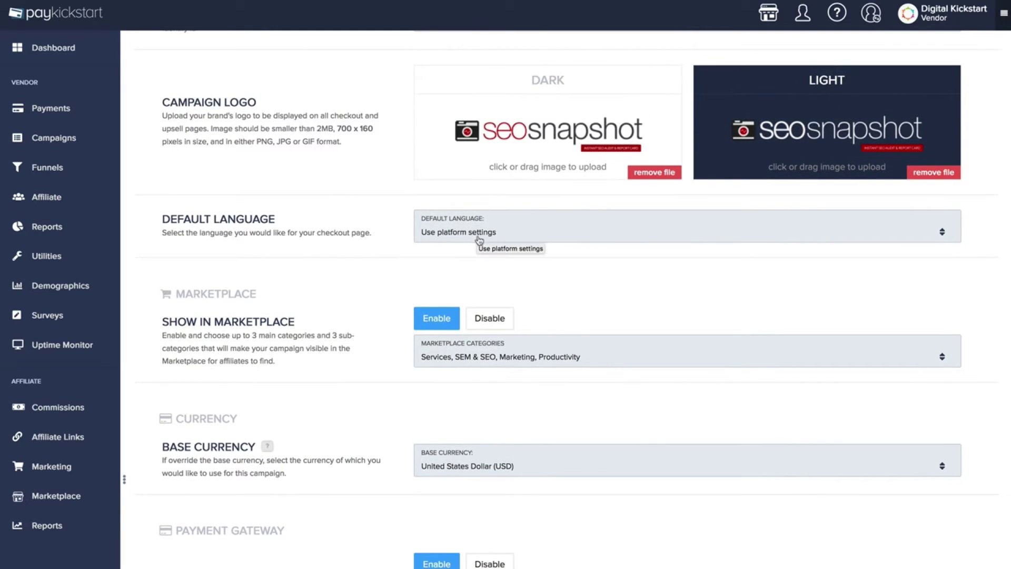
scroll(478, 237, up, 3)
click(479, 343)
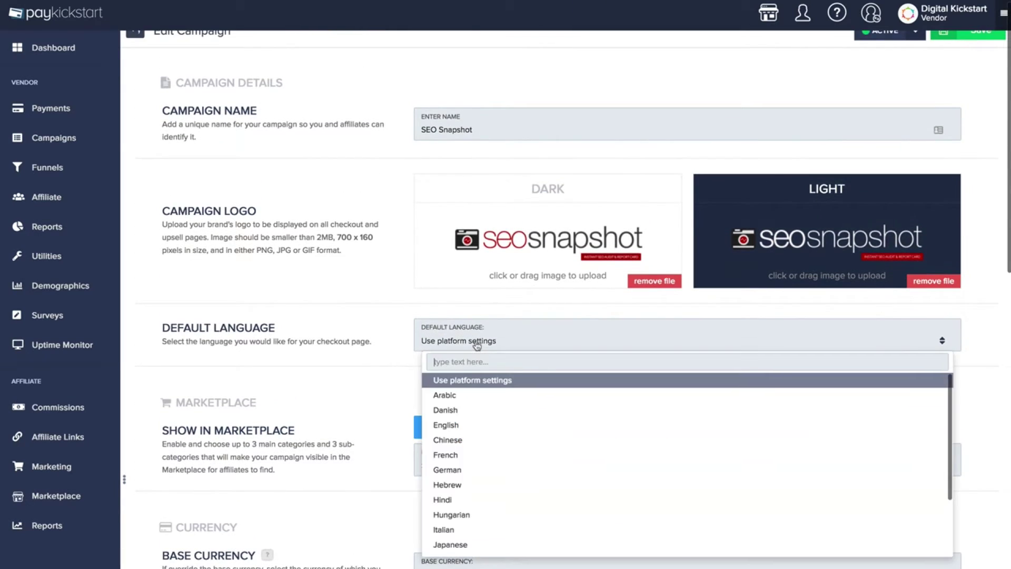
click(478, 343)
scroll(451, 346, down, 2)
scroll(463, 347, down, 1)
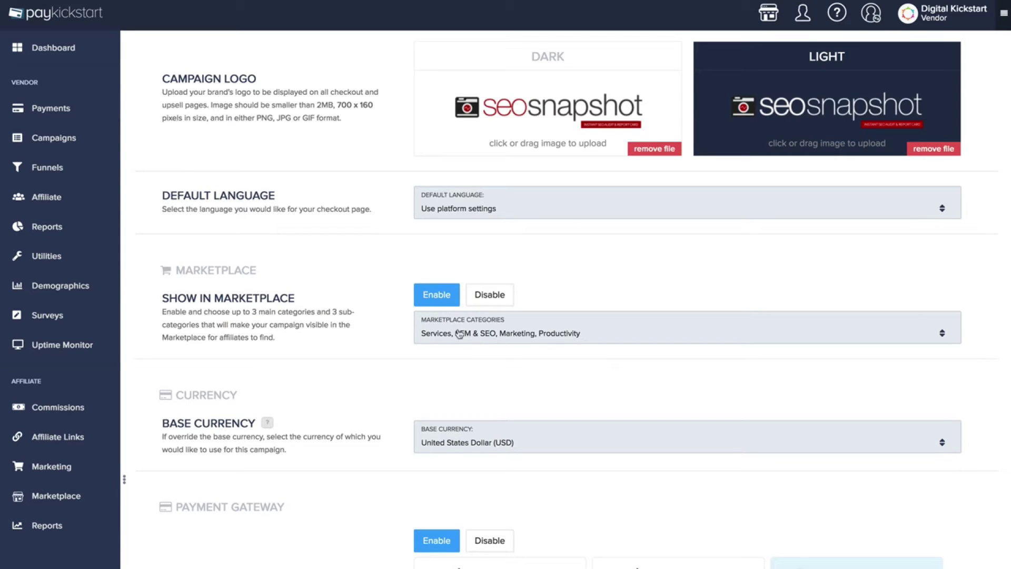
click(462, 337)
click(562, 297)
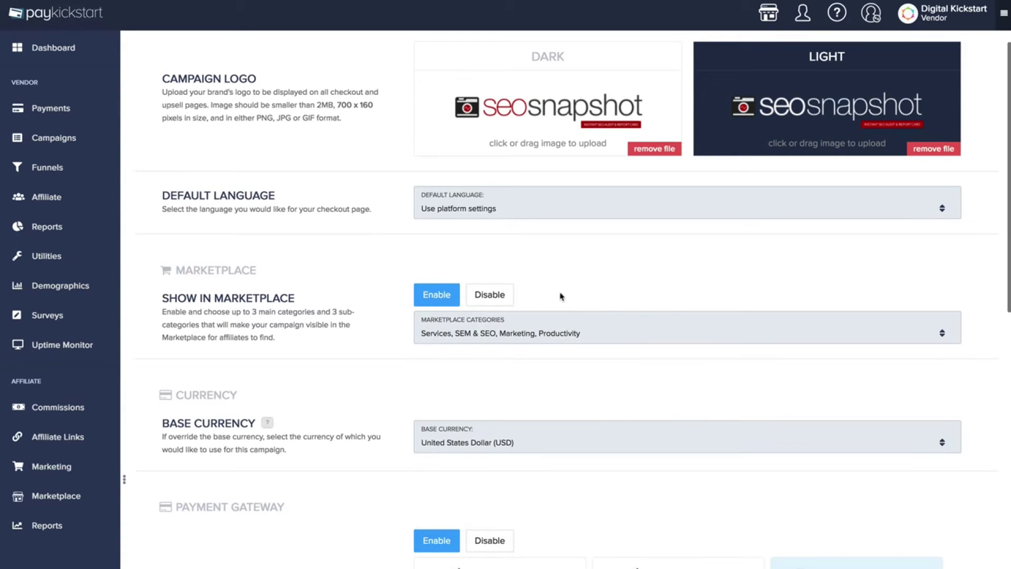
scroll(481, 345, down, 2)
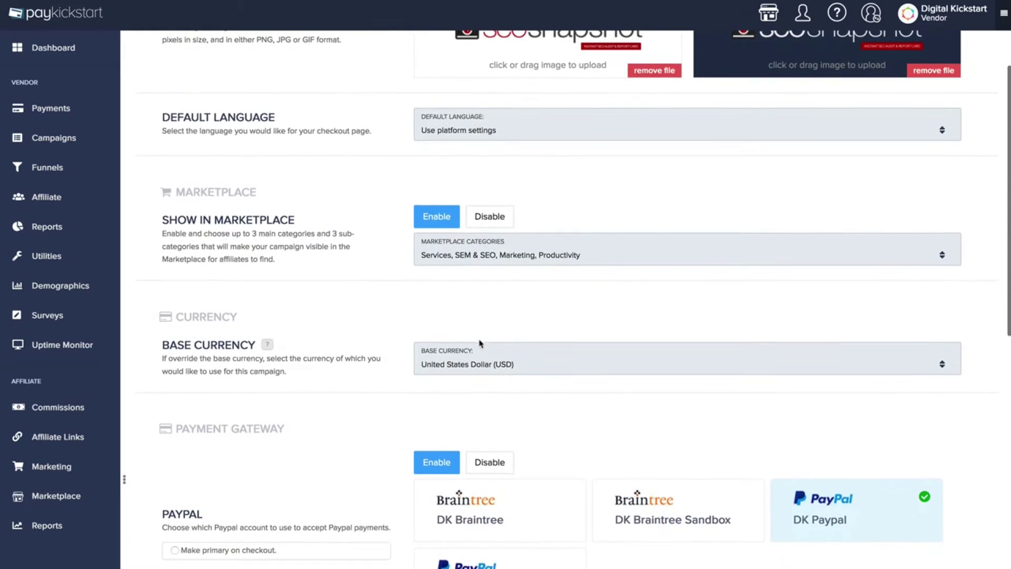
click(489, 370)
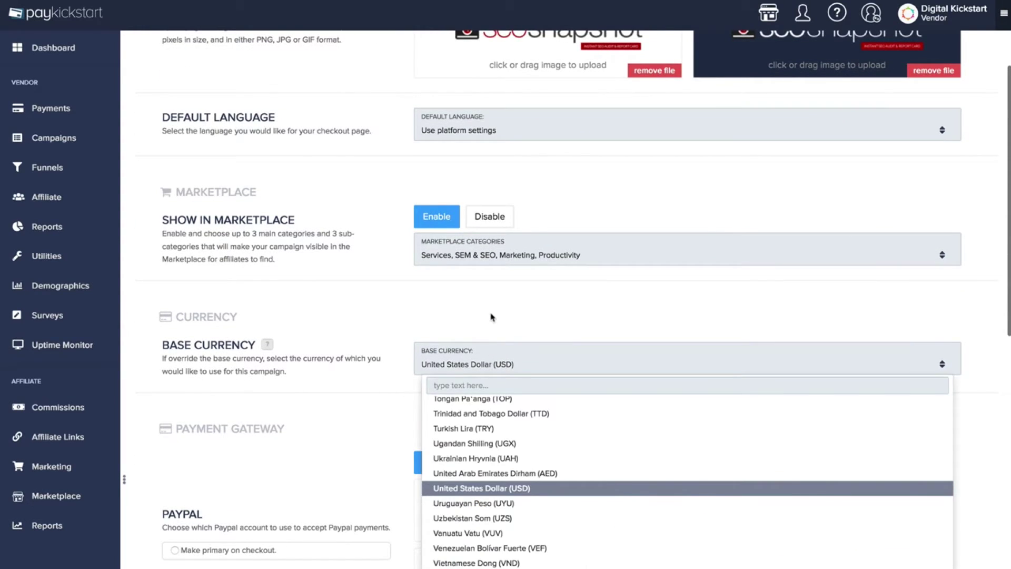
click(492, 316)
scroll(491, 318, down, 3)
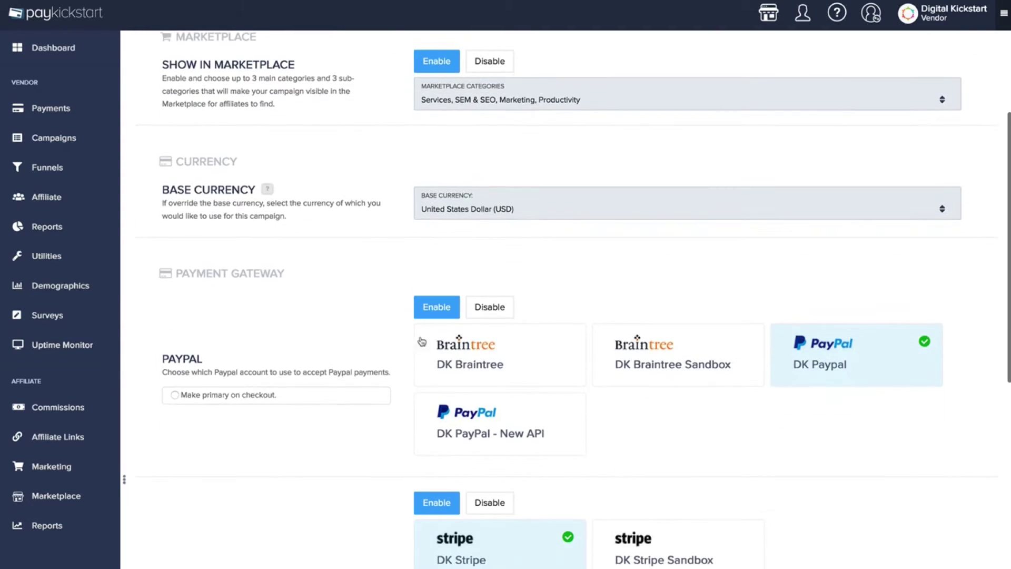
scroll(473, 387, down, 1)
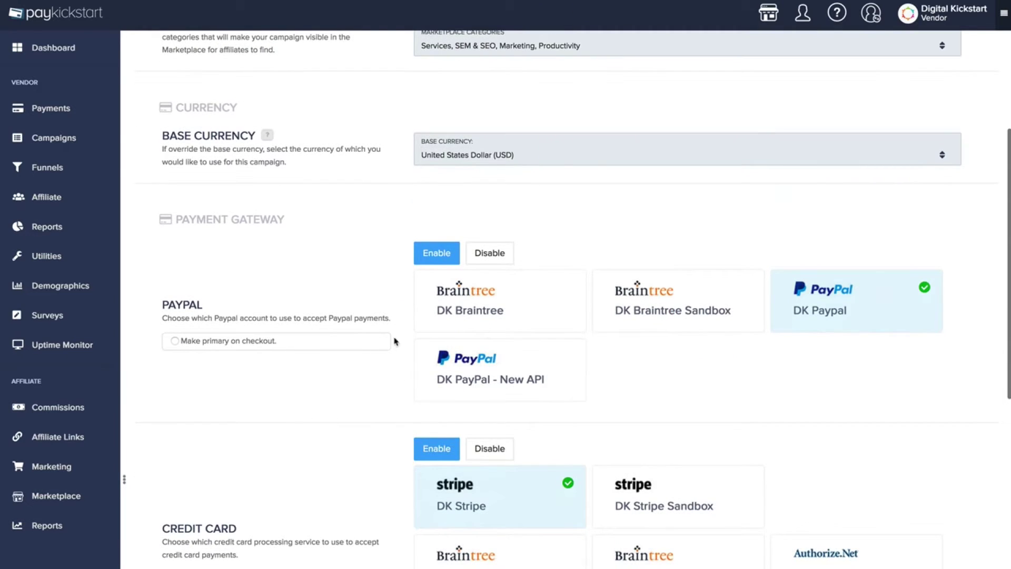
scroll(448, 332, down, 3)
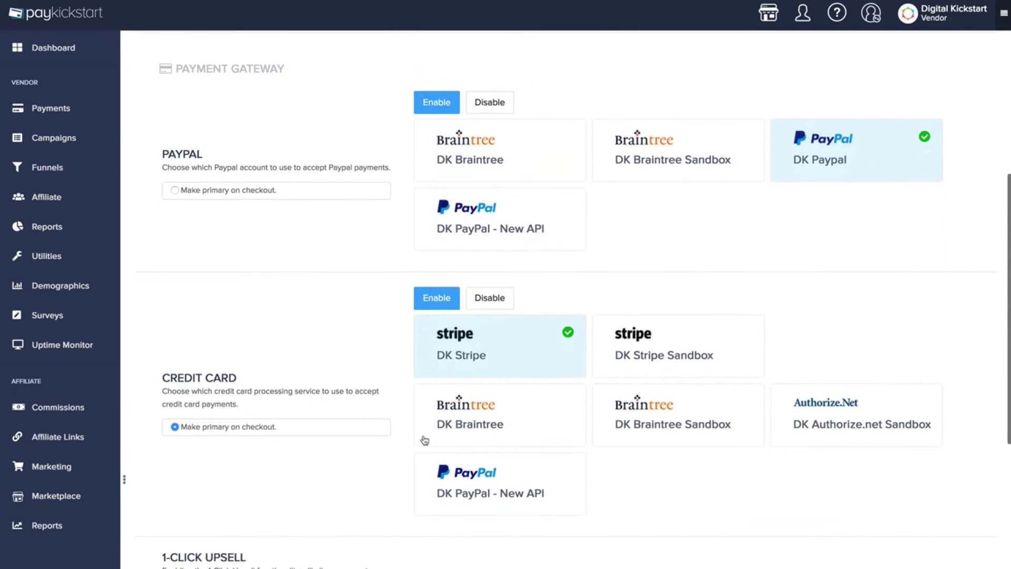
scroll(424, 440, down, 4)
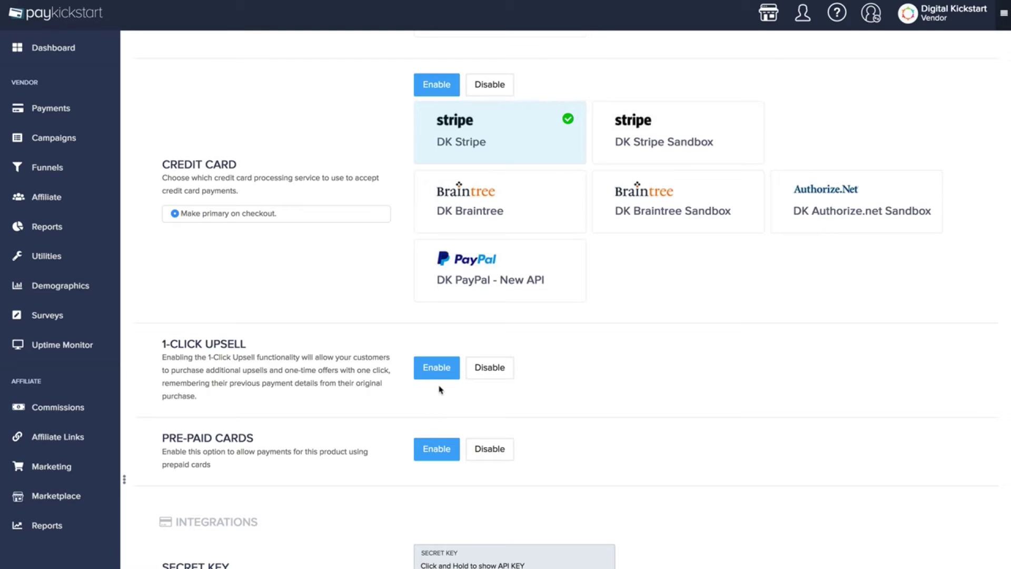
scroll(421, 383, down, 2)
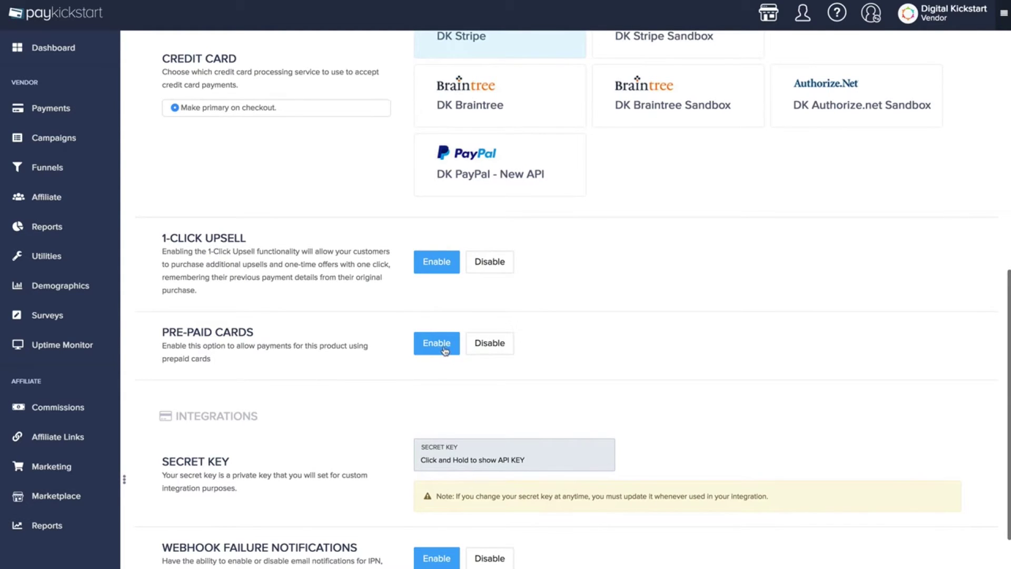
scroll(369, 315, down, 3)
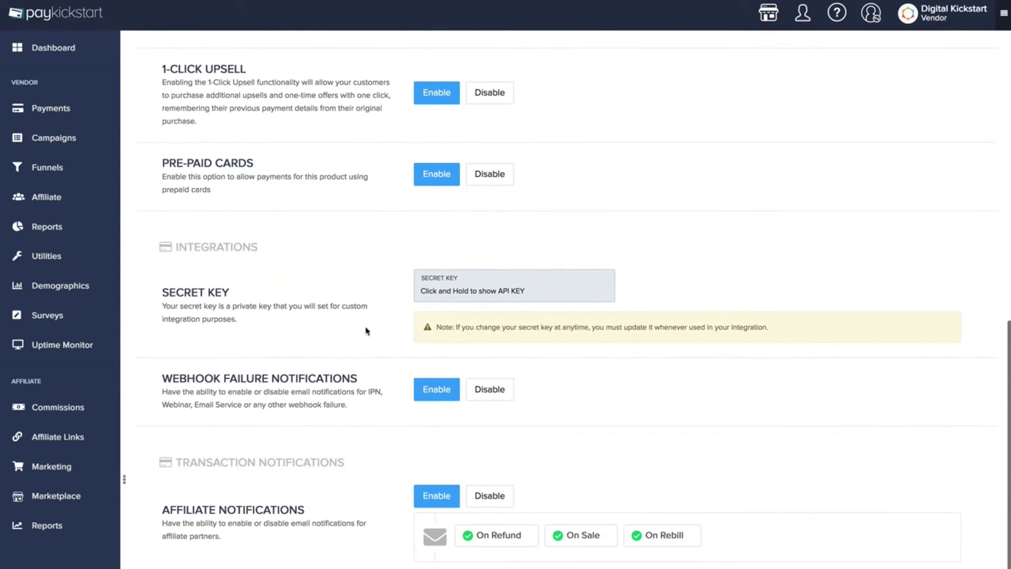
scroll(305, 326, down, 1)
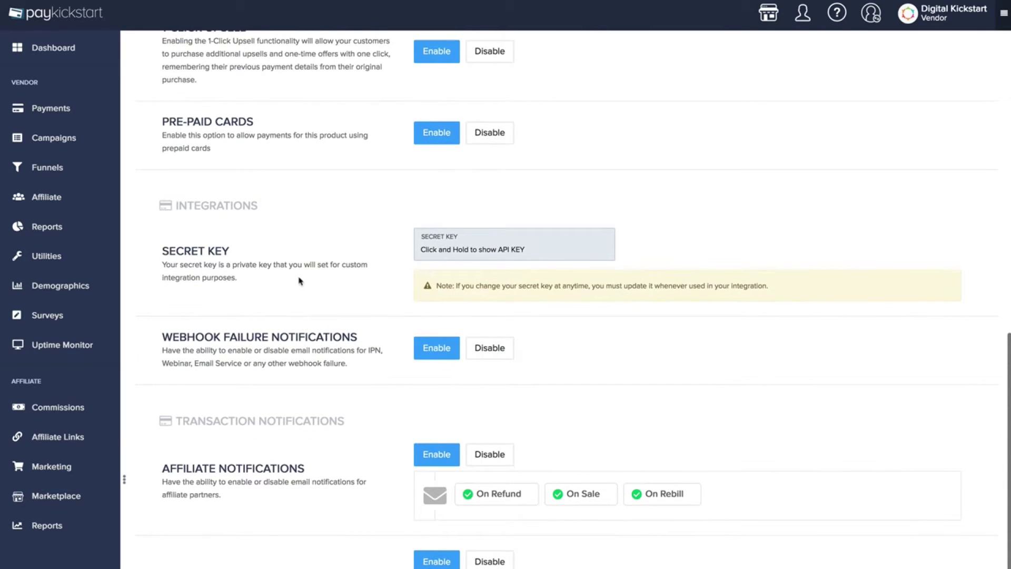
scroll(316, 304, down, 3)
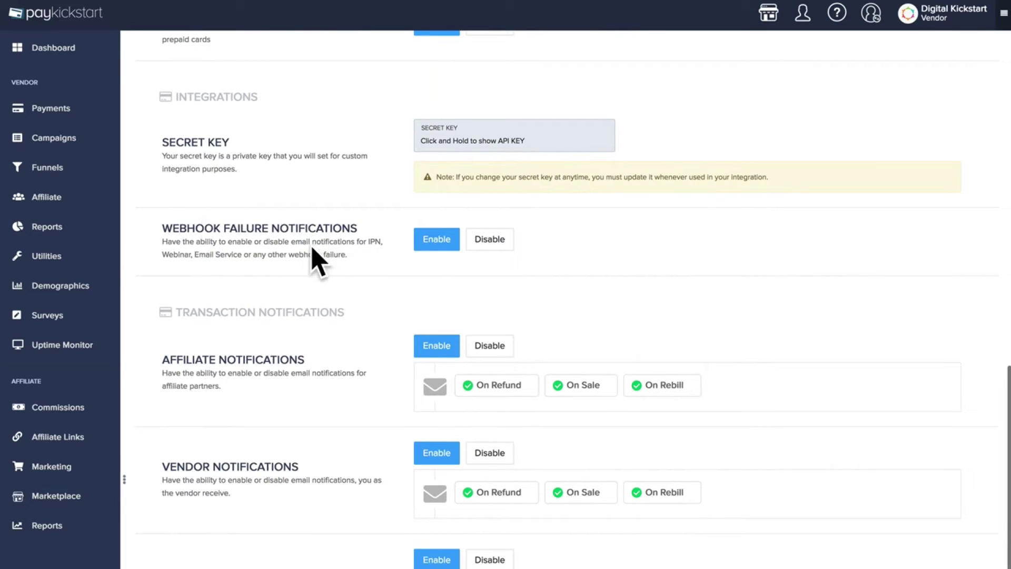
scroll(354, 303, down, 4)
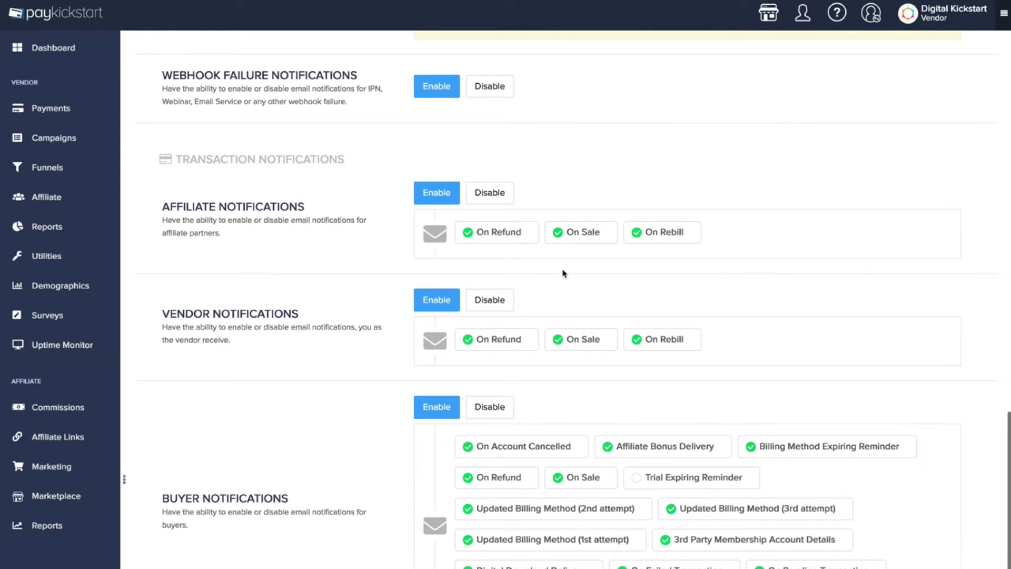
Scroll through the campaign's affiliate program settings toward Lead Tracking
scroll(559, 284, down, 8)
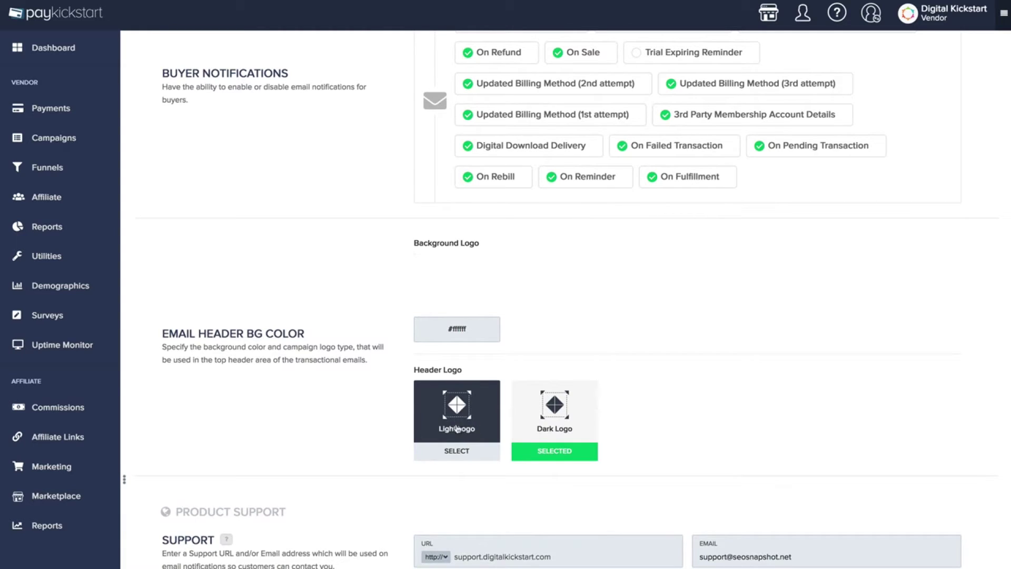
scroll(545, 426, down, 1)
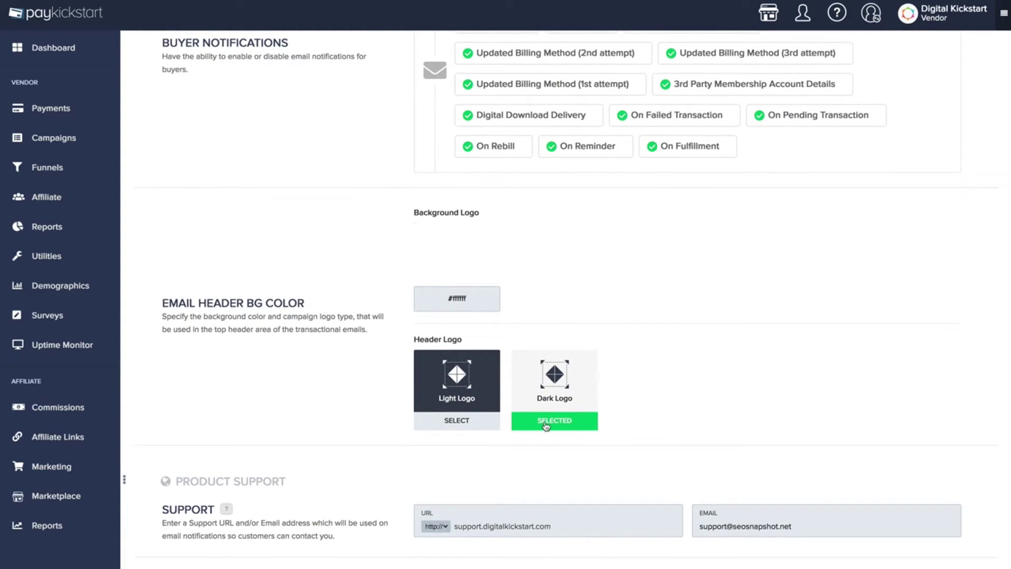
scroll(579, 427, down, 3)
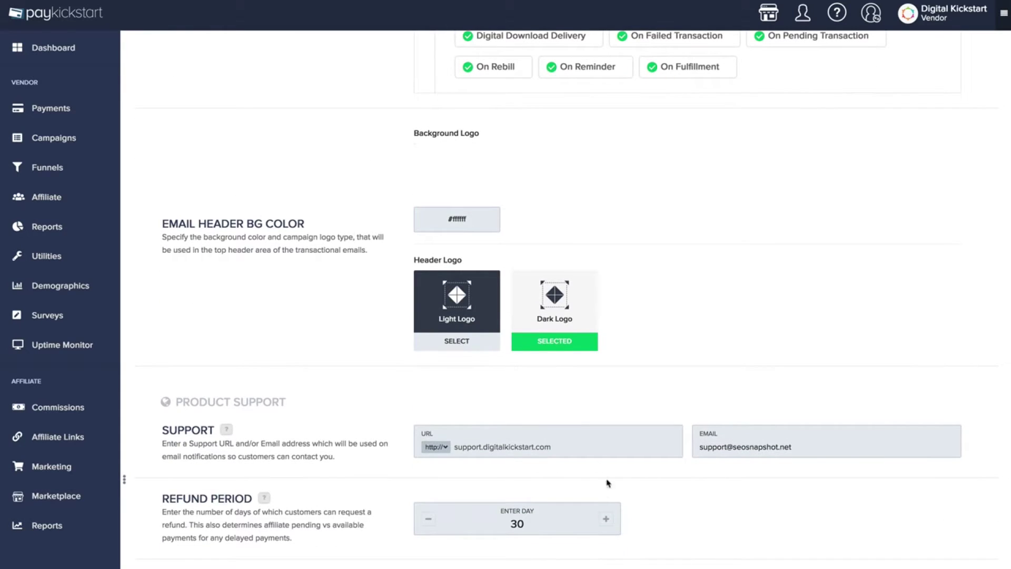
scroll(576, 467, down, 4)
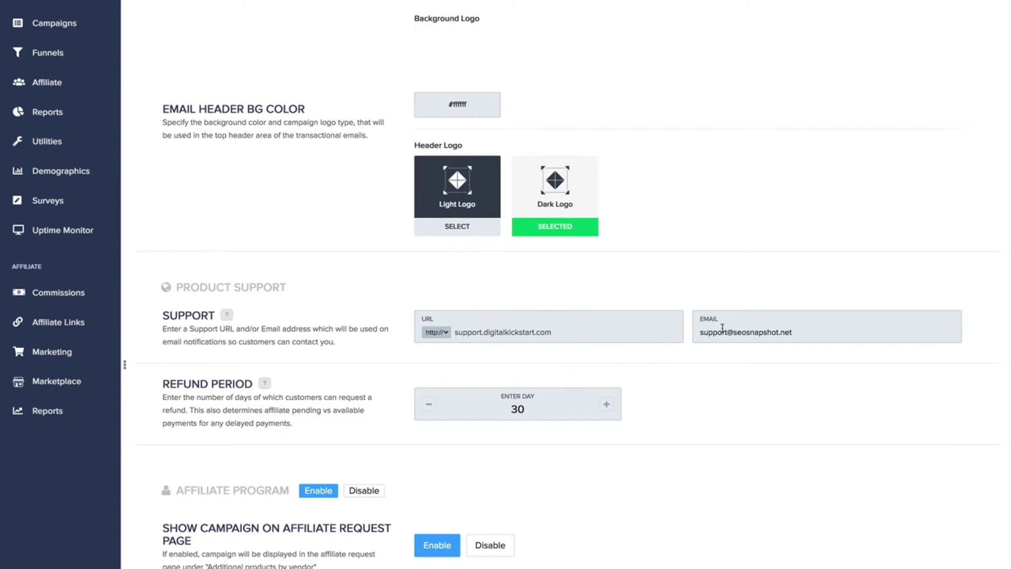
scroll(689, 323, down, 5)
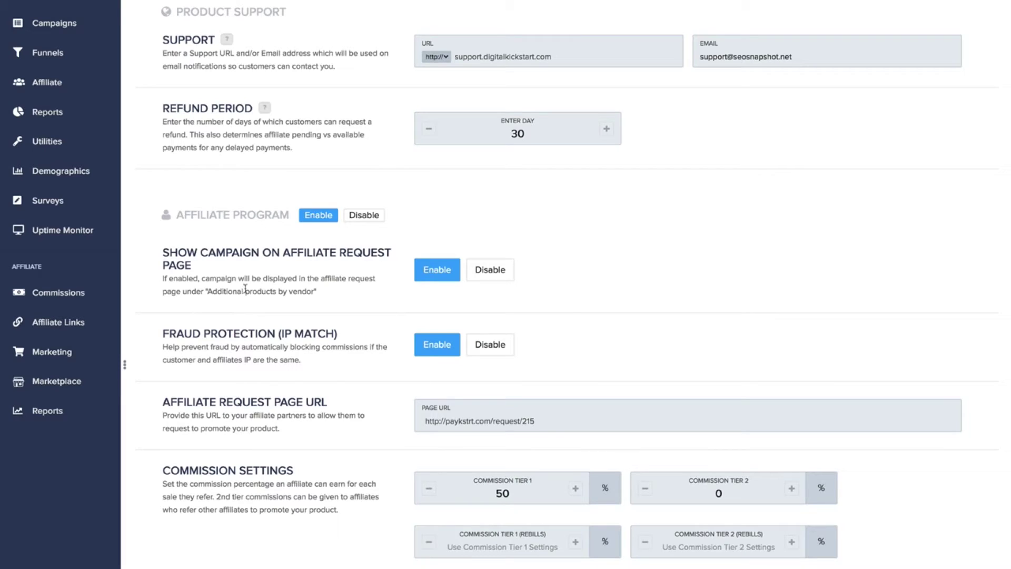
drag(161, 335, 363, 337)
click(367, 337)
scroll(305, 394, down, 1)
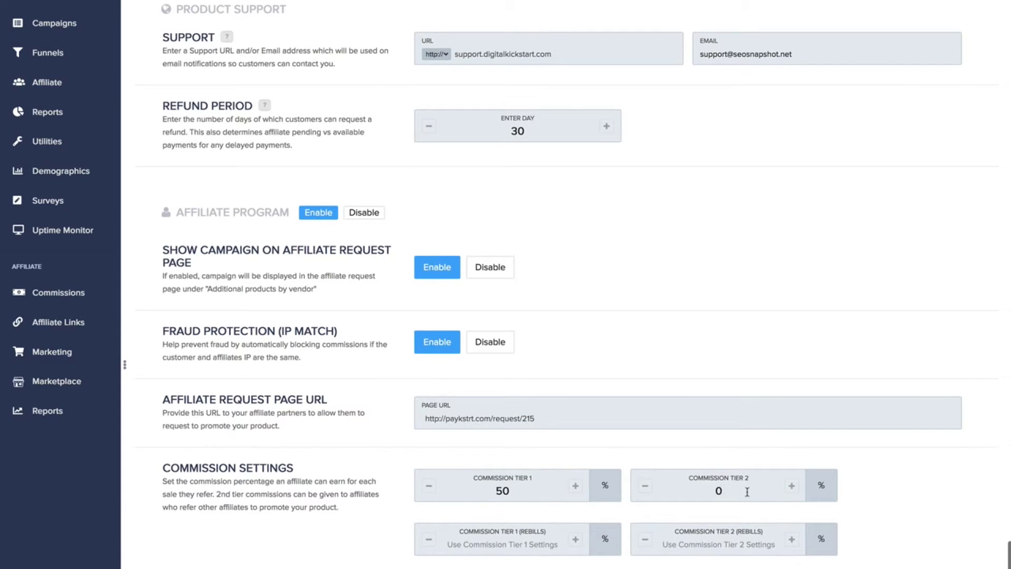
Check the Commission Tier 1 value of 50, then start adding a new lead campaign
click(479, 493)
click(459, 485)
scroll(514, 493, up, 1)
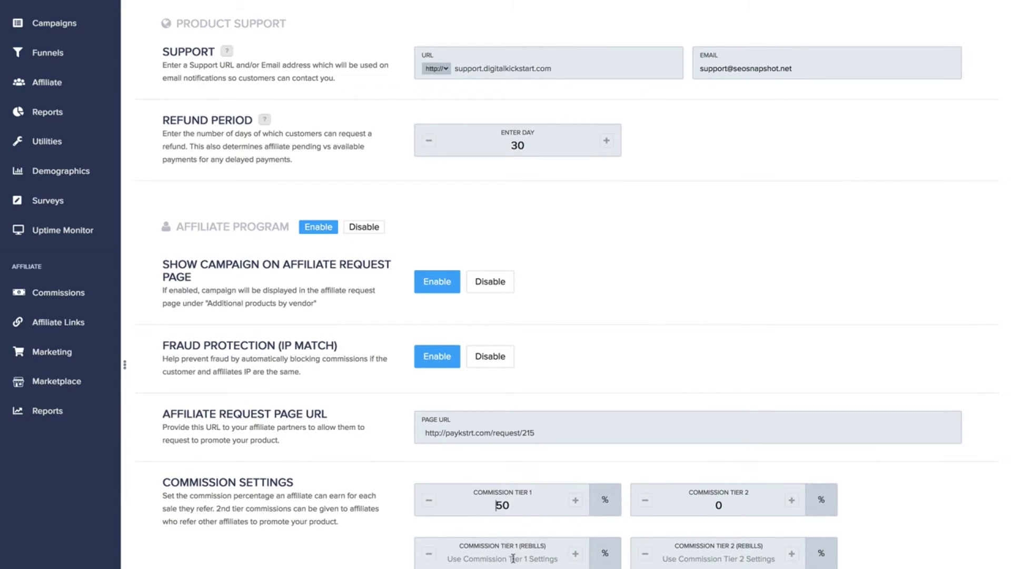
scroll(513, 558, down, 1)
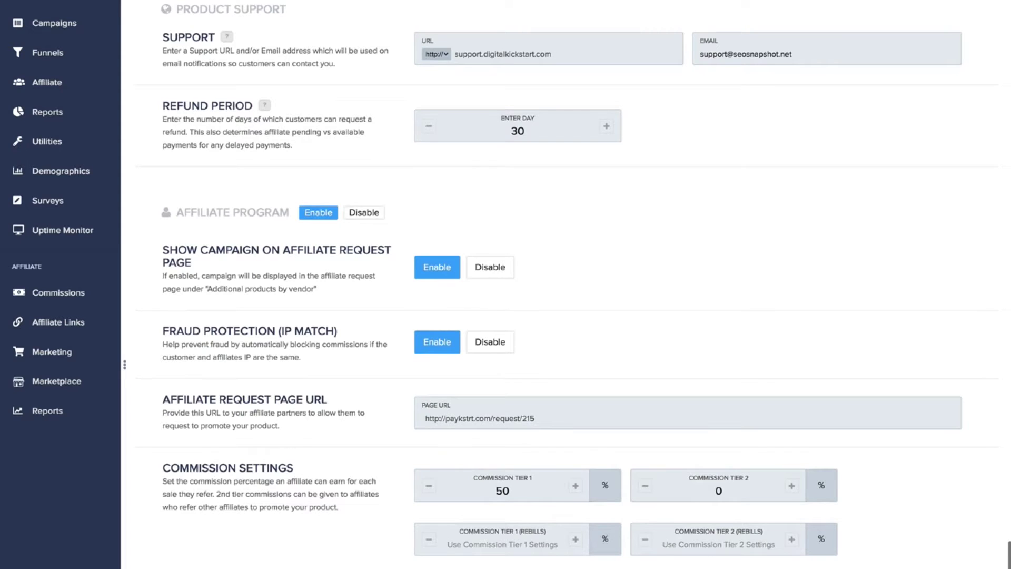
scroll(566, 284, down, 3)
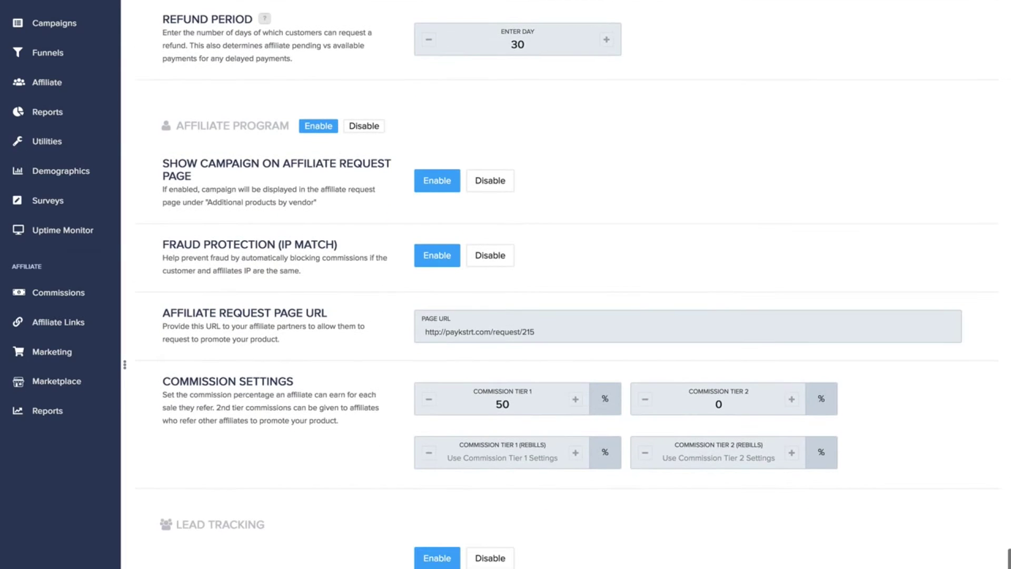
click(438, 563)
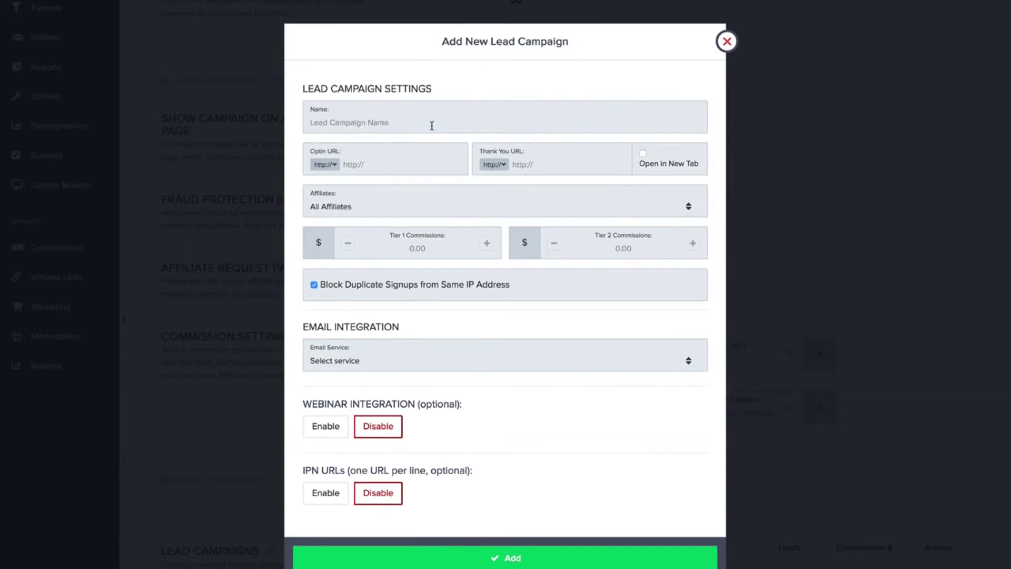
Enter 1.00 as the Tier 1 commission, clear it, and close the lead campaign form unsaved
click(432, 251)
text(1.00)
drag(435, 251, 385, 247)
key(BackSpace)
click(727, 41)
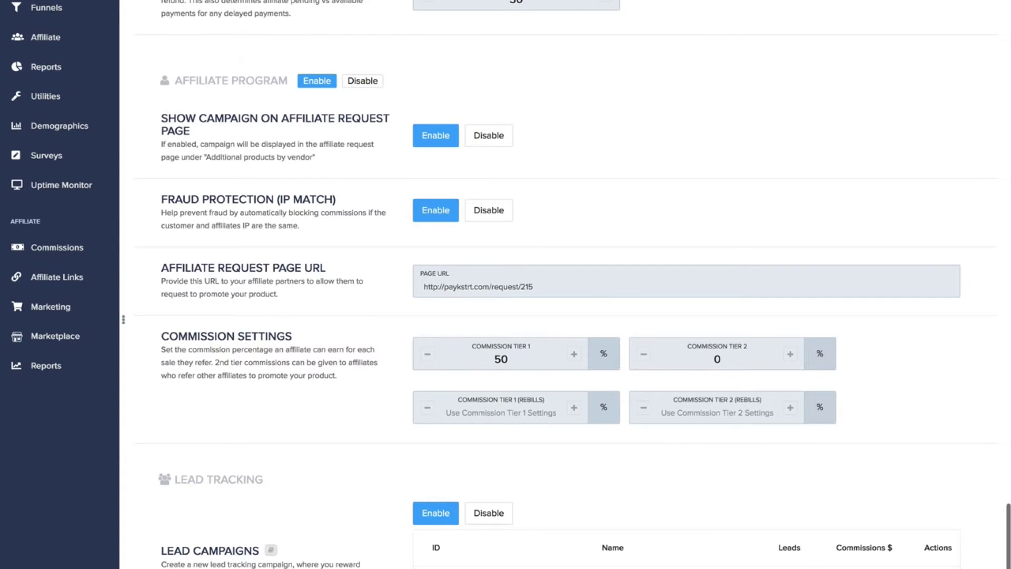
scroll(565, 284, down, 2)
scroll(564, 284, down, 1)
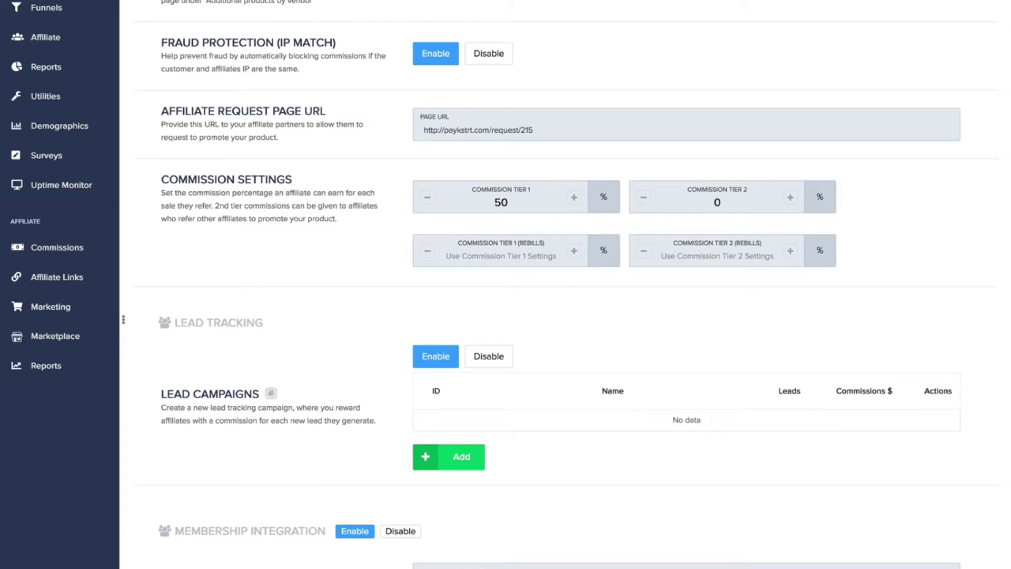
scroll(573, 284, up, 1)
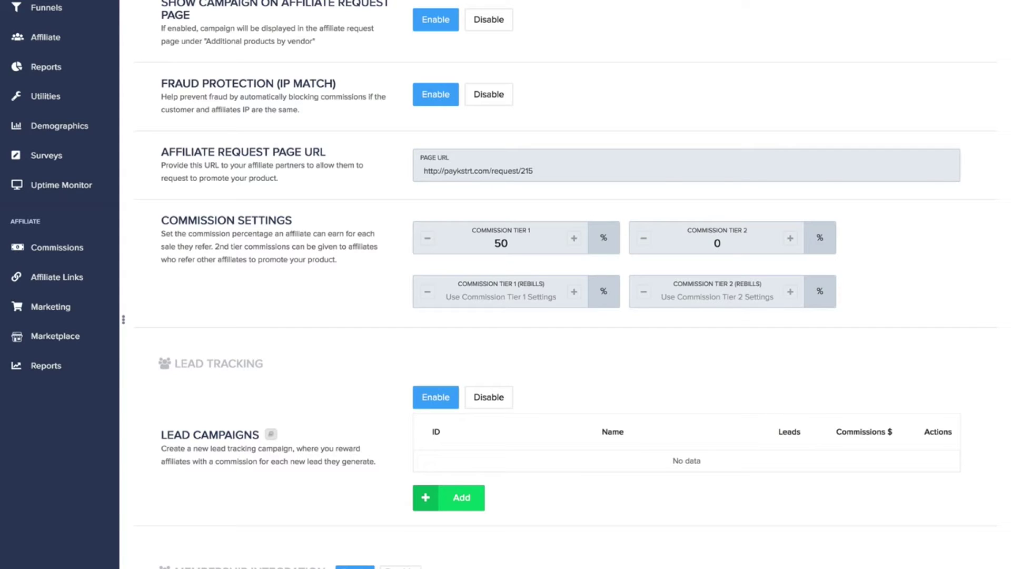
scroll(566, 285, up, 2)
scroll(566, 284, down, 2)
mouse_move(123, 319)
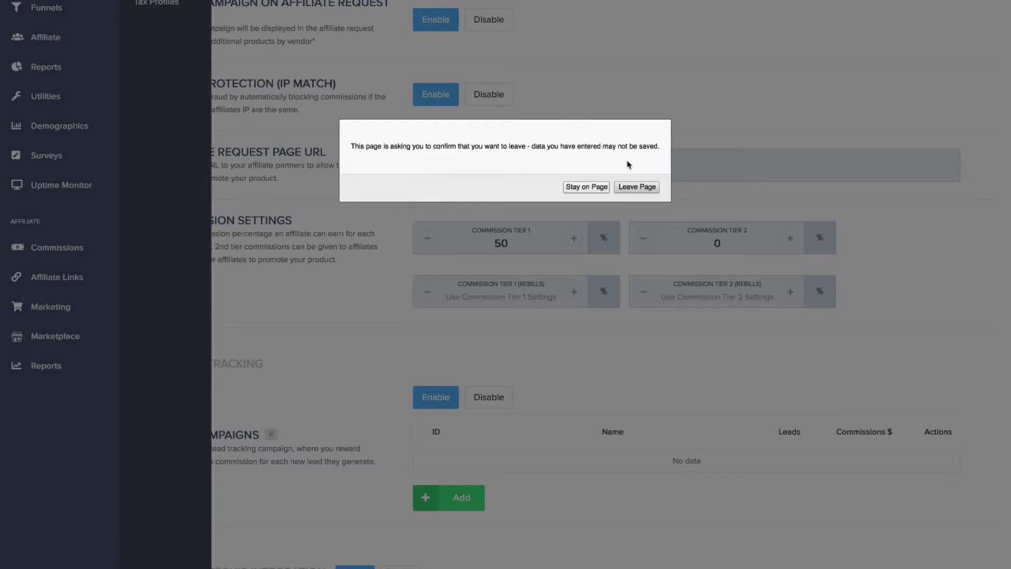
Leave settings, open SEO Snapshot's Main Access product, and review its $297 one-time pricing and licensing
click(636, 188)
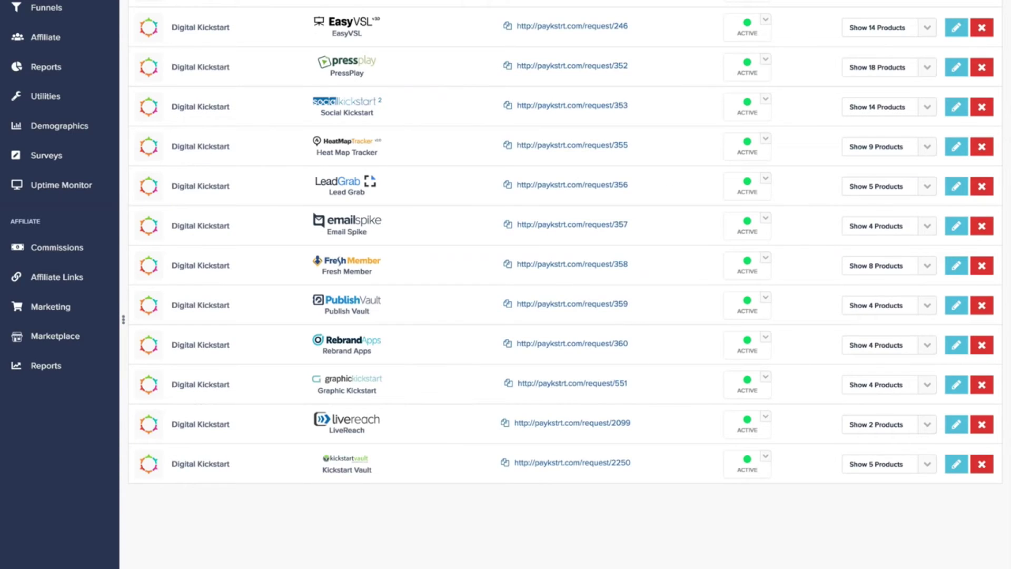
scroll(874, 84, up, 5)
click(878, 150)
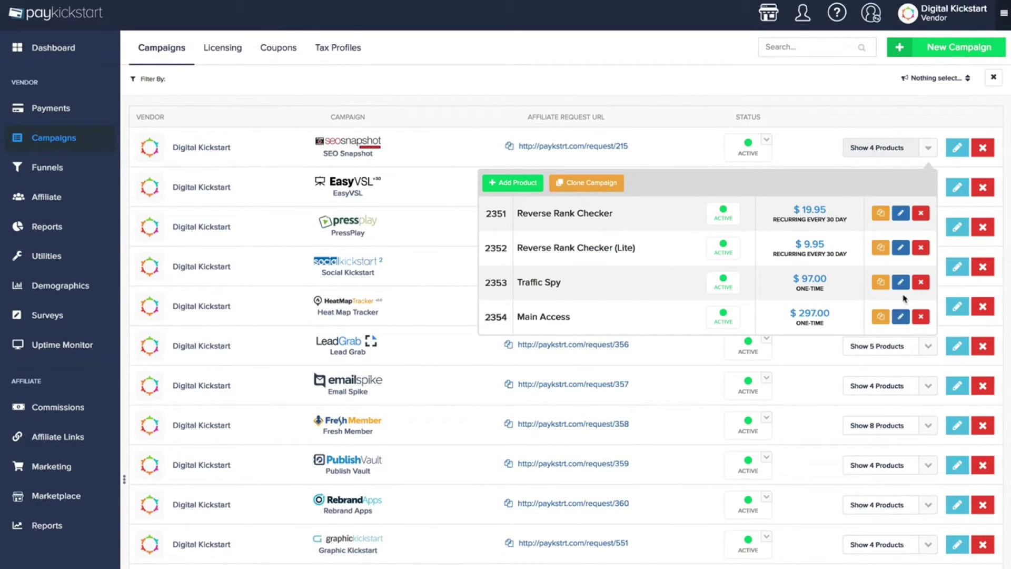
click(901, 316)
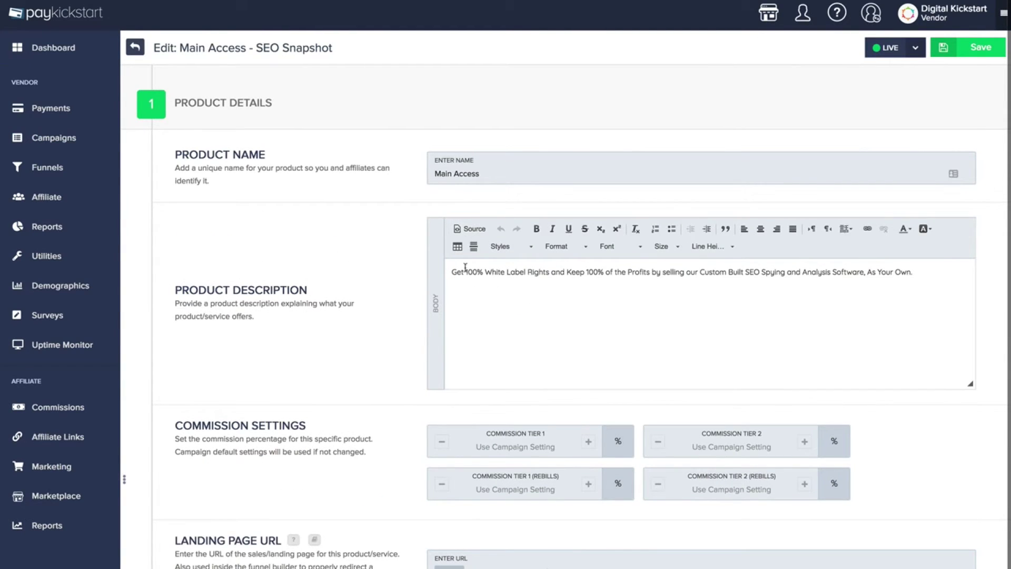
scroll(549, 309, down, 4)
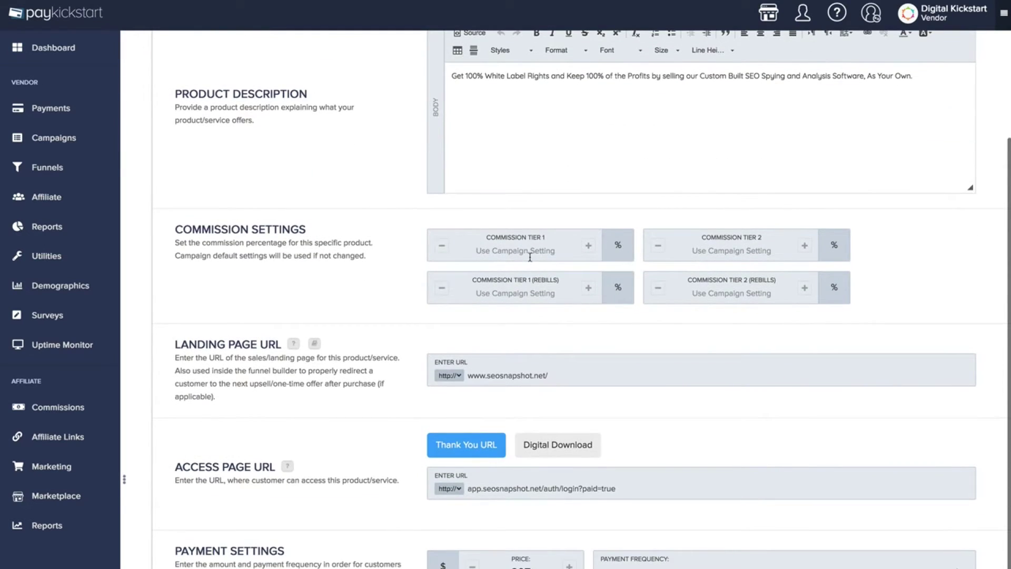
scroll(490, 307, down, 2)
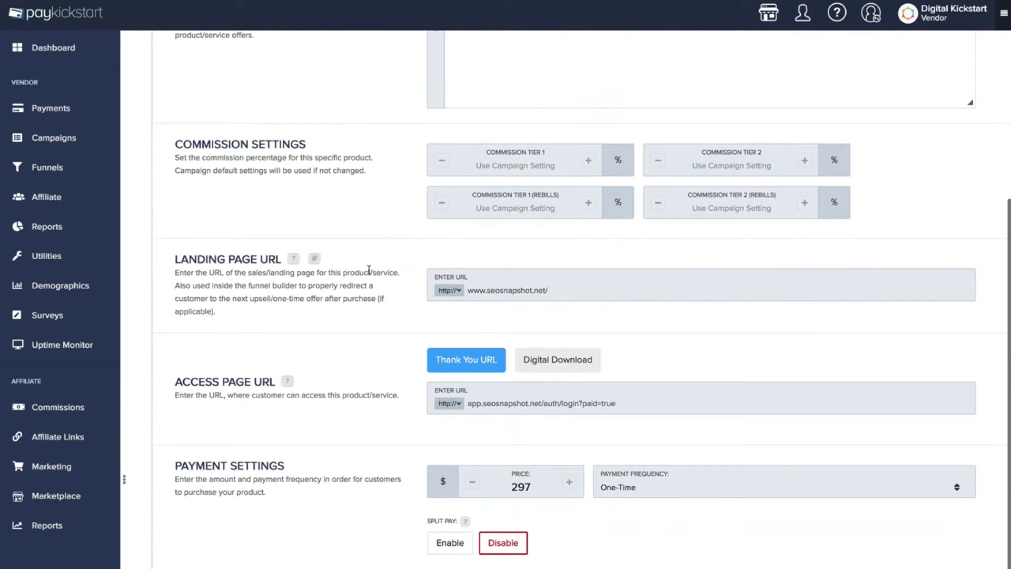
scroll(494, 290, down, 1)
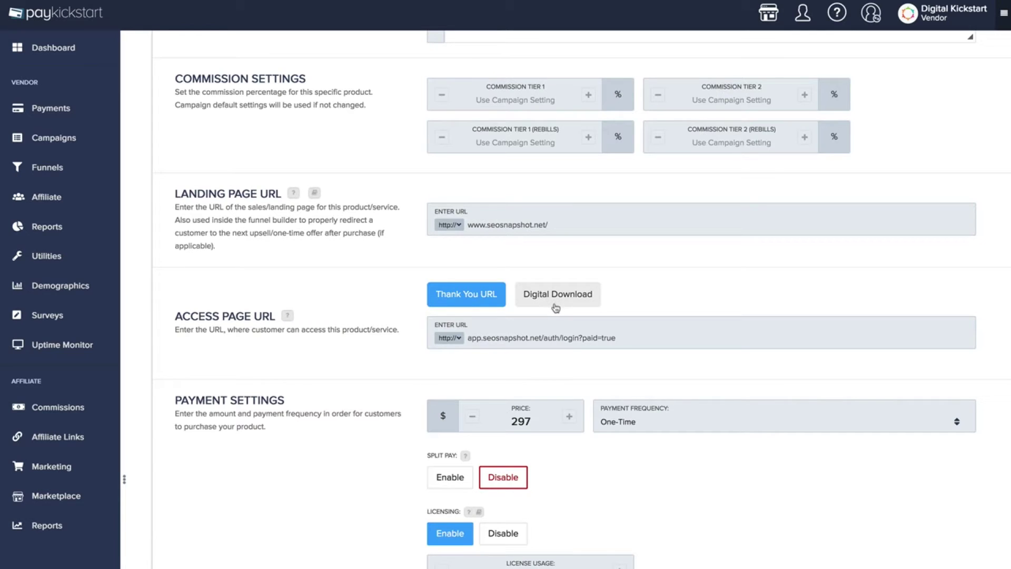
scroll(451, 400, down, 1)
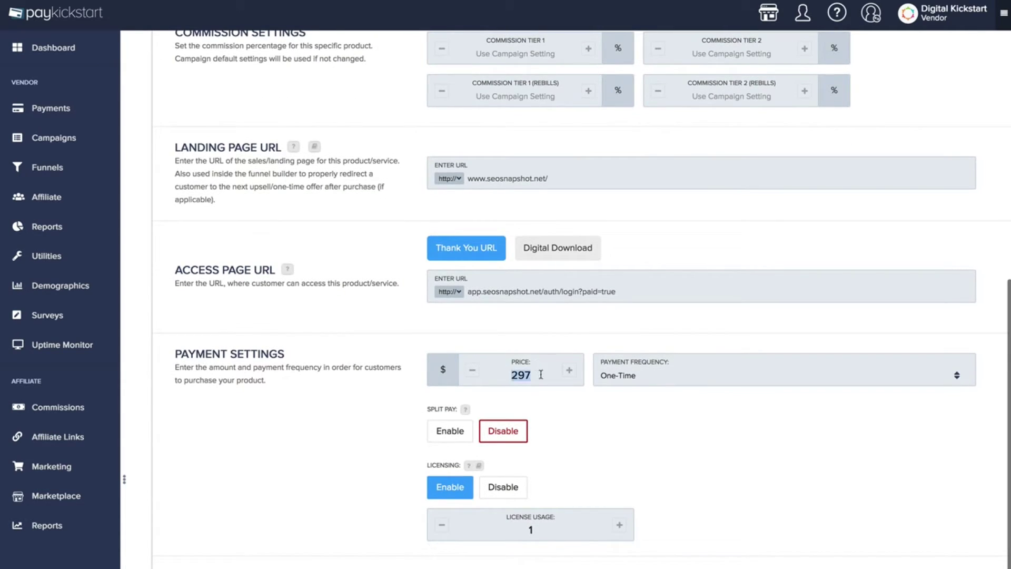
click(658, 383)
click(650, 410)
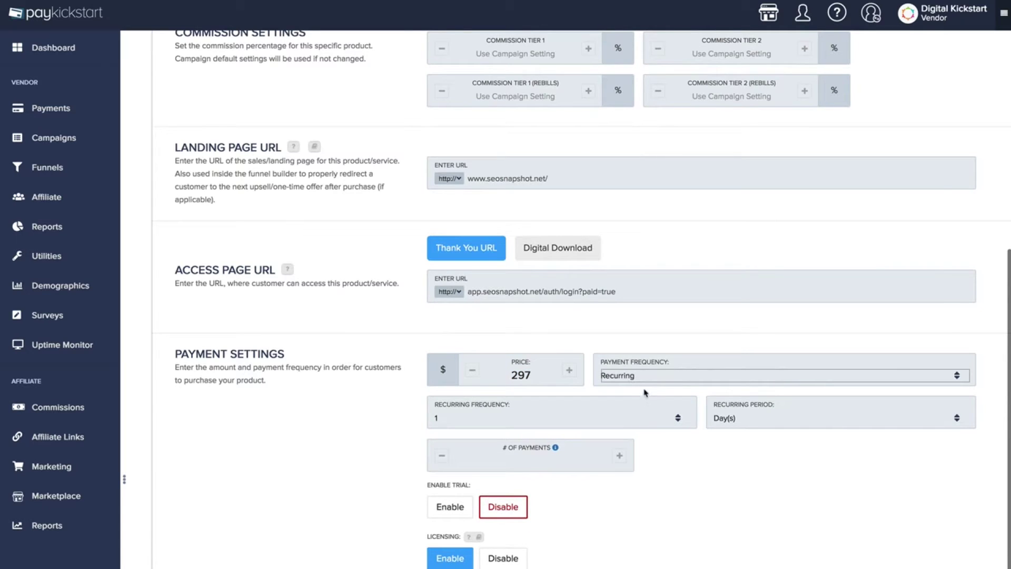
click(736, 425)
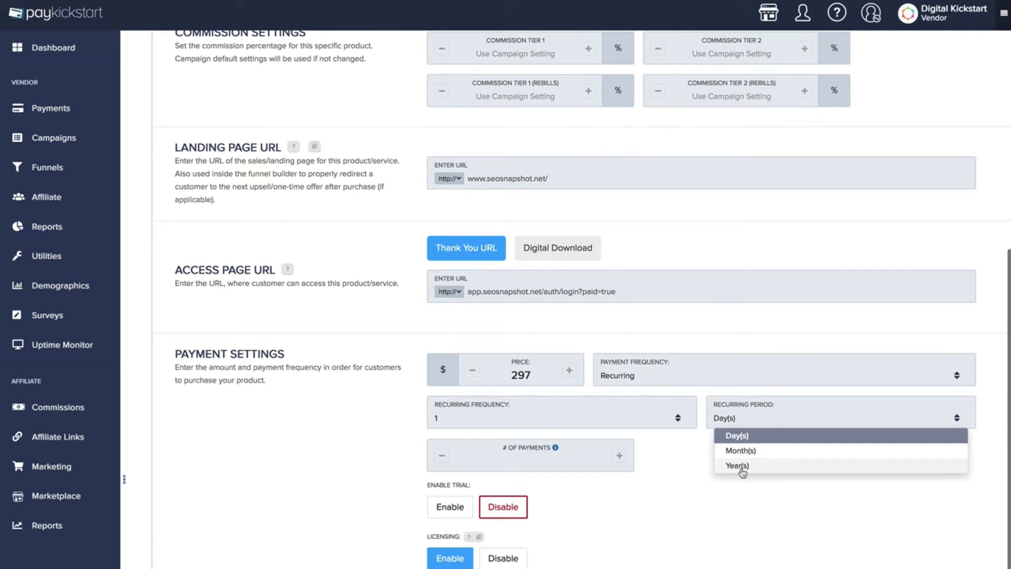
click(545, 465)
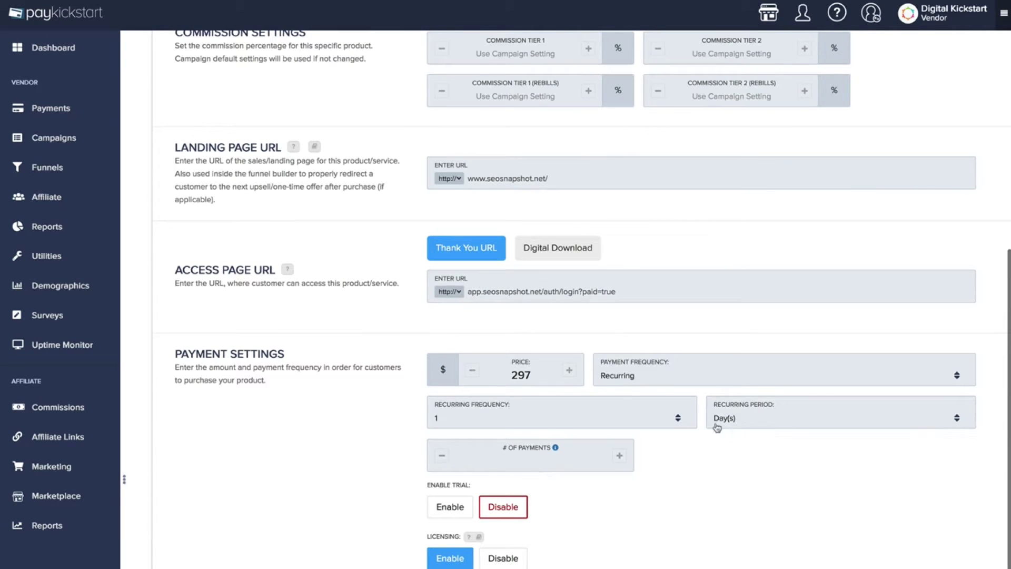
click(449, 507)
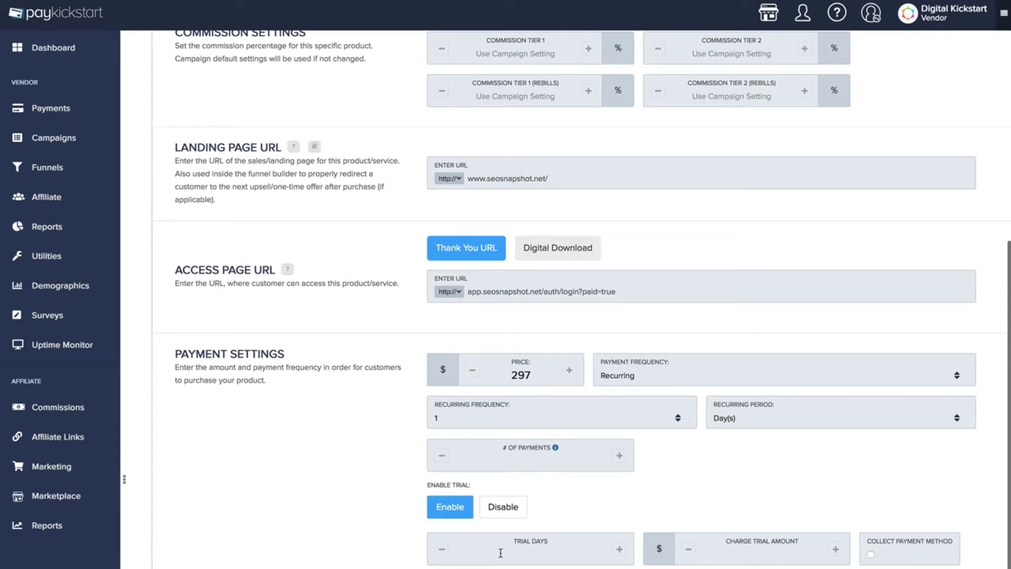
click(672, 381)
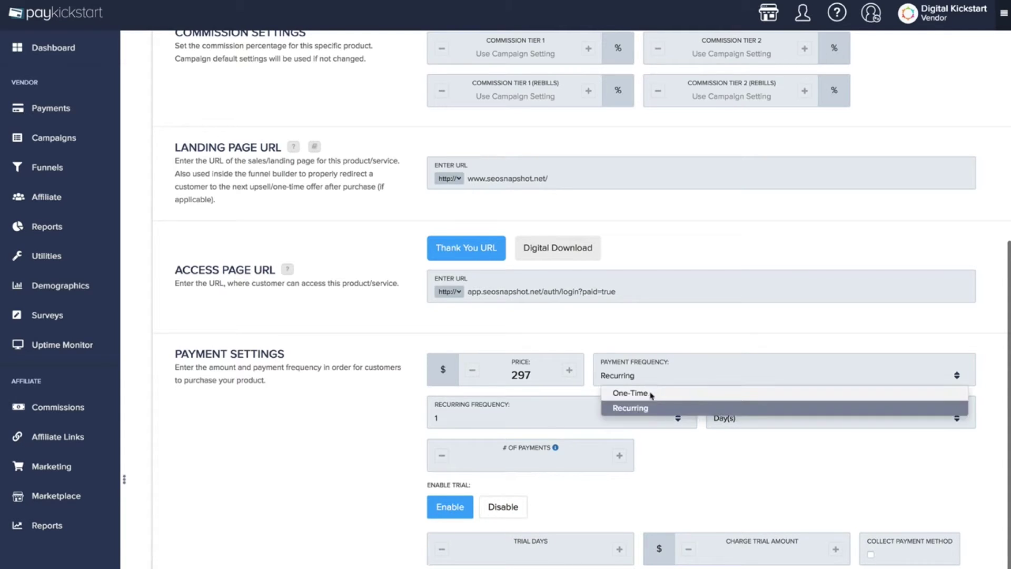
click(652, 395)
click(460, 434)
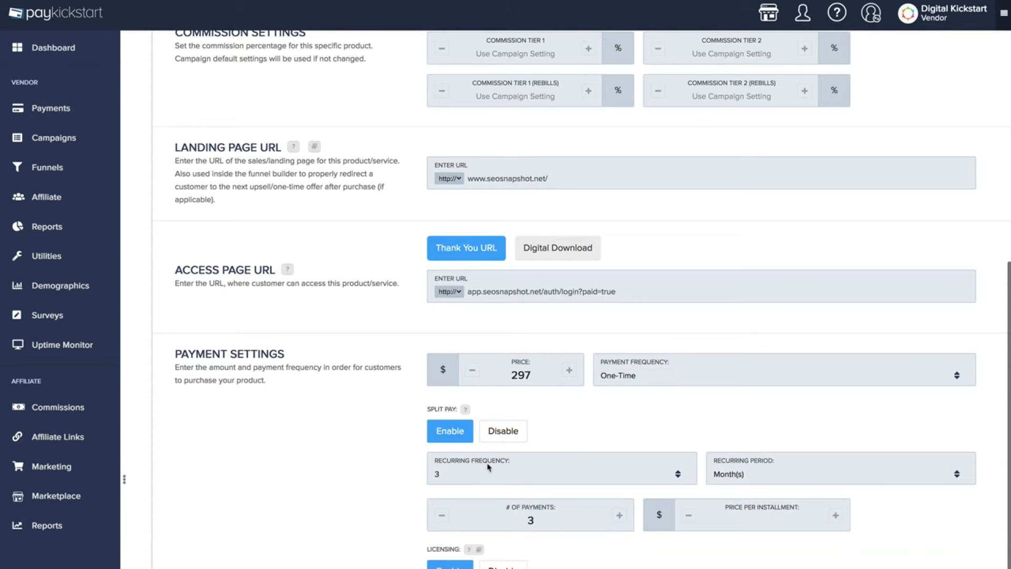
drag(510, 375, 531, 375)
scroll(481, 475, down, 4)
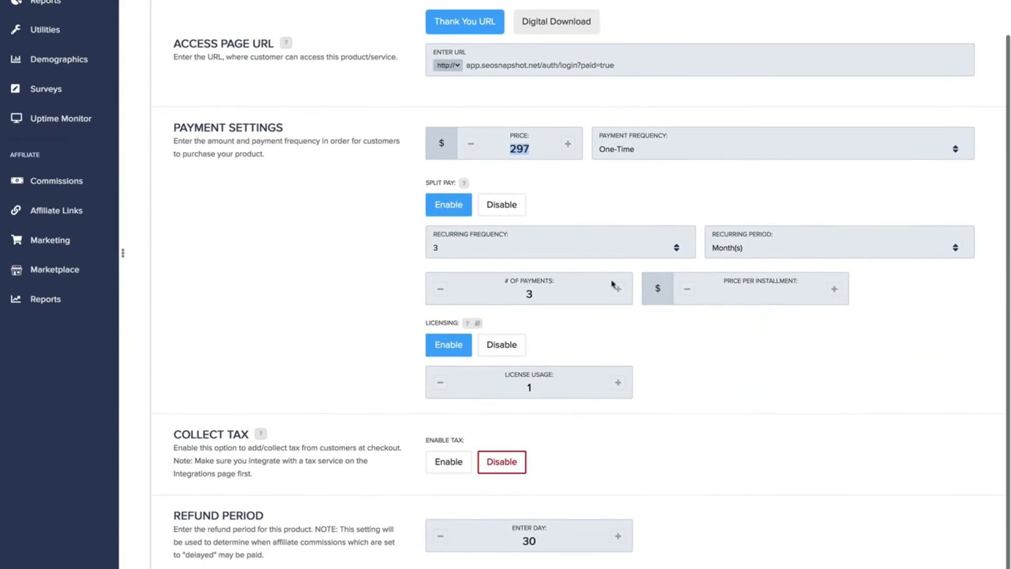
click(518, 204)
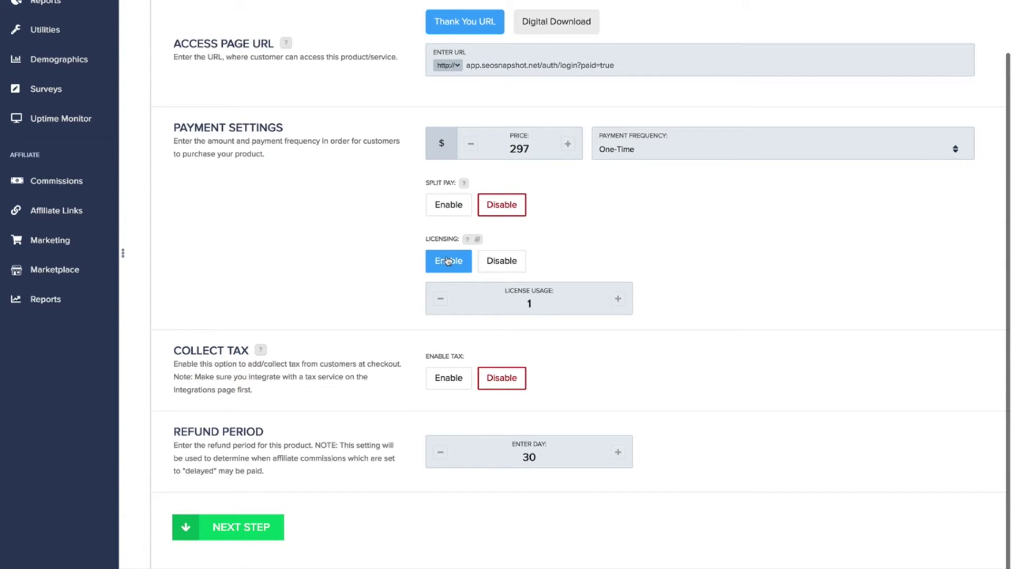
Review the product settings: license usage 1, tax collection toggled on then off, and 30-day refund period
drag(535, 304, 517, 302)
click(463, 388)
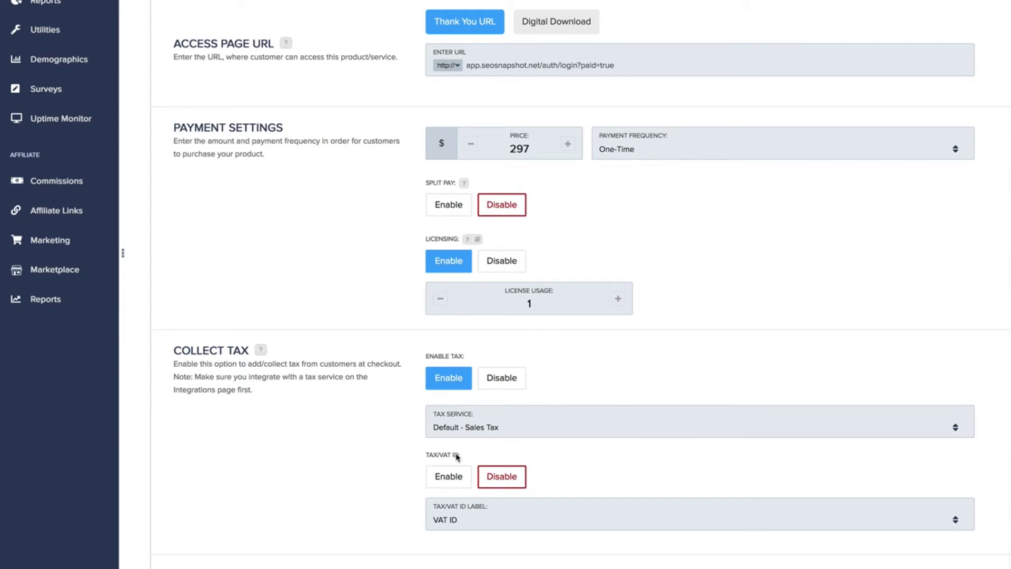
click(491, 384)
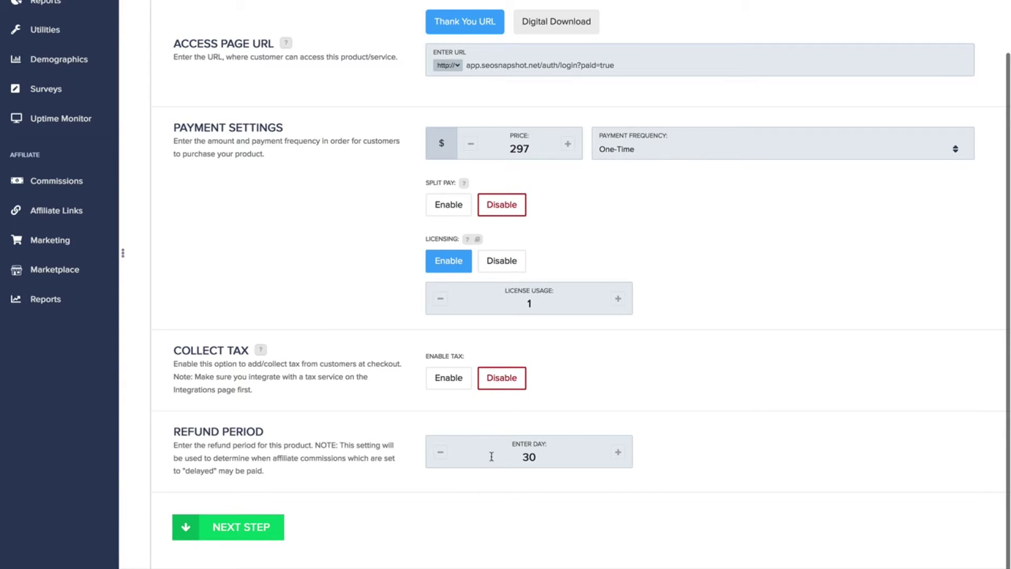
drag(503, 459, 559, 458)
Compare the Multi Step checkout templates, keep 1 Step, and save the product changes to enter the editor
click(241, 527)
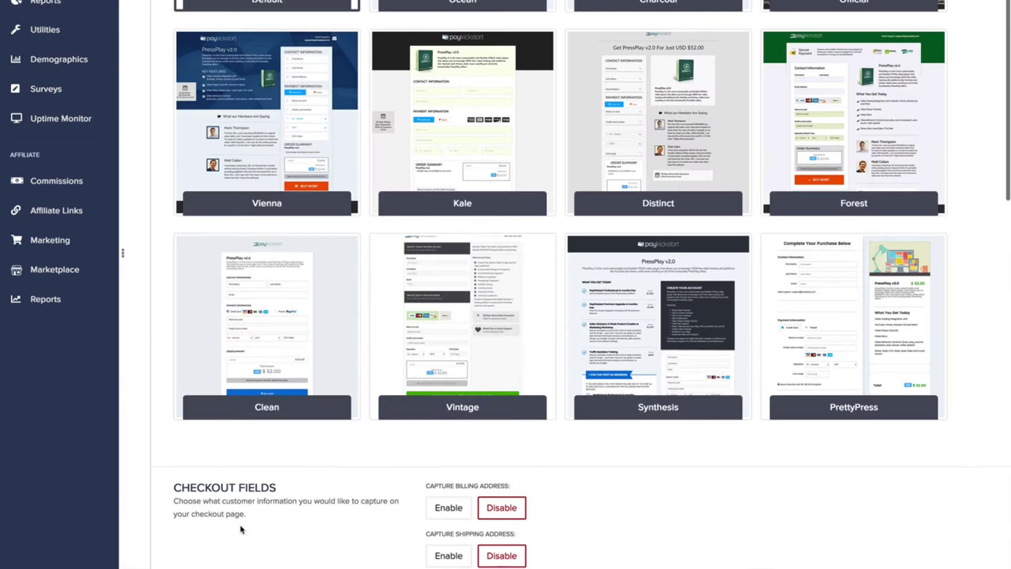
scroll(342, 389, up, 6)
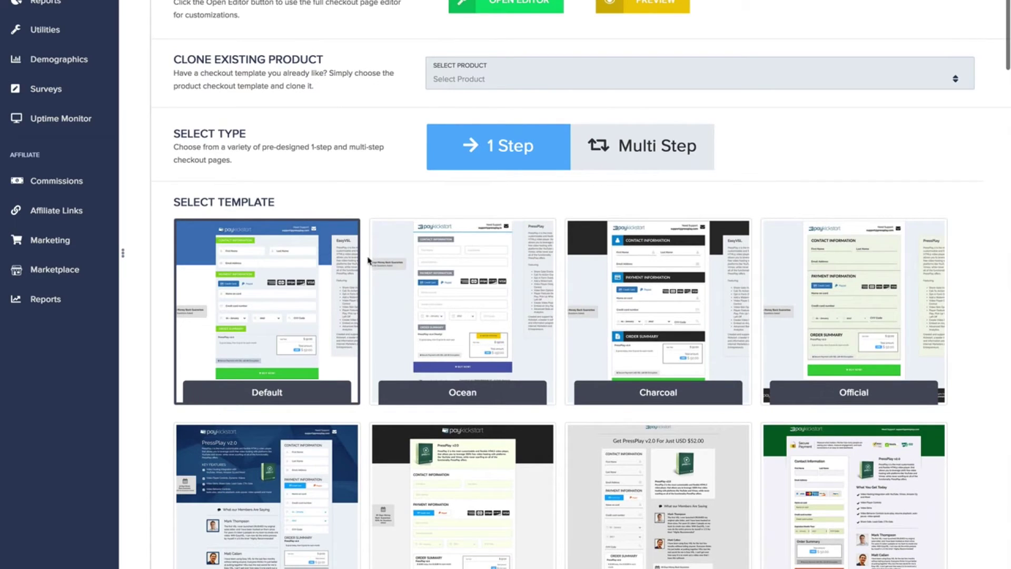
click(596, 150)
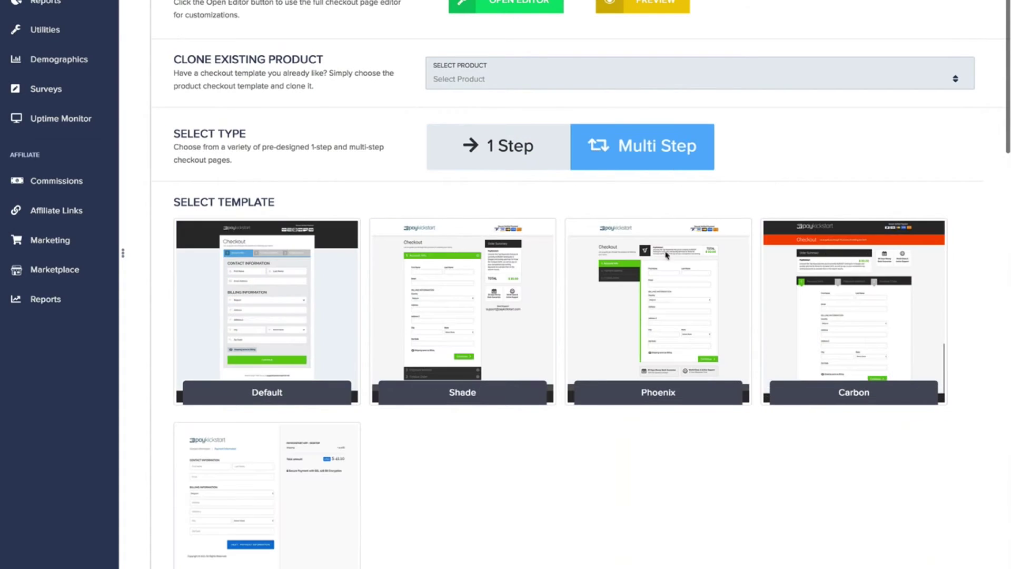
click(472, 150)
scroll(454, 150, down, 1)
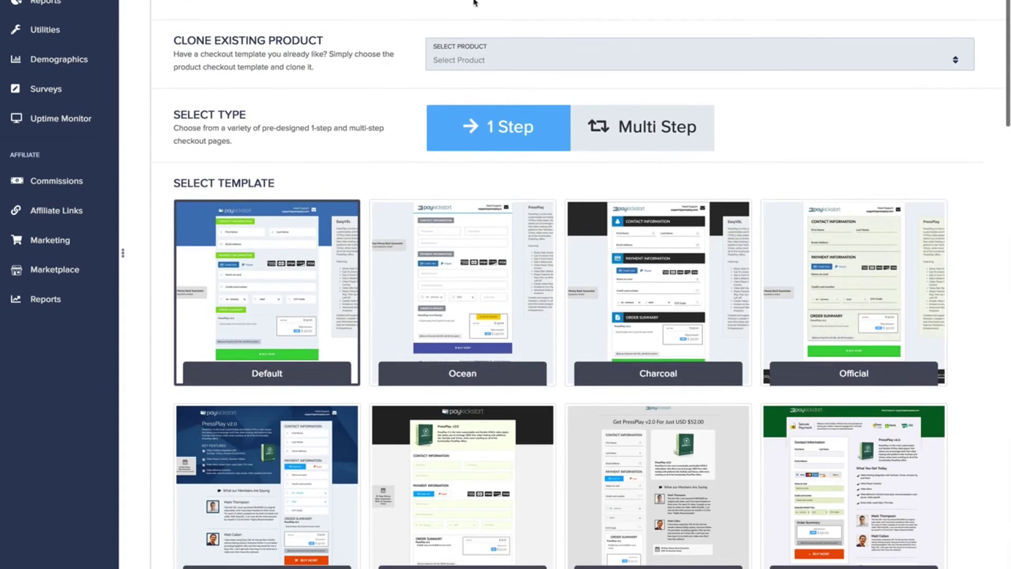
click(476, 1)
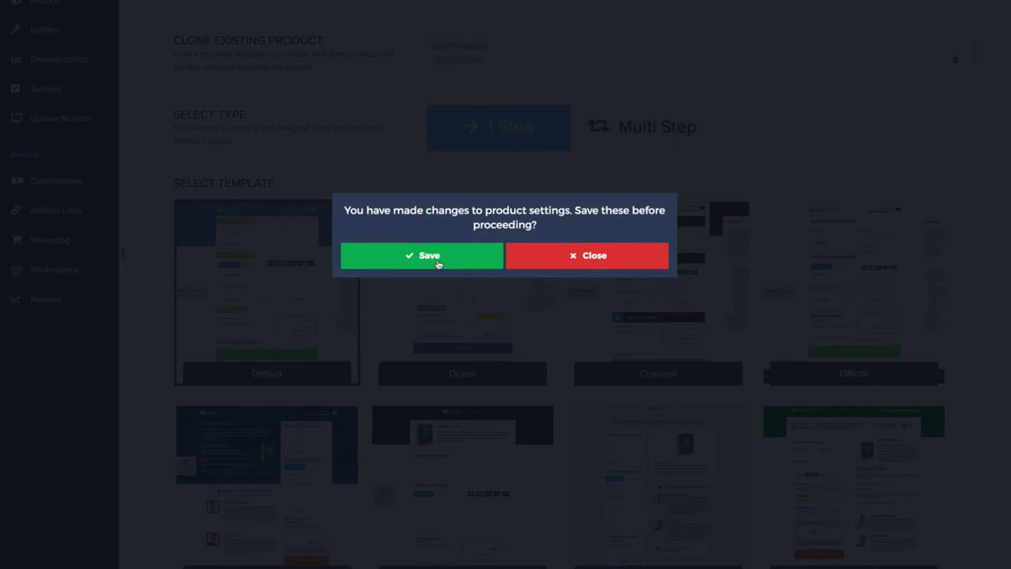
click(429, 258)
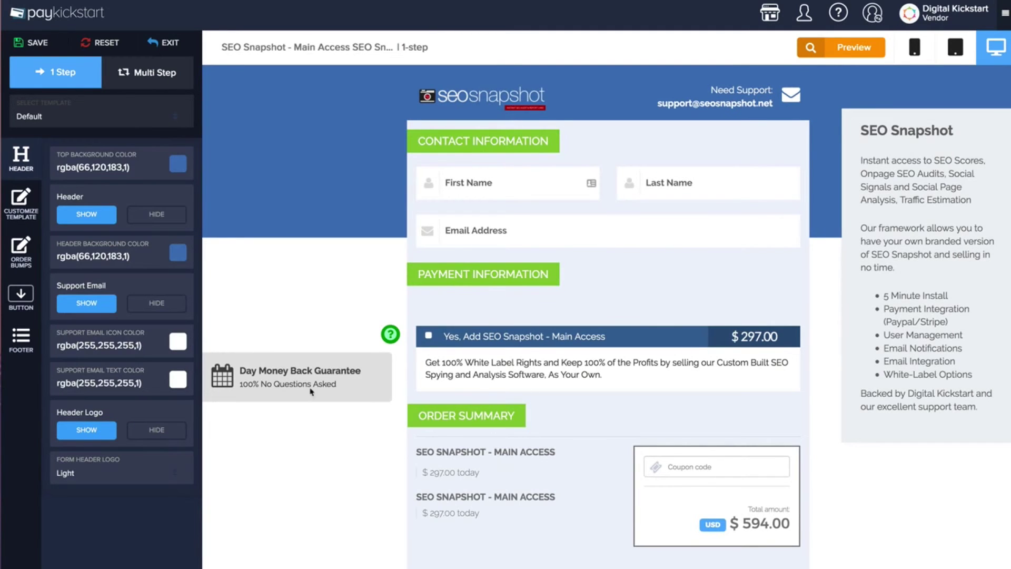
Review the checkout editor's Customize Template, Order Bumps and Button colour settings
click(21, 202)
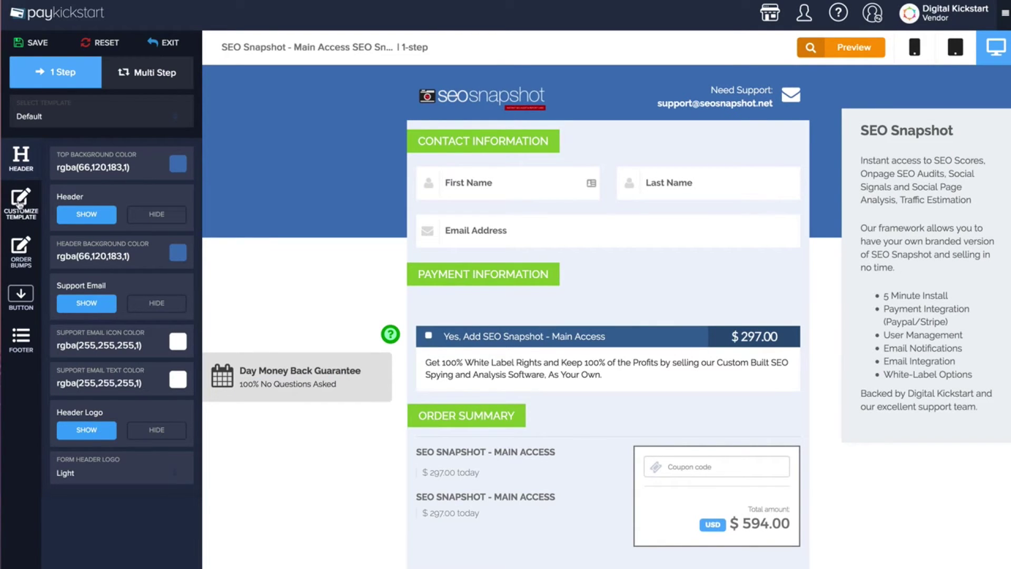
click(24, 268)
click(22, 293)
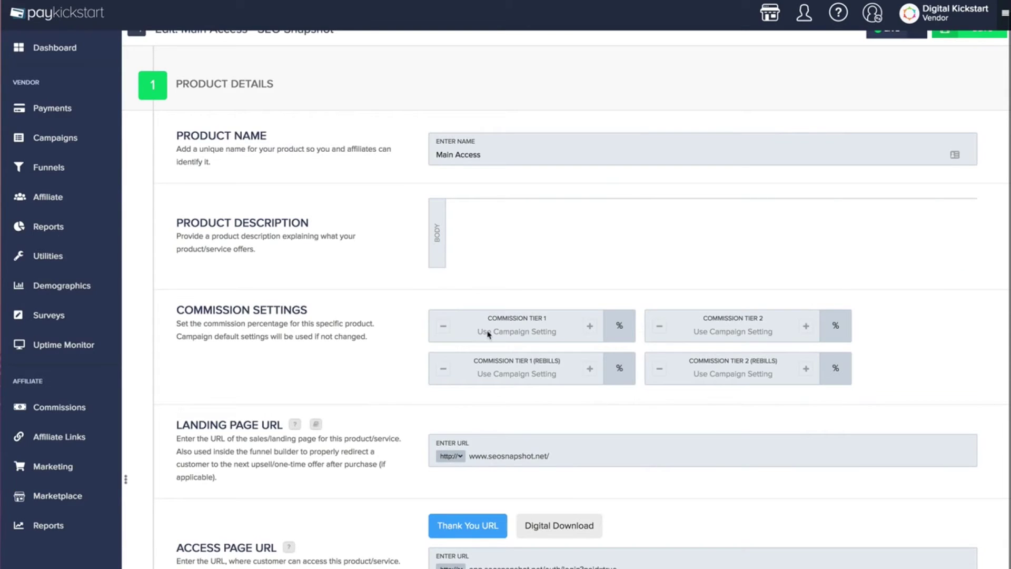
Look over the checkout fields, sidebar text, legal and exit-intent popup settings, then continue to Integrations
scroll(491, 339, down, 5)
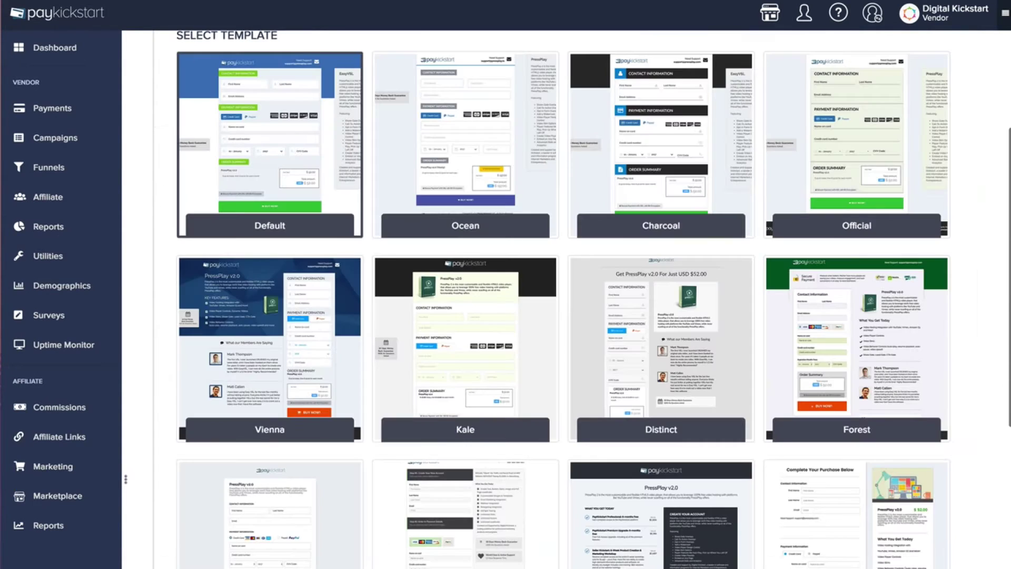
scroll(551, 345, up, 3)
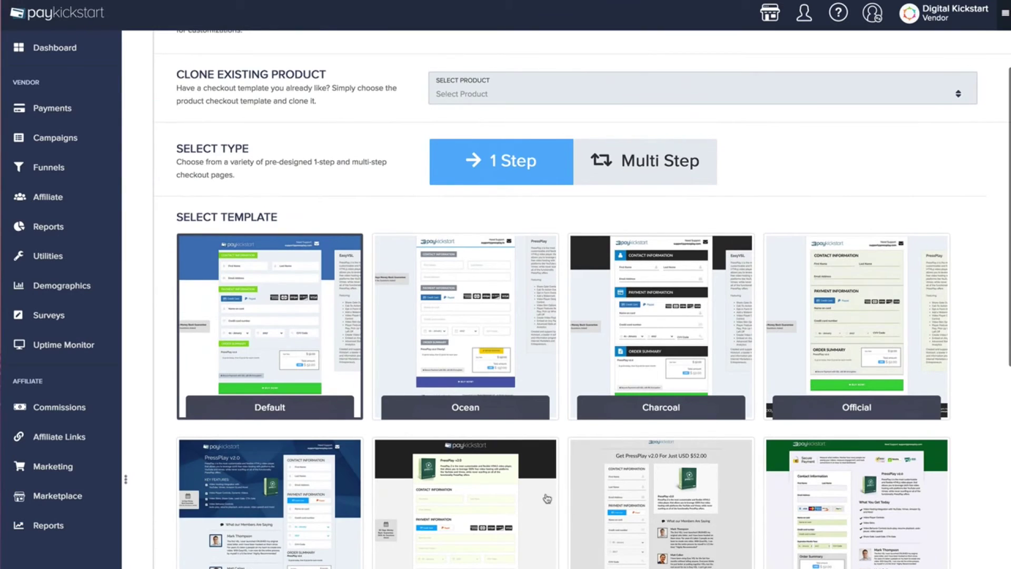
scroll(547, 494, down, 8)
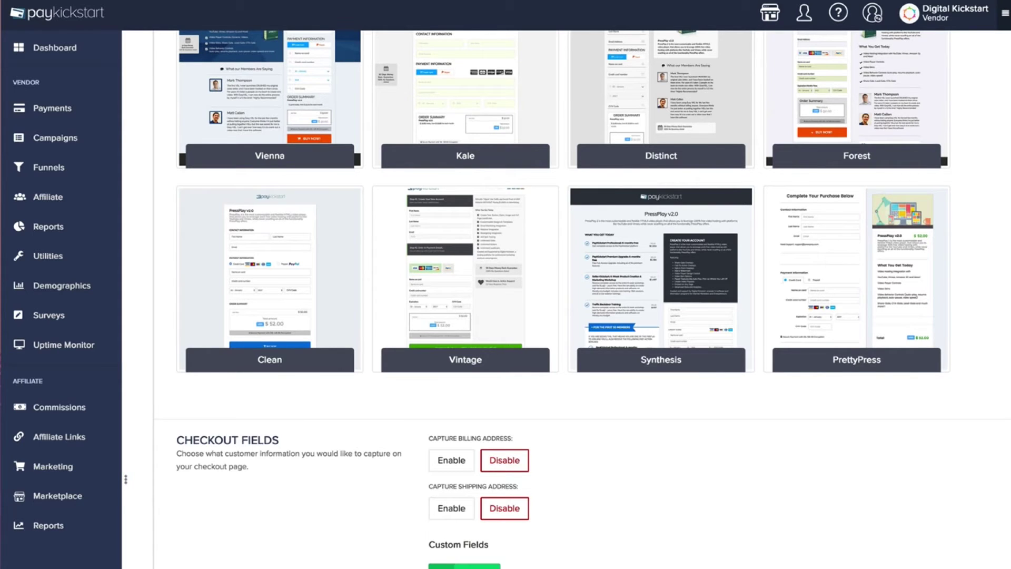
scroll(548, 537, up, 3)
scroll(548, 537, down, 8)
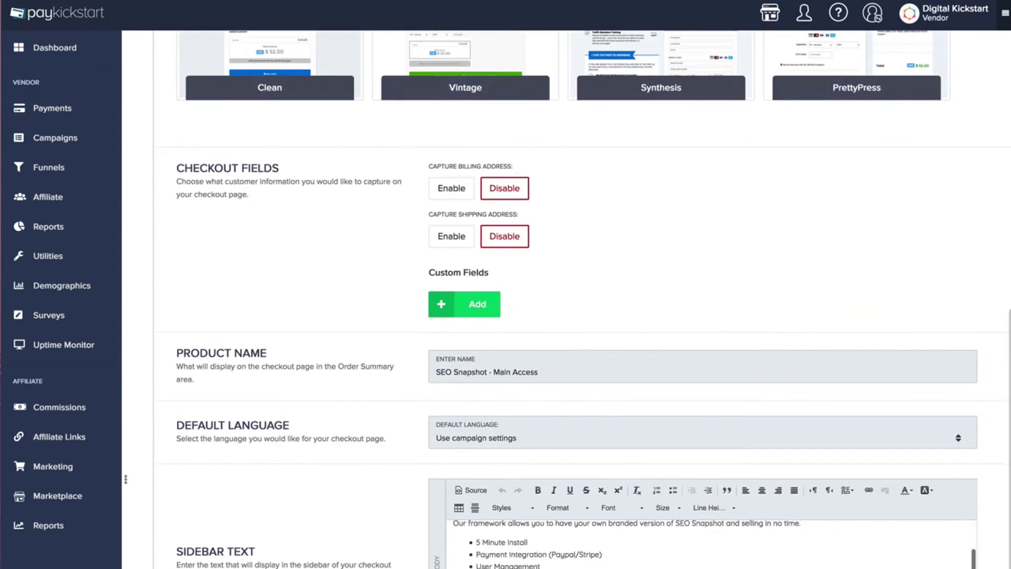
scroll(521, 387, down, 7)
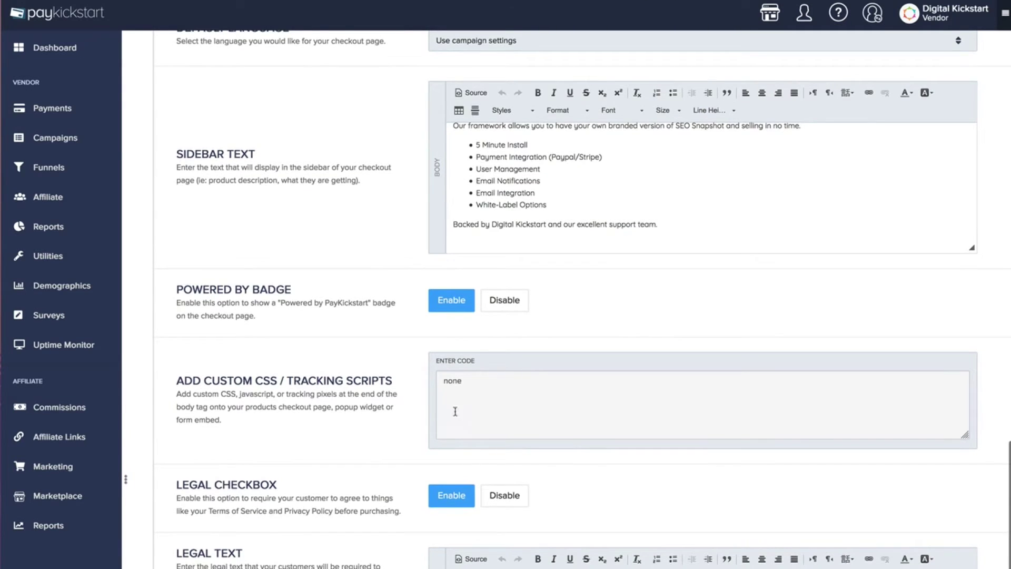
scroll(451, 423, down, 2)
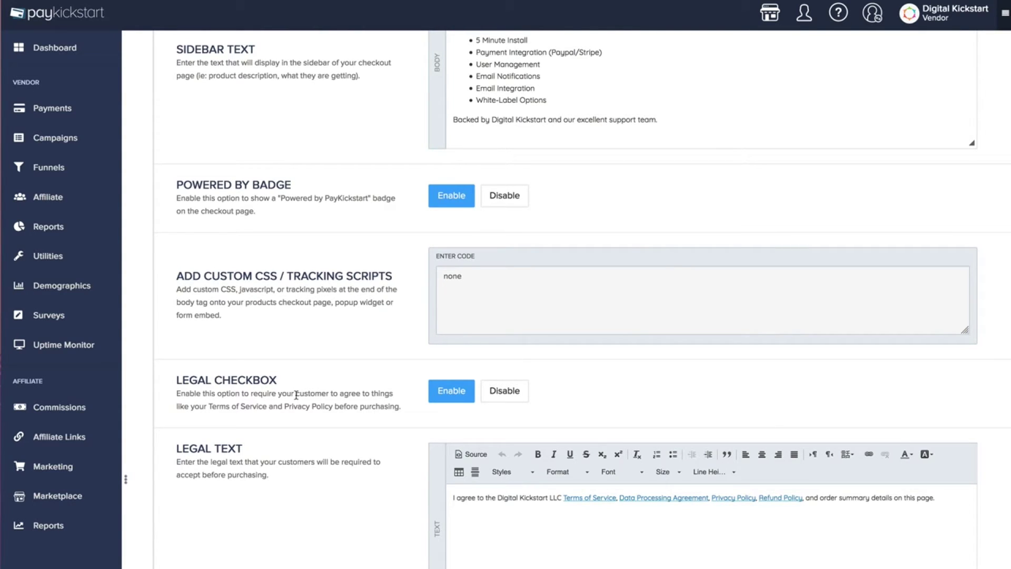
scroll(332, 408, down, 8)
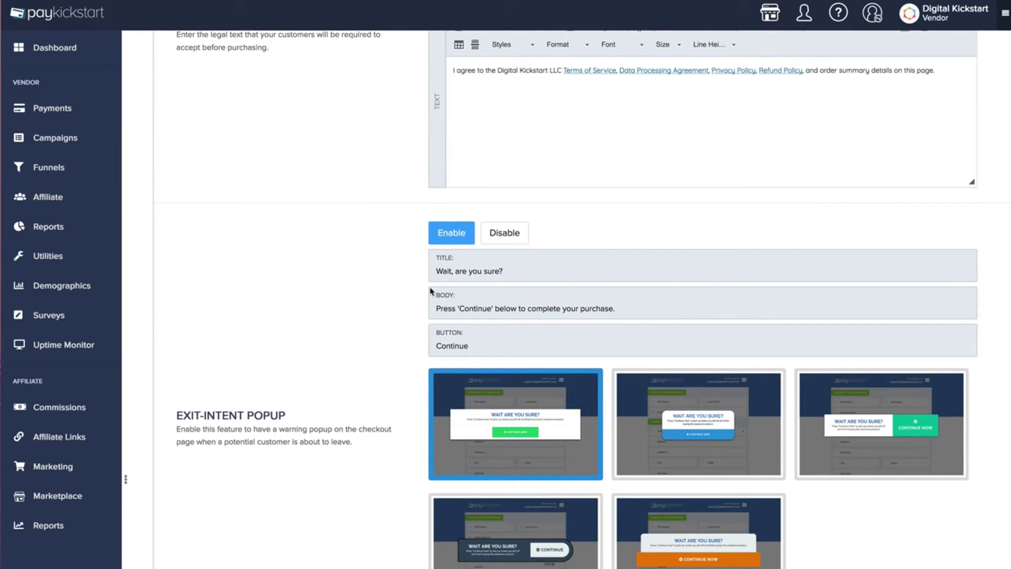
scroll(522, 442, up, 1)
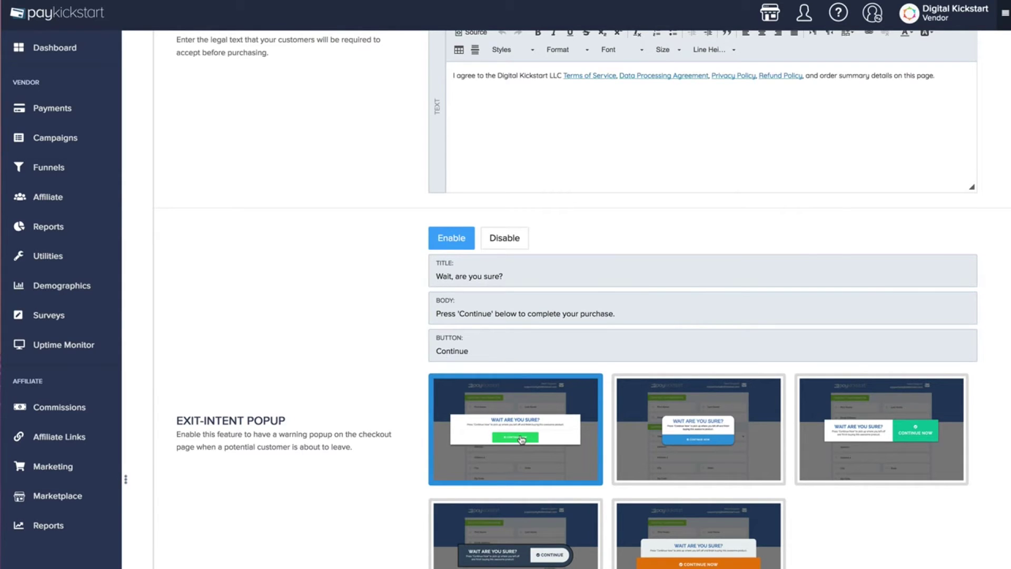
scroll(521, 439, down, 5)
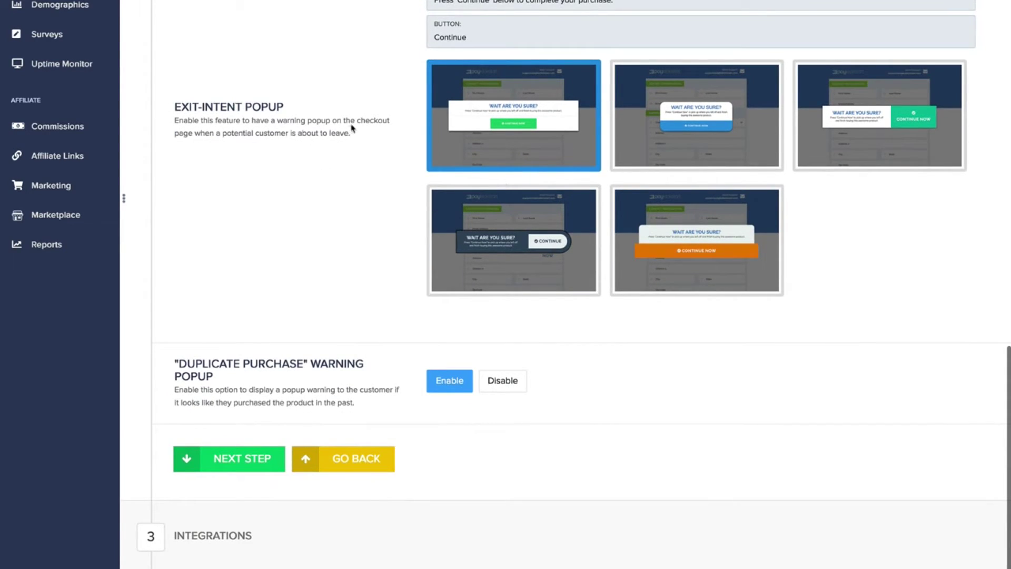
drag(177, 363, 305, 378)
click(305, 377)
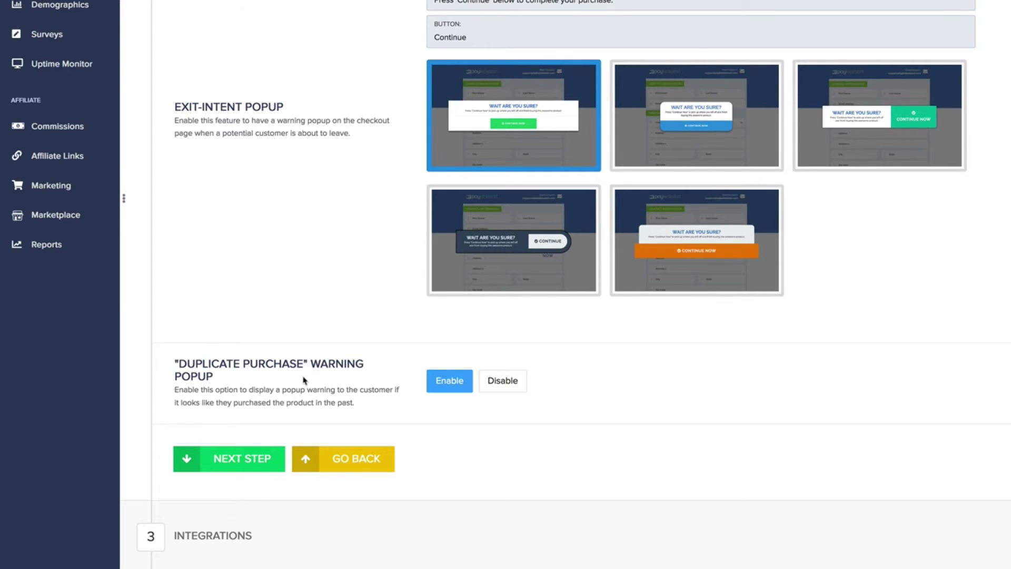
click(255, 459)
scroll(342, 356, up, 4)
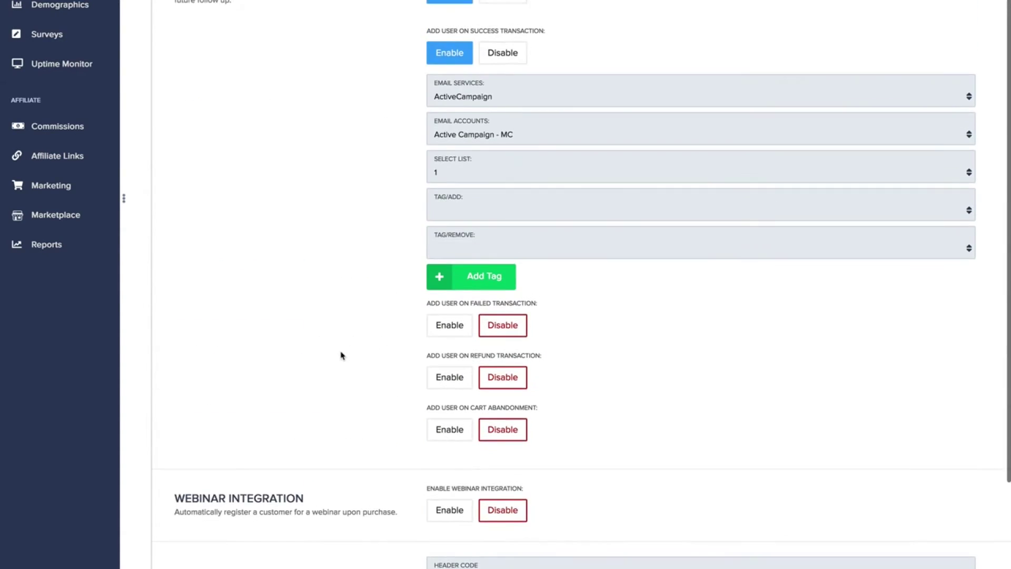
scroll(341, 355, up, 3)
scroll(341, 355, down, 4)
scroll(341, 355, up, 4)
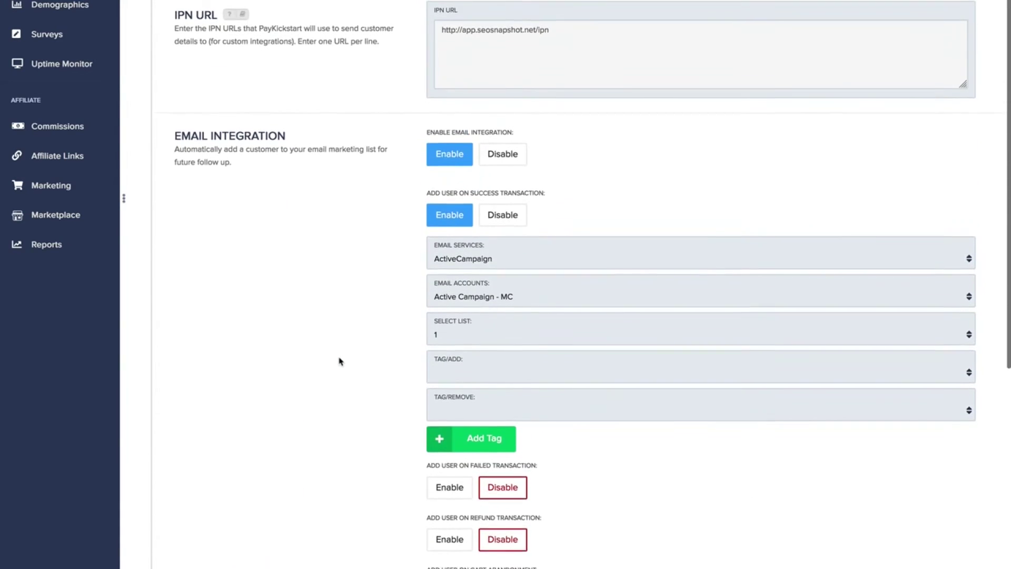
scroll(339, 362, up, 1)
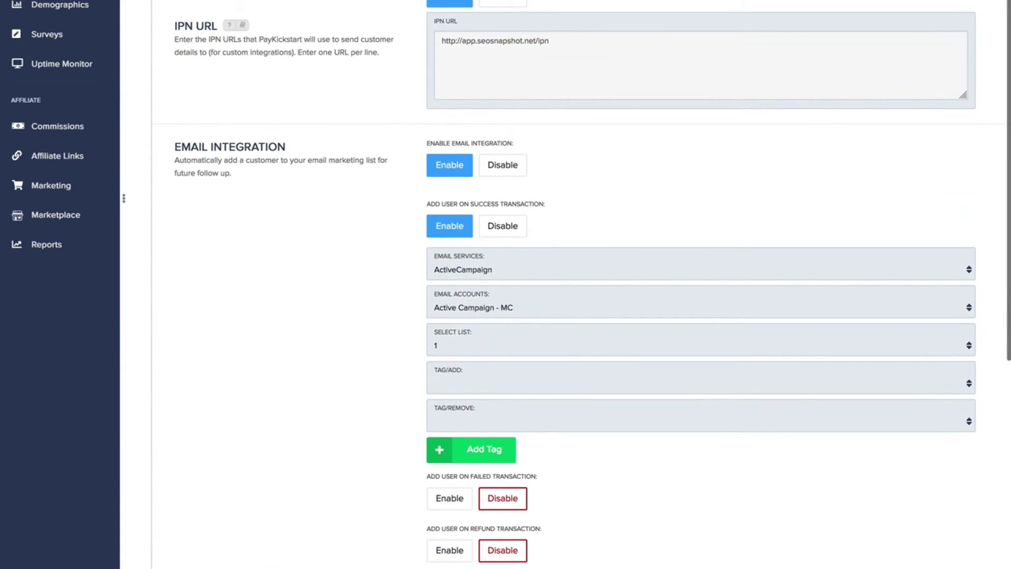
drag(580, 44, 446, 41)
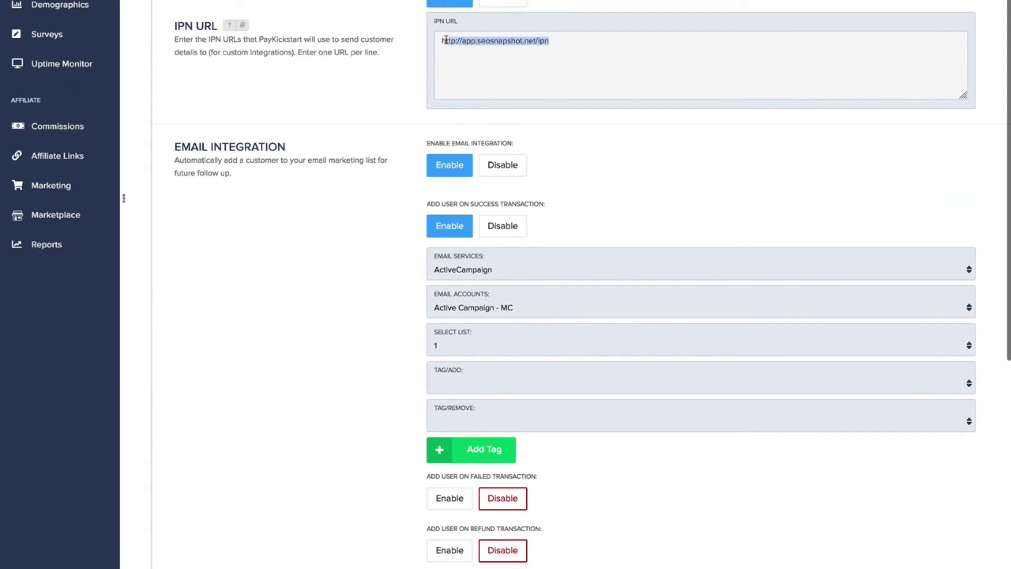
click(436, 39)
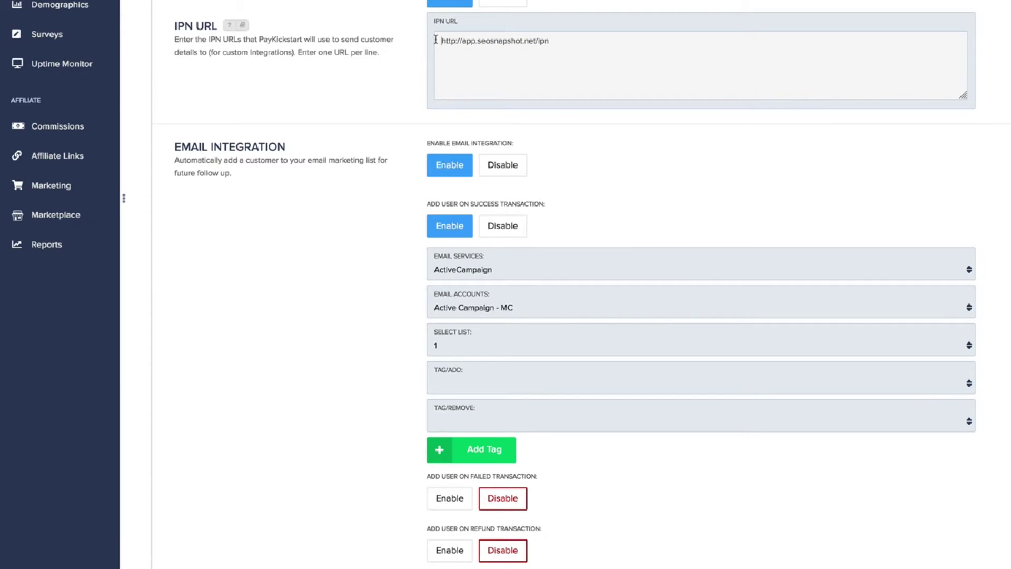
scroll(508, 180, down, 2)
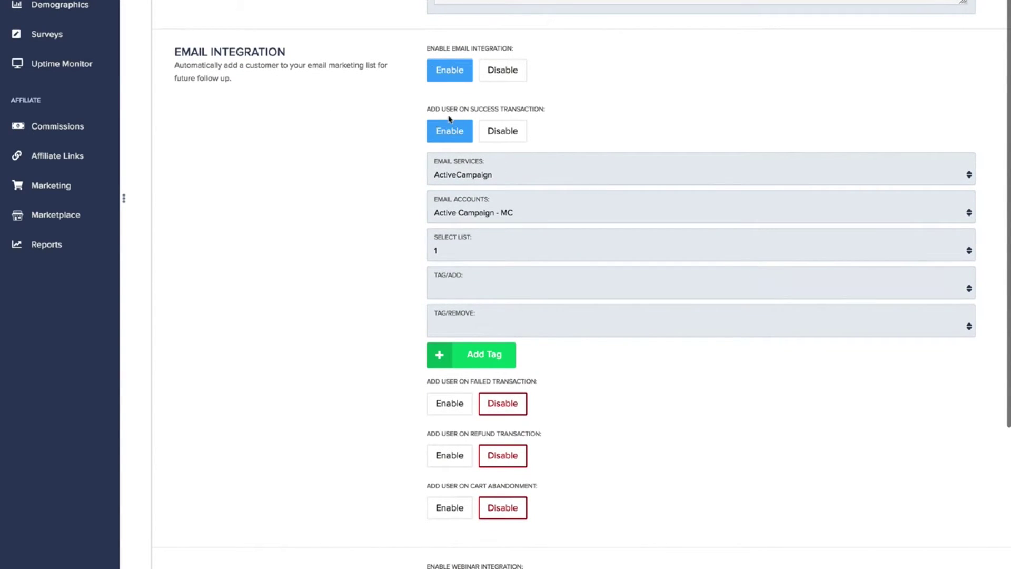
scroll(495, 205, down, 1)
scroll(494, 292, down, 1)
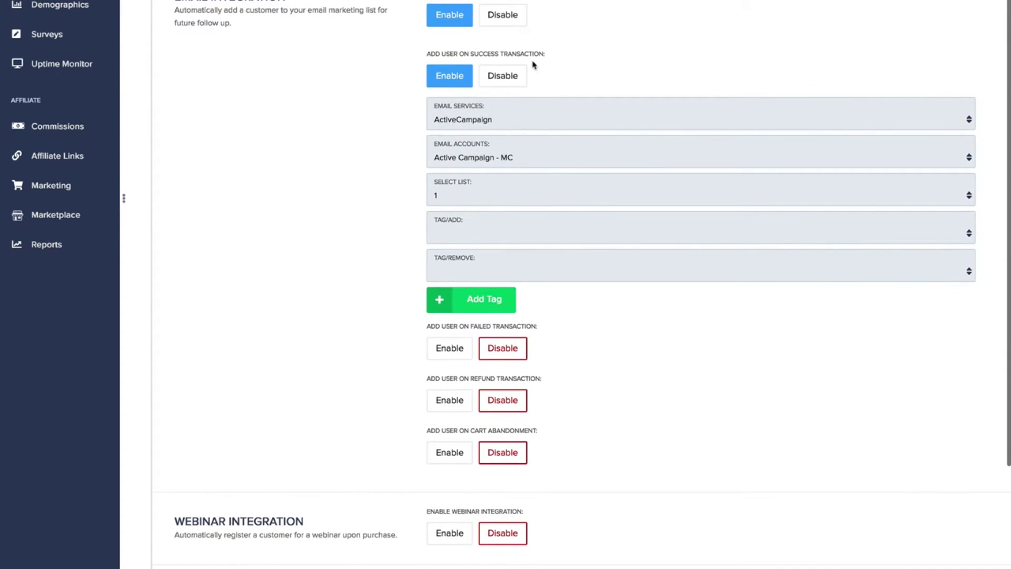
drag(548, 55, 537, 327)
click(429, 55)
click(555, 347)
scroll(556, 347, down, 3)
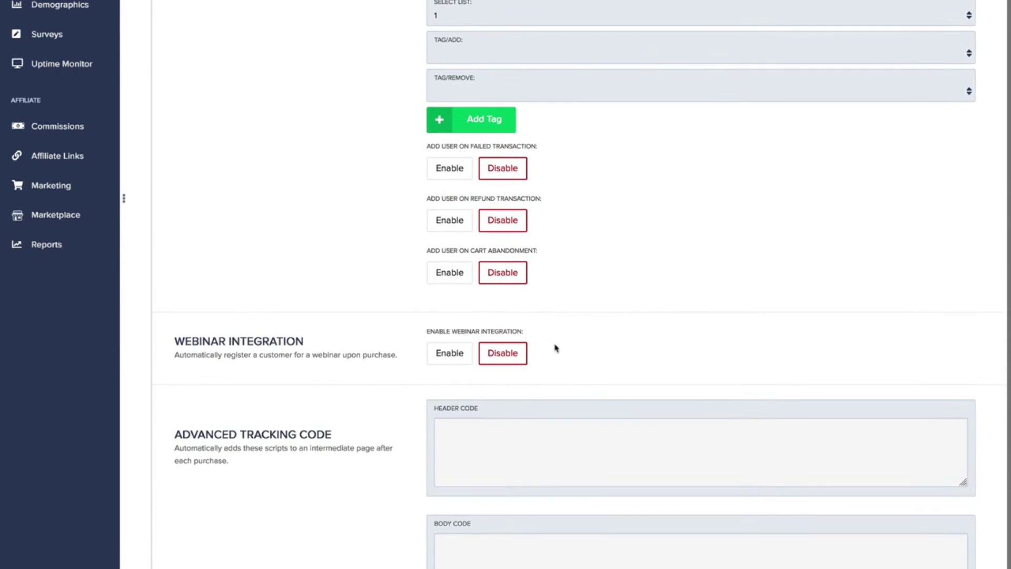
drag(546, 198, 452, 199)
drag(416, 251, 455, 251)
click(536, 253)
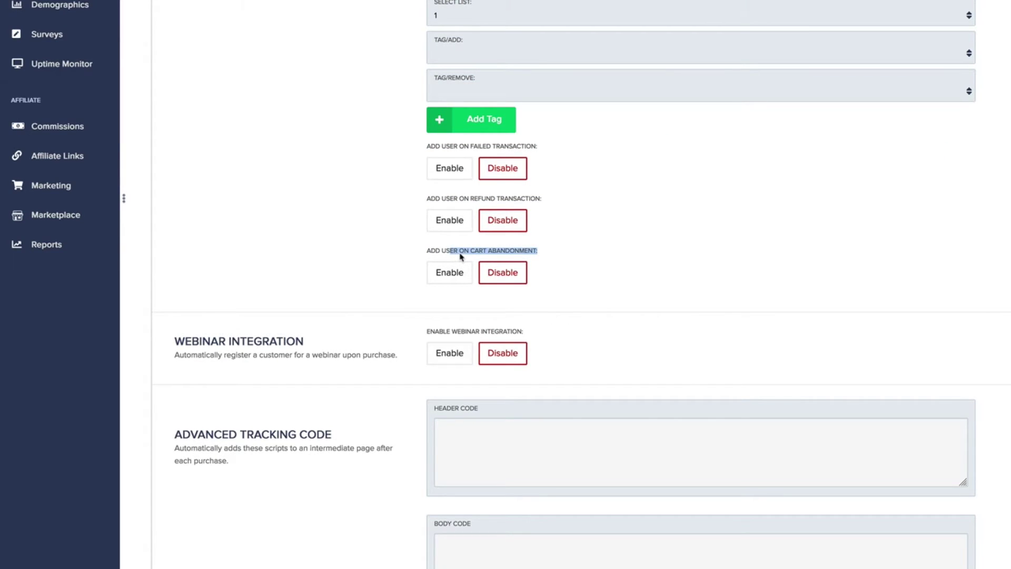
scroll(460, 257, down, 1)
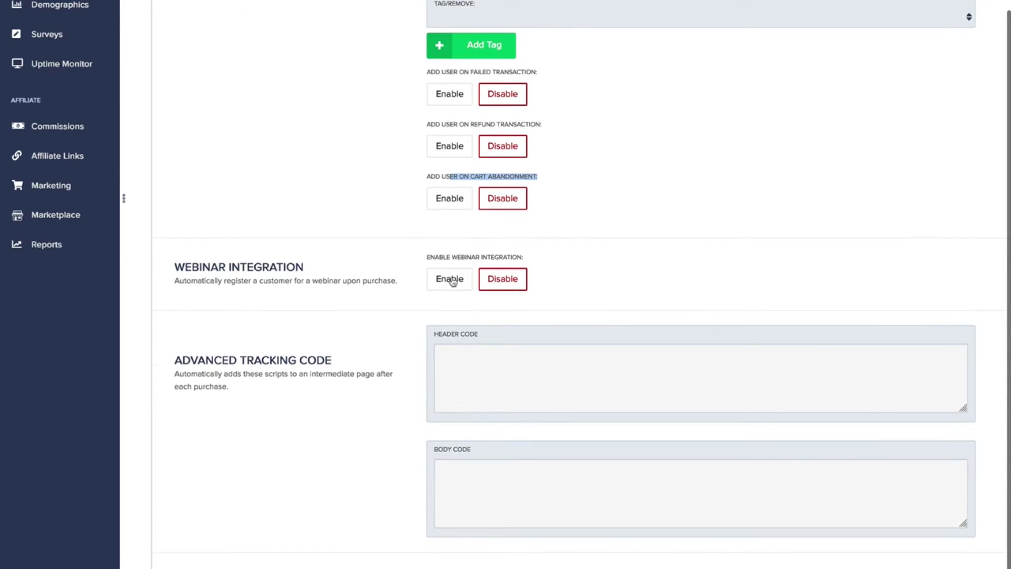
Enable webinar integration, try GoToWebinar, then reset the webinar service to Select
click(452, 280)
click(477, 329)
click(500, 391)
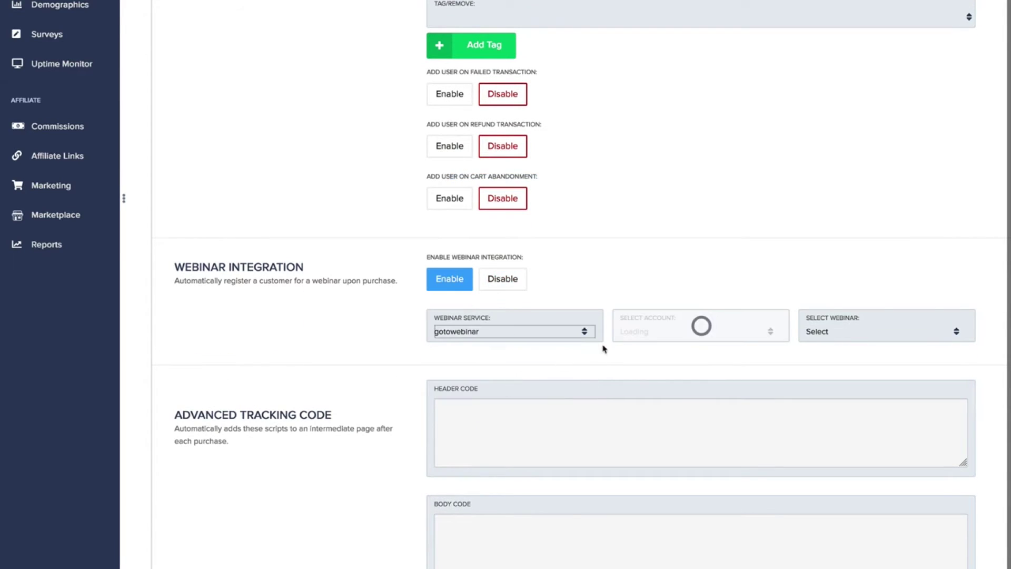
click(526, 332)
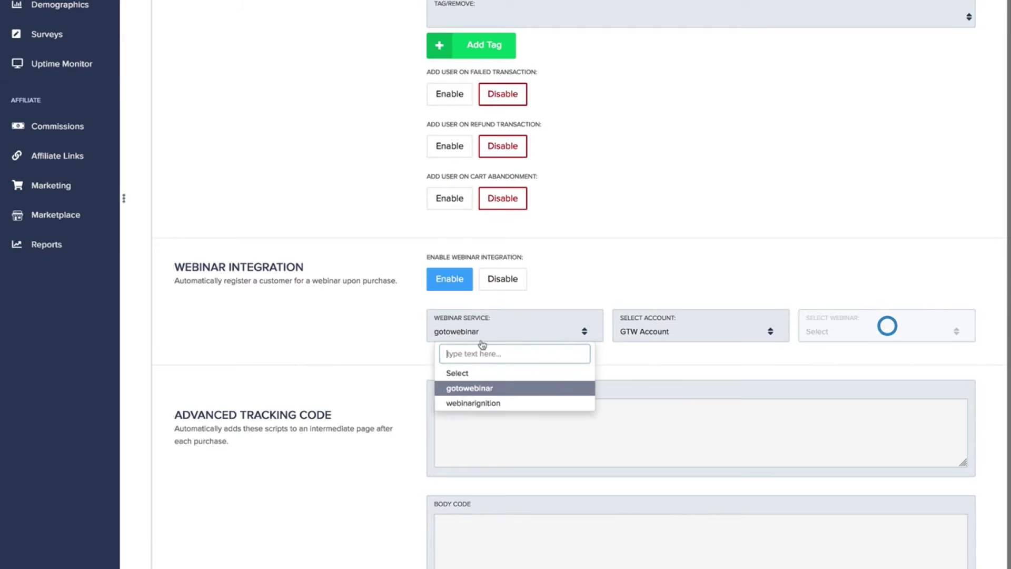
click(471, 375)
Leave the Main Access product editor using the header back arrow
scroll(454, 361, up, 7)
scroll(450, 360, down, 8)
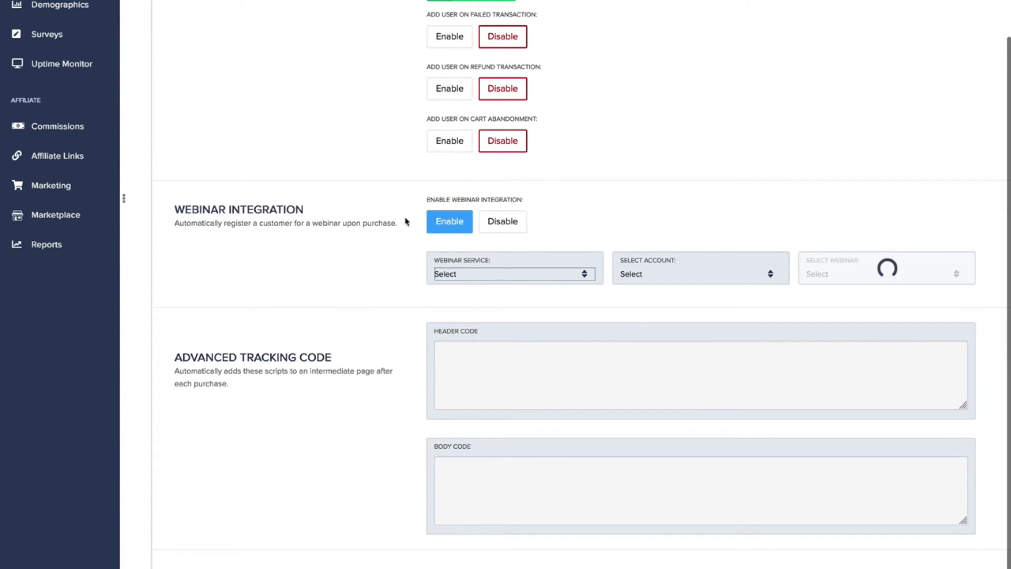
click(521, 284)
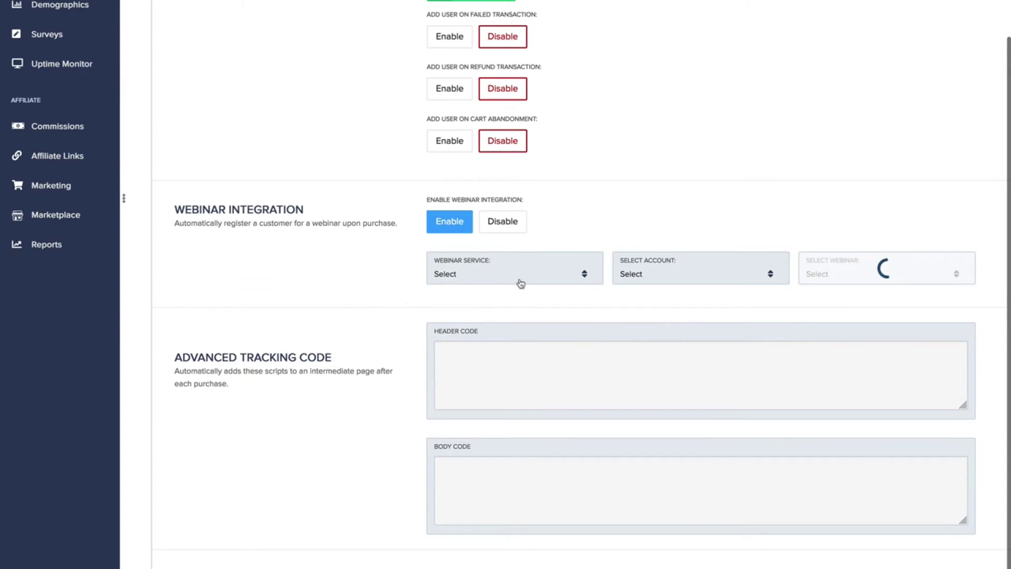
click(520, 283)
click(575, 232)
scroll(553, 255, up, 7)
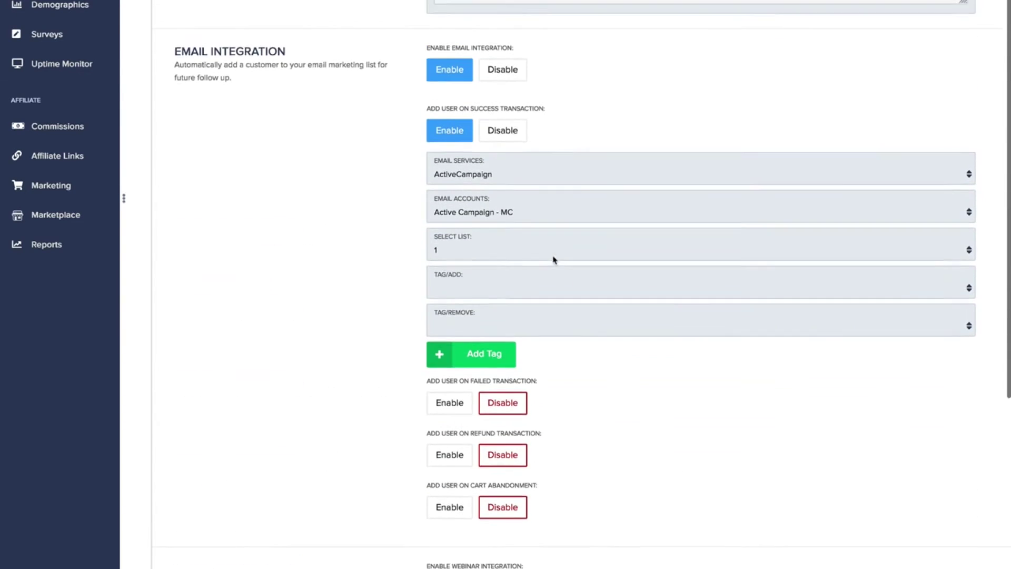
scroll(553, 259, up, 2)
scroll(553, 259, up, 5)
click(134, 48)
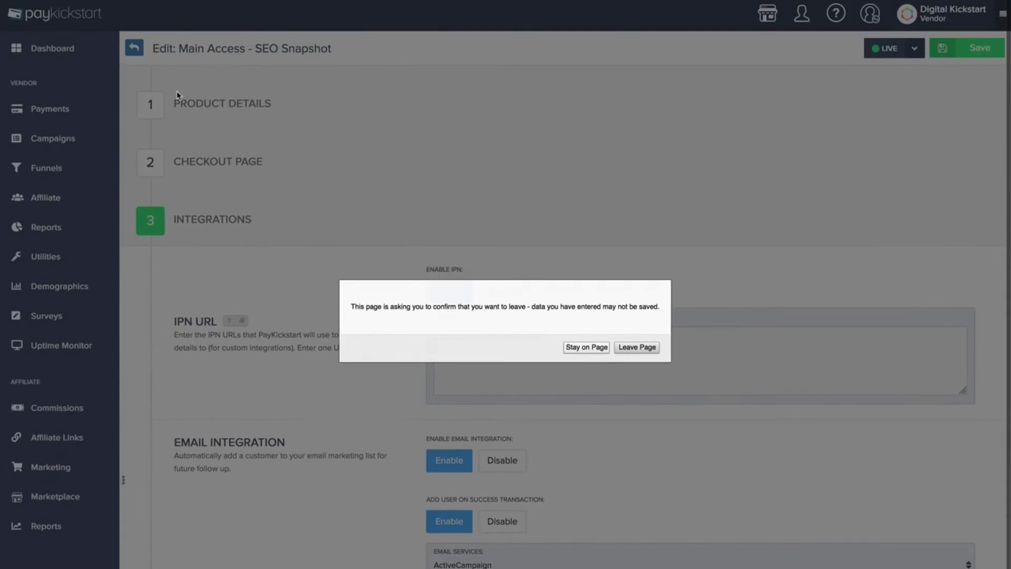
Leave the product edit unsaved, preview SEO Snapshot's 4 products, and open the Funnels list
click(648, 348)
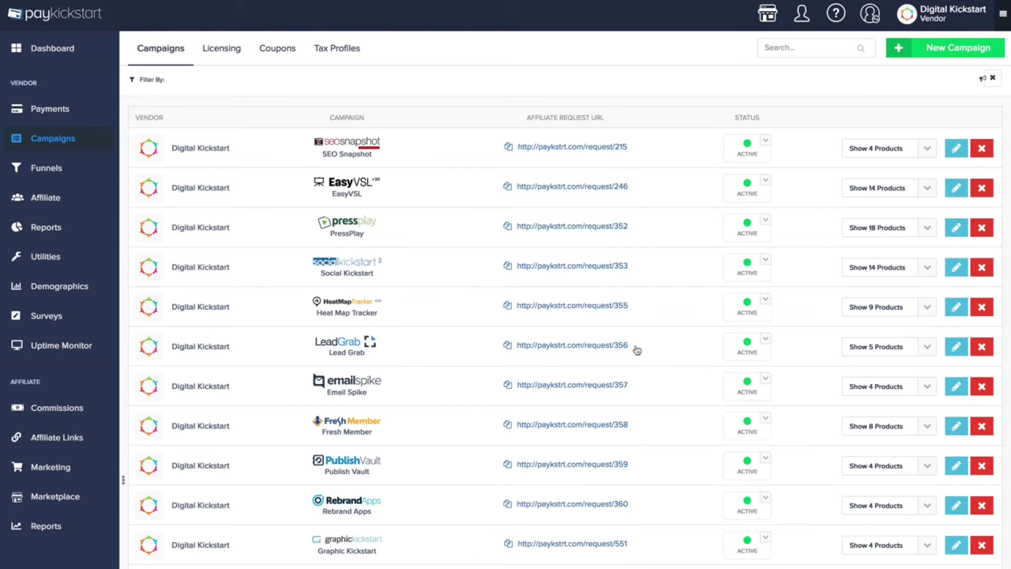
click(895, 149)
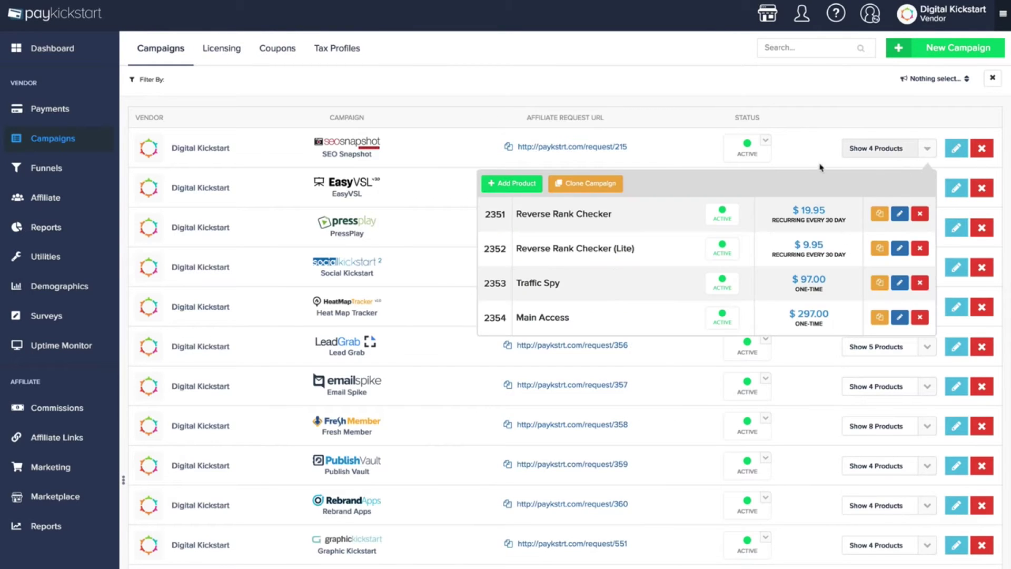
click(878, 144)
click(64, 168)
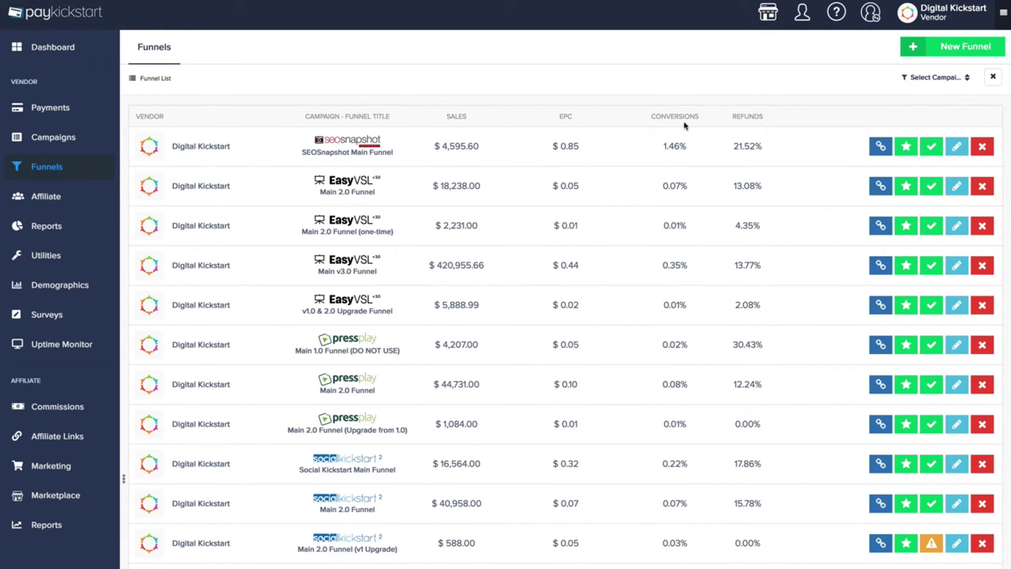
Edit SEOSnapshot Main Funnel, inspect the top step's product picker, and show its funnel URLs
click(961, 153)
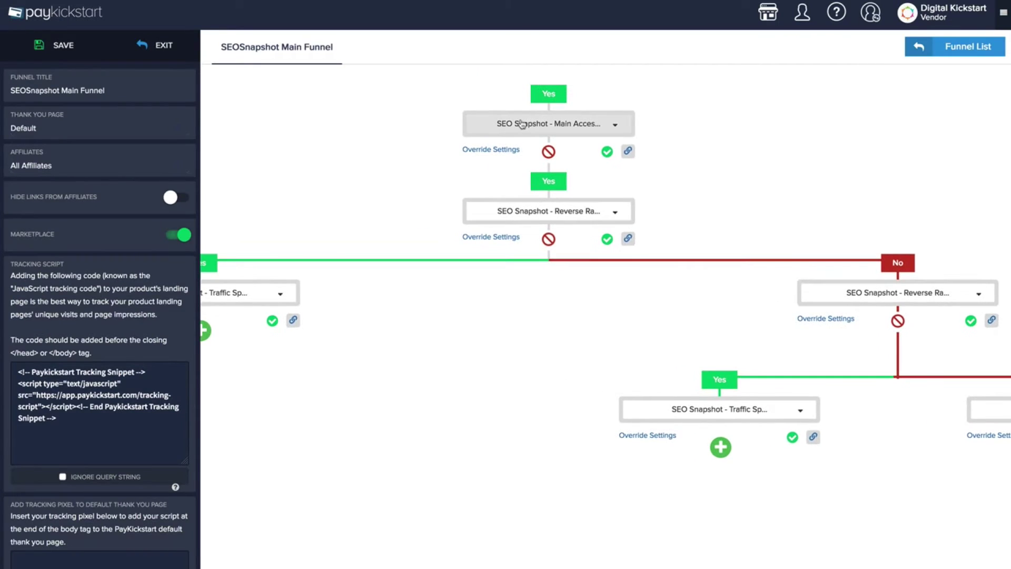
click(521, 124)
click(506, 454)
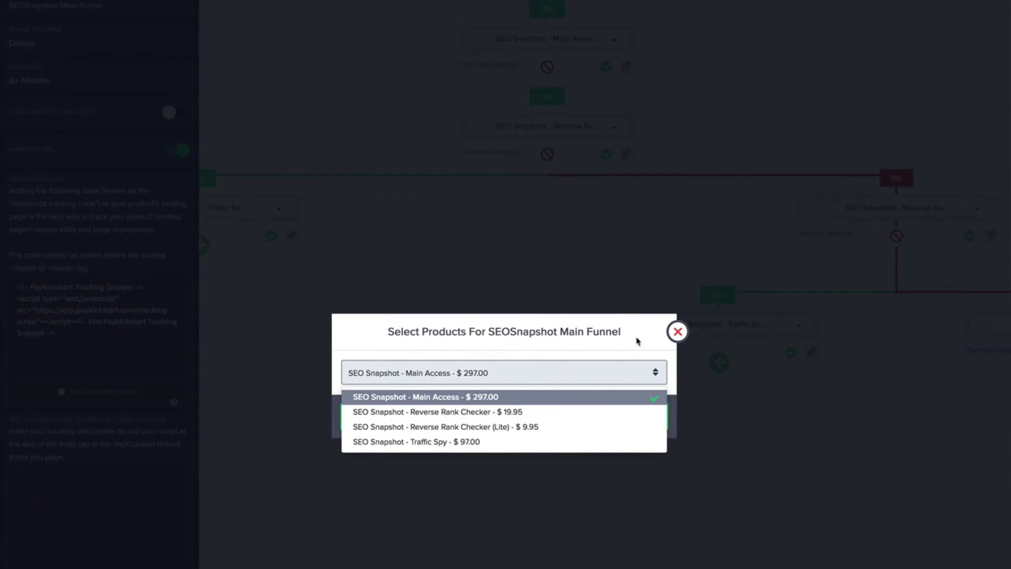
click(678, 354)
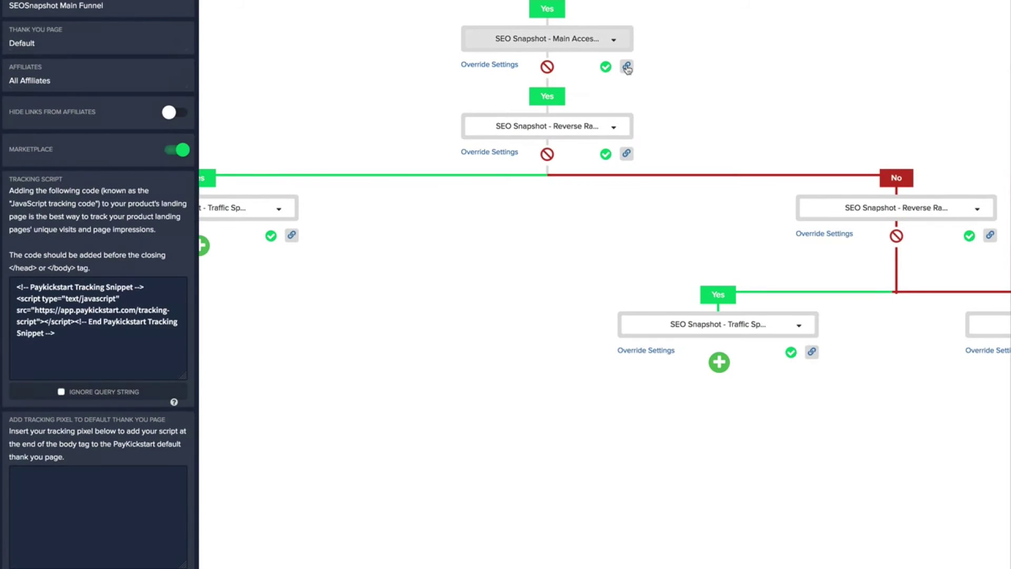
click(627, 67)
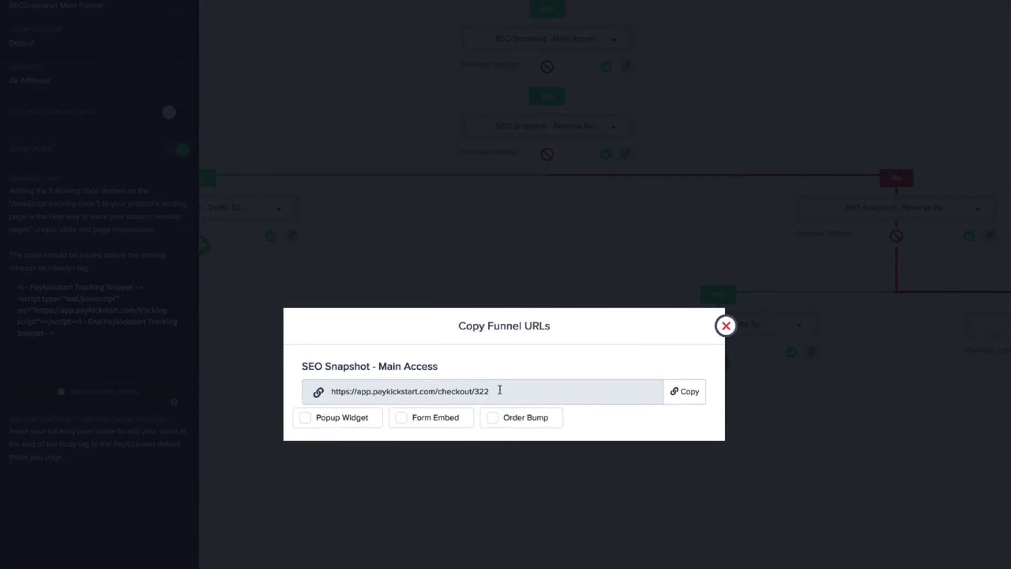
Load the Main Access checkout URL in a new browser tab and dismiss its exit popup
drag(499, 391, 329, 390)
key(super+c)
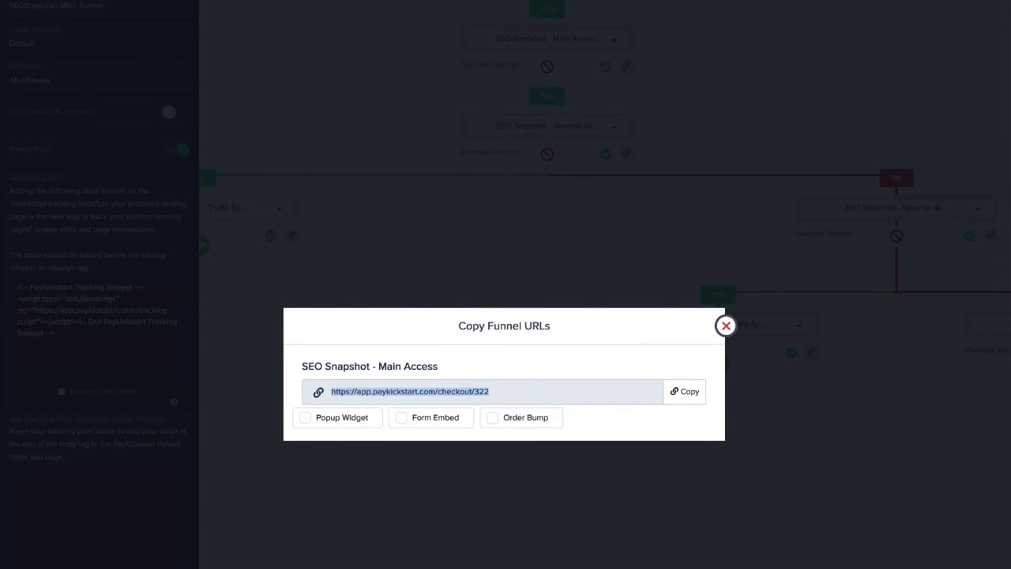
key(super+t)
key(super+v)
key(Return)
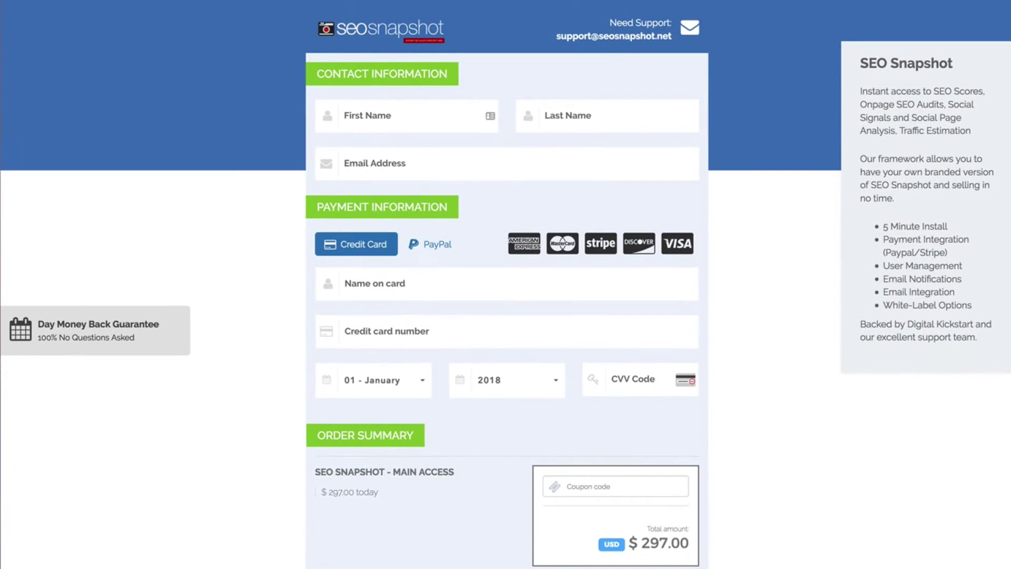
click(477, 164)
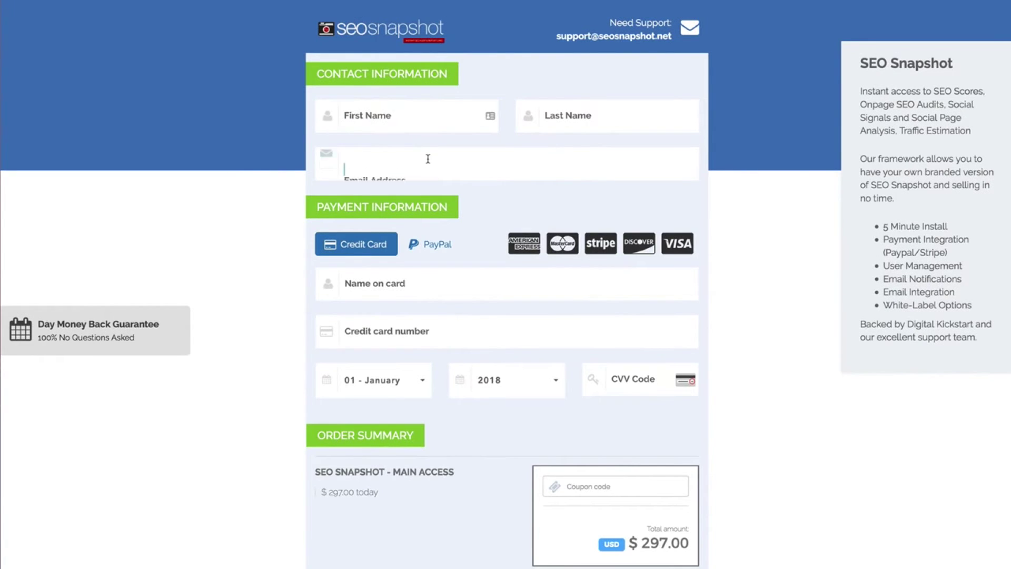
mouse_move(636, 1)
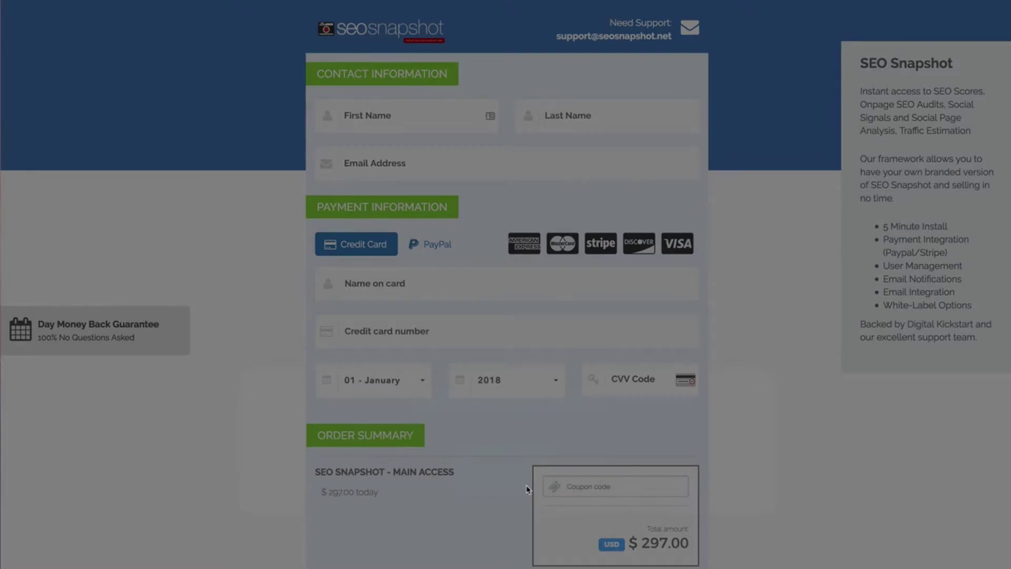
click(493, 490)
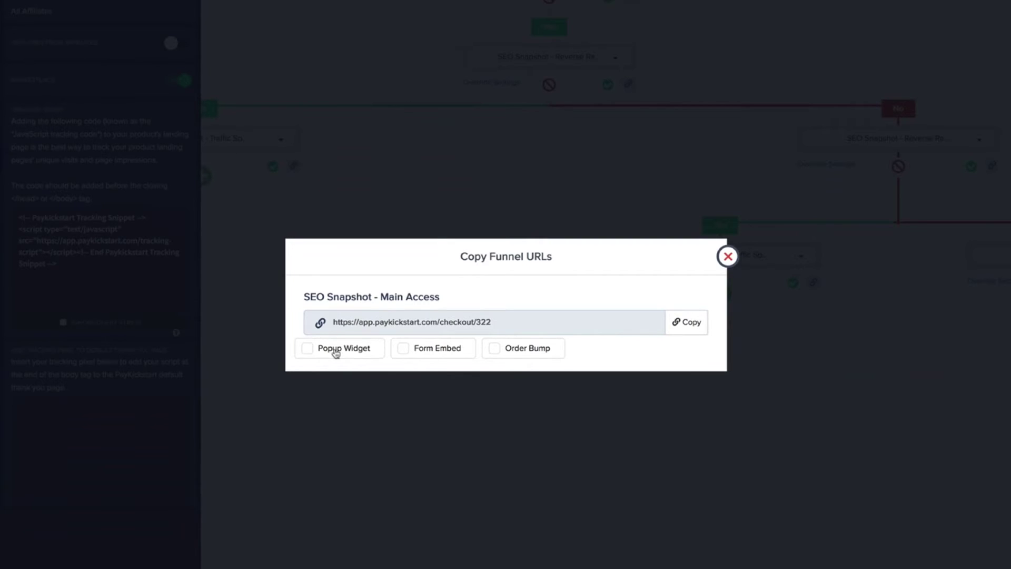
click(309, 351)
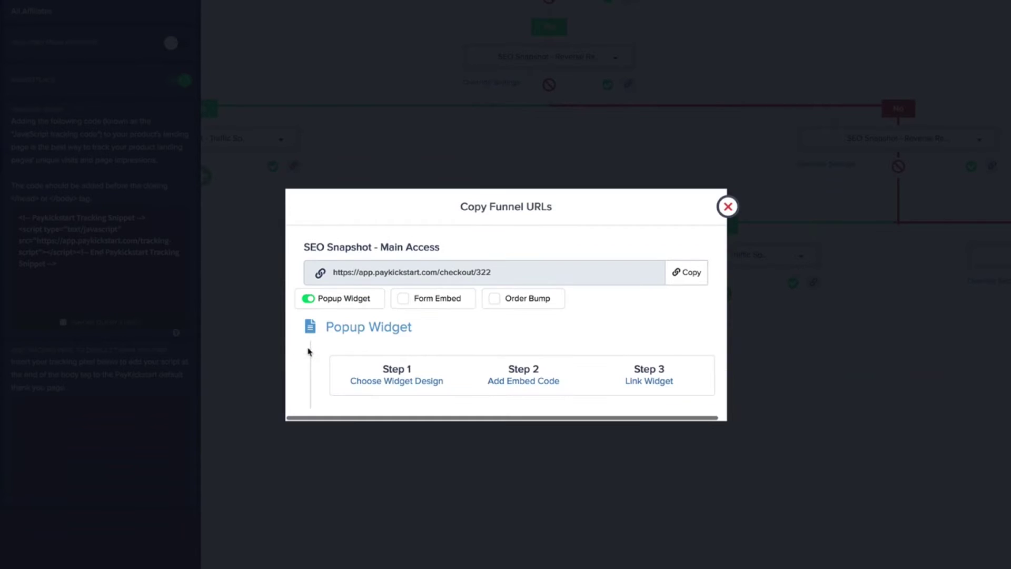
click(418, 381)
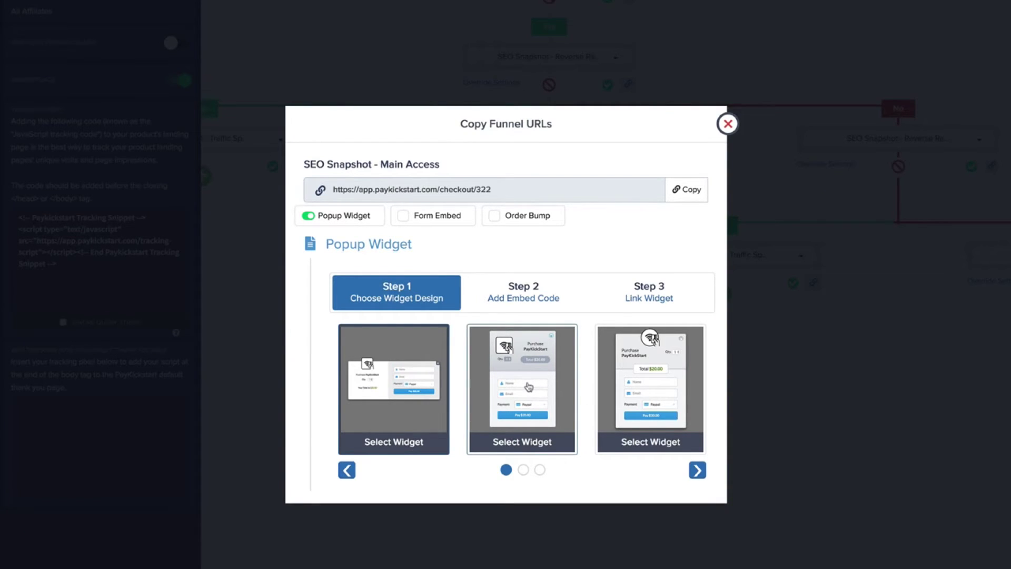
click(697, 470)
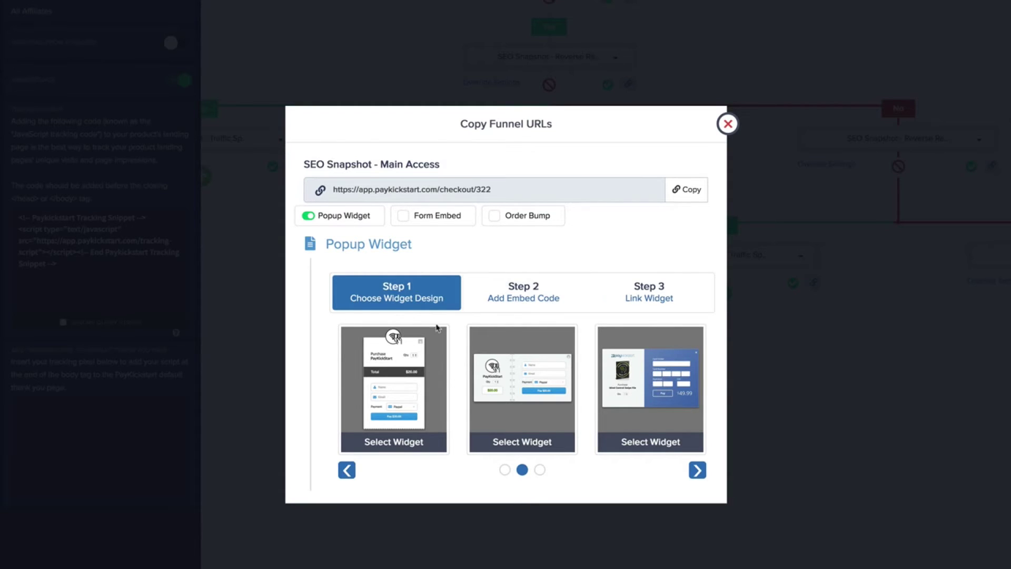
click(308, 217)
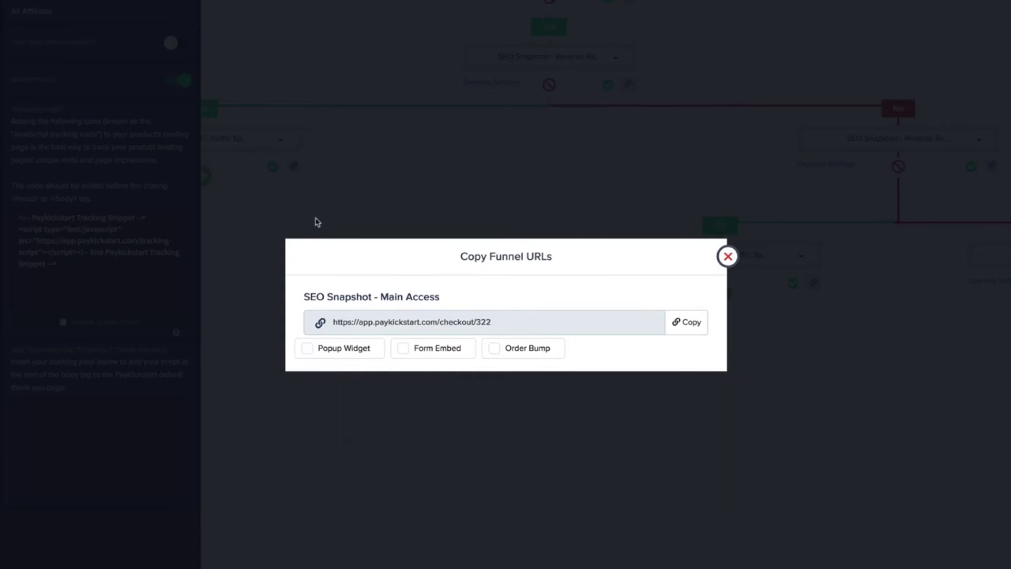
Enable Form Embed for the Main Access link and browse the next form designs
click(405, 351)
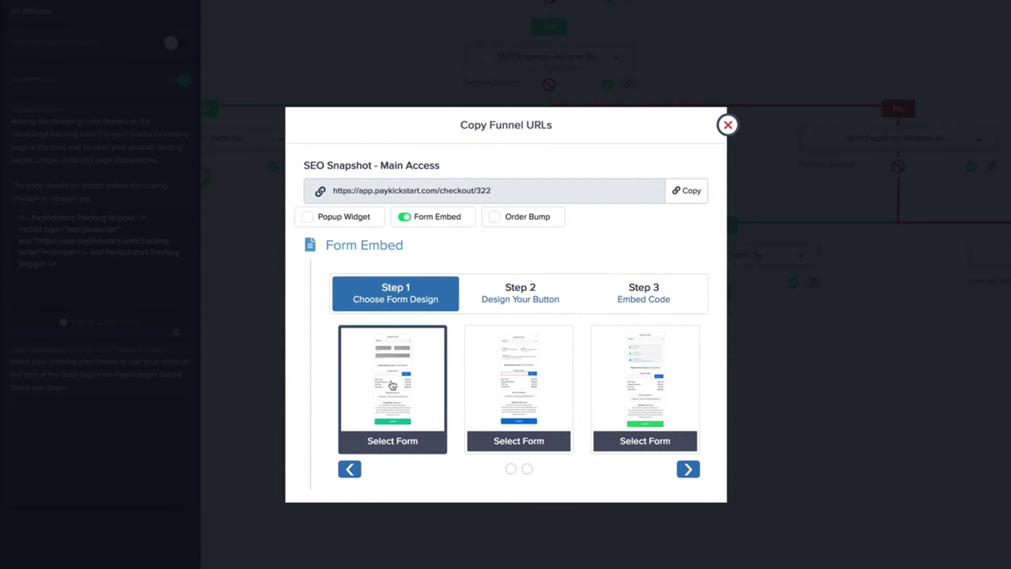
click(689, 469)
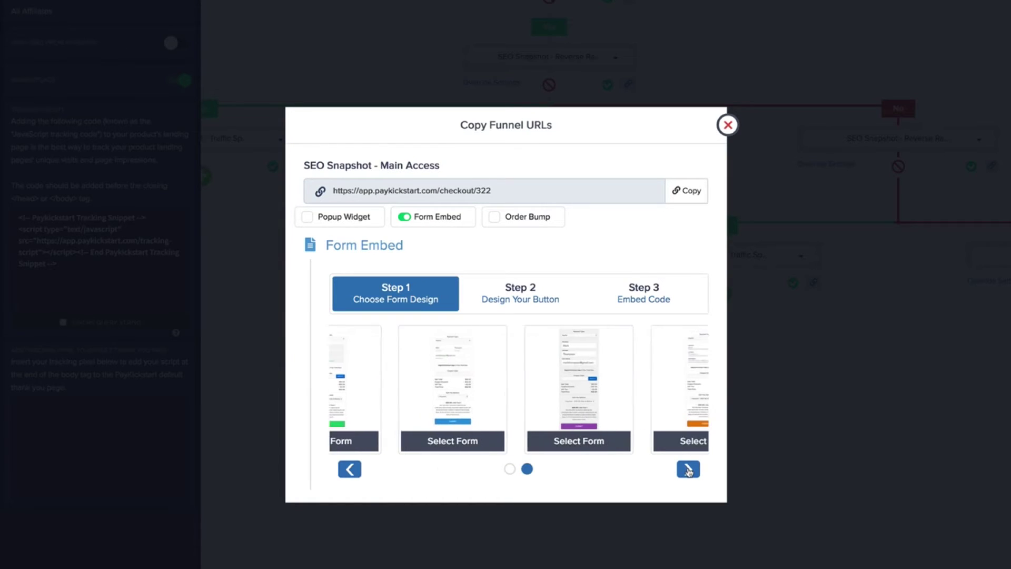
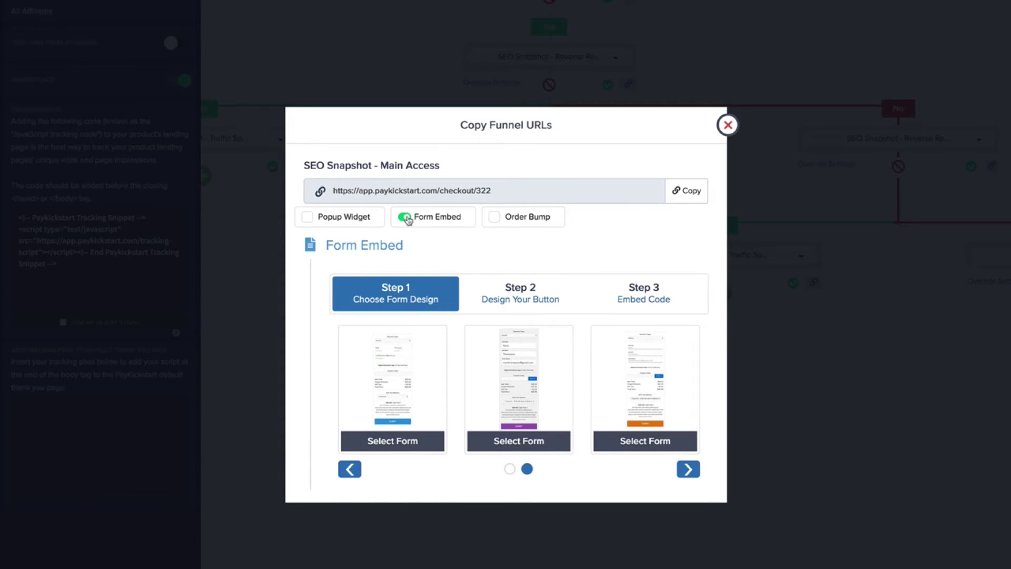
Switch off Form Embed so only the SEO Snapshot - Main Access checkout link remains
click(406, 217)
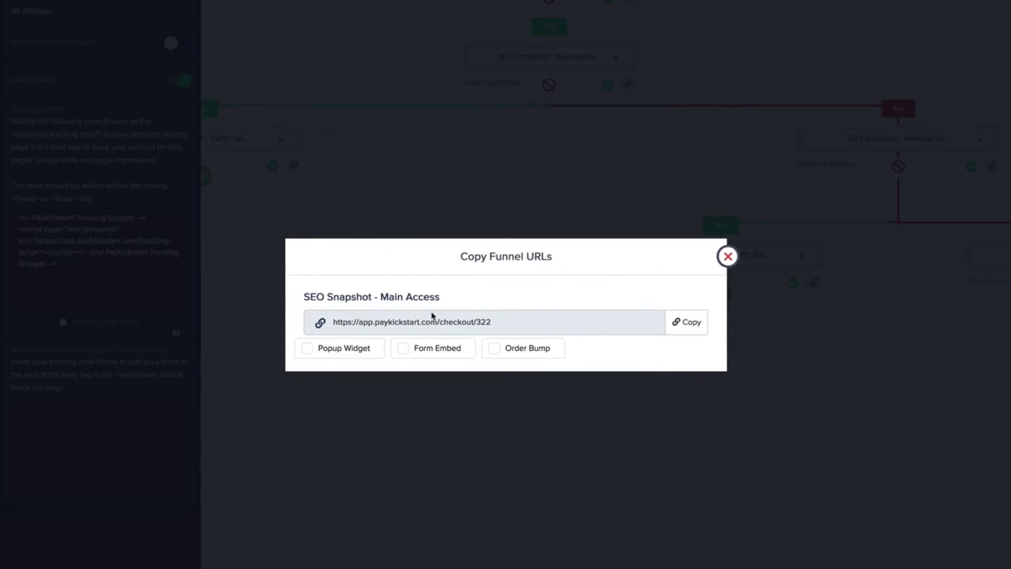
Add EasyVSL - Agency + Outsource License ($97.00) as the link's order bump and save it
click(495, 349)
click(441, 365)
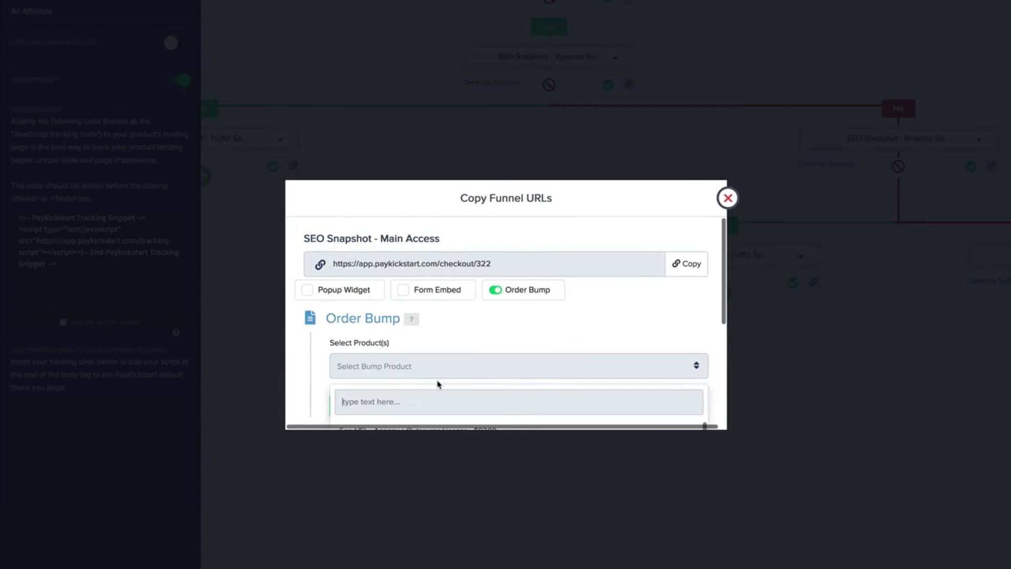
scroll(438, 383, down, 2)
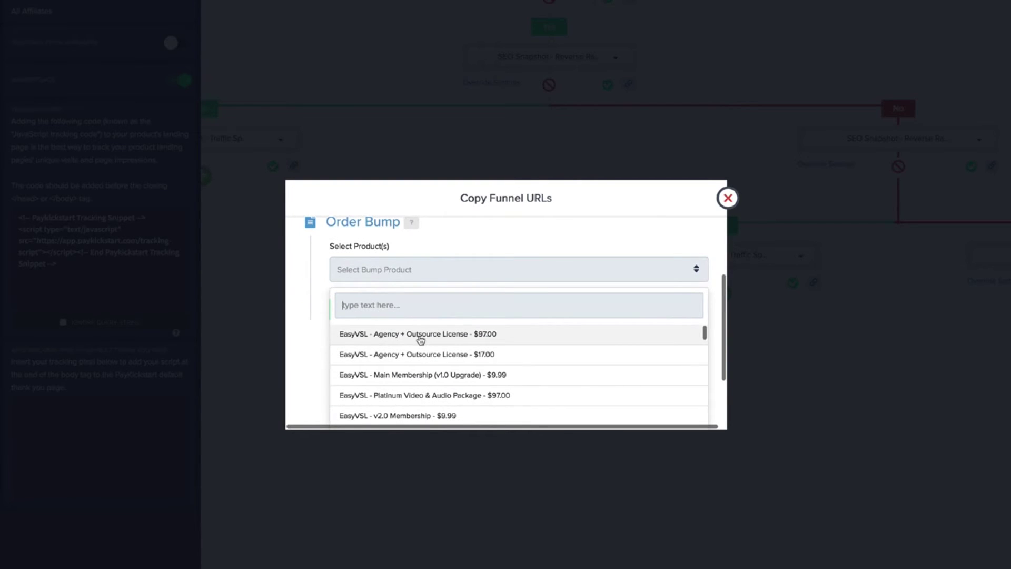
click(420, 339)
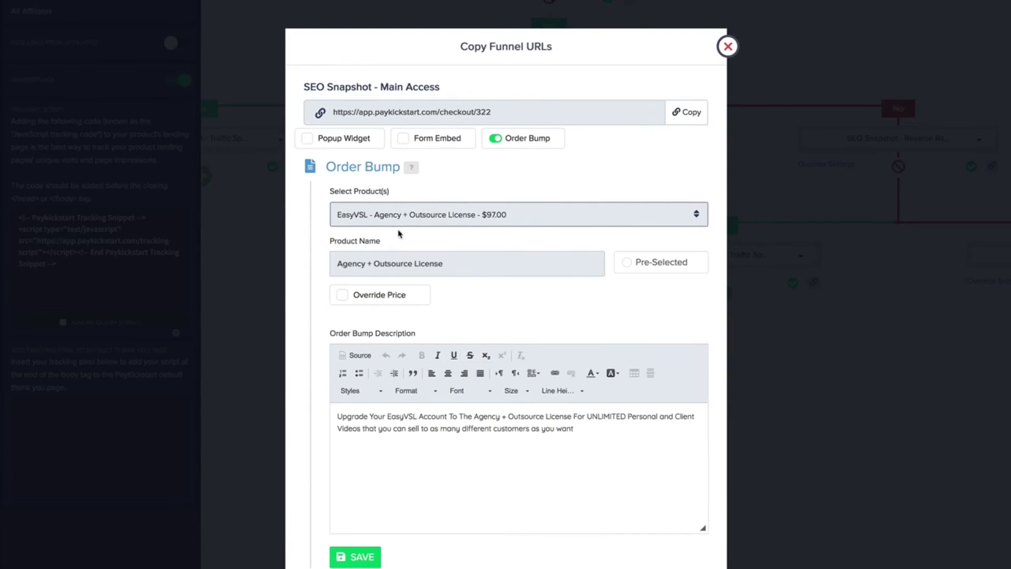
click(355, 554)
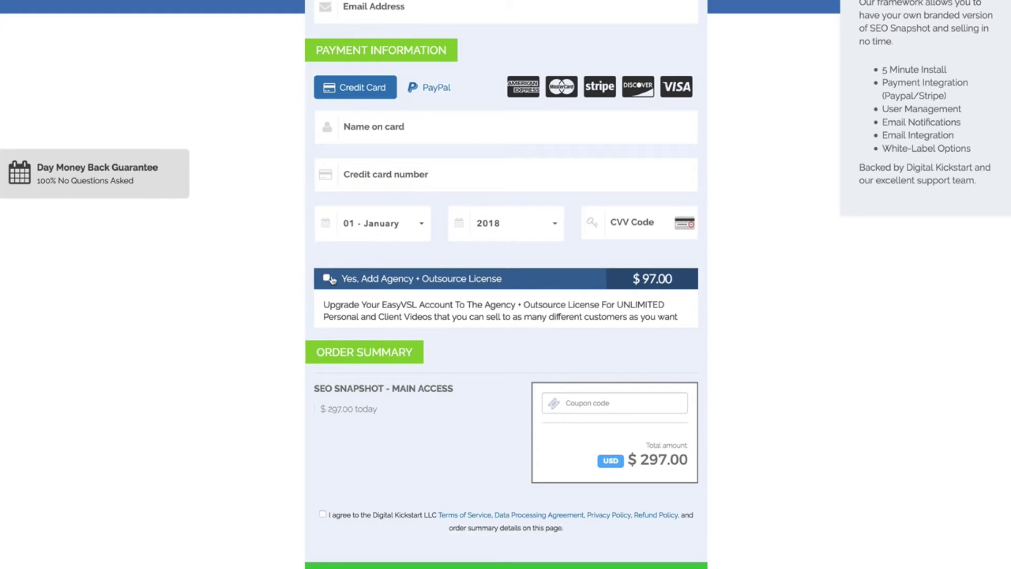
Tick the Agency + Outsource License bump on the checkout, raising the total to $394.00
click(327, 278)
drag(326, 308, 559, 313)
click(462, 307)
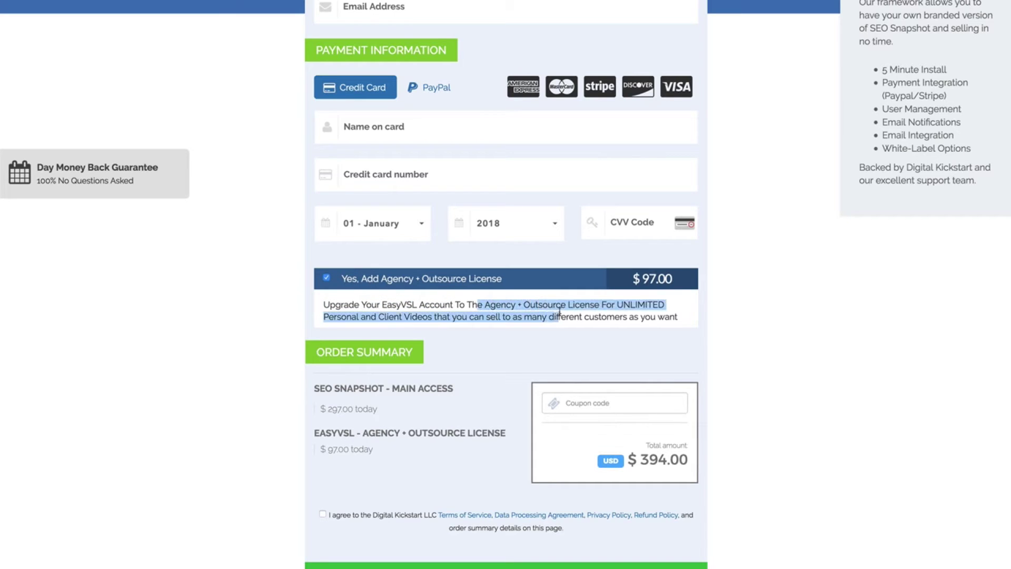
click(559, 312)
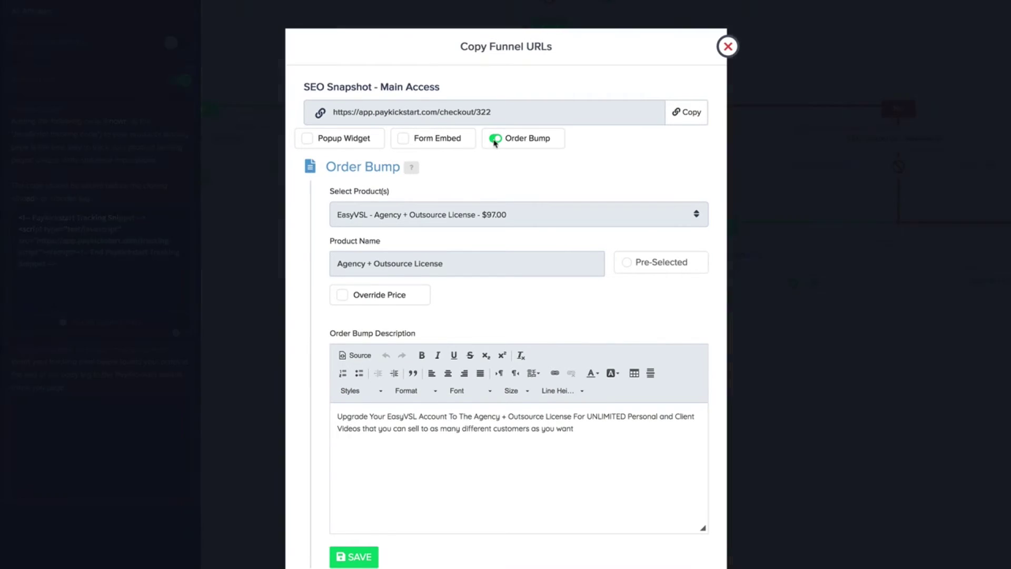
Remove the order bump from the link and close the Copy Funnel URLs dialog
click(494, 140)
click(431, 346)
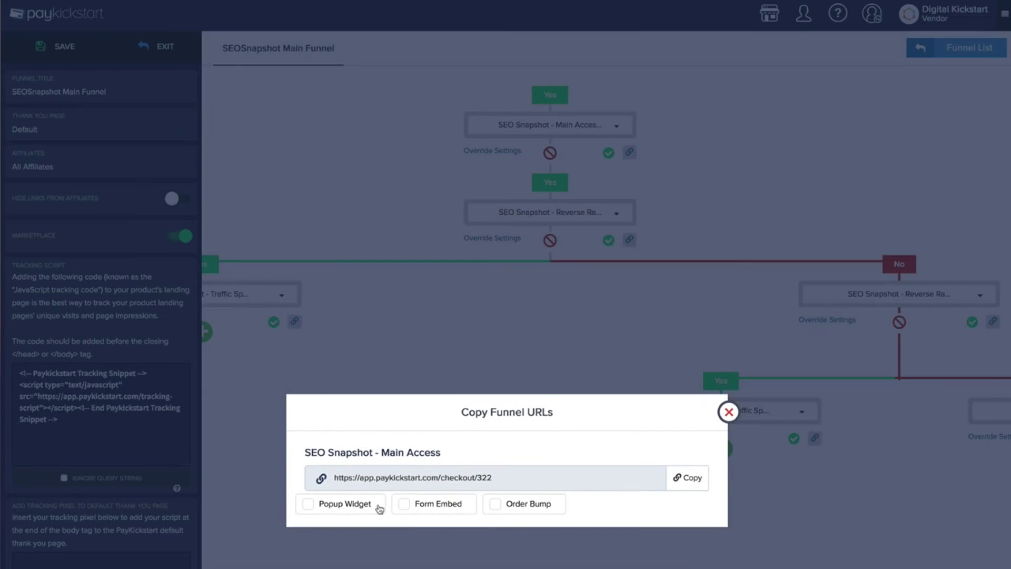
click(727, 413)
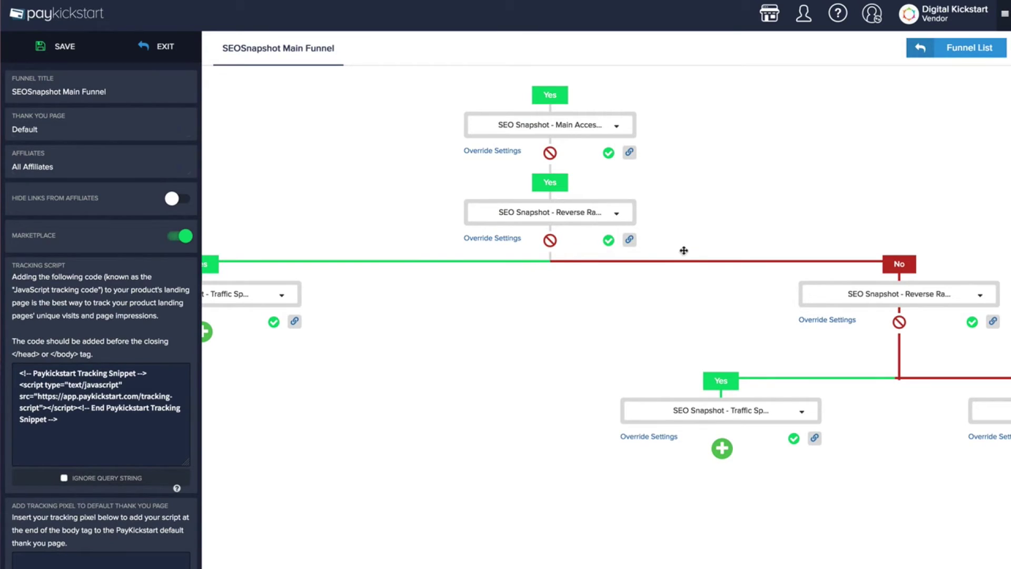
click(498, 155)
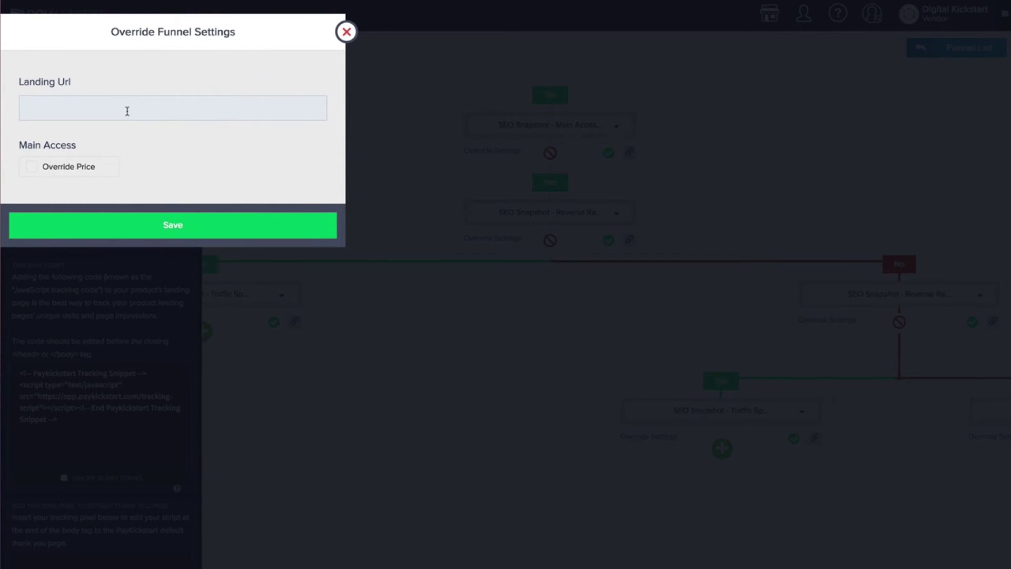
click(31, 167)
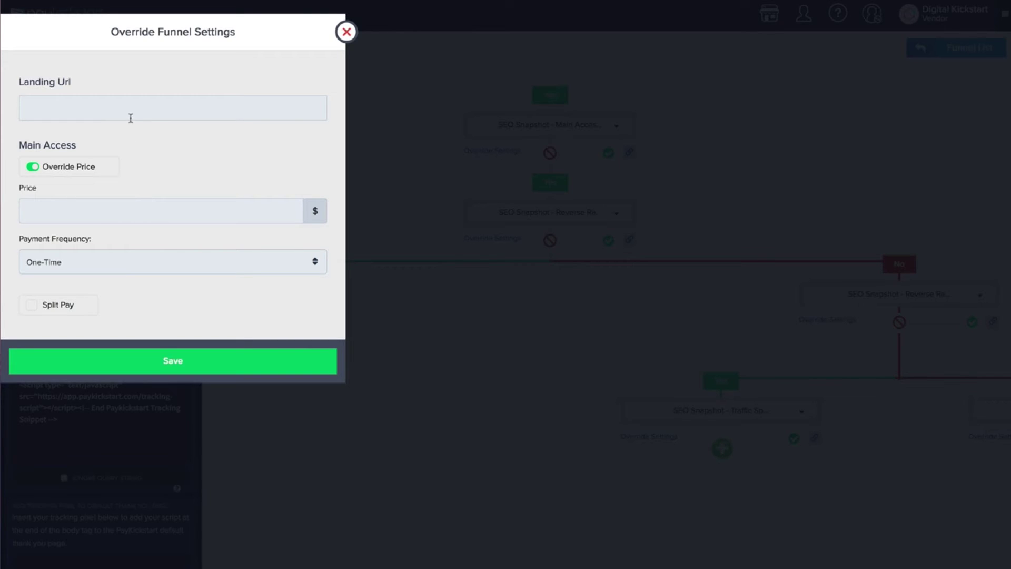
click(346, 33)
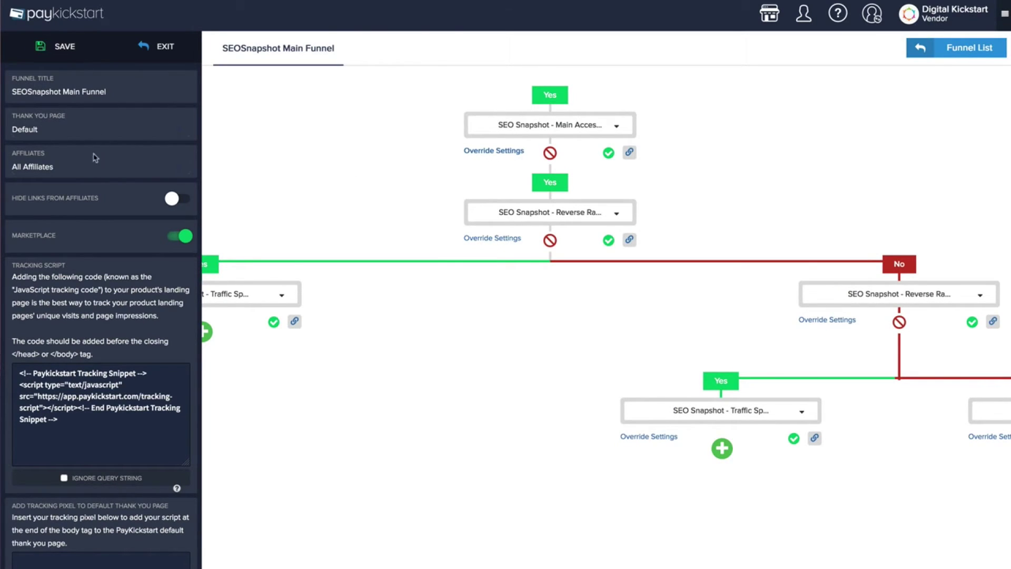
Switch the funnel's thank-you page to Custom, then back to Default
click(67, 136)
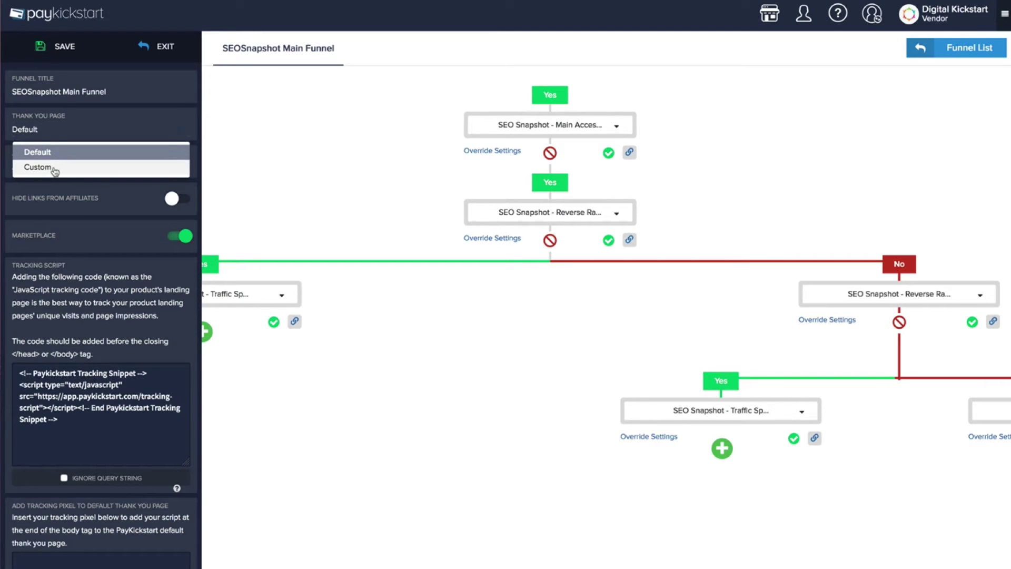
click(50, 167)
click(67, 138)
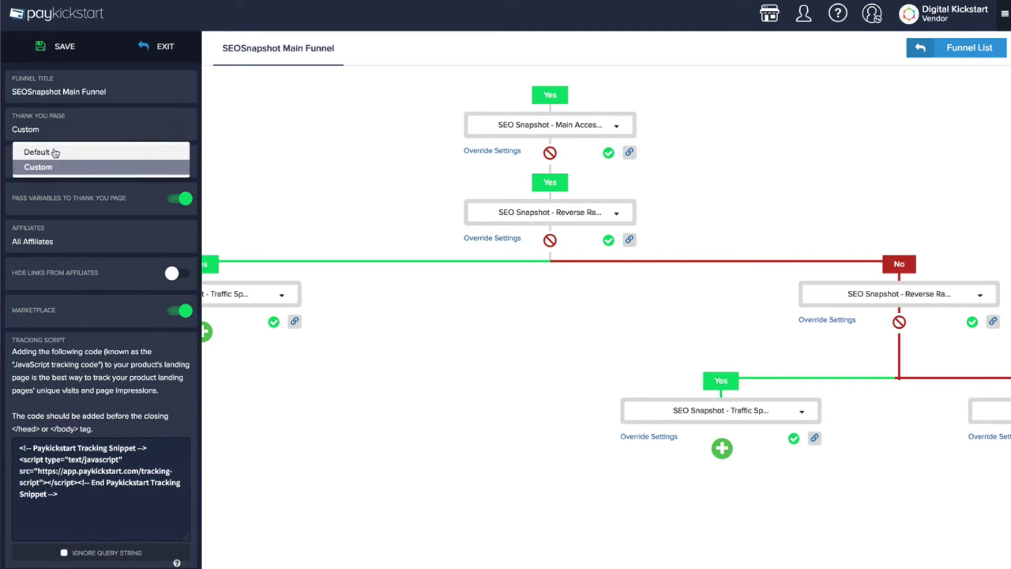
click(66, 151)
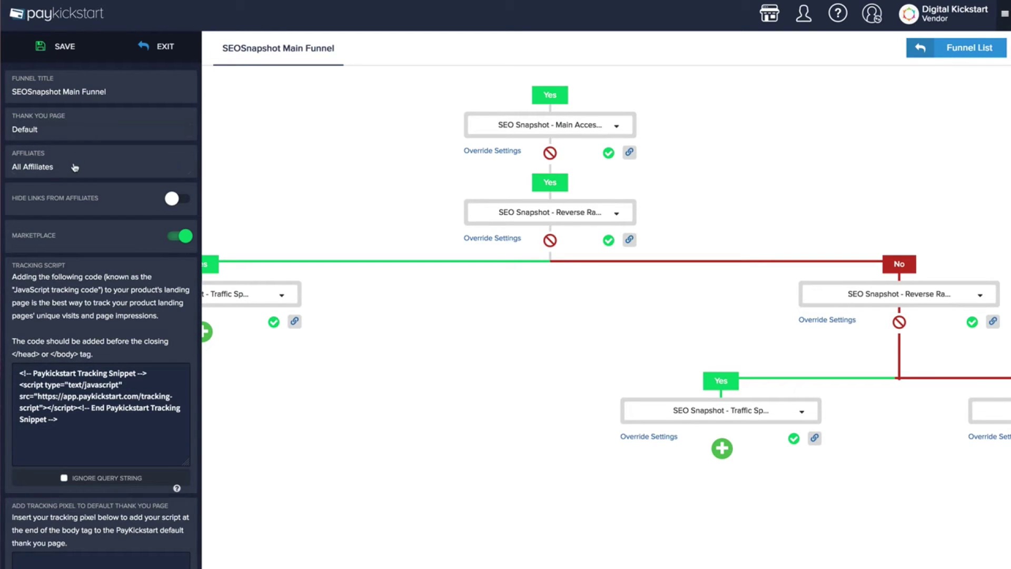
Keep affiliate access at All Affiliates and select the funnel's tracking script code
click(75, 168)
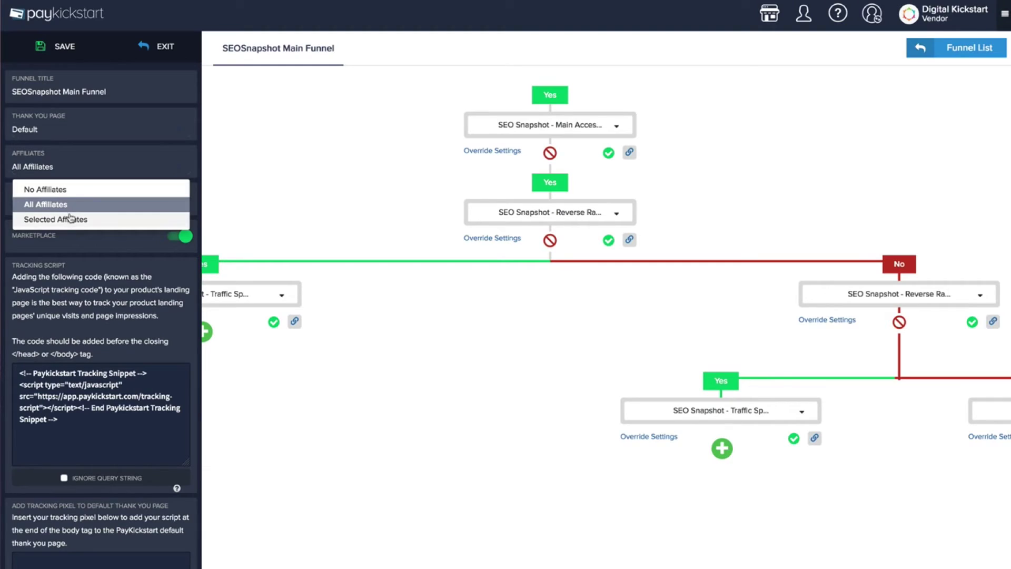
click(89, 174)
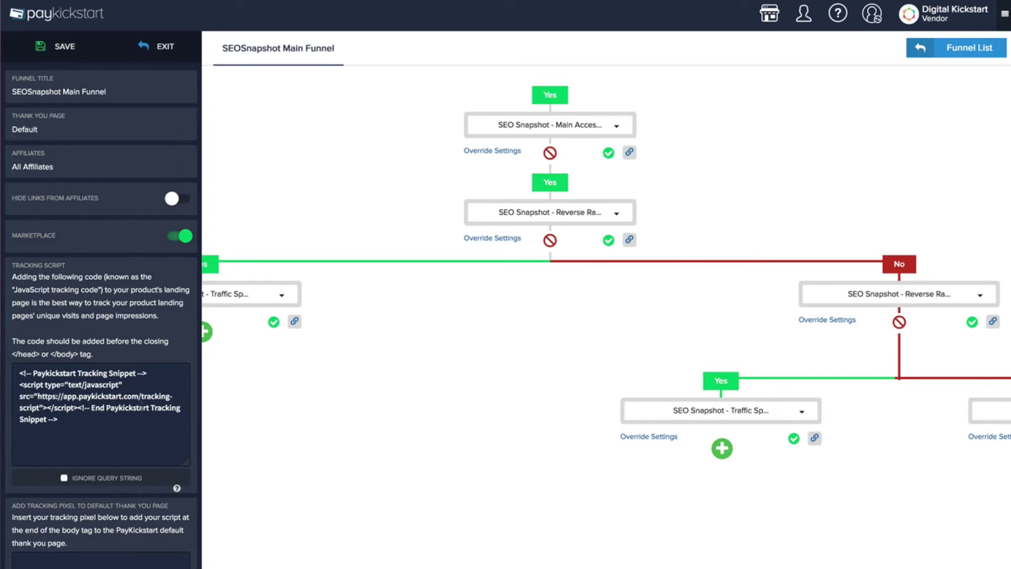
key(ctrl+a)
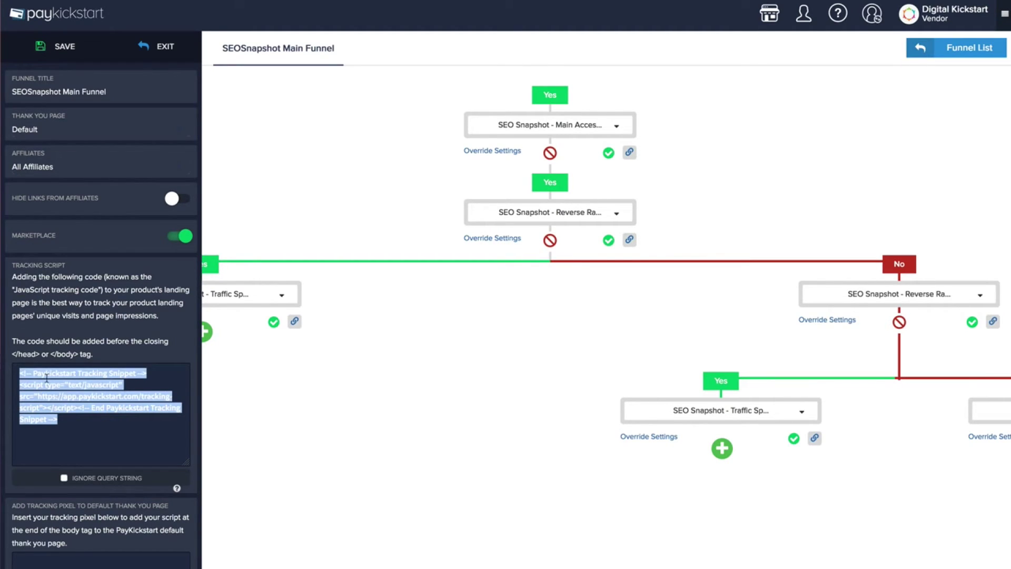
click(46, 376)
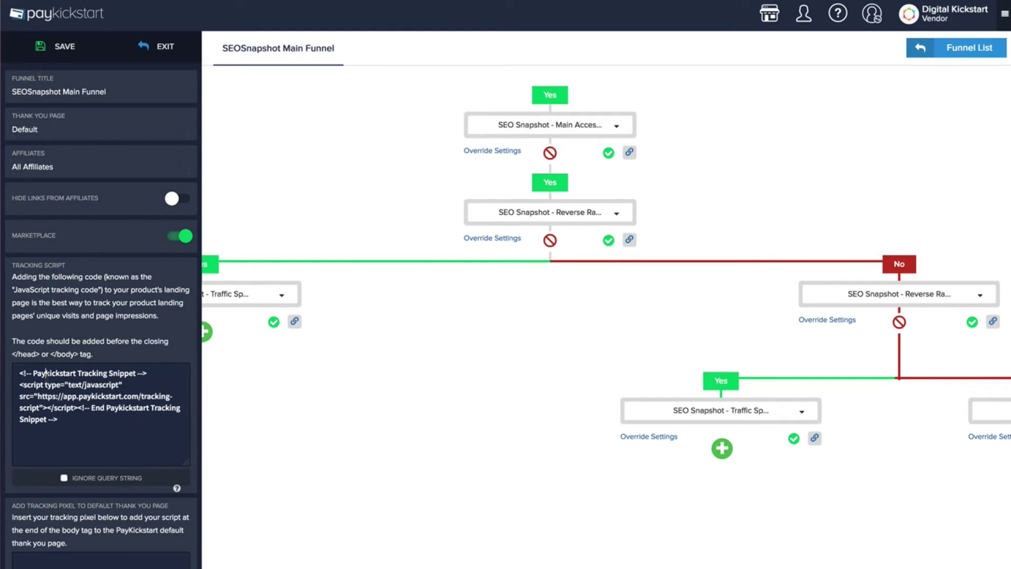
drag(88, 430, 19, 366)
click(19, 367)
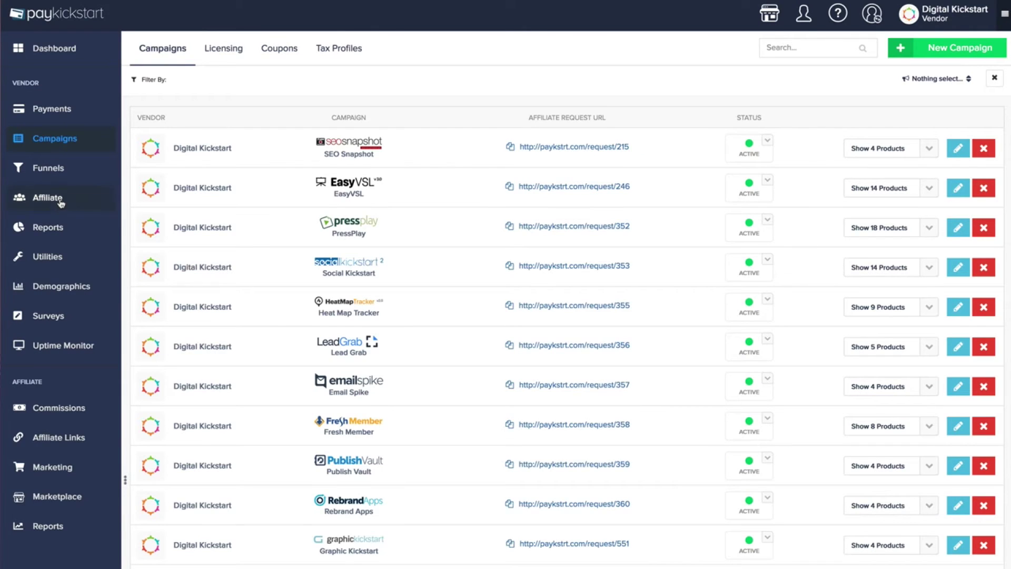
View the Licensing list, then the Coupons page with the EasyVSL coupons
click(232, 54)
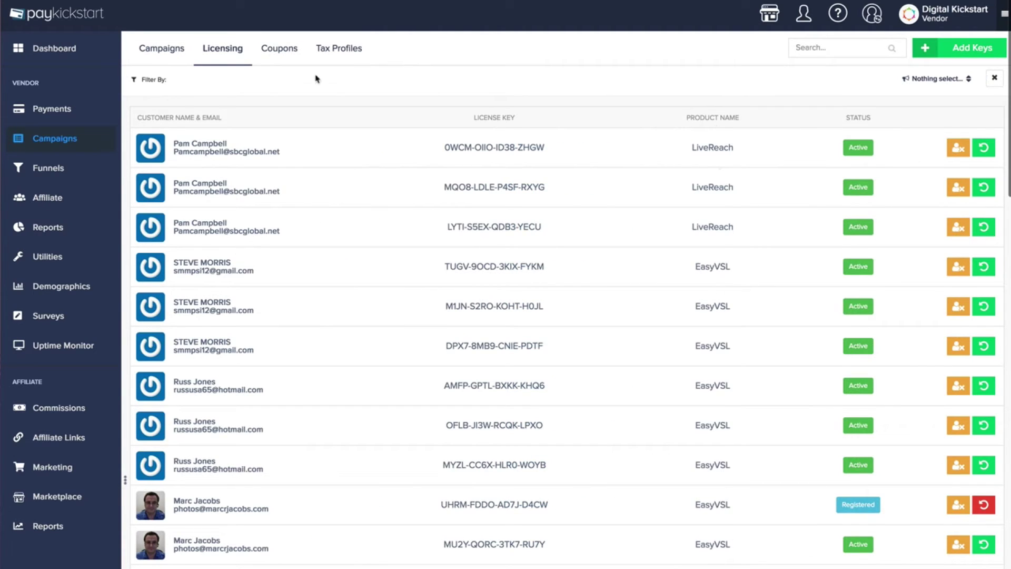
click(277, 52)
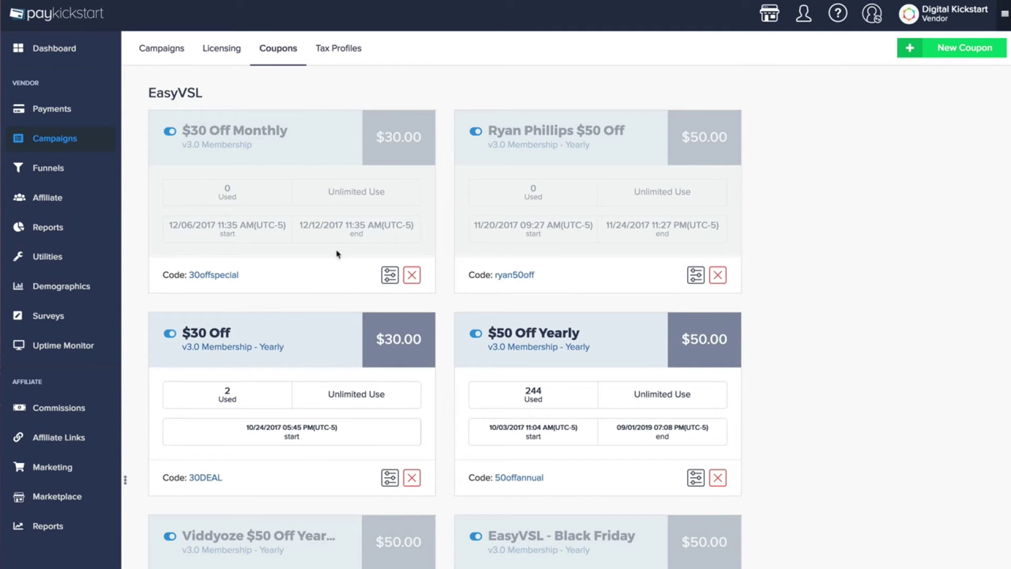
Draft a new Demo coupon for Email Spike's Personal License, applying to the first charge
scroll(378, 388, down, 1)
click(942, 47)
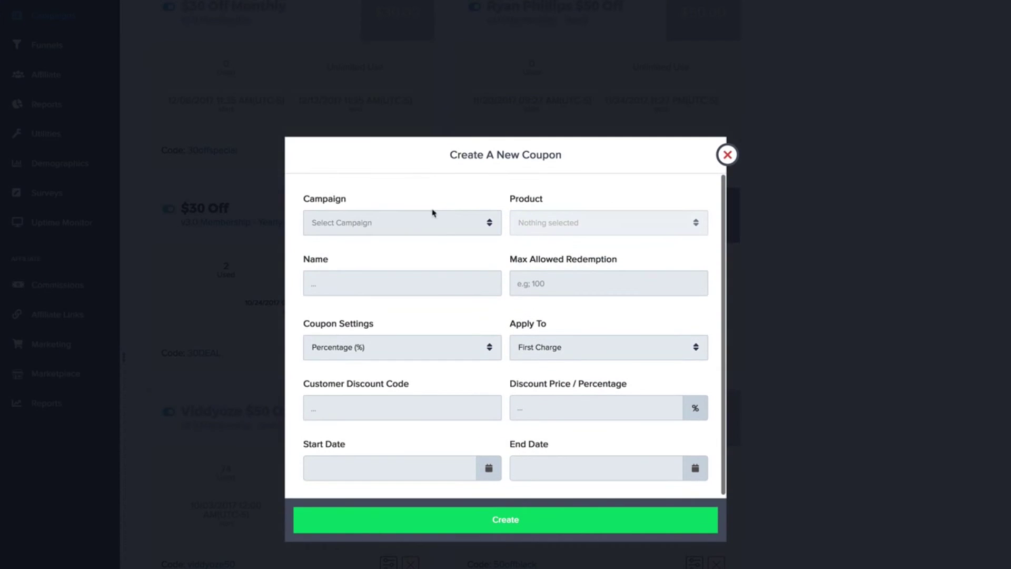
click(405, 226)
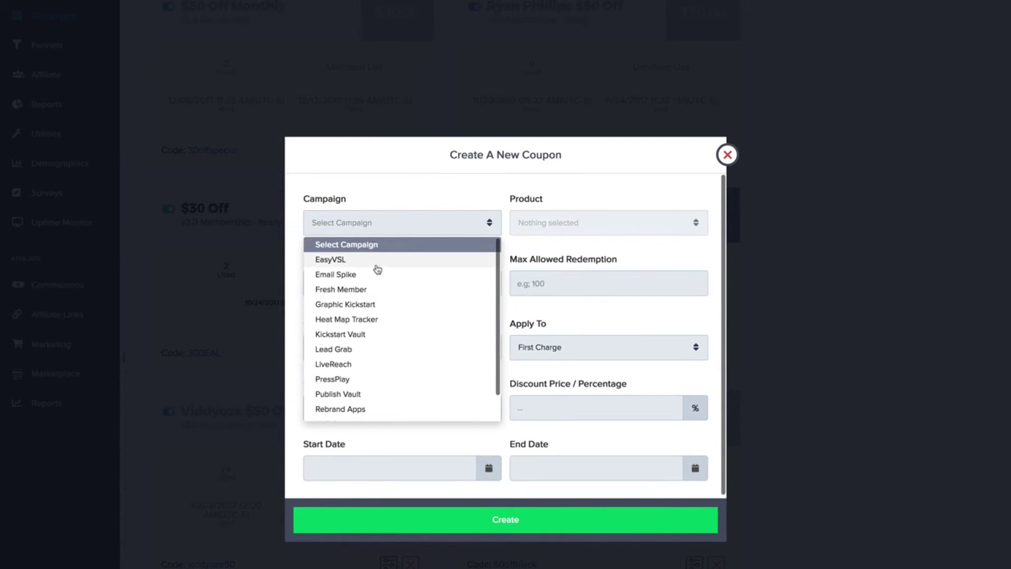
click(357, 274)
click(550, 224)
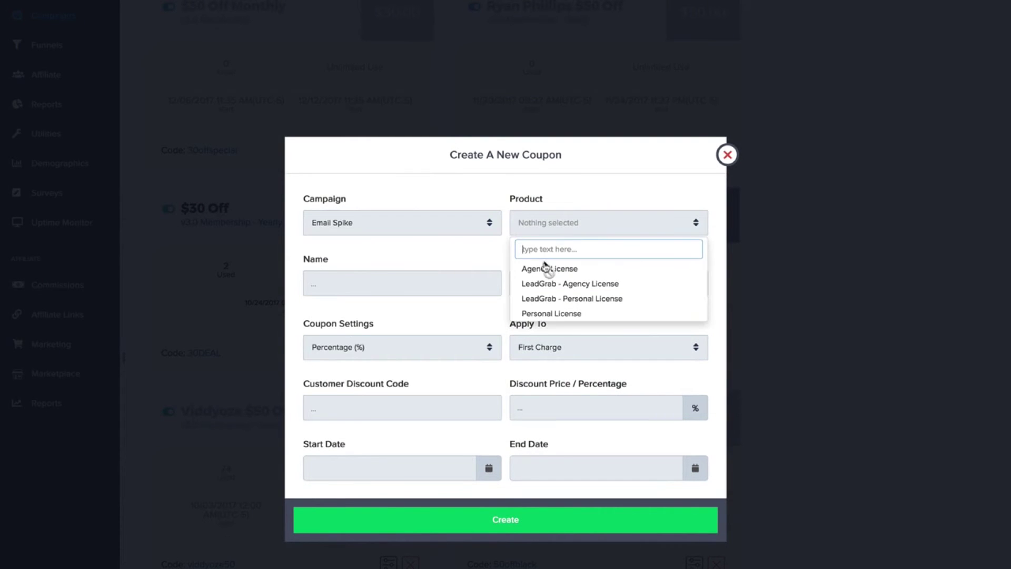
click(545, 312)
click(399, 287)
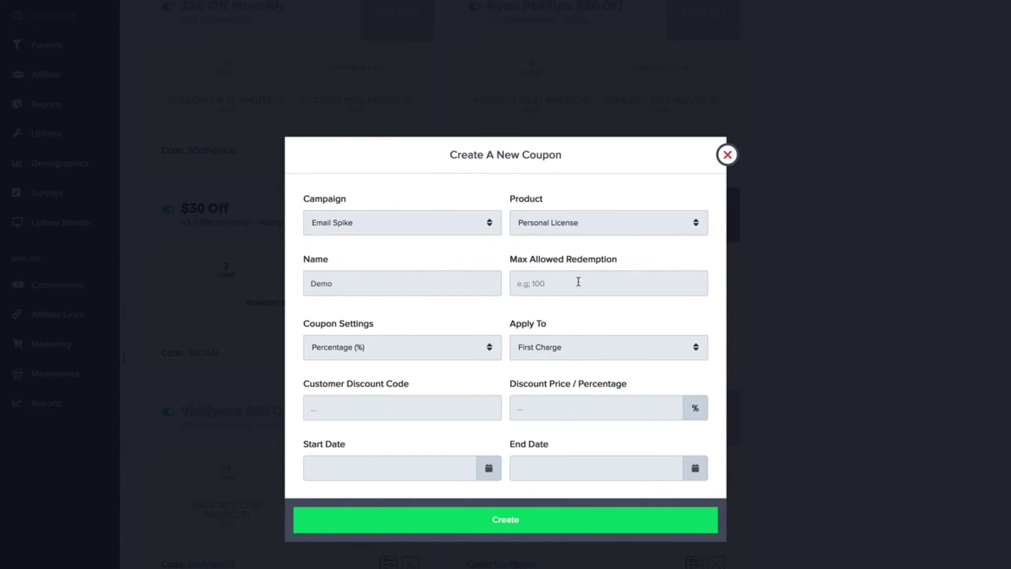
click(415, 350)
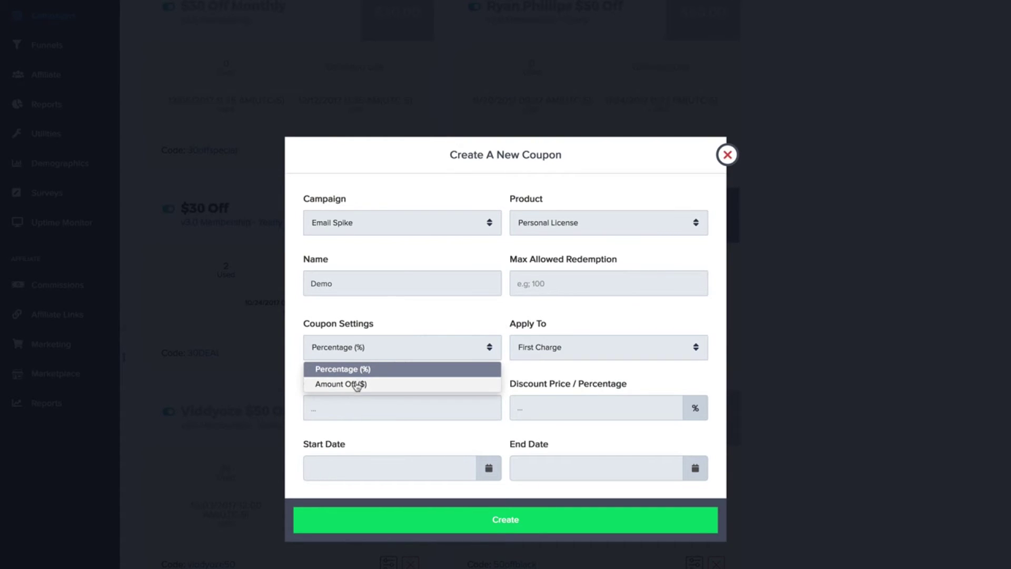
click(448, 311)
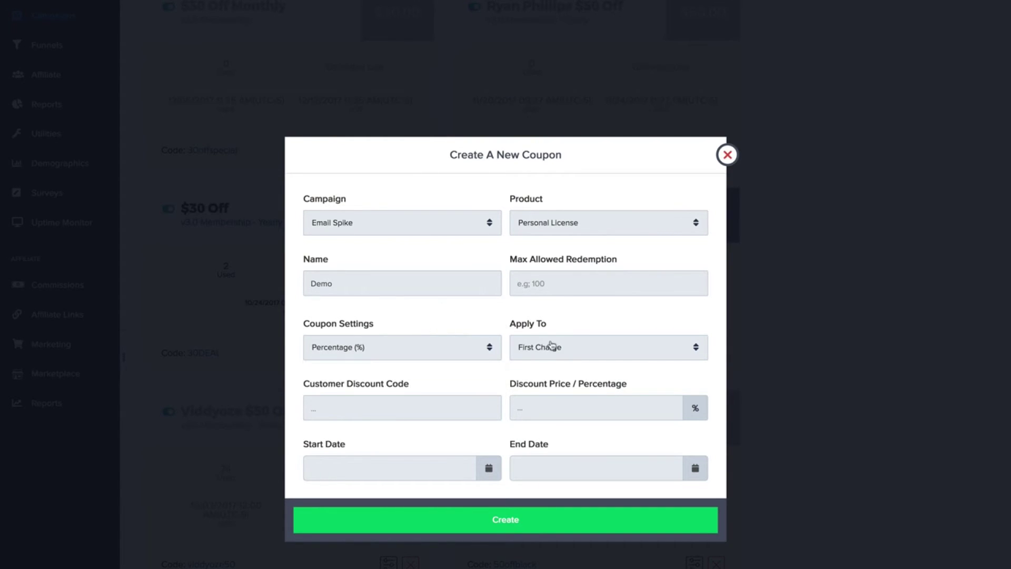
click(557, 348)
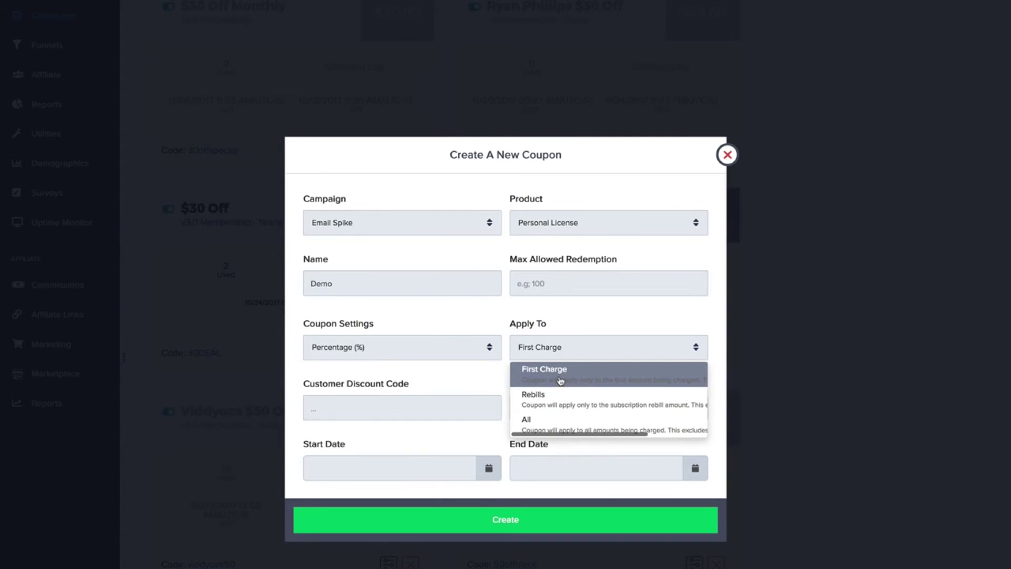
click(551, 323)
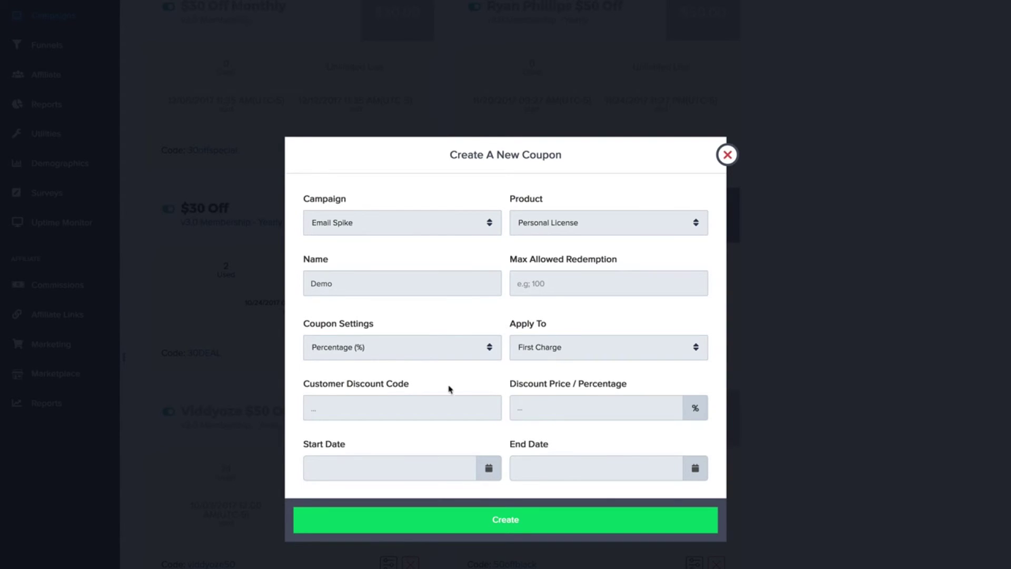
Enter a discount code, switch to fixed Amount Off ($), then discard the coupon
click(412, 405)
click(469, 351)
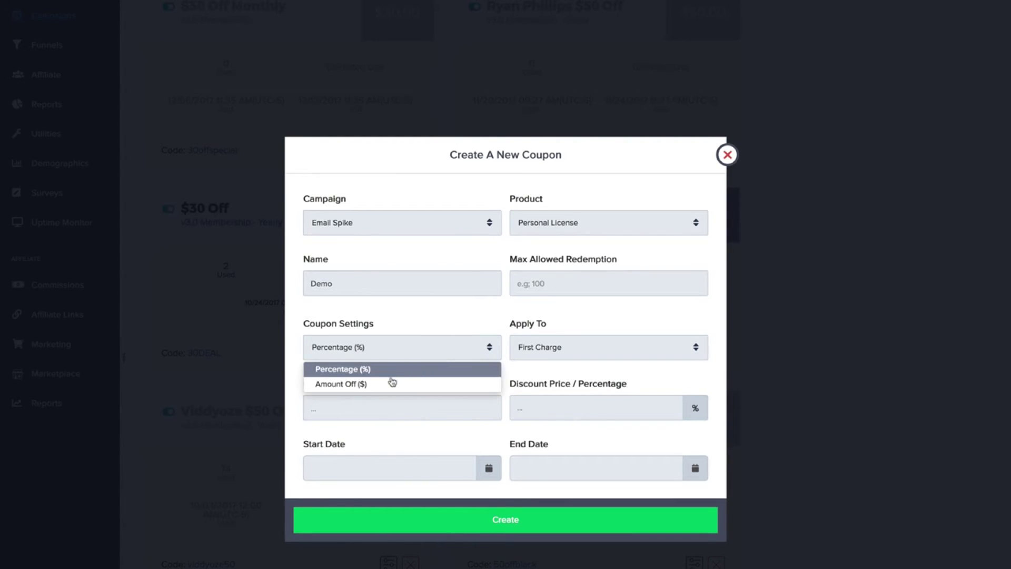
click(391, 381)
click(587, 414)
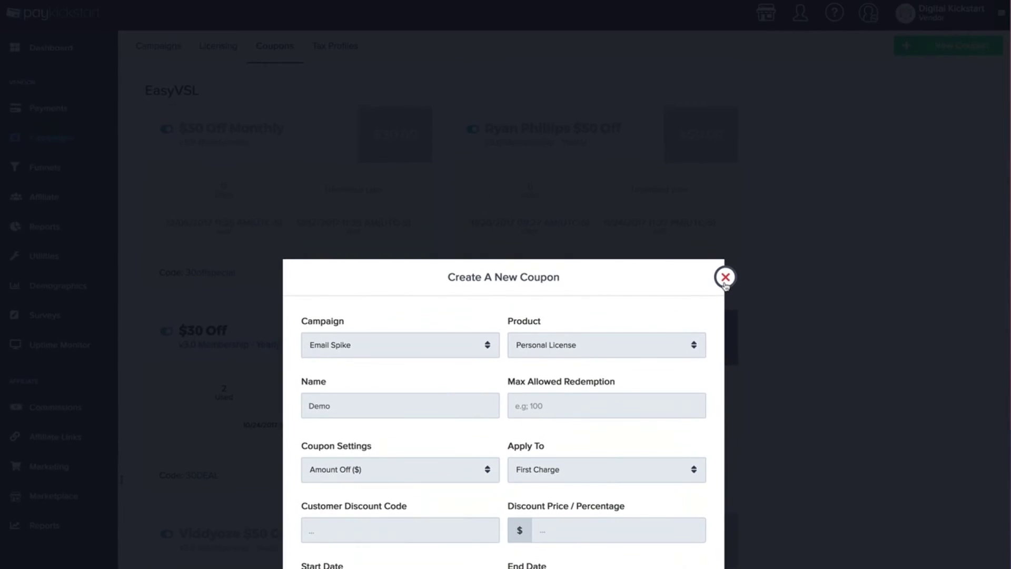
click(725, 283)
scroll(671, 349, down, 7)
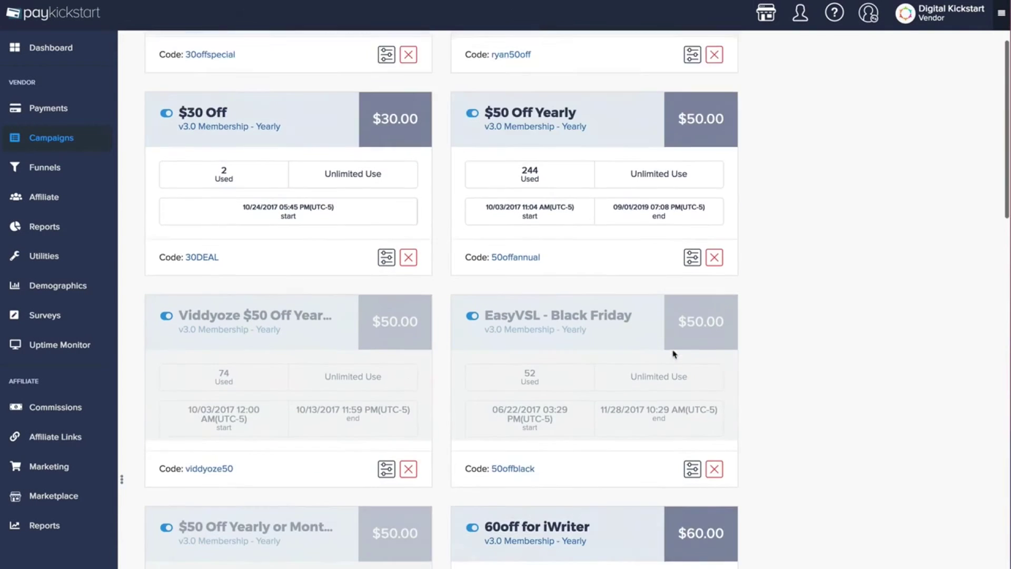
scroll(671, 349, up, 7)
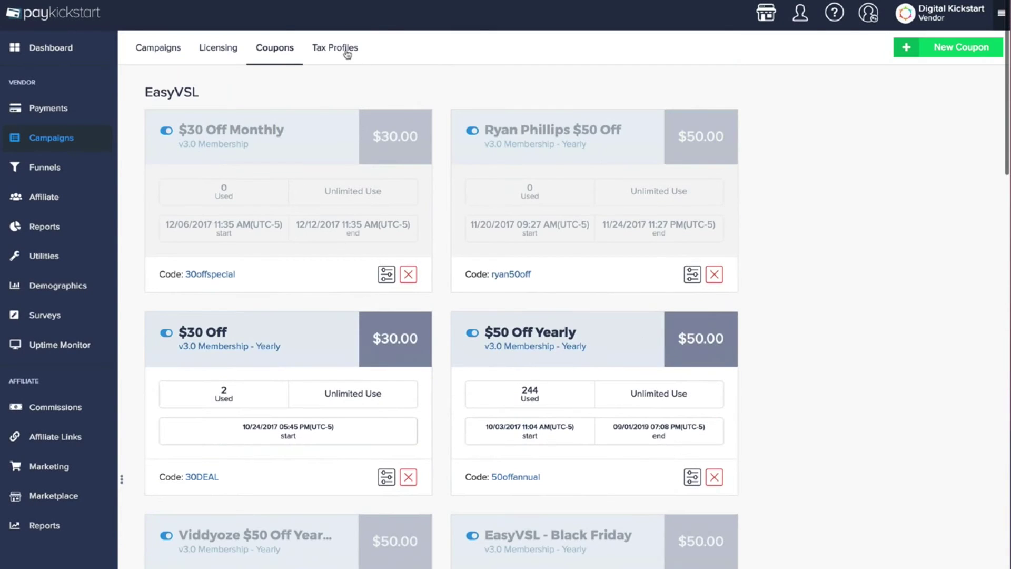
Review the United States - Default Tax Rates profile and return to the Tax Profiles list
click(347, 53)
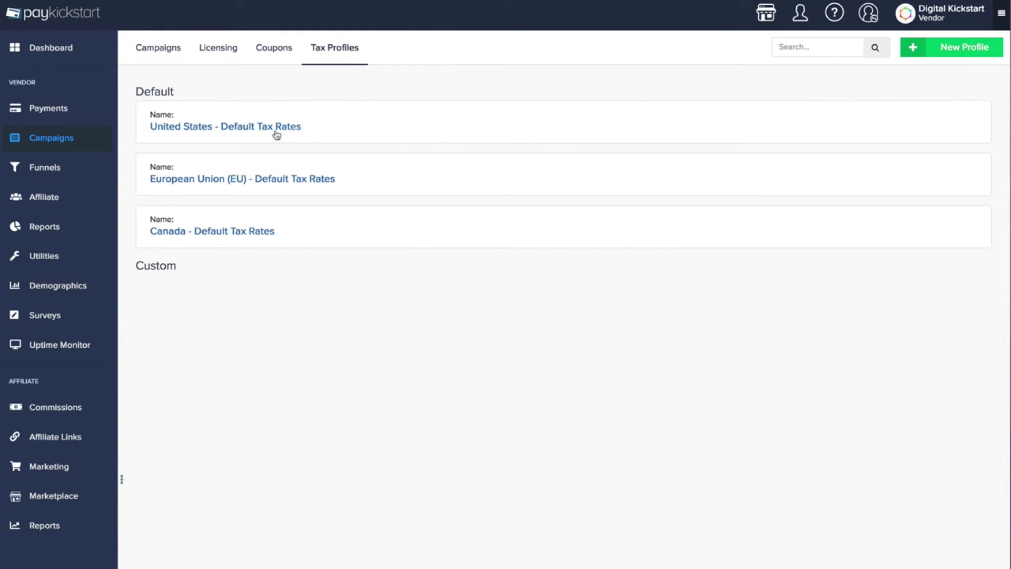
click(276, 129)
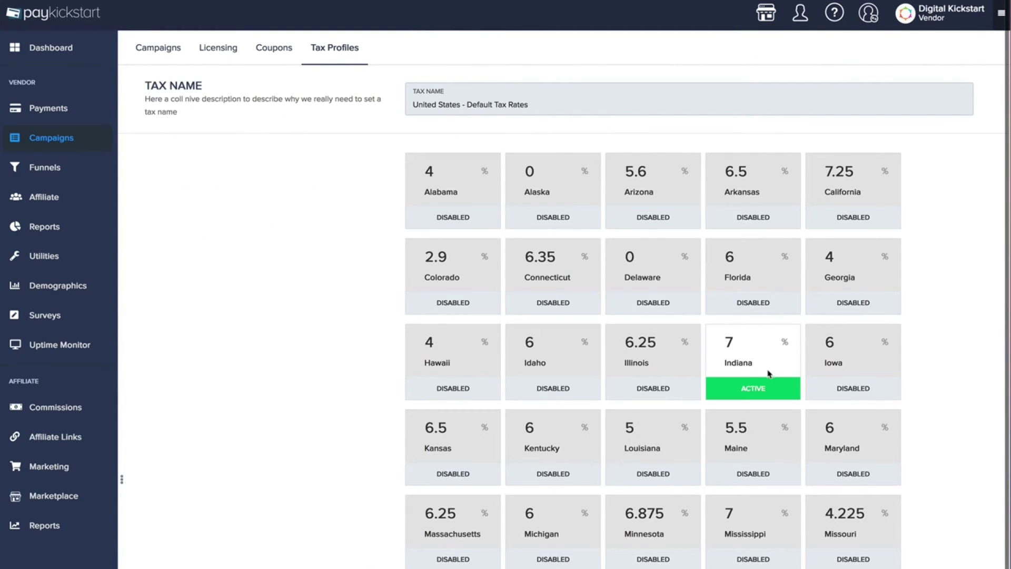
scroll(766, 379, down, 3)
scroll(764, 381, up, 3)
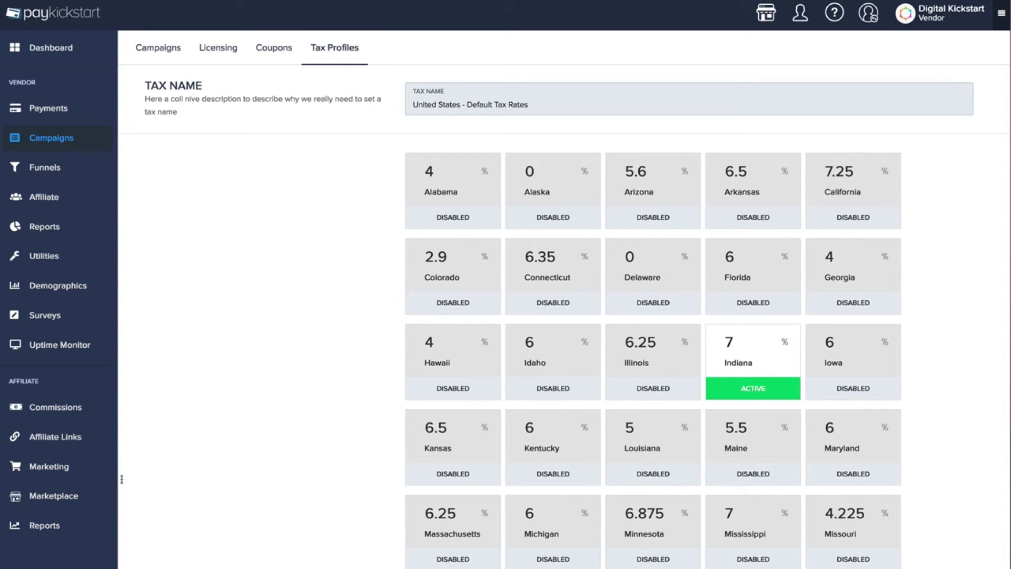
click(332, 56)
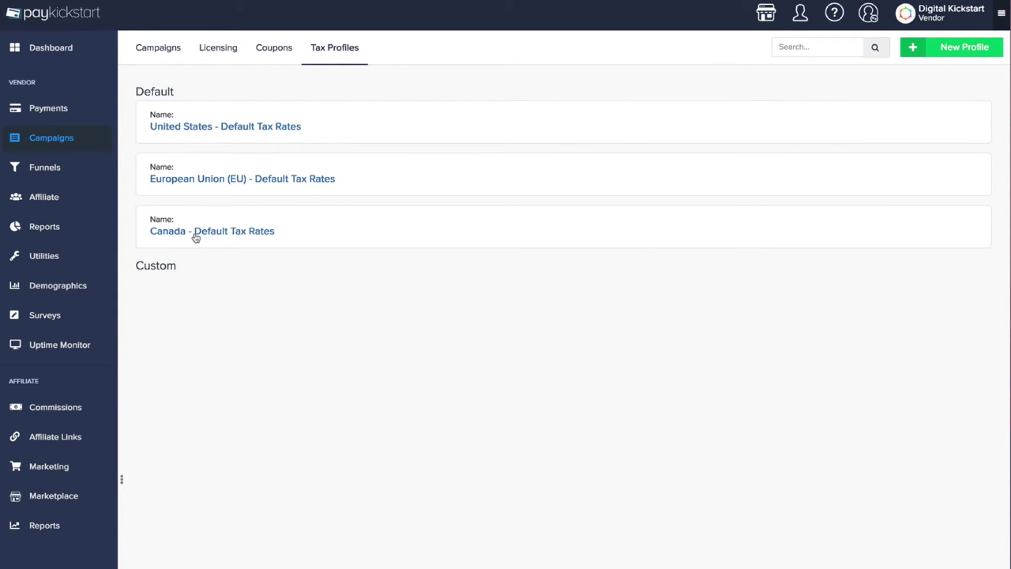
Start a new tax profile with its Tax Type set to Custom
click(938, 52)
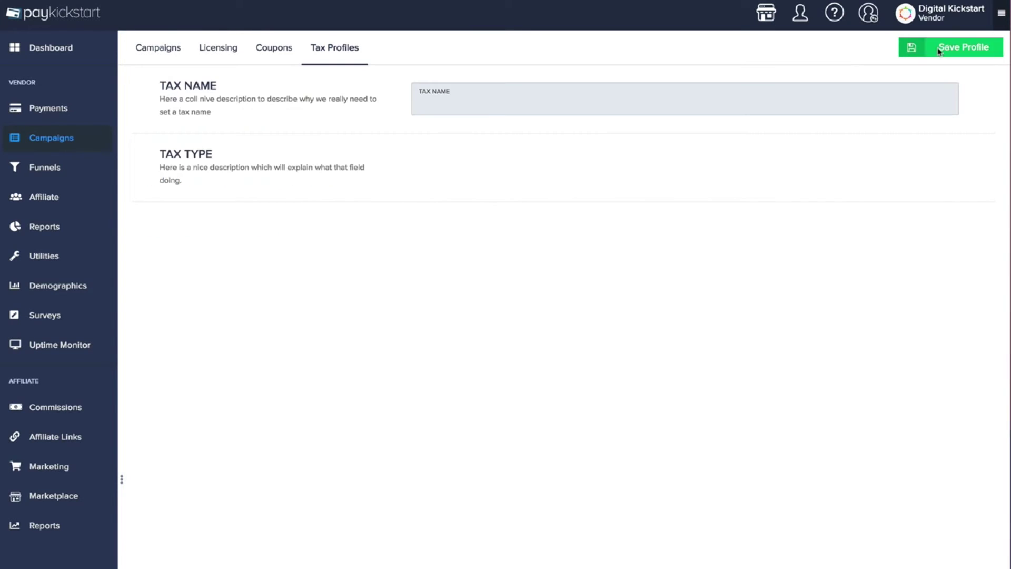
click(486, 169)
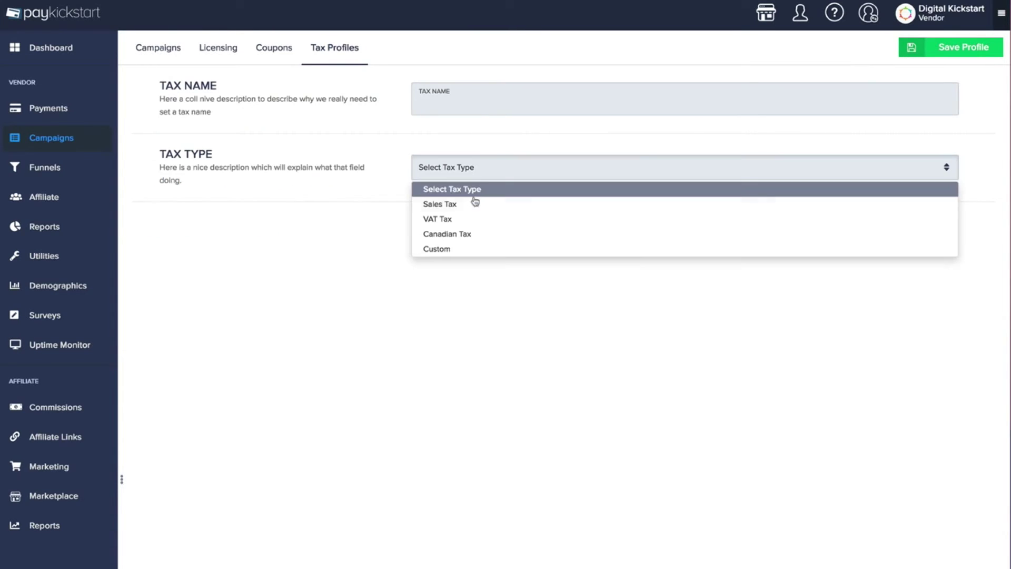
click(455, 247)
Begin adding Argentina at a 6% VAT rate, then cancel without adding it
click(455, 255)
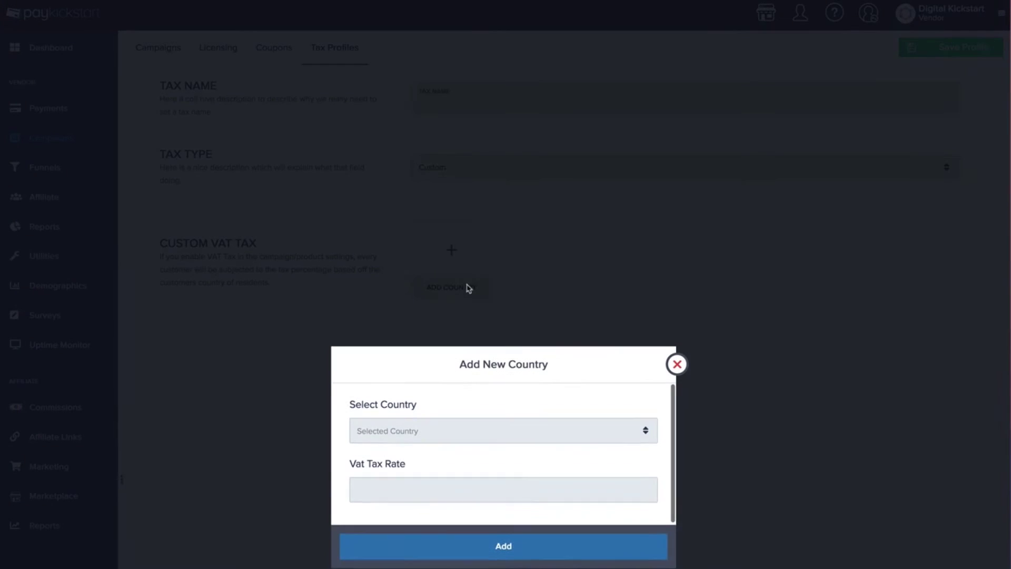
click(453, 436)
scroll(391, 506, down, 3)
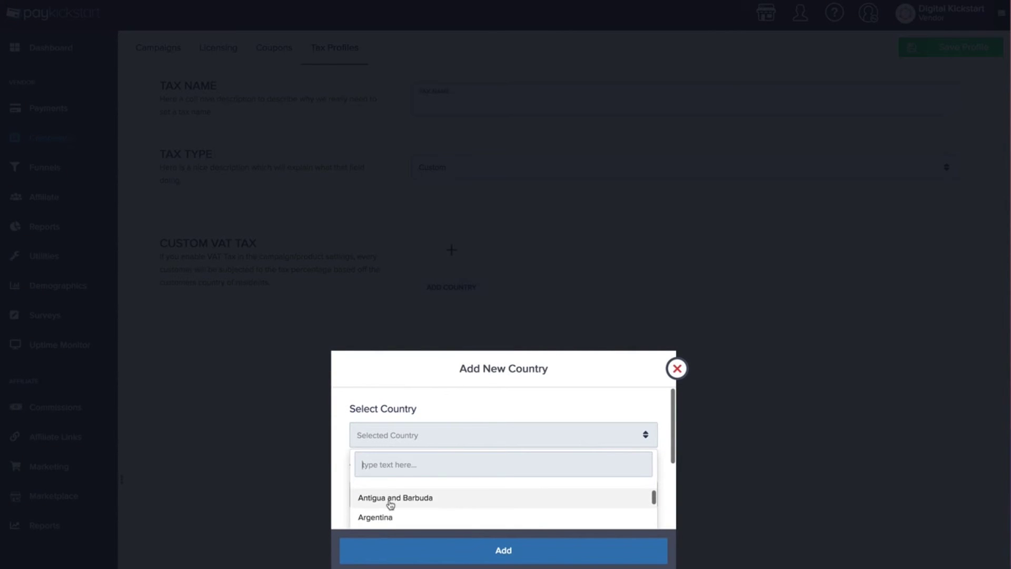
click(390, 518)
click(404, 494)
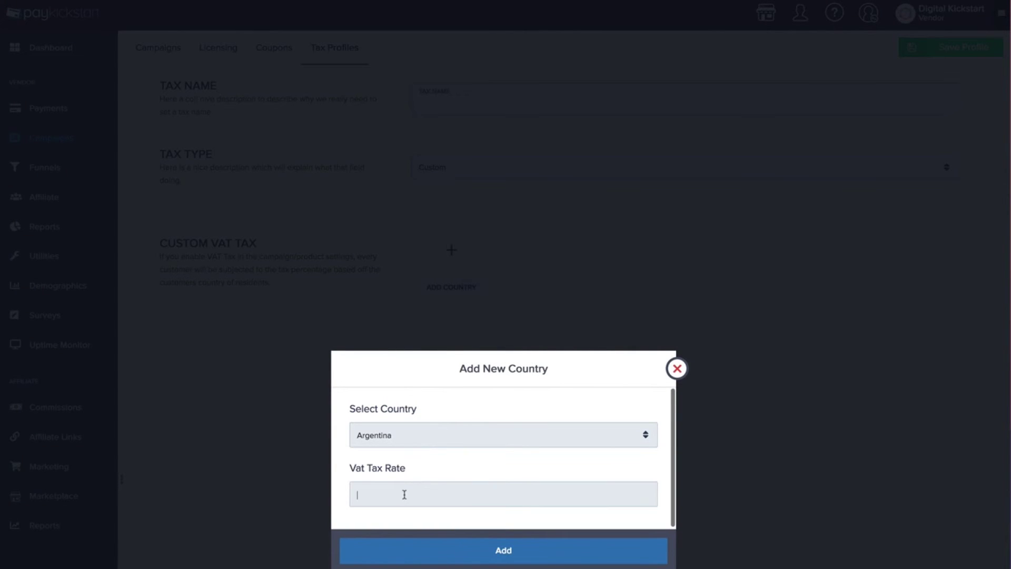
text(6)
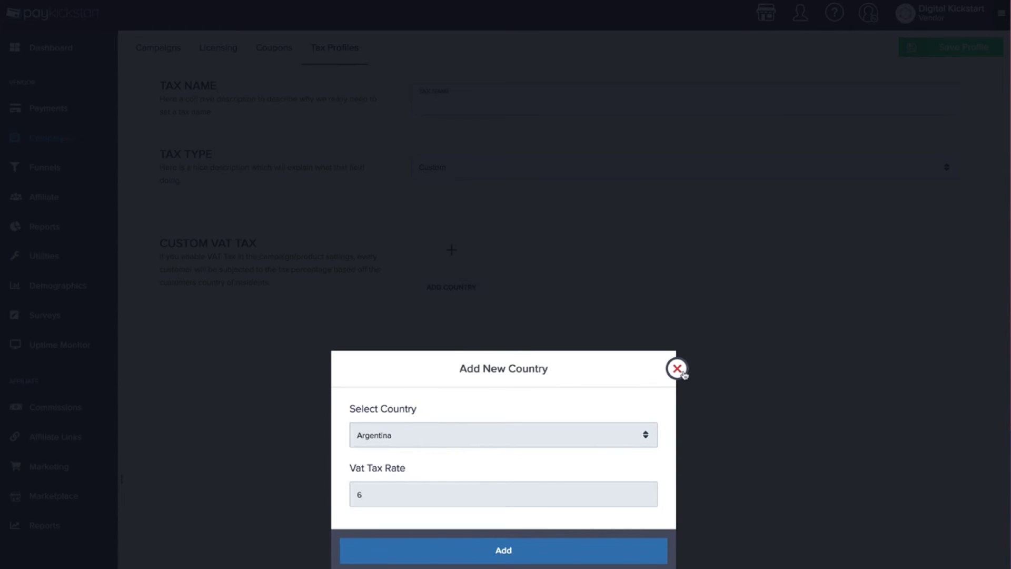
click(677, 368)
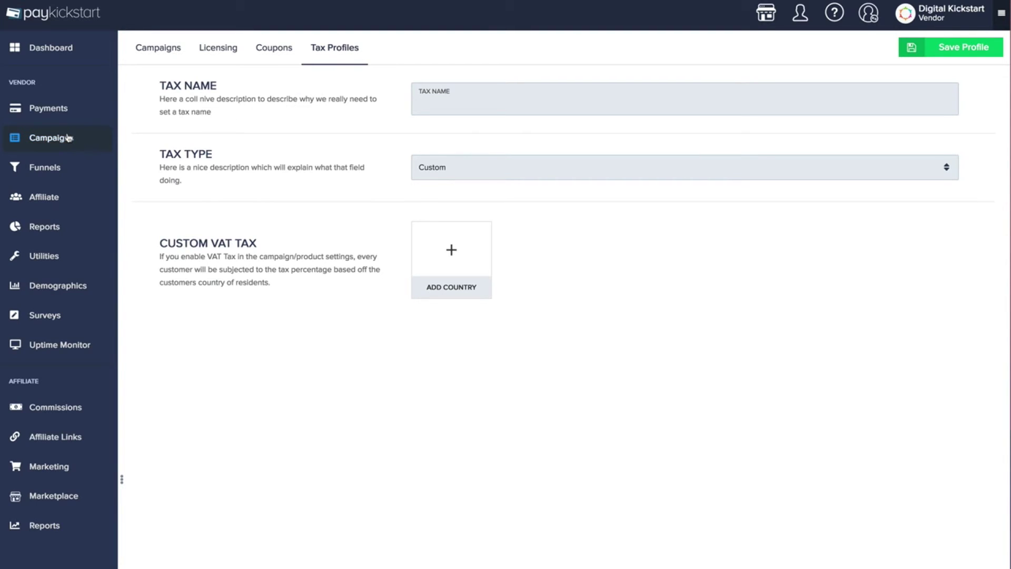
click(55, 202)
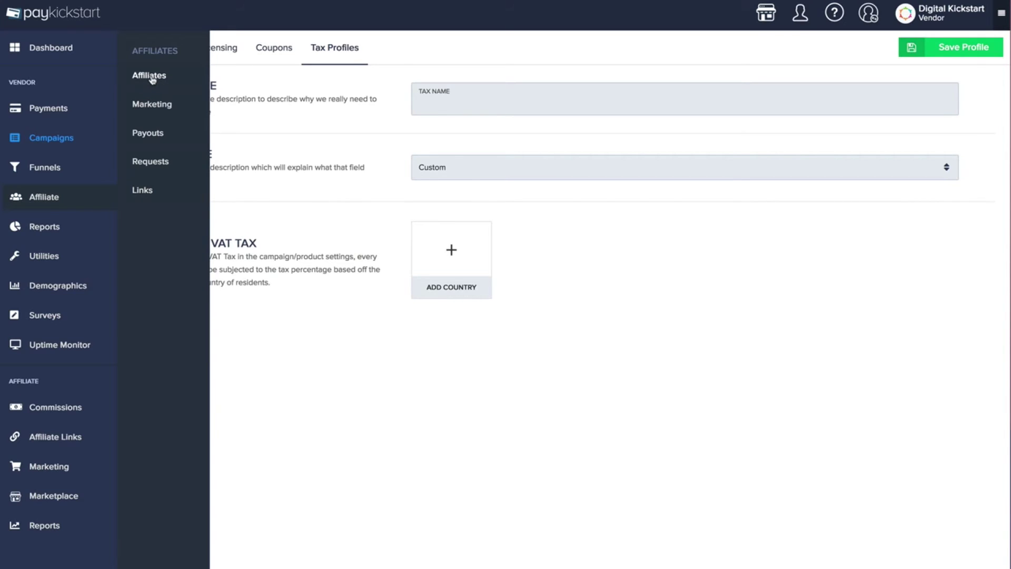
Open the Affiliates list, inspect the top affiliate's LeadGrab link, then return to the list
click(150, 76)
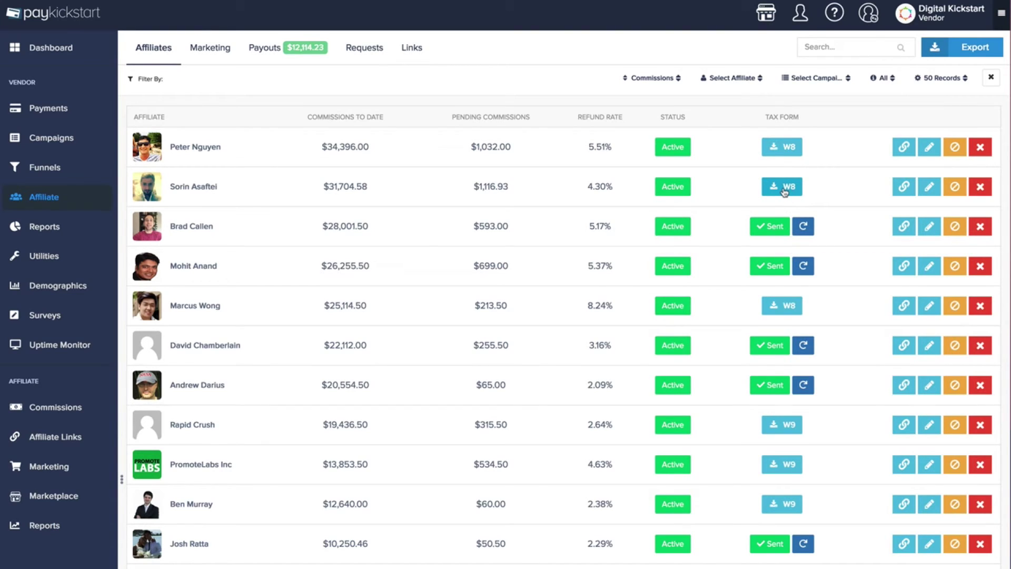
click(905, 153)
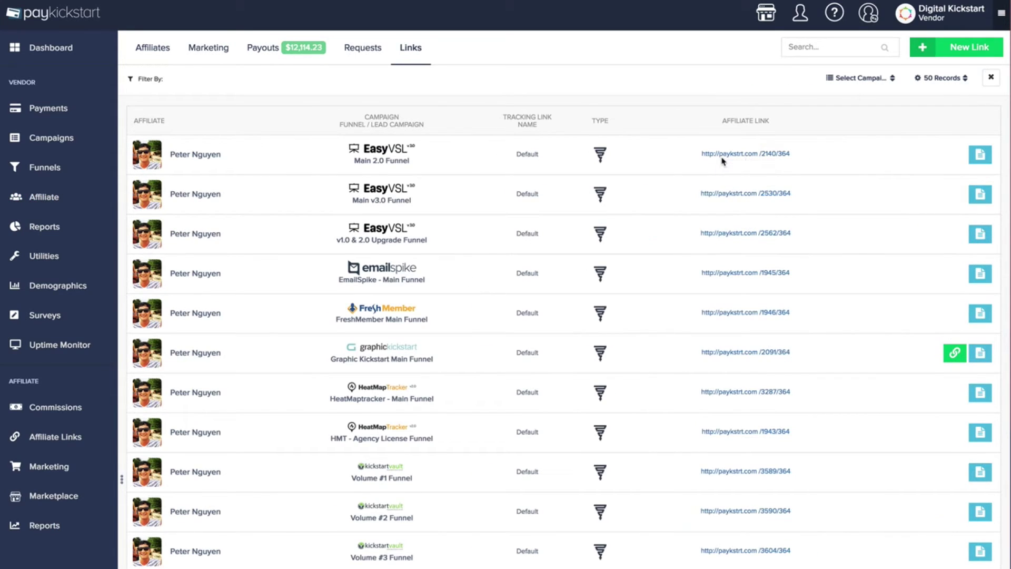
scroll(569, 521, down, 2)
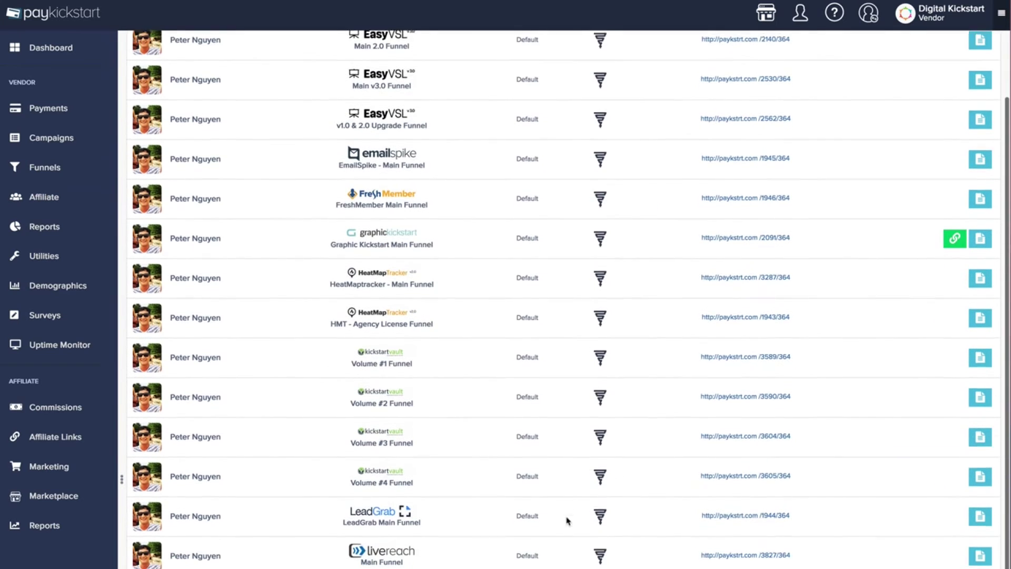
drag(804, 514, 689, 514)
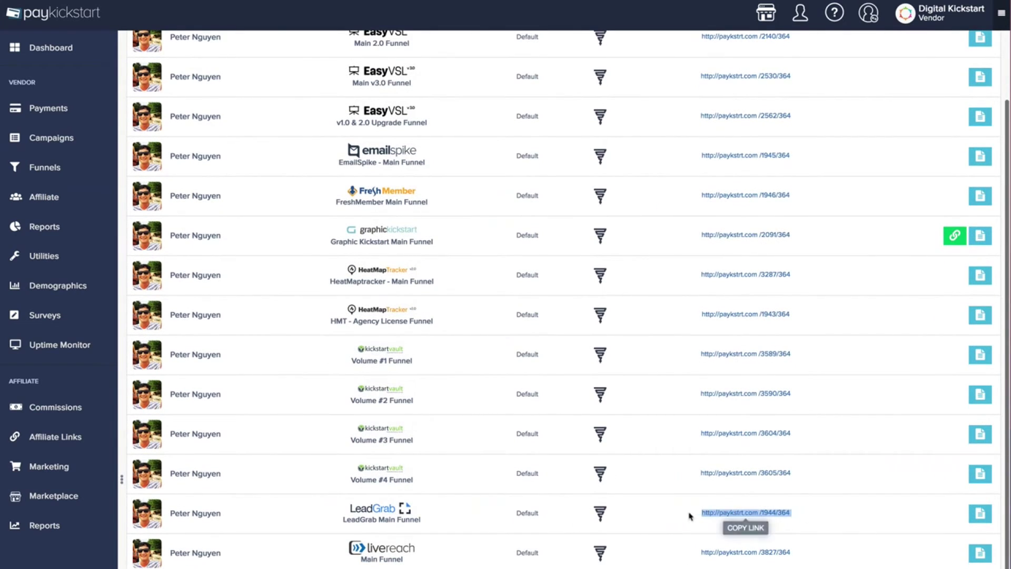
scroll(178, 120, up, 2)
key(alt+Left)
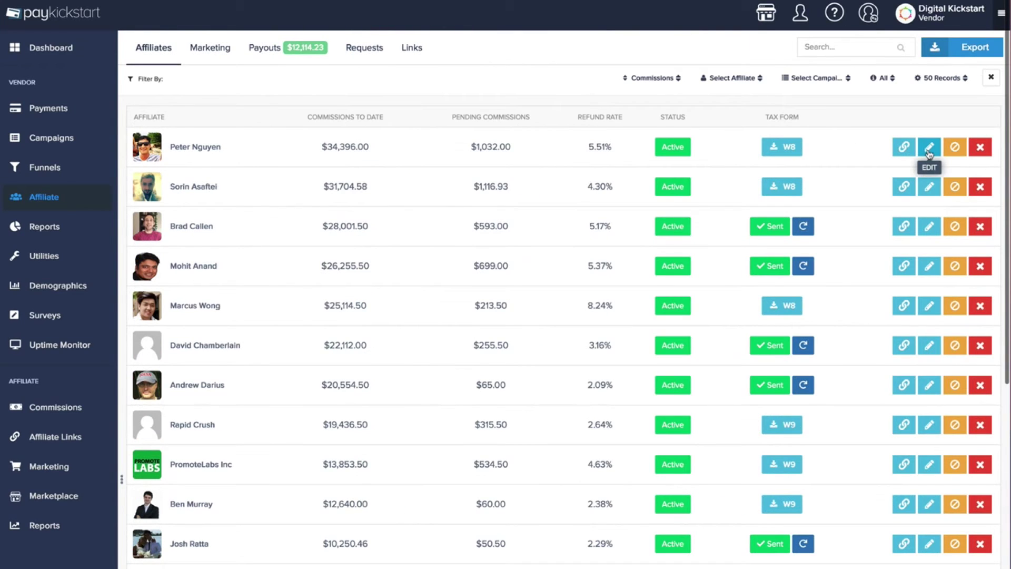
click(929, 149)
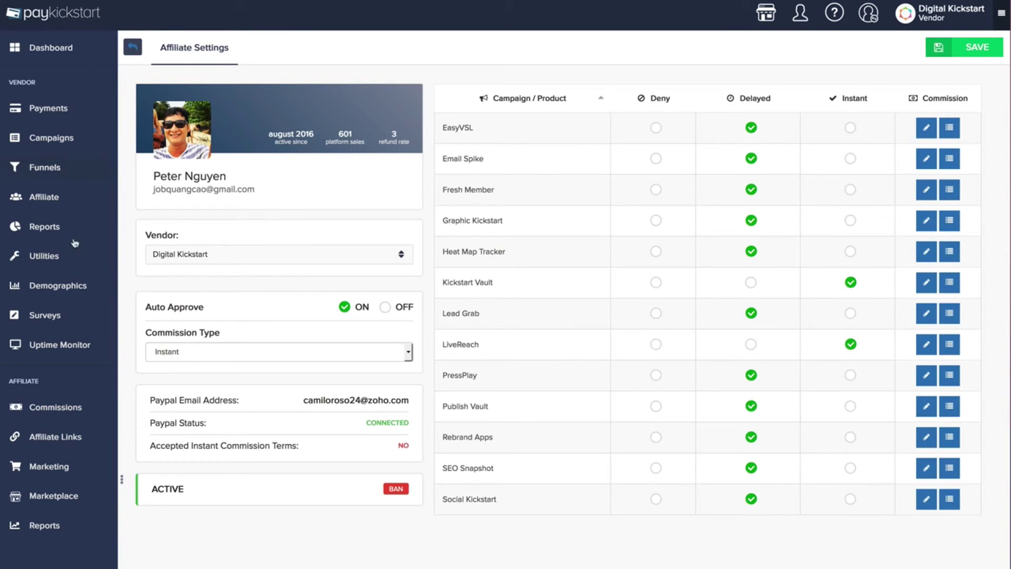
mouse_move(51, 232)
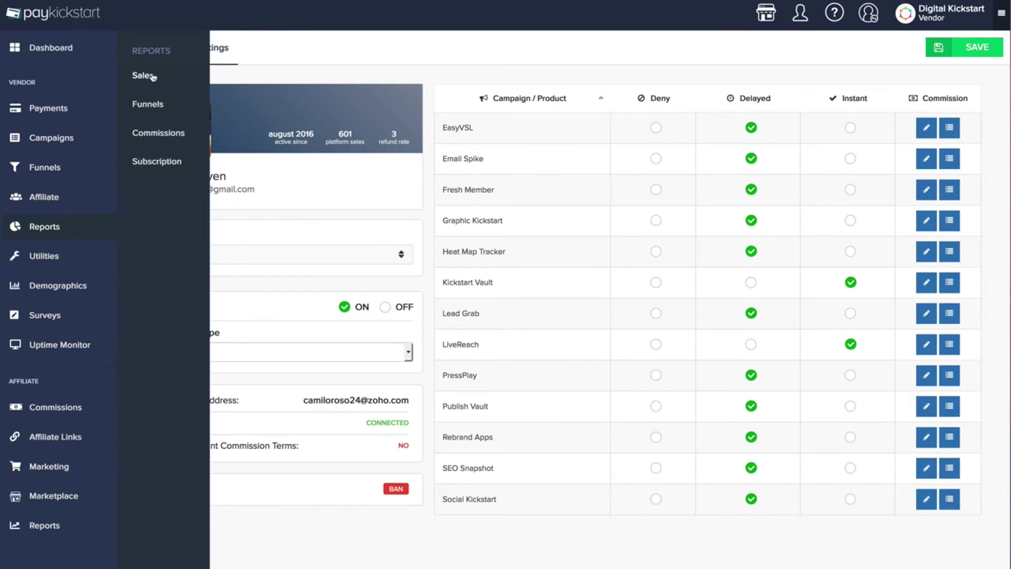
click(145, 76)
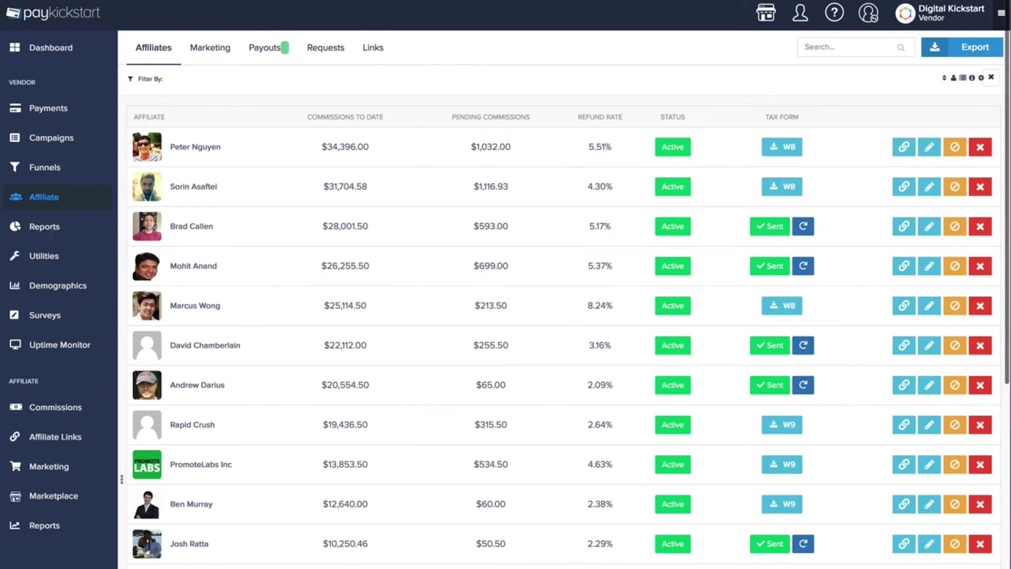
mouse_move(53, 227)
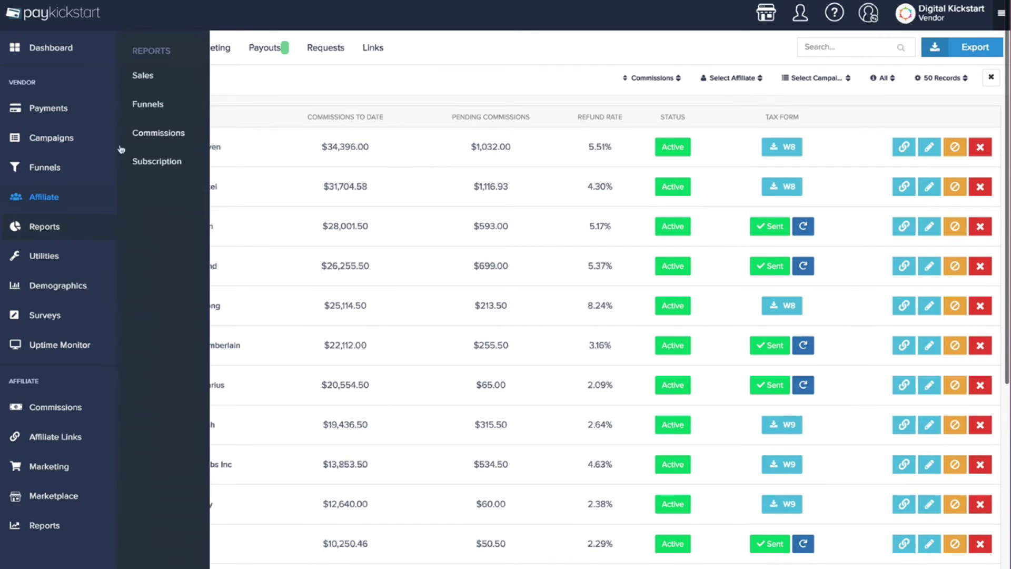
Review the Sales report's current-month revenue, then switch to the Funnels report for 06/24/2018–07/23/2018
click(142, 76)
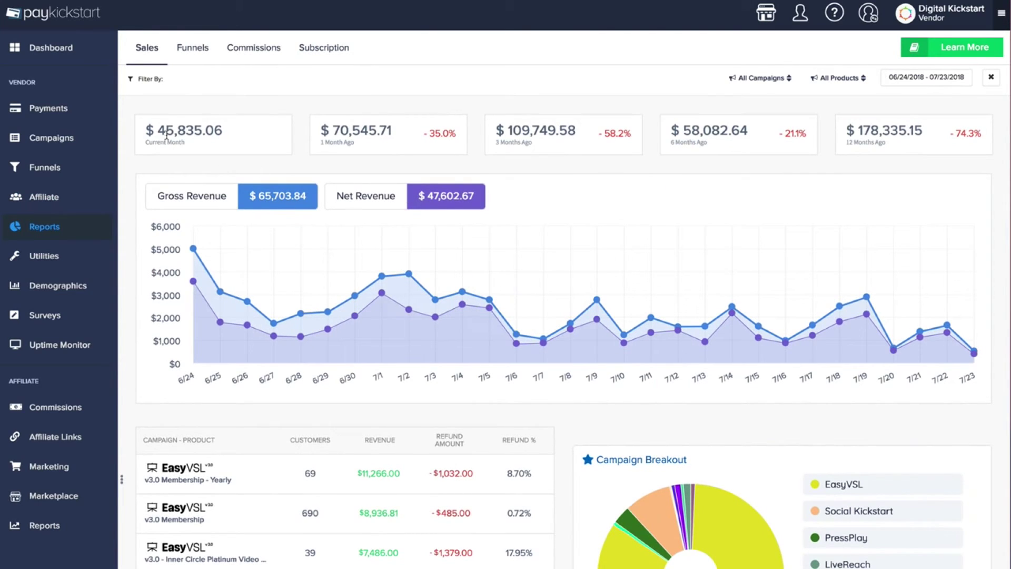
drag(149, 130, 226, 141)
click(248, 139)
click(203, 51)
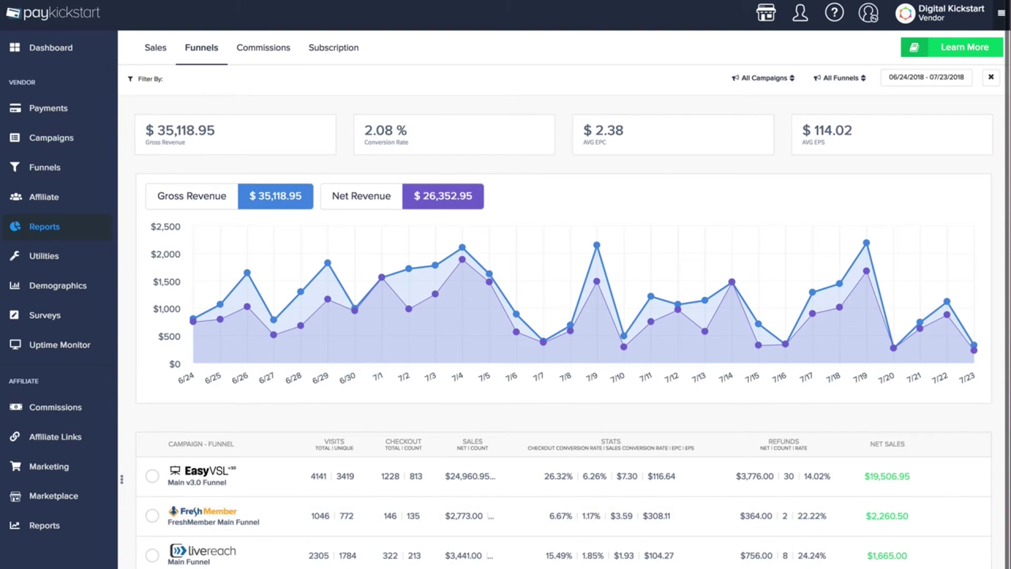
Filter to the EasyVSL Main v3.0 Funnel and view the Commissions report
click(152, 476)
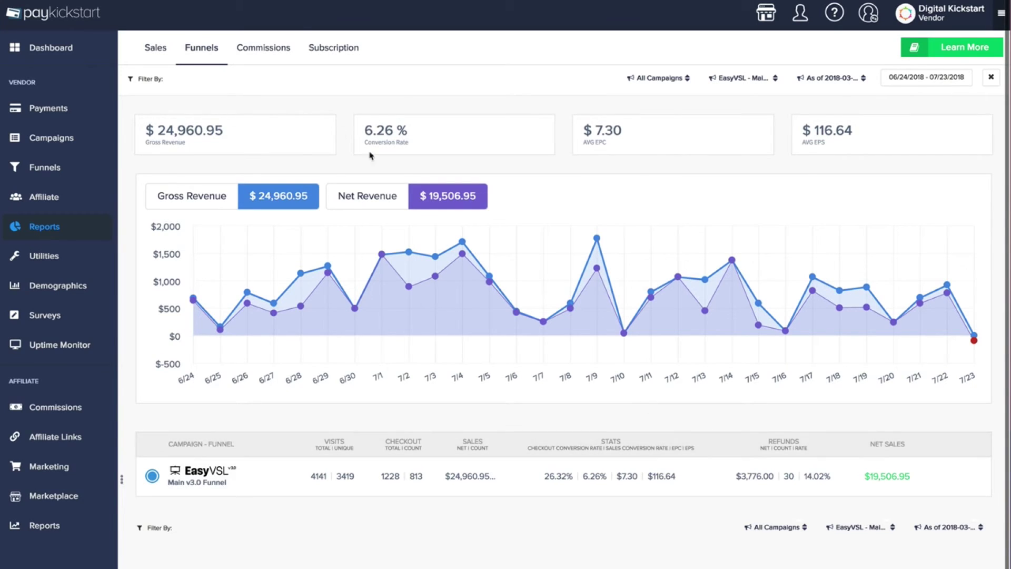
click(255, 46)
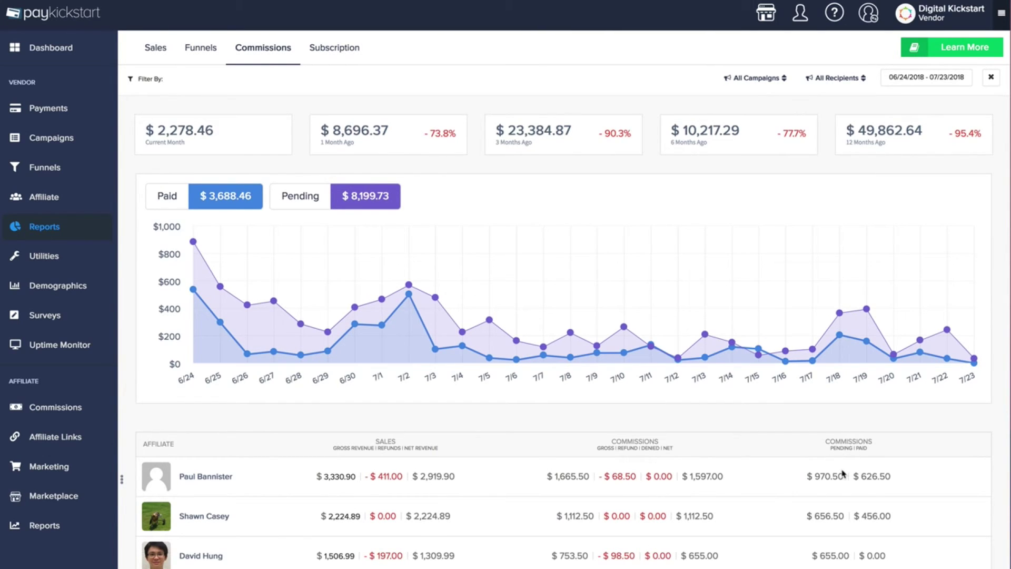
click(356, 50)
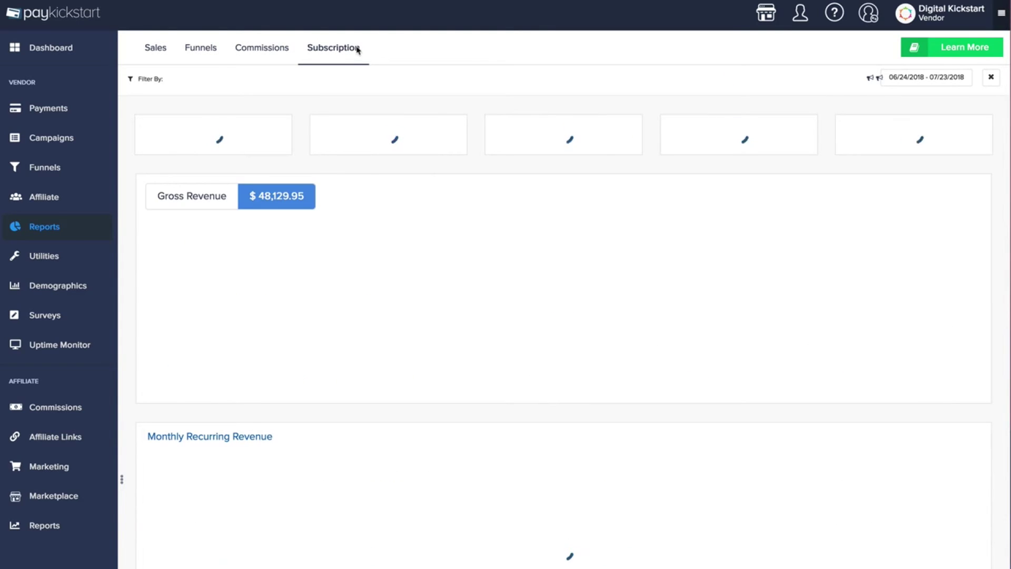
scroll(370, 211, down, 1)
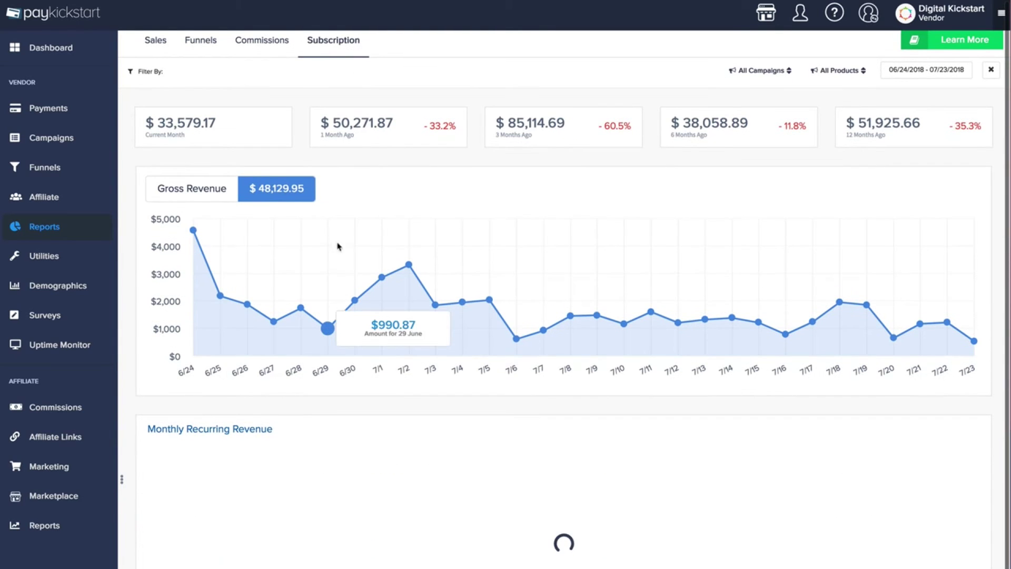
scroll(382, 259, down, 2)
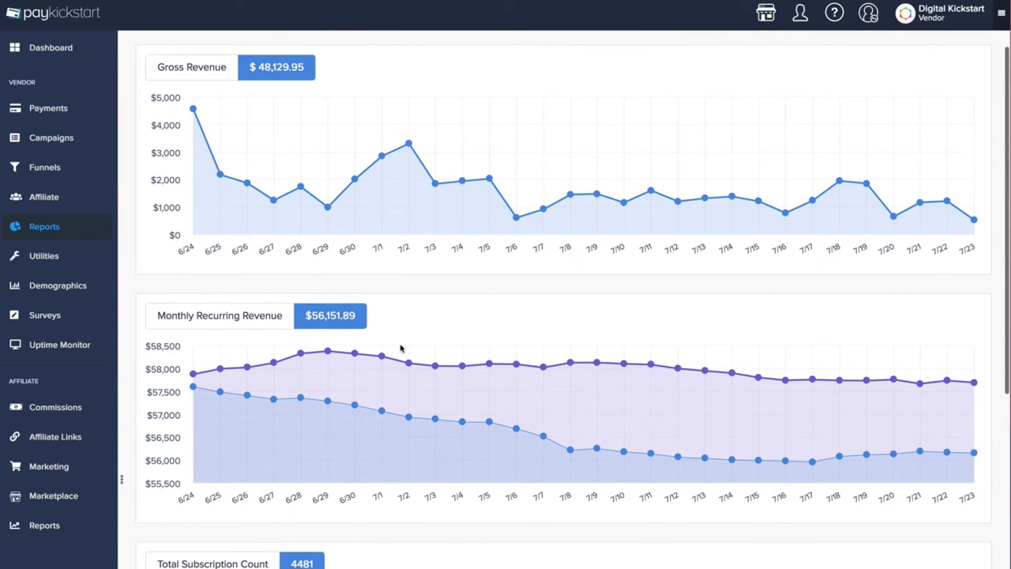
scroll(532, 361, down, 3)
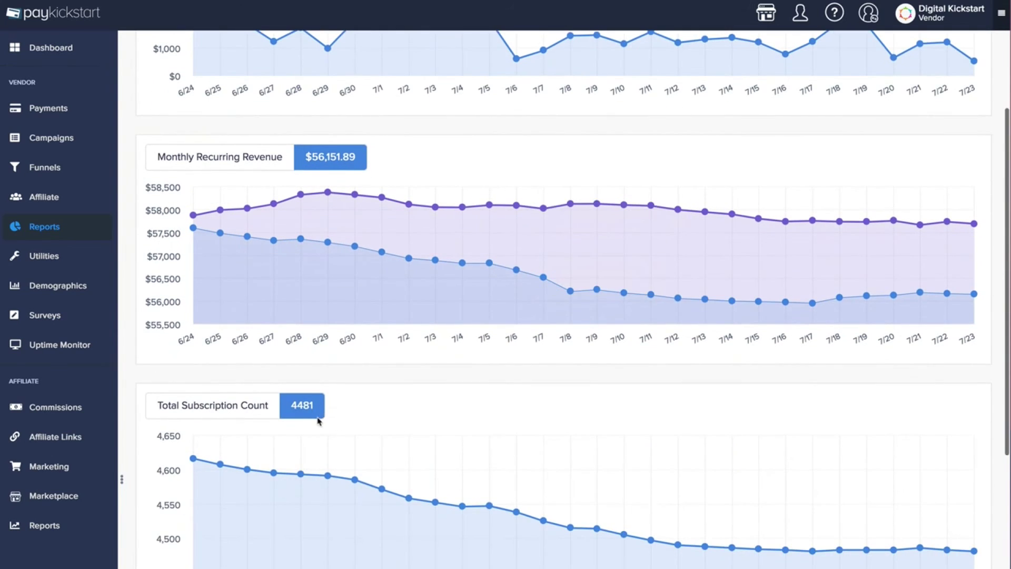
scroll(318, 421, down, 2)
scroll(326, 551, down, 10)
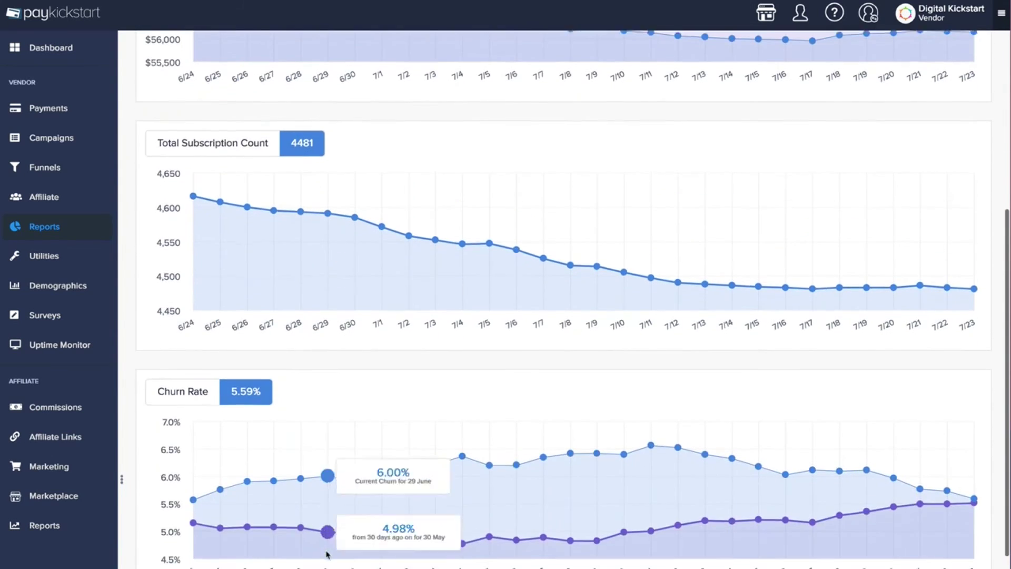
scroll(326, 551, up, 2)
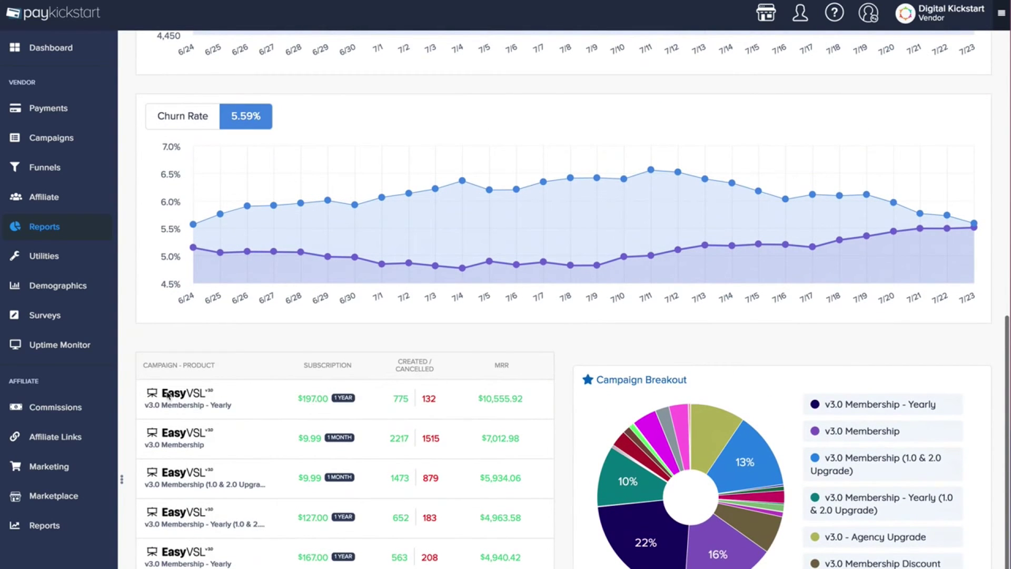
drag(296, 401, 329, 398)
click(344, 398)
drag(394, 400, 404, 399)
click(416, 403)
drag(477, 400, 533, 401)
click(533, 400)
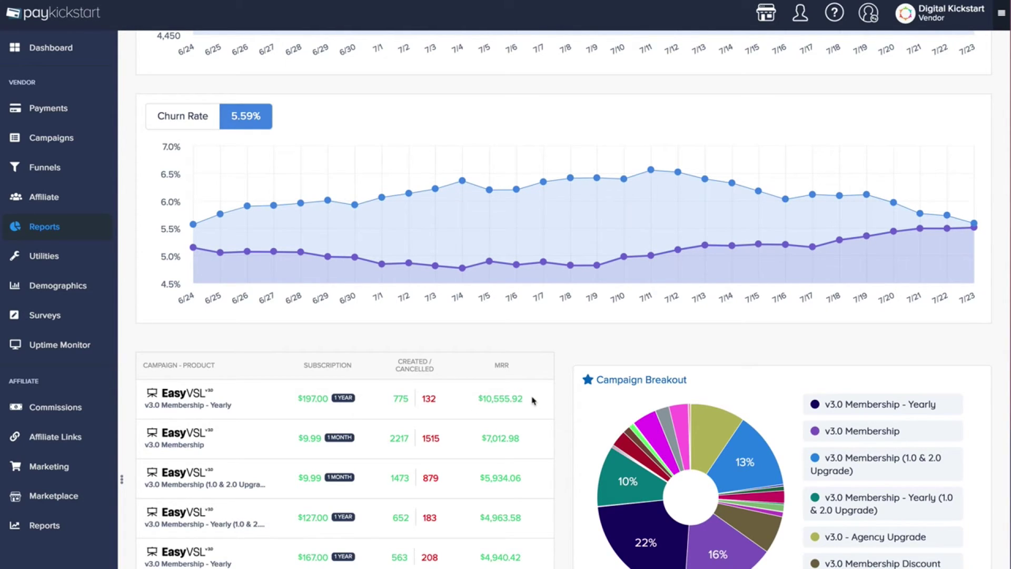
scroll(467, 471, up, 15)
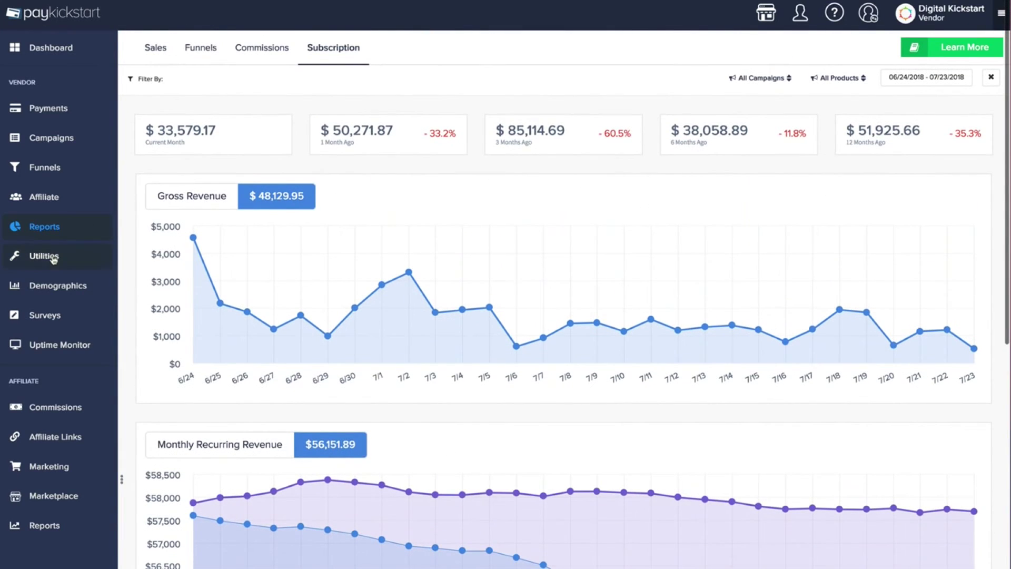
Start a manual transaction for the Fresh Member campaign's Lifetime product
click(93, 256)
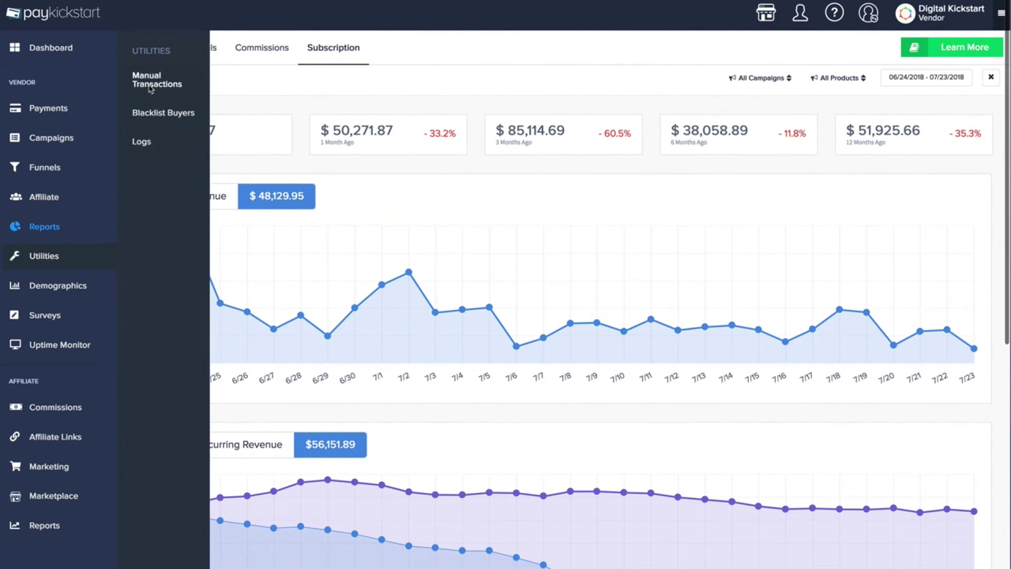
click(151, 89)
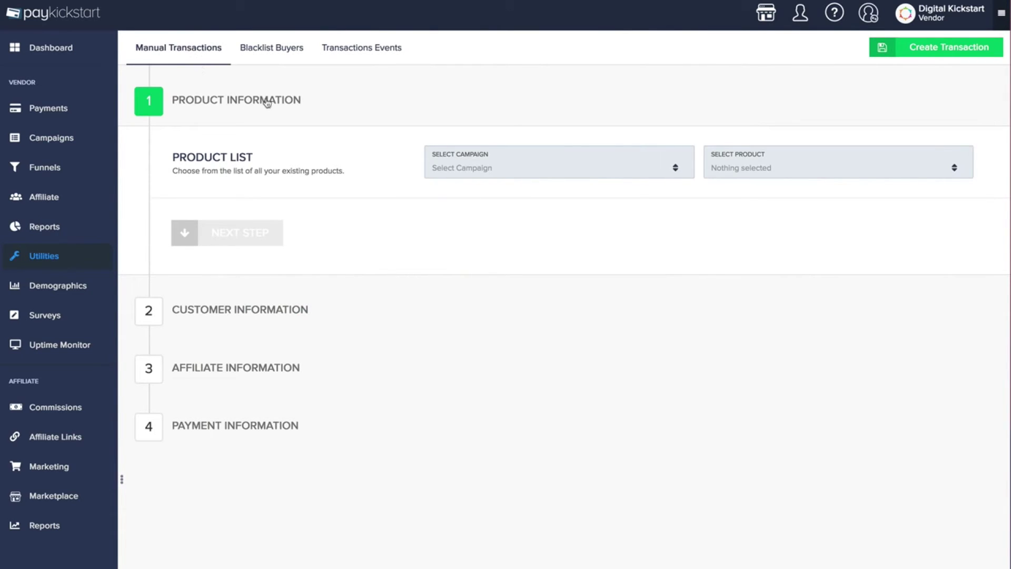
click(486, 170)
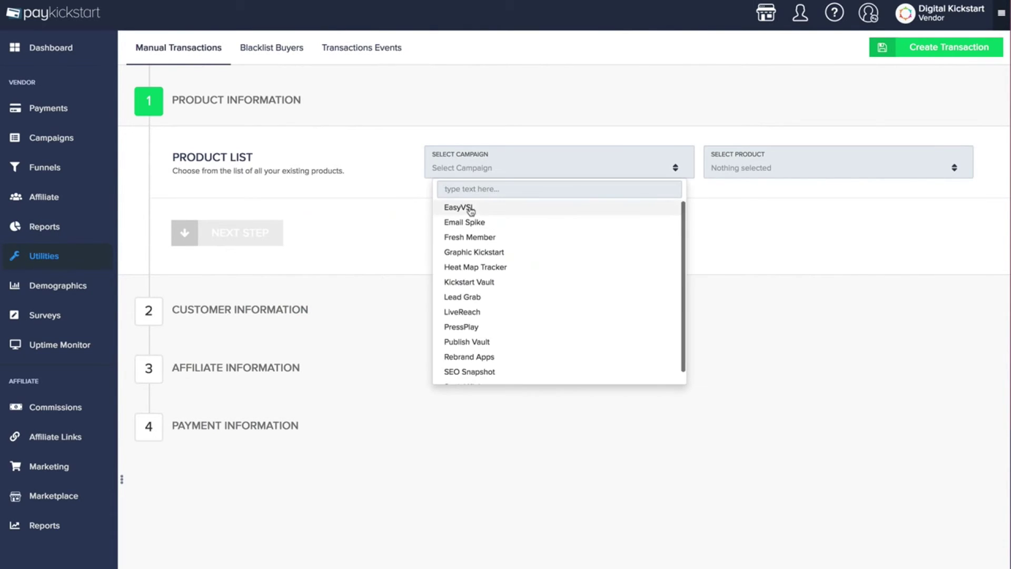
click(467, 237)
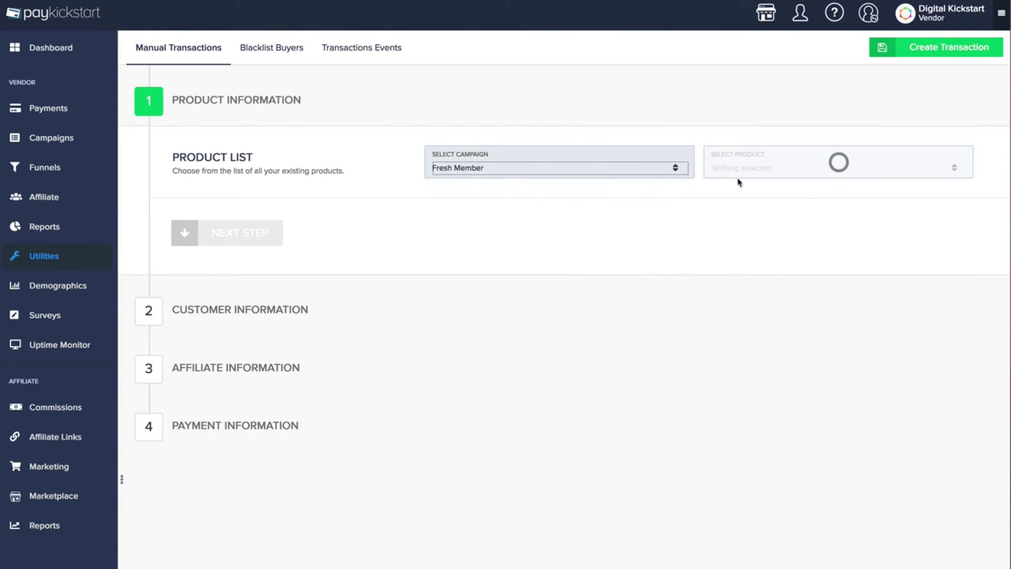
click(740, 170)
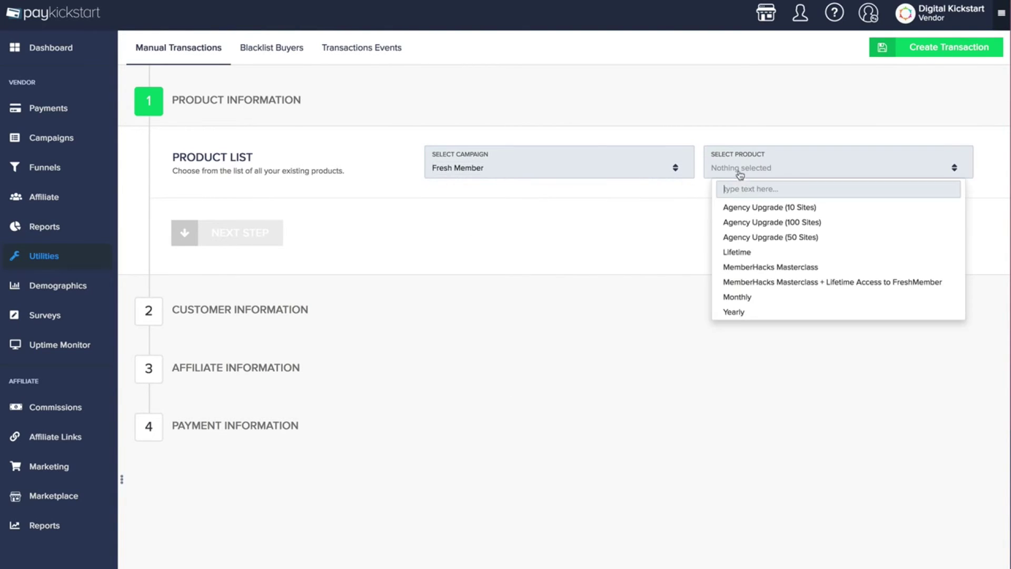
click(736, 251)
click(221, 237)
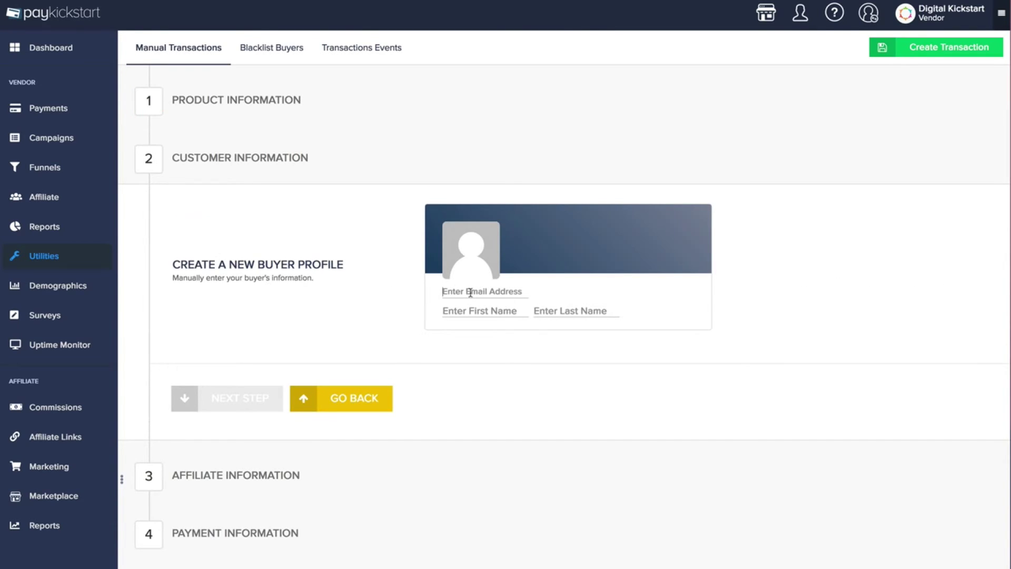
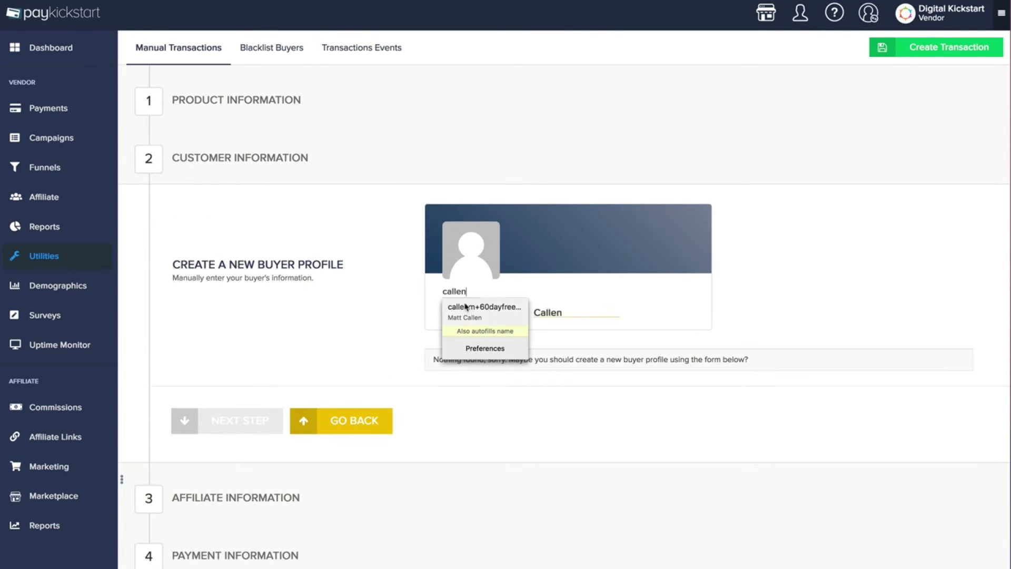
Autofill the buyer's email and name, leave the affiliate blank, and continue to payment
click(465, 306)
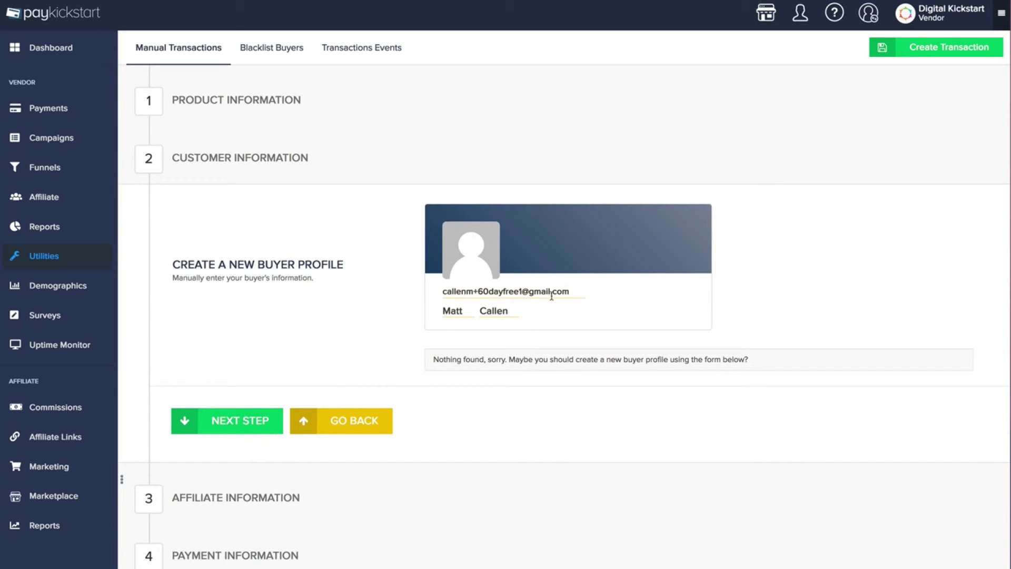
click(234, 422)
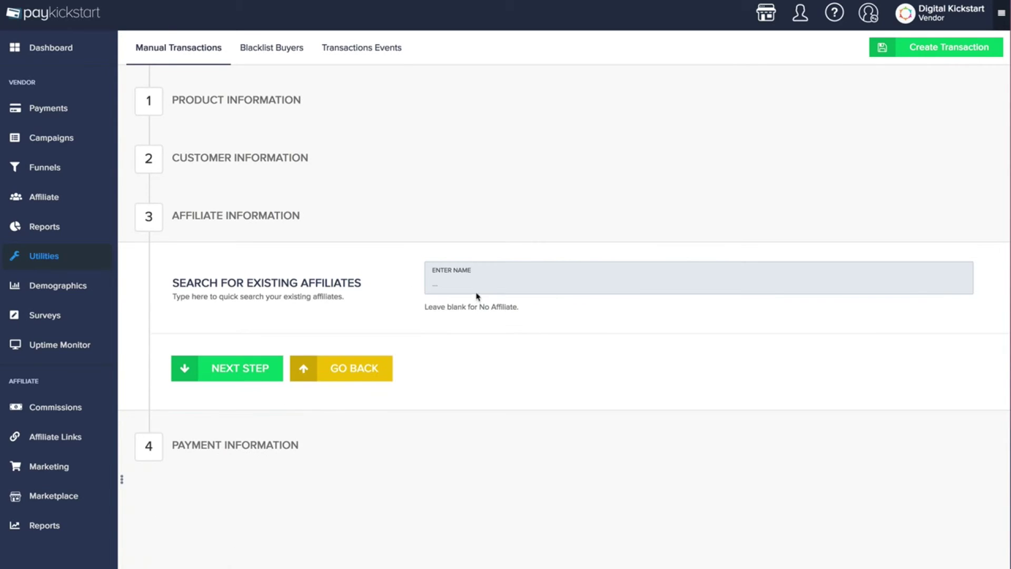
click(273, 367)
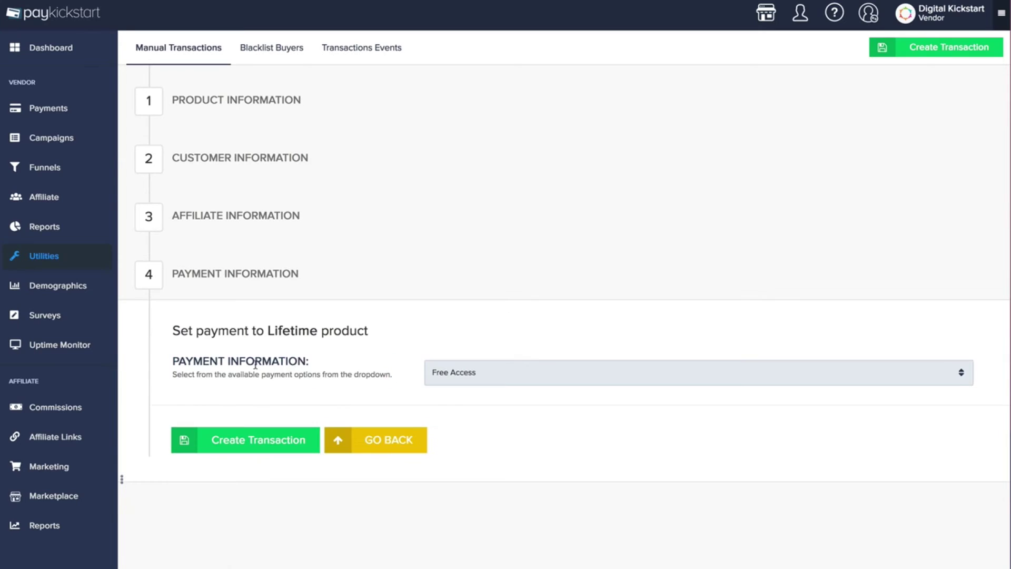
Try Offline Payment, Payment On File and Stripe credit card options, then view Blacklist Buyers
click(470, 378)
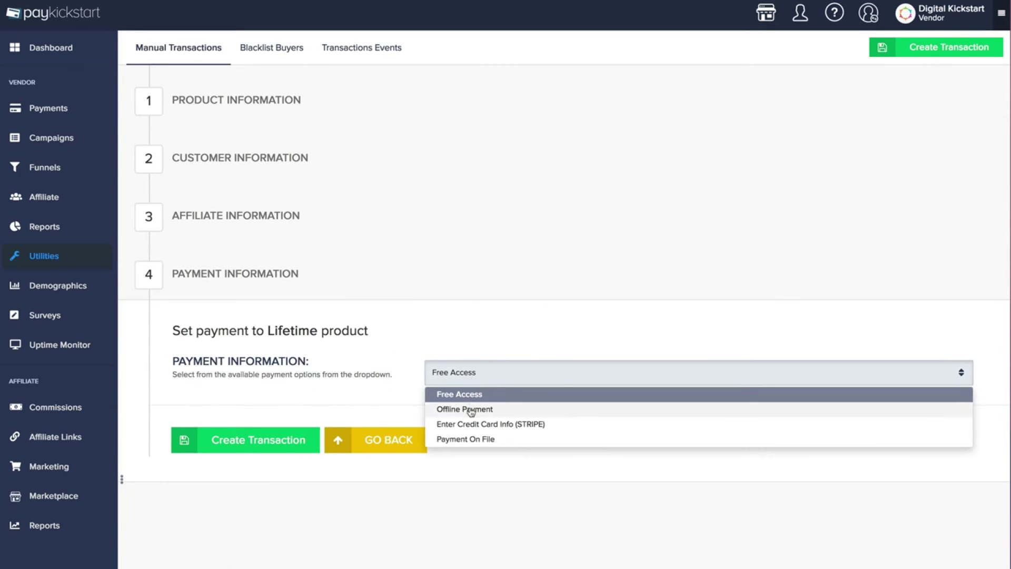
click(470, 409)
click(479, 377)
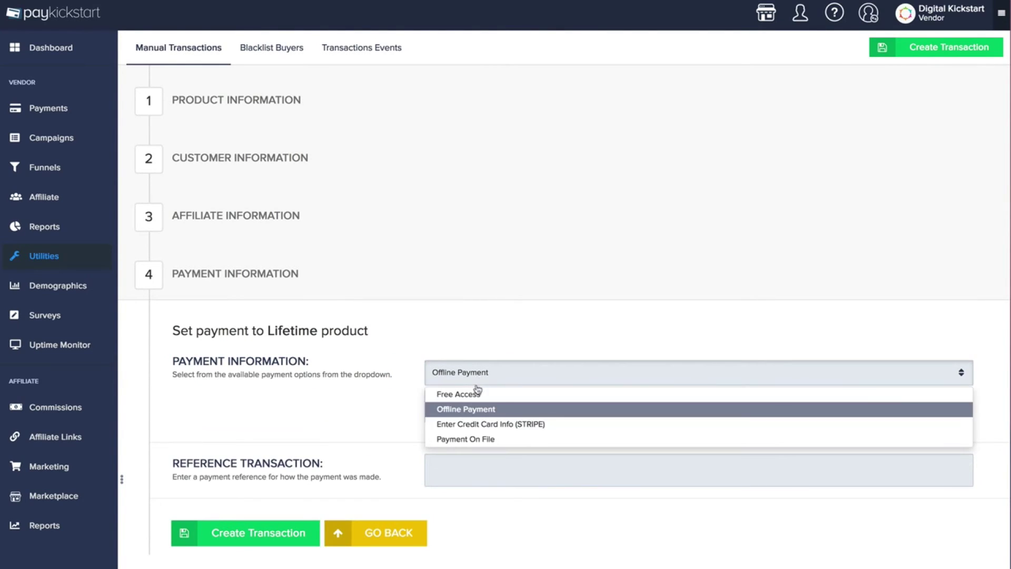
click(475, 439)
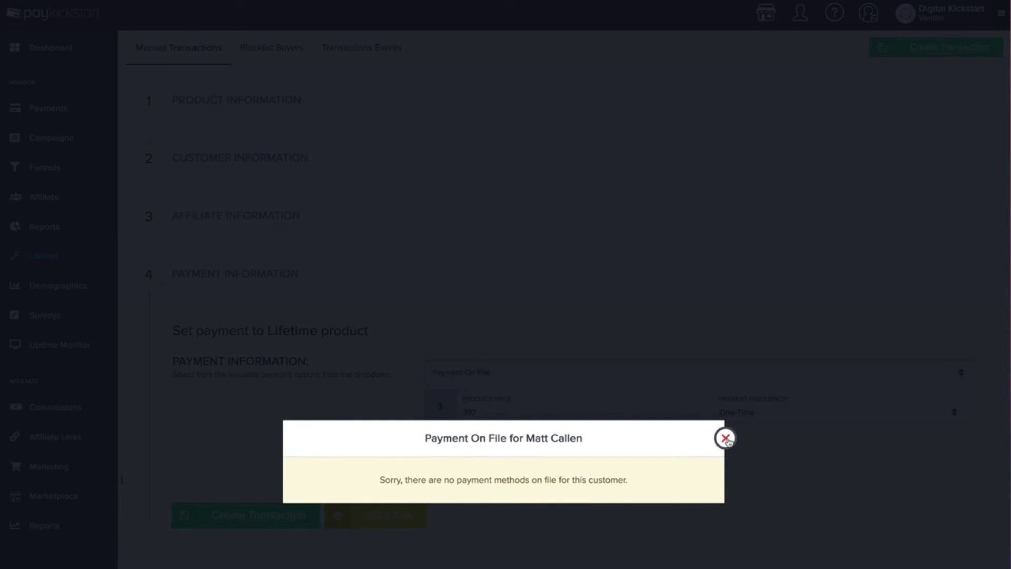
click(726, 439)
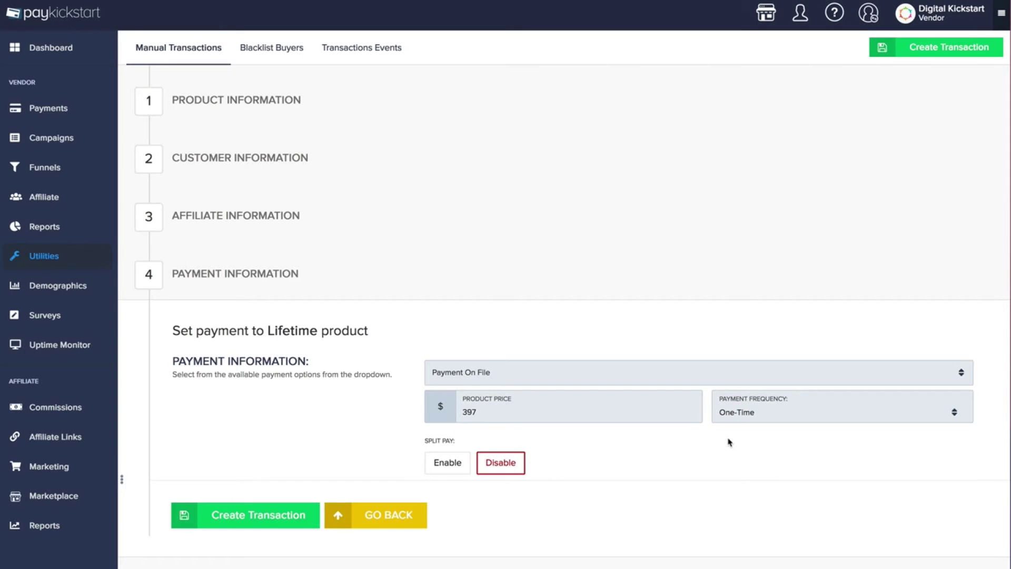
click(489, 372)
click(480, 423)
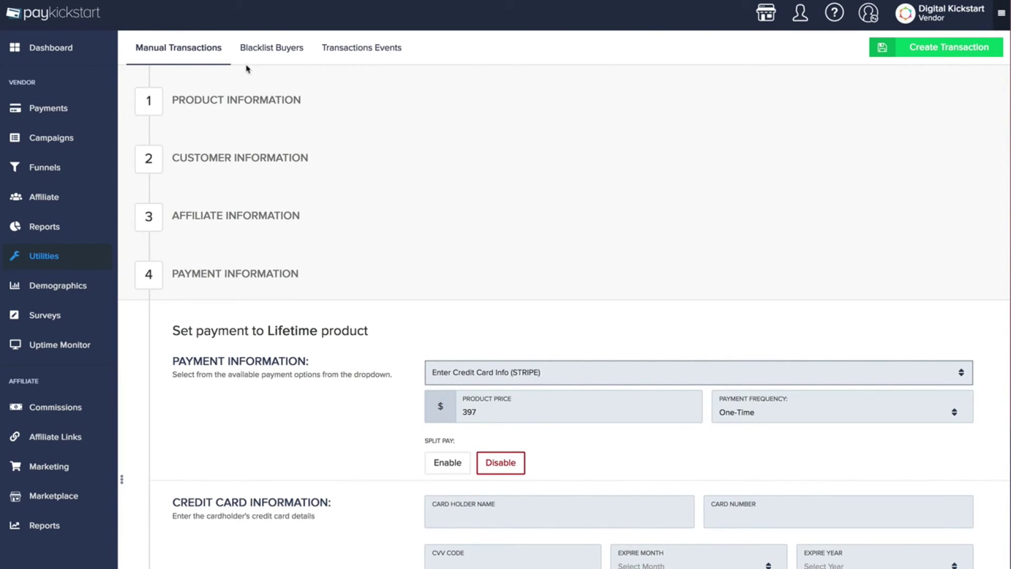
click(263, 56)
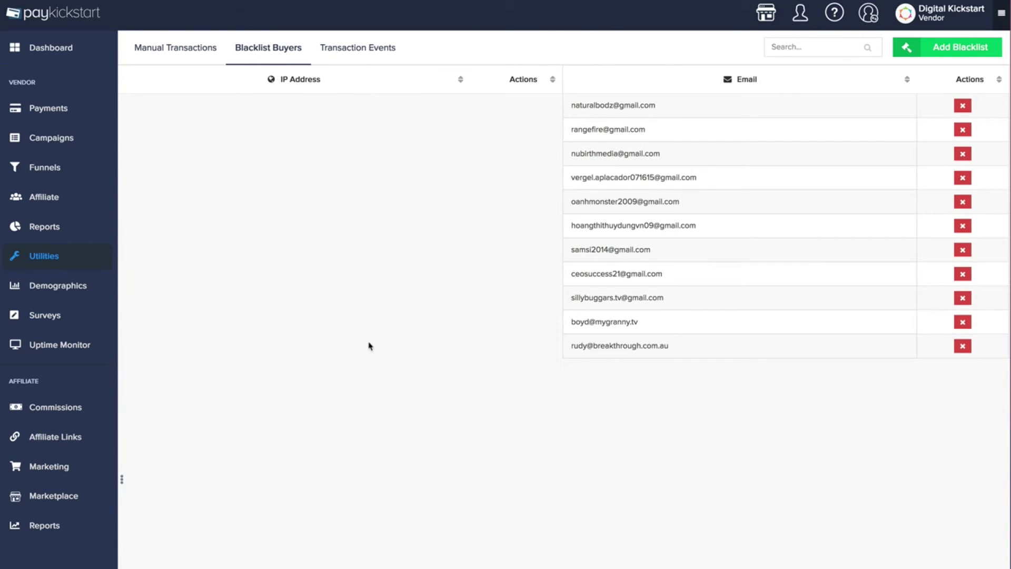
Show the Transaction Events log listing the Jul 23, 2018 customer transactions
click(360, 55)
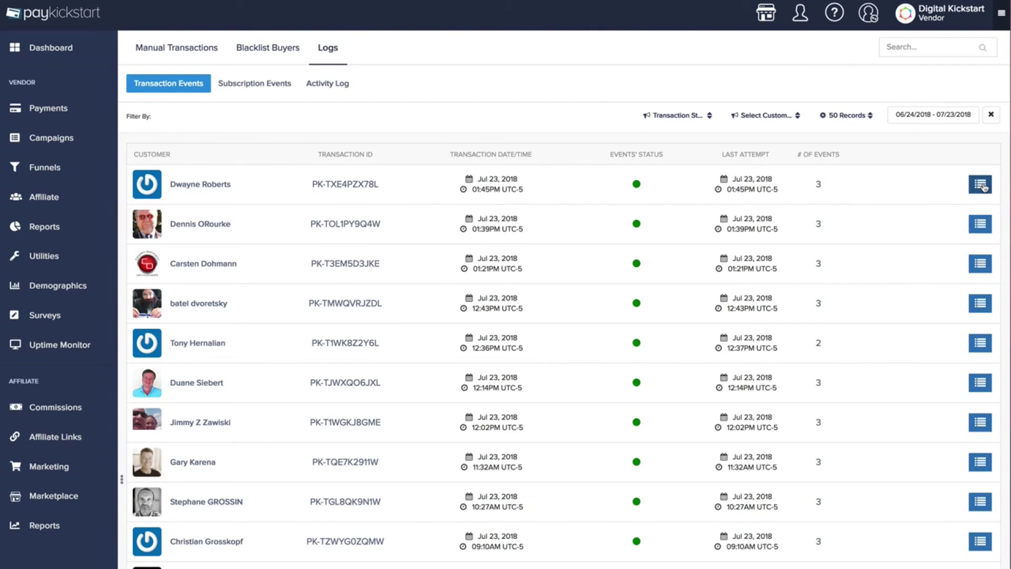
click(981, 184)
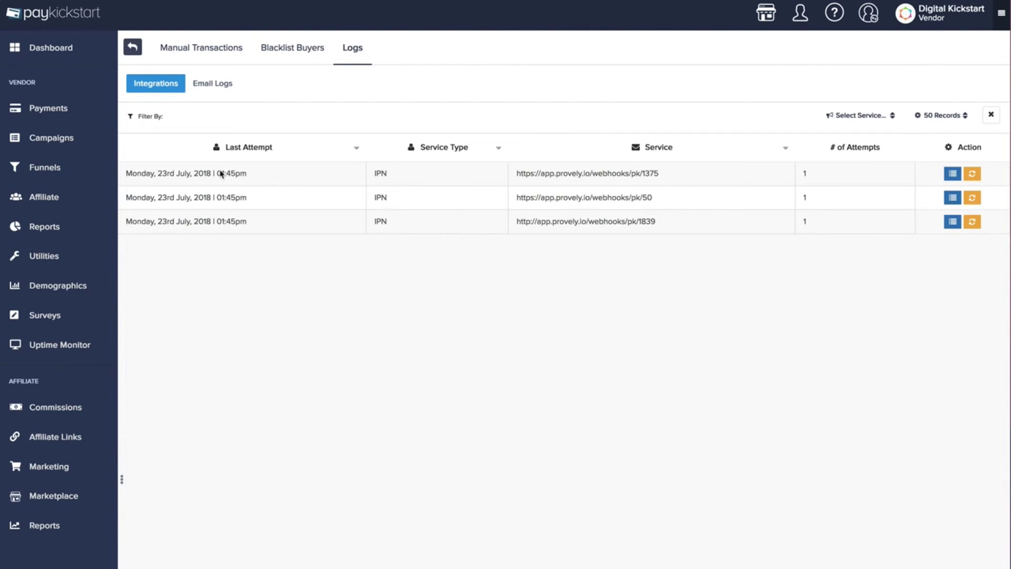
drag(513, 169, 660, 223)
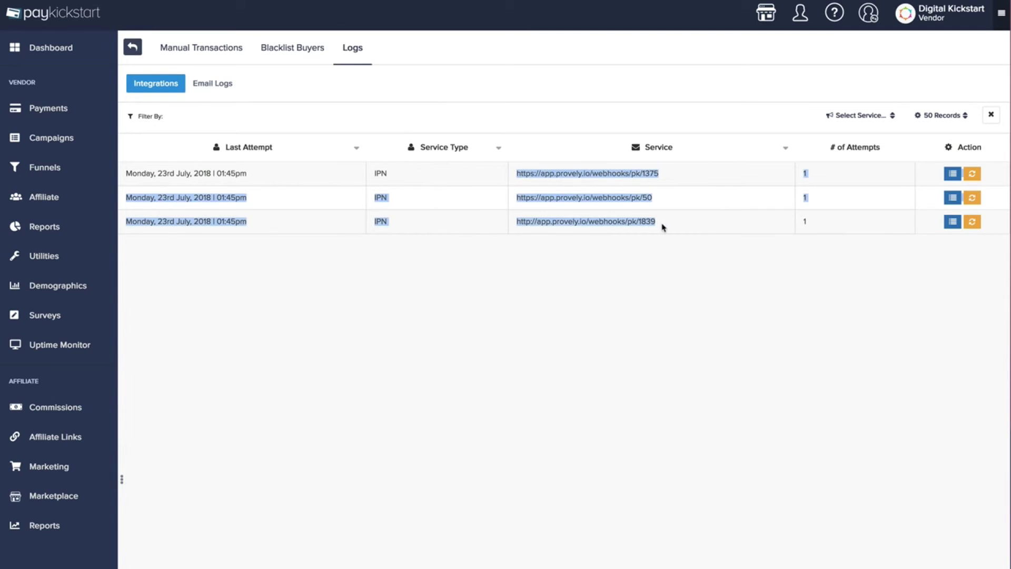
click(756, 200)
drag(801, 163, 815, 226)
click(817, 230)
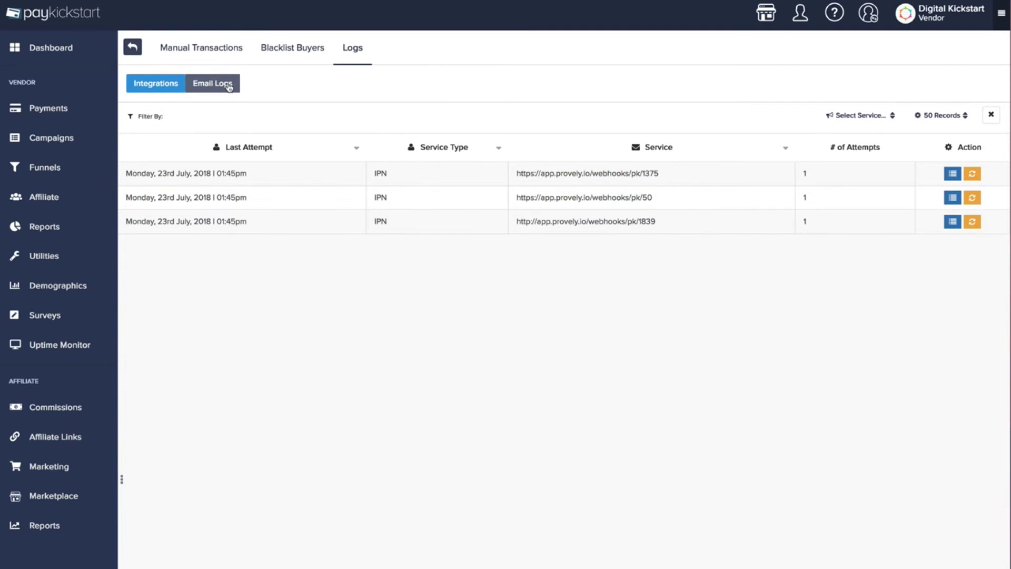
click(230, 87)
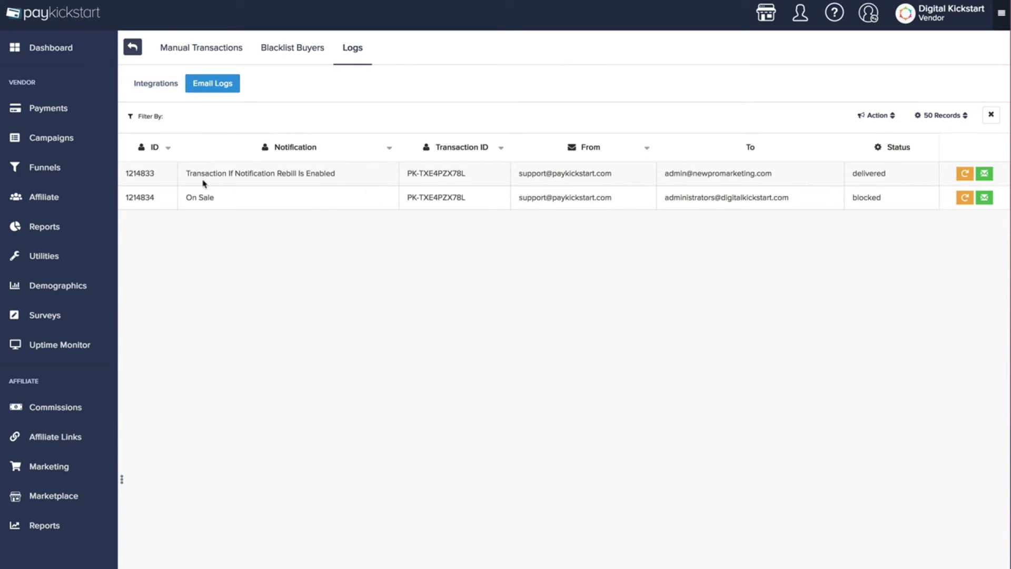
drag(184, 178, 371, 182)
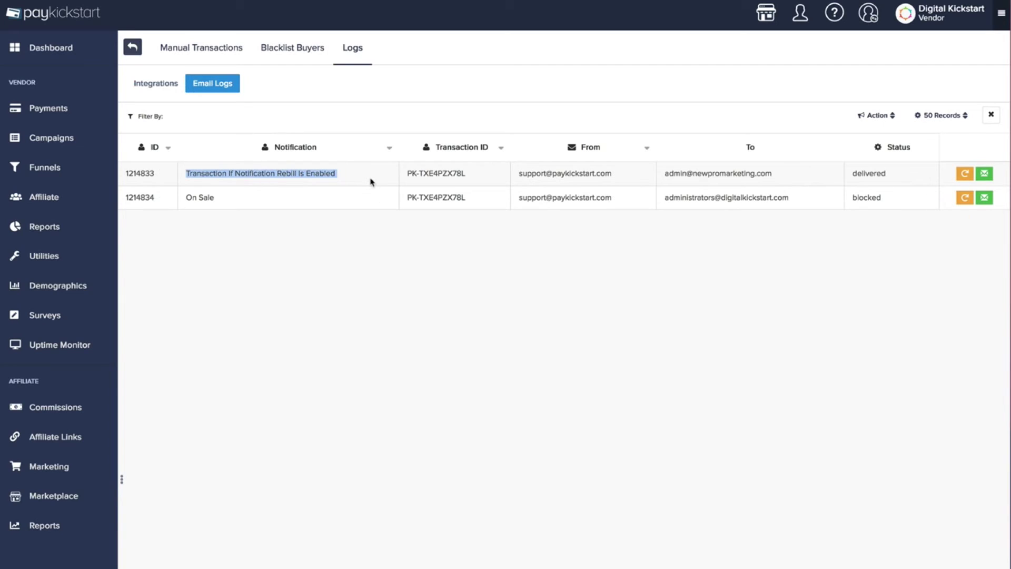
click(281, 175)
double_click(862, 175)
click(861, 174)
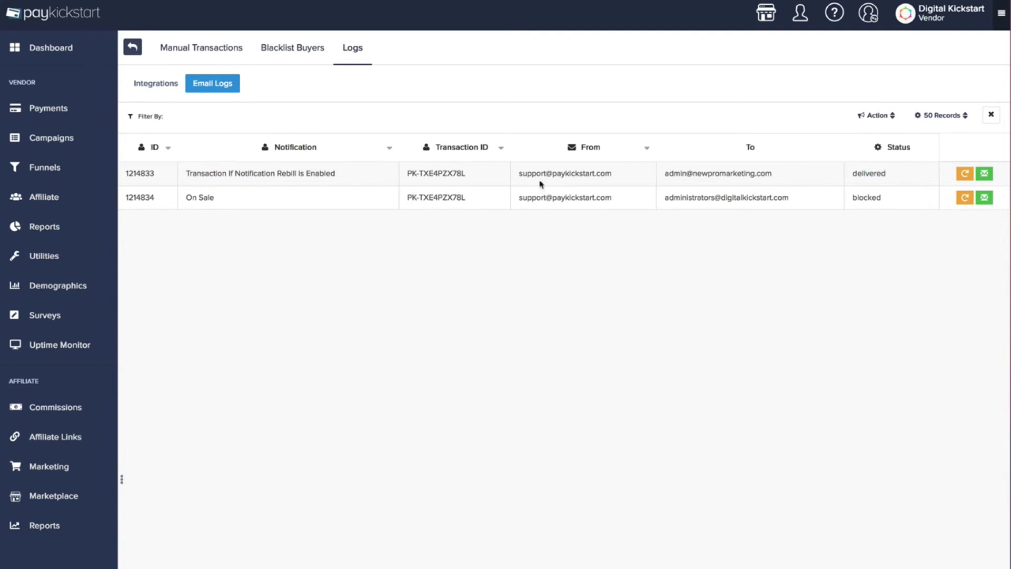
click(984, 200)
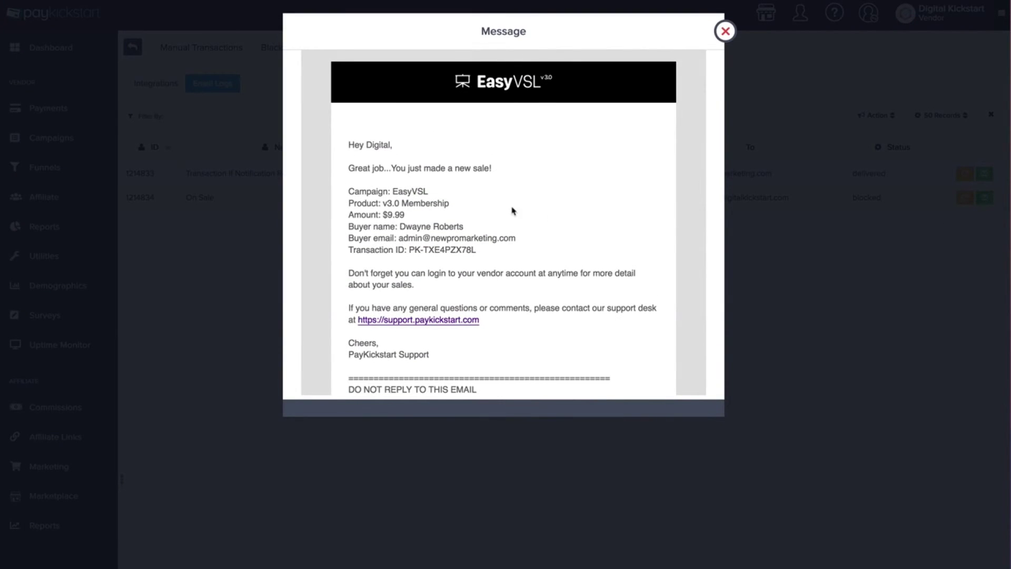
scroll(512, 210, down, 3)
scroll(512, 210, up, 3)
click(723, 40)
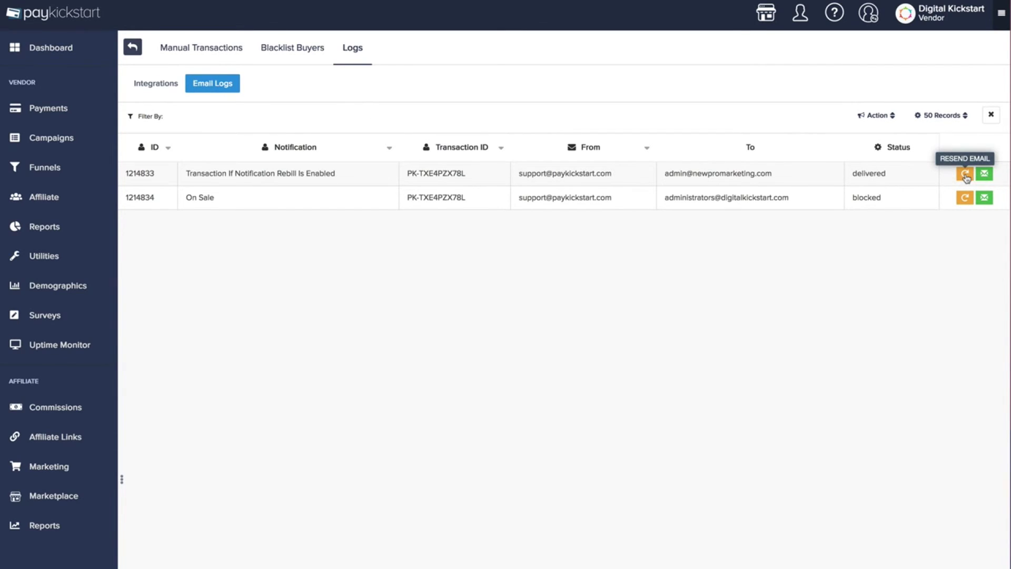
click(347, 57)
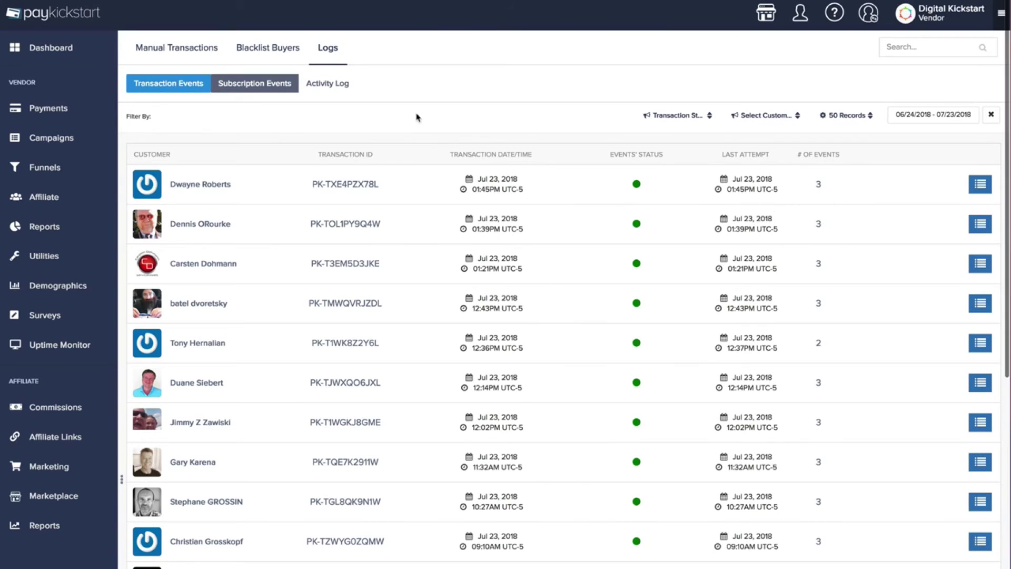
right_click(325, 93)
Highlight the first two Subscription Events descriptions, then move on to the Activity Log
key(Escape)
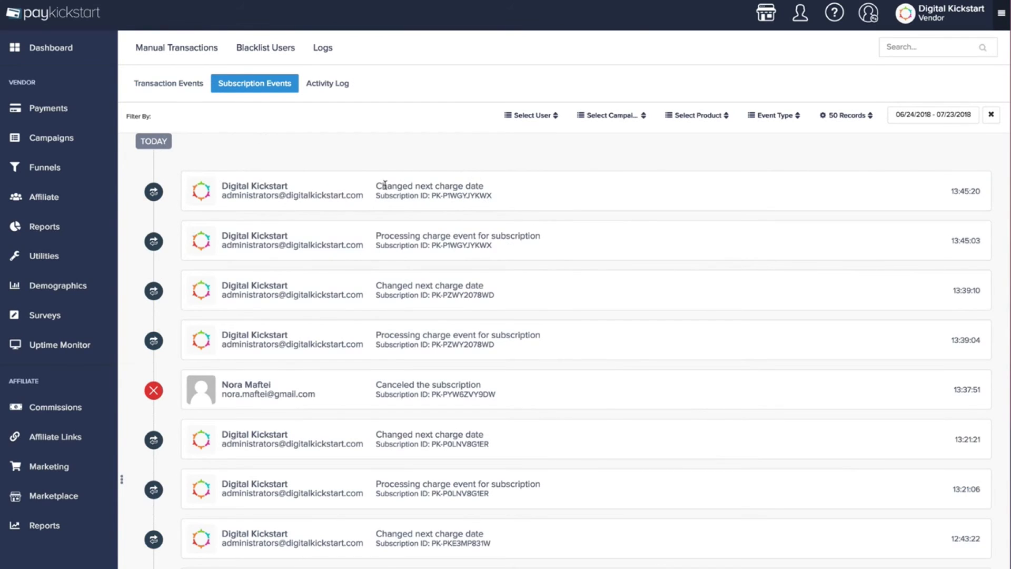
drag(375, 189, 490, 189)
click(491, 191)
drag(377, 185, 494, 188)
drag(376, 237, 551, 239)
click(550, 239)
scroll(374, 284, down, 5)
scroll(377, 269, up, 10)
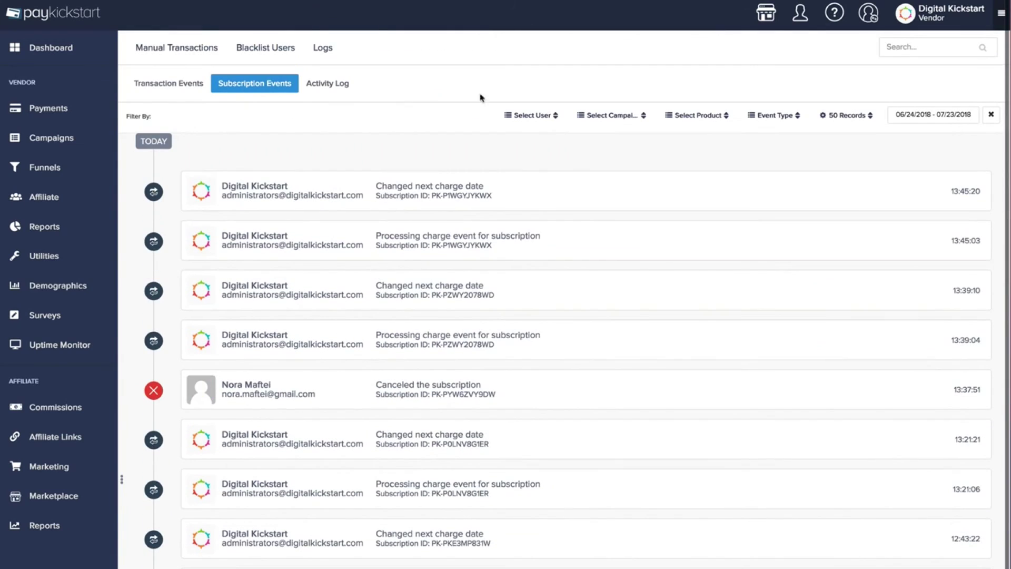
key(ctrl+Tab)
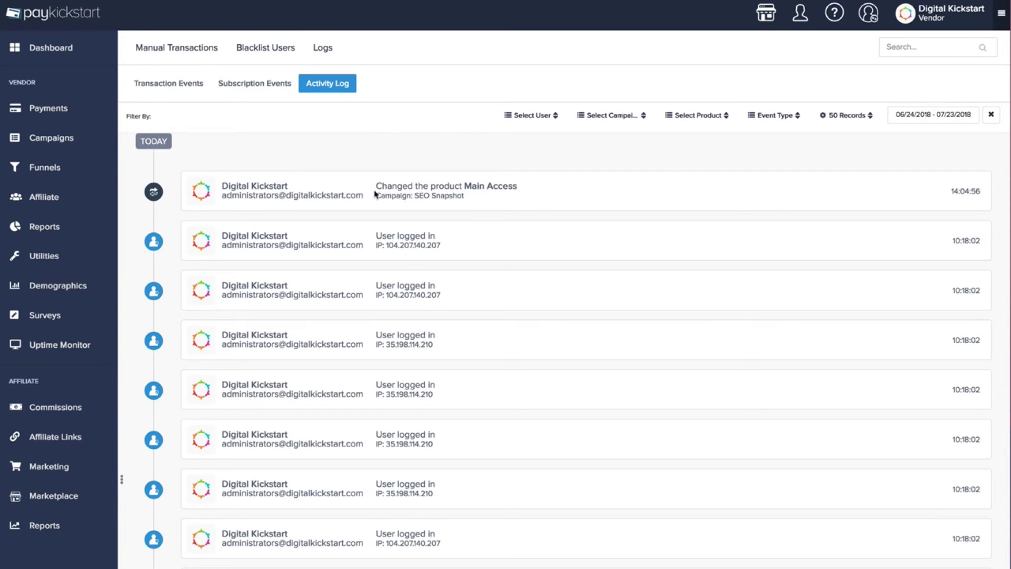
drag(375, 190, 521, 200)
click(523, 202)
scroll(523, 208, down, 1)
scroll(523, 208, up, 1)
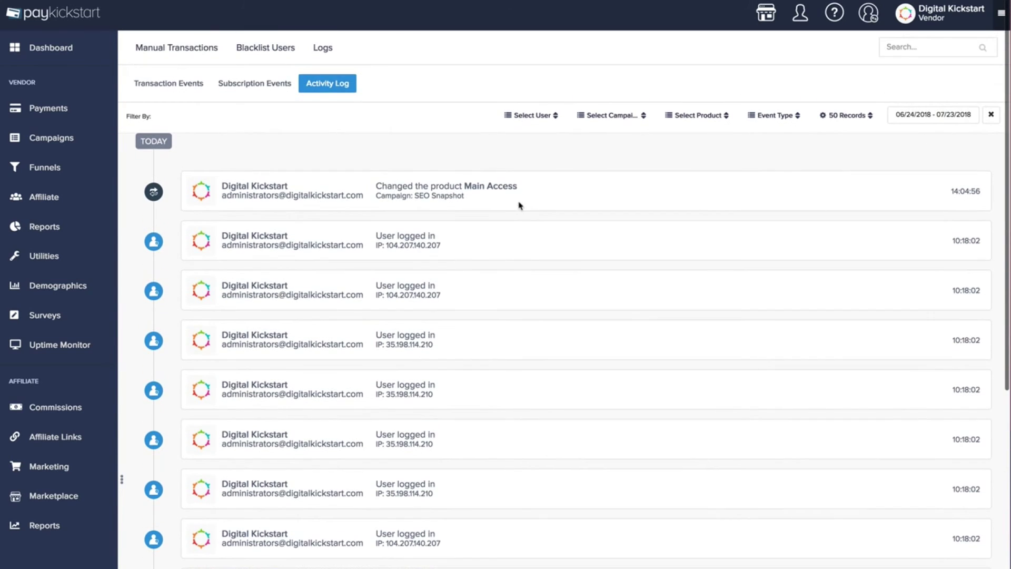
scroll(449, 248, down, 20)
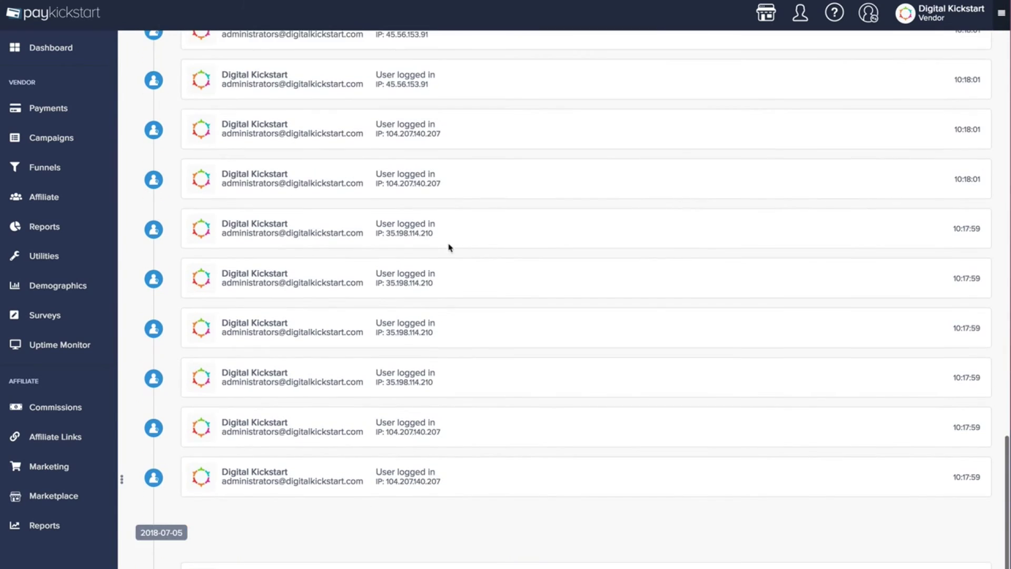
scroll(480, 362, down, 1)
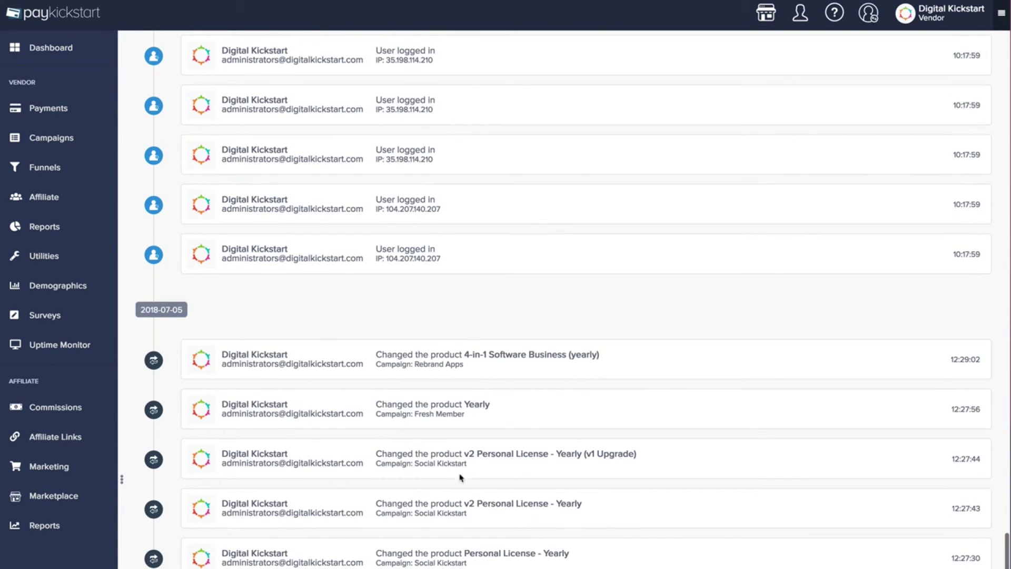
scroll(436, 438, up, 5)
scroll(419, 413, up, 3)
scroll(406, 379, down, 8)
scroll(501, 406, up, 15)
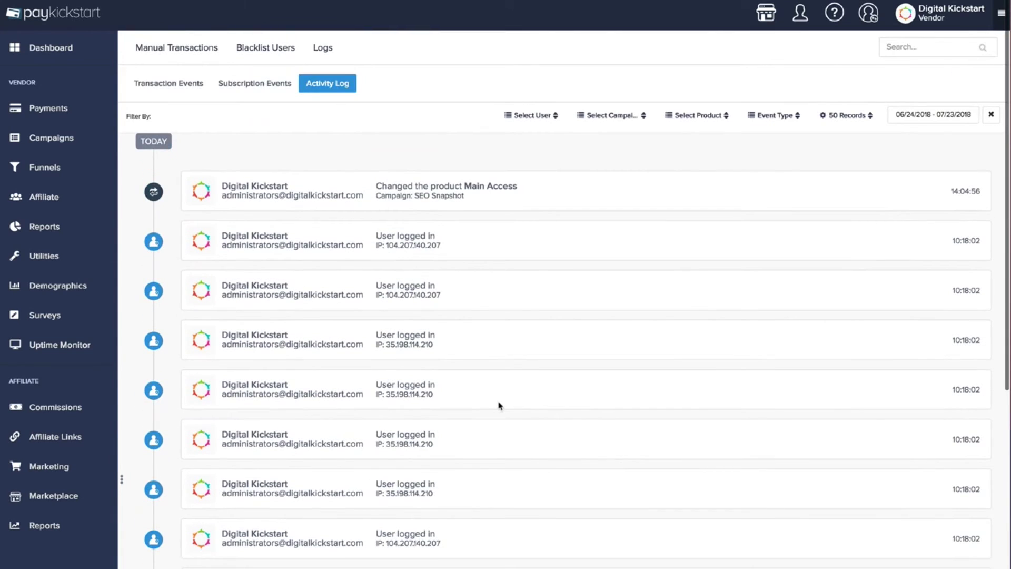
Open the Demographics dashboard and scroll past the device, browser and platform charts to the Buyers grid
click(65, 290)
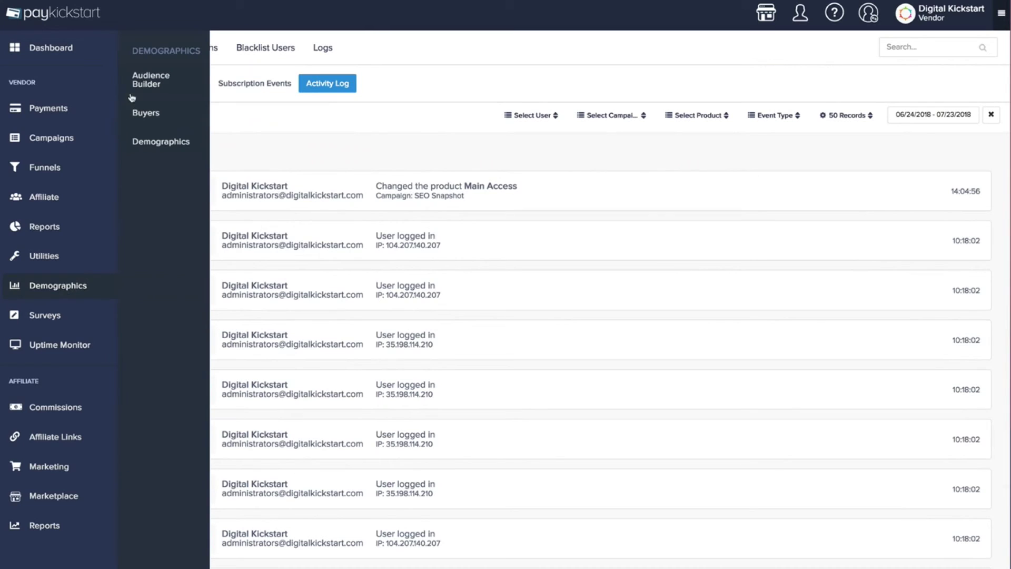
click(146, 138)
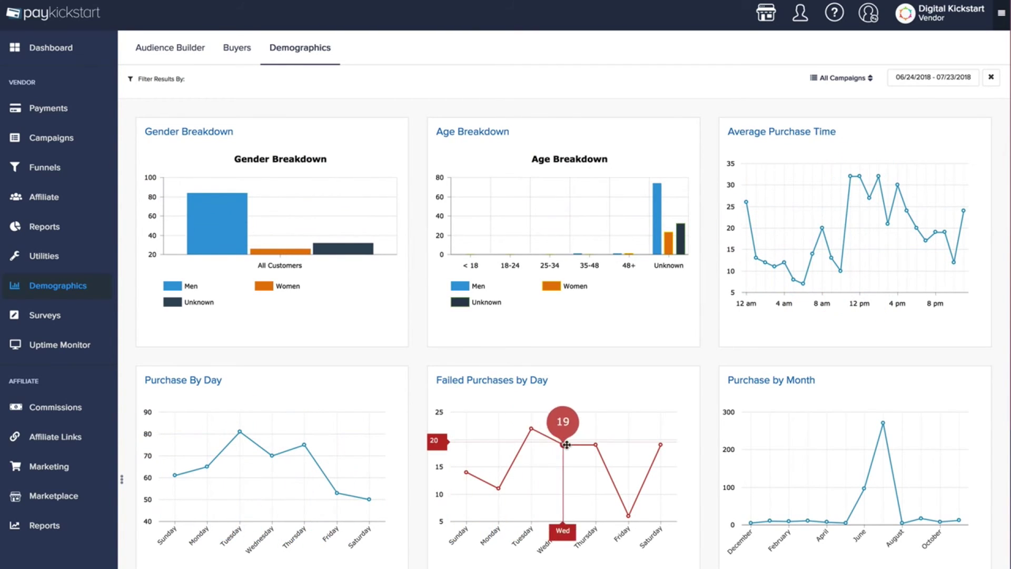
scroll(842, 440, down, 2)
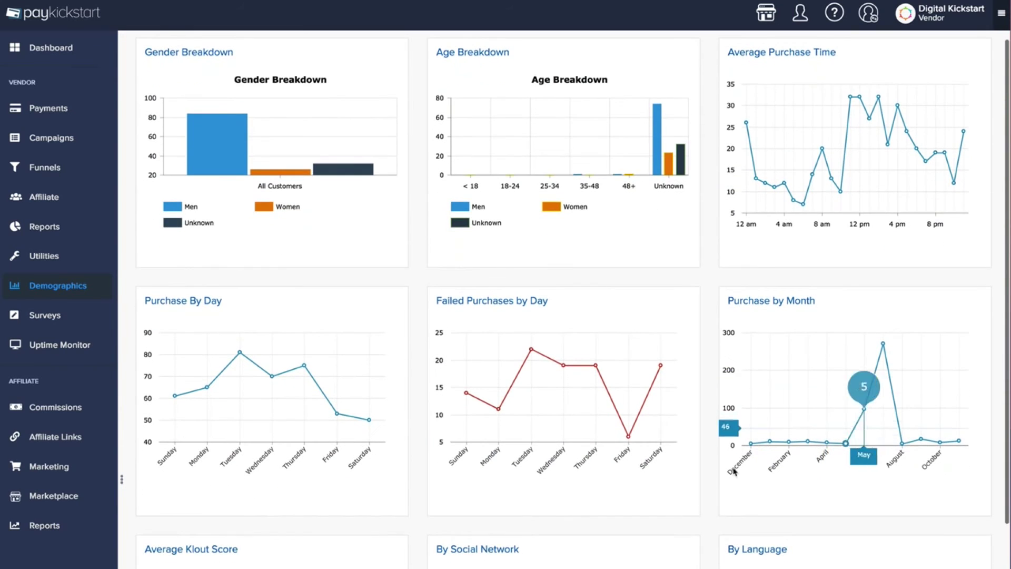
scroll(272, 458, down, 3)
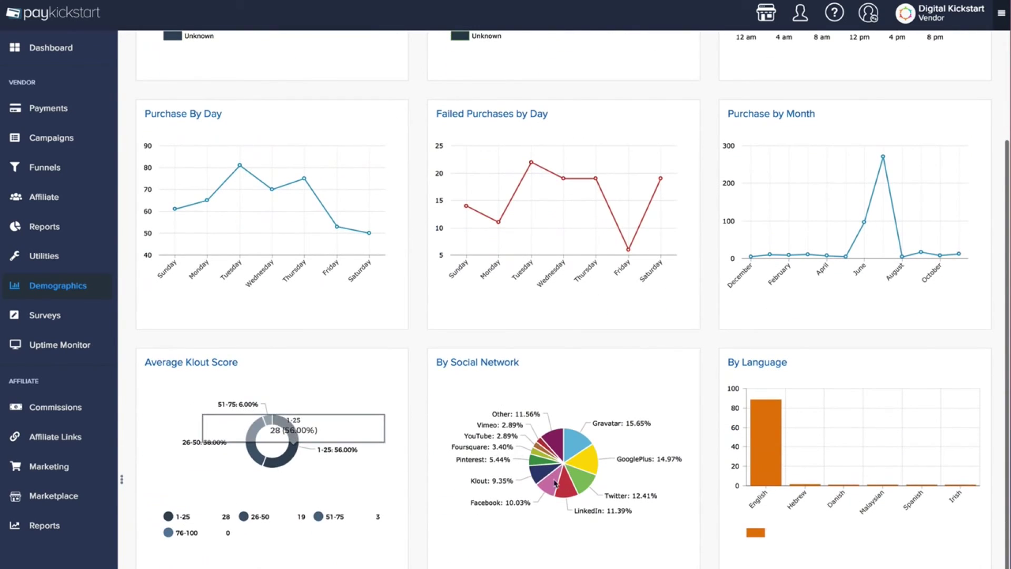
mouse_move(775, 466)
scroll(775, 466, down, 5)
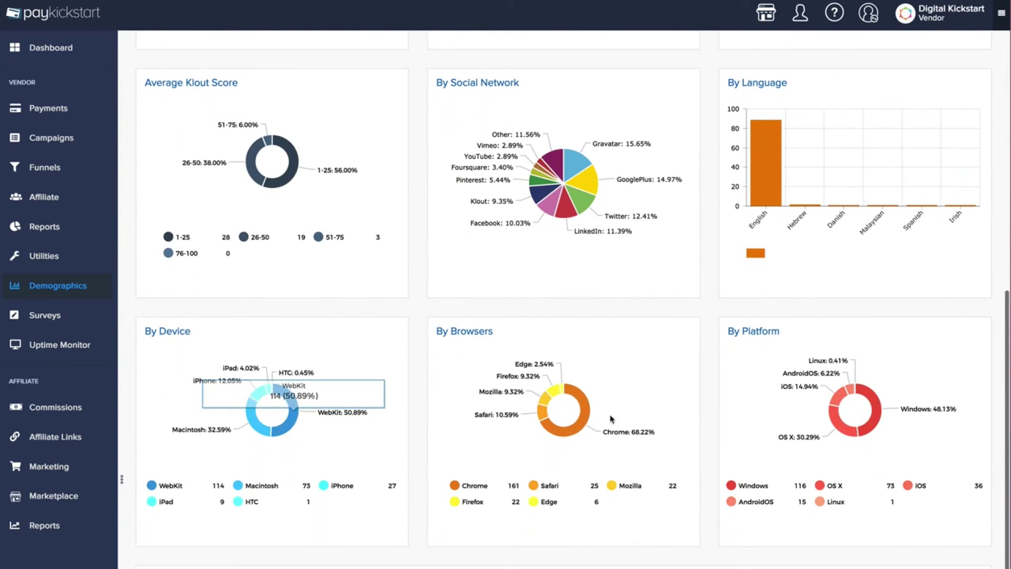
scroll(562, 432, down, 5)
scroll(562, 432, down, 1)
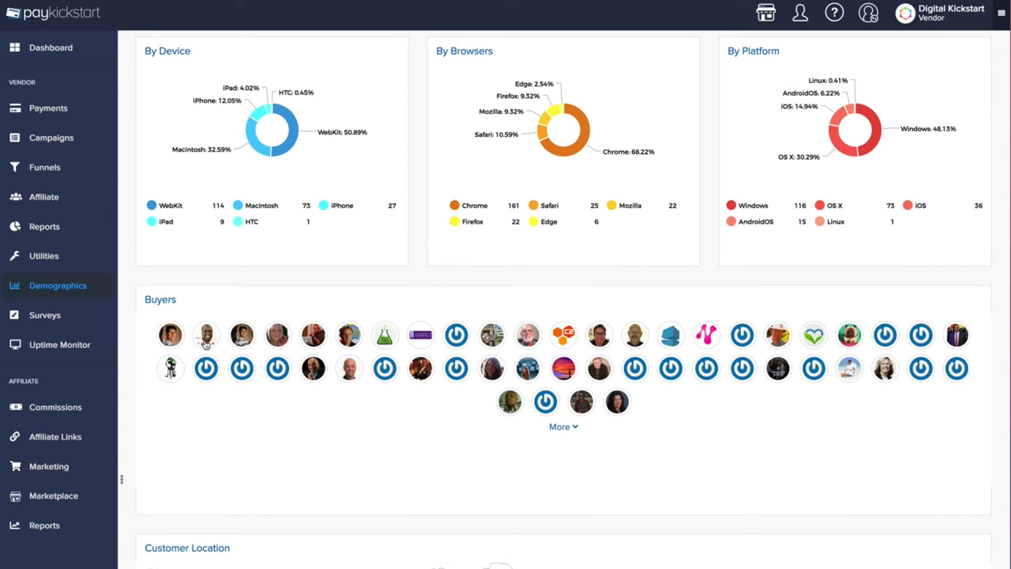
Open a buyer's demographics profile and review their job title, location and purchase history
mouse_move(206, 345)
click(207, 335)
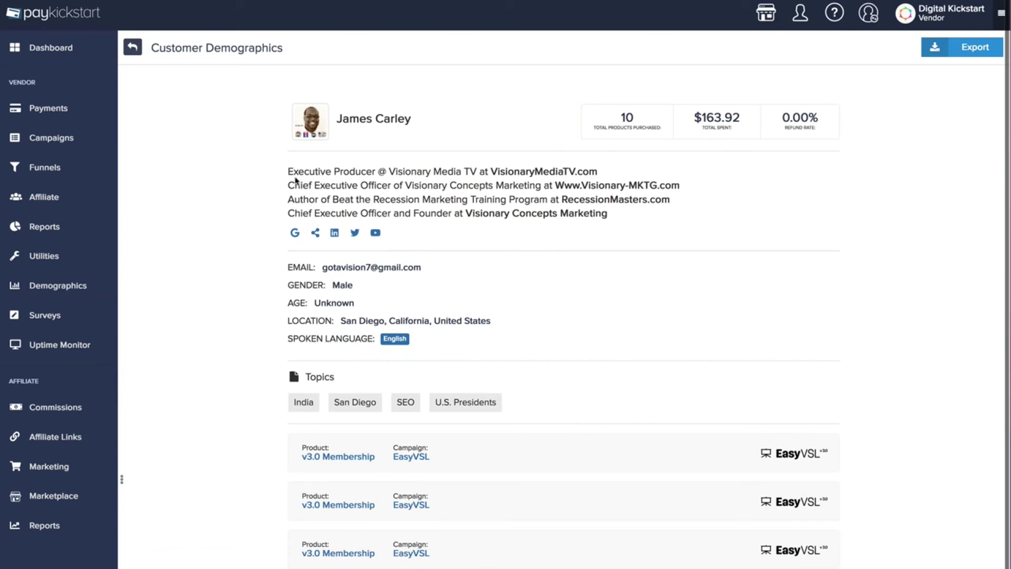
drag(287, 174, 328, 188)
click(328, 188)
drag(339, 318, 489, 322)
click(489, 323)
scroll(693, 200, down, 1)
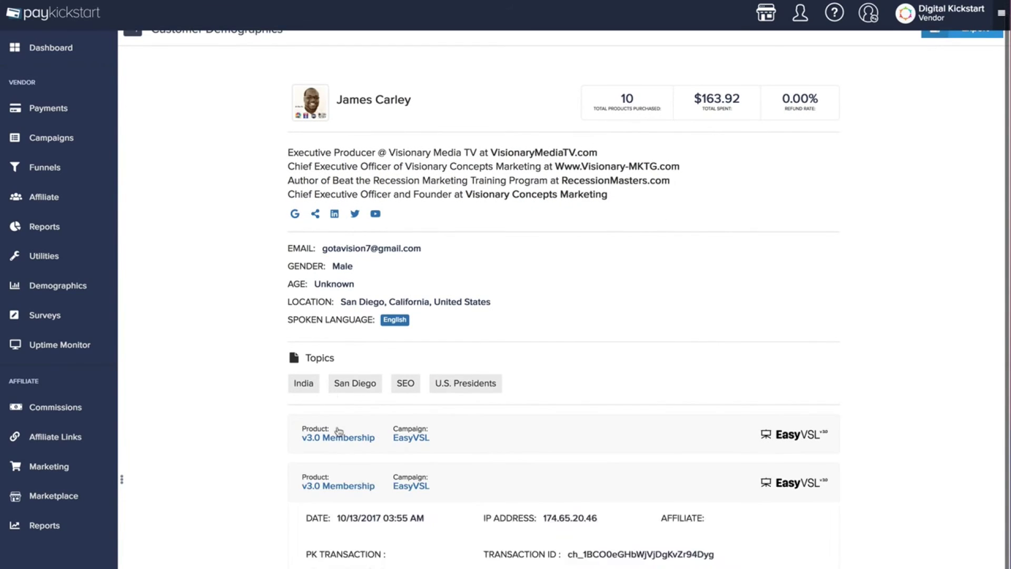
mouse_move(427, 444)
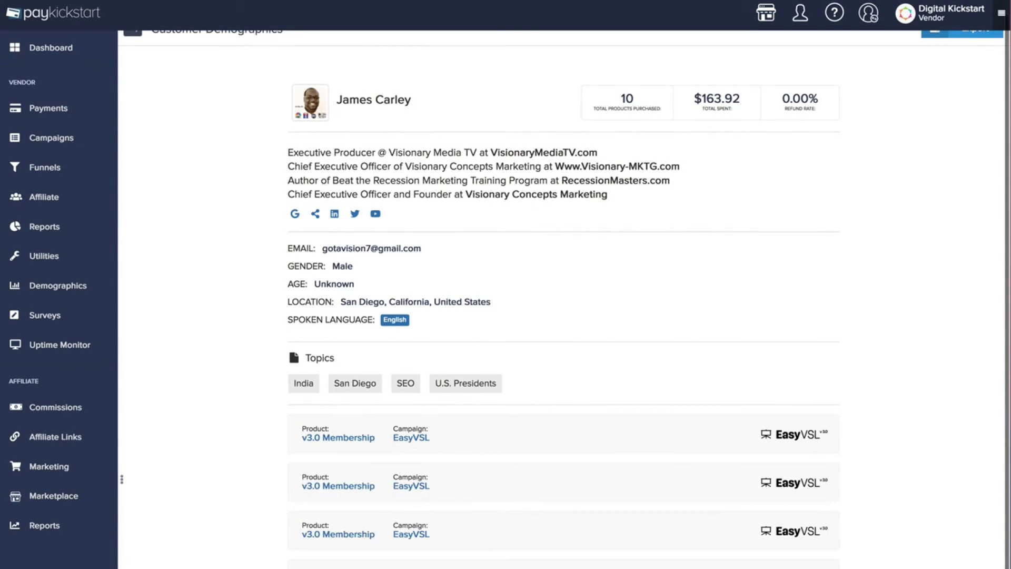
scroll(515, 546, down, 2)
scroll(490, 509, up, 2)
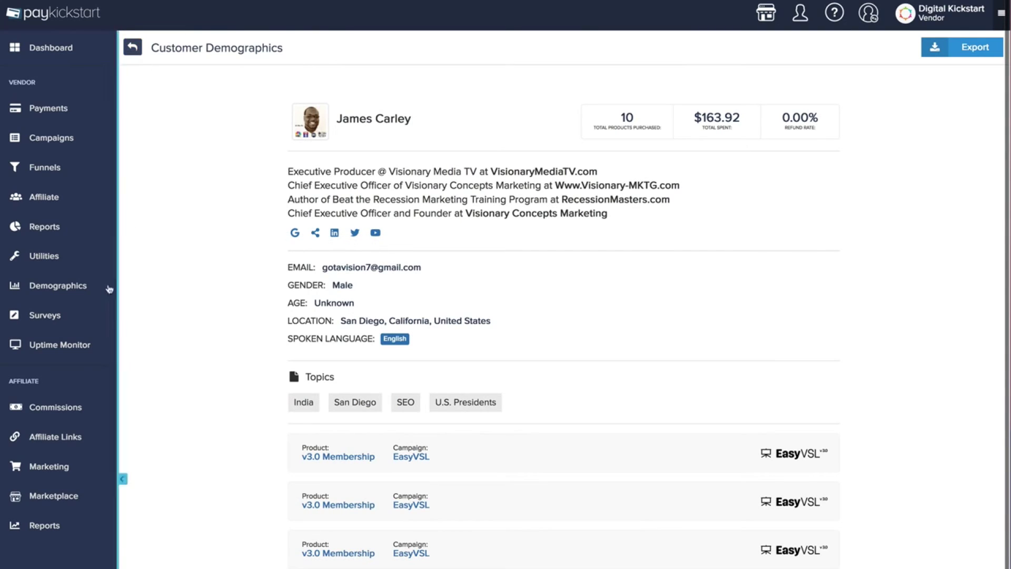
mouse_move(76, 287)
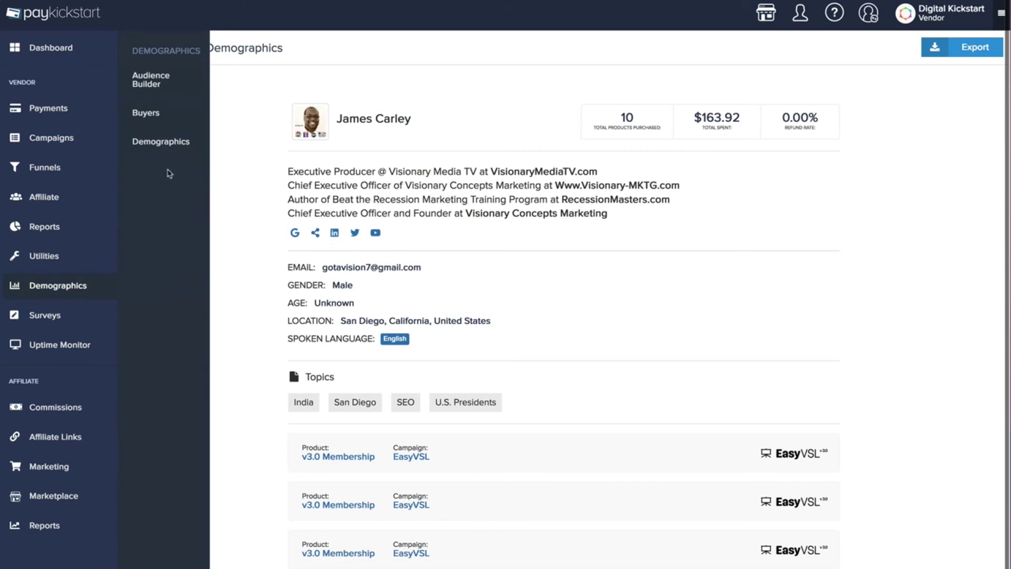
Go from the Buyers table to the Audience Builder to start a blank audience
click(150, 117)
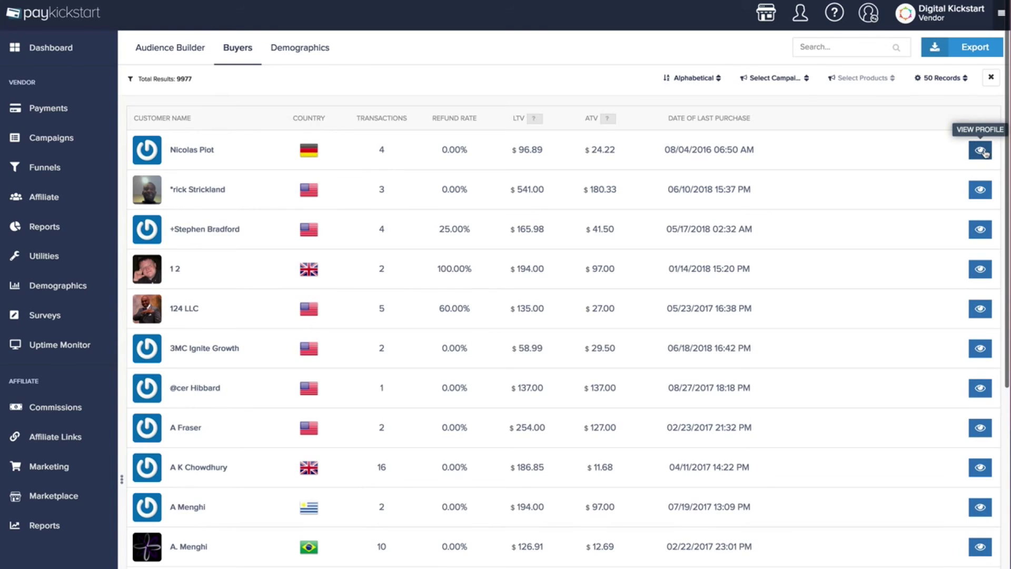
click(186, 58)
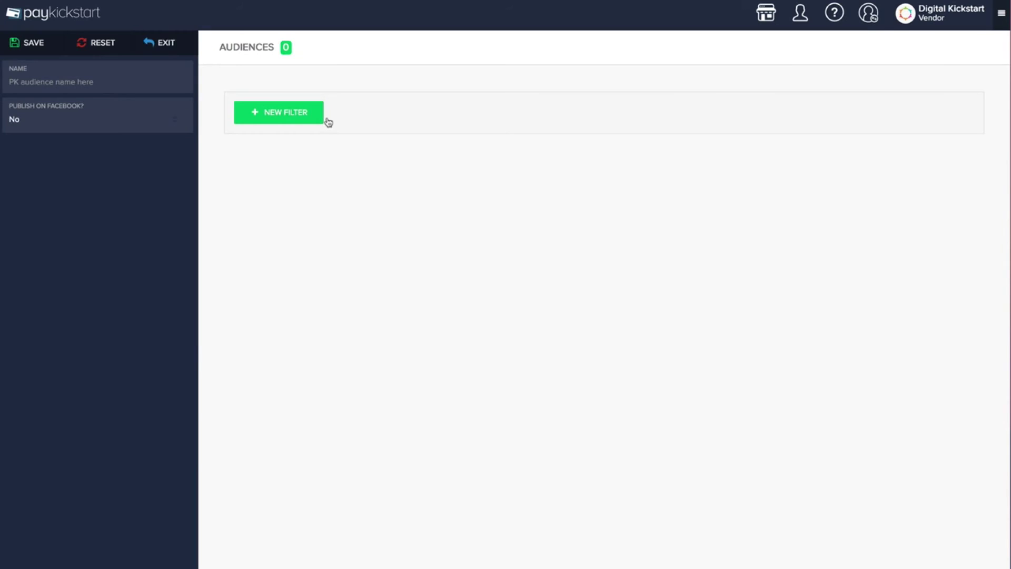
Filter the new audience to customers who Purchased OR whose gender is Male
click(301, 120)
click(334, 142)
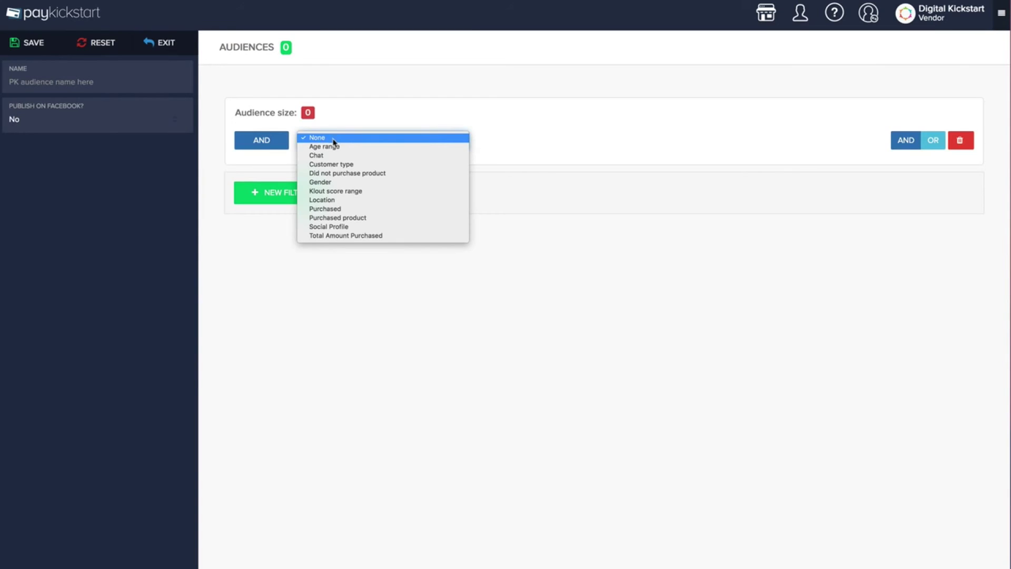
click(336, 209)
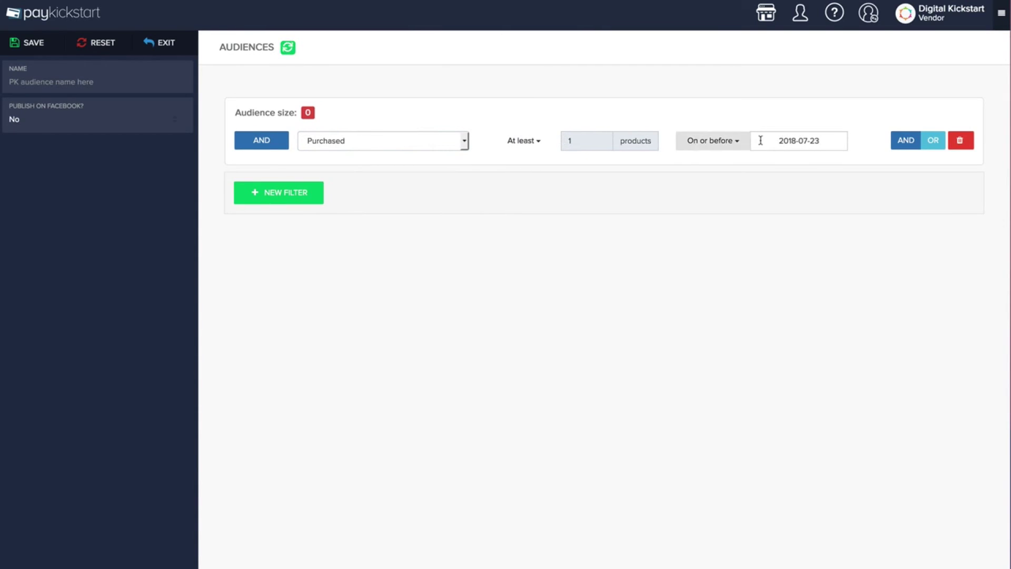
click(935, 142)
click(342, 169)
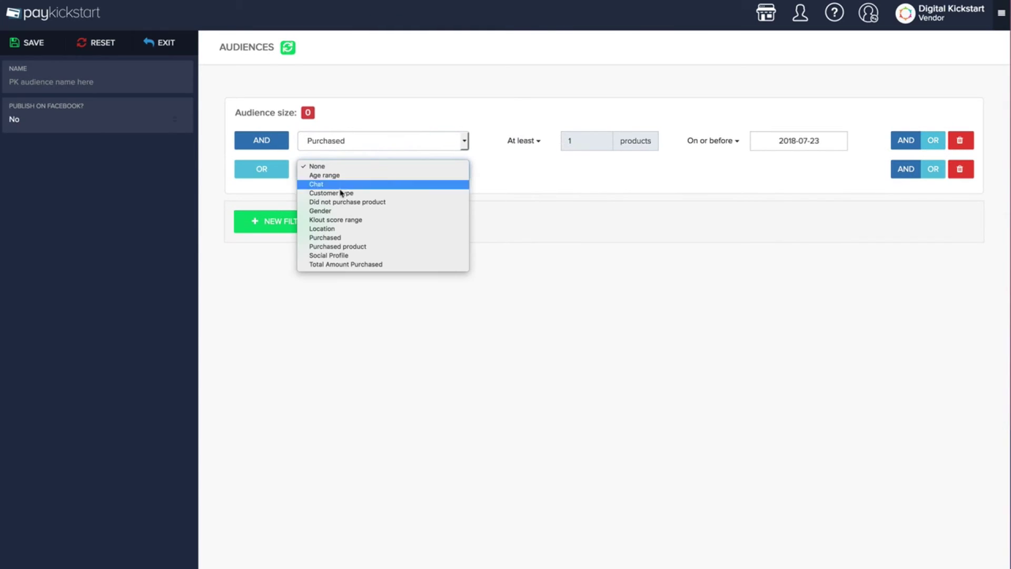
click(341, 211)
click(534, 169)
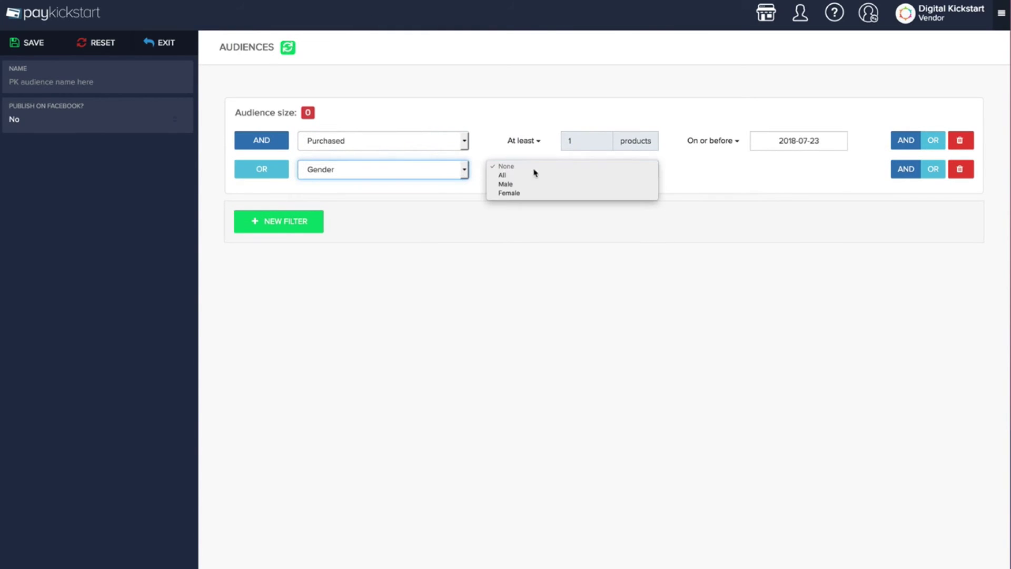
click(522, 185)
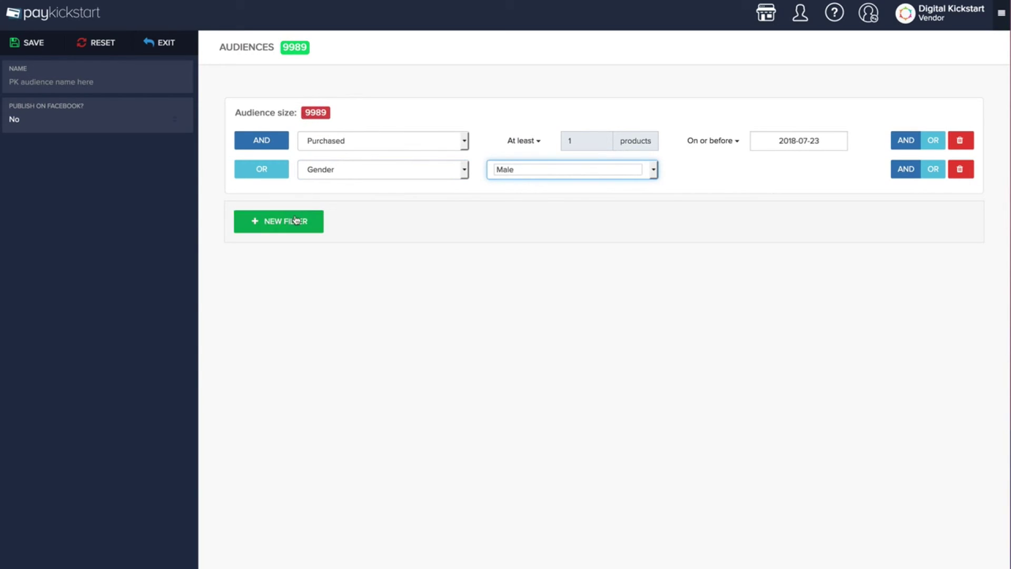
Set Publish on Facebook to Yes, pick the account, and add customers to the audience
click(99, 122)
click(61, 140)
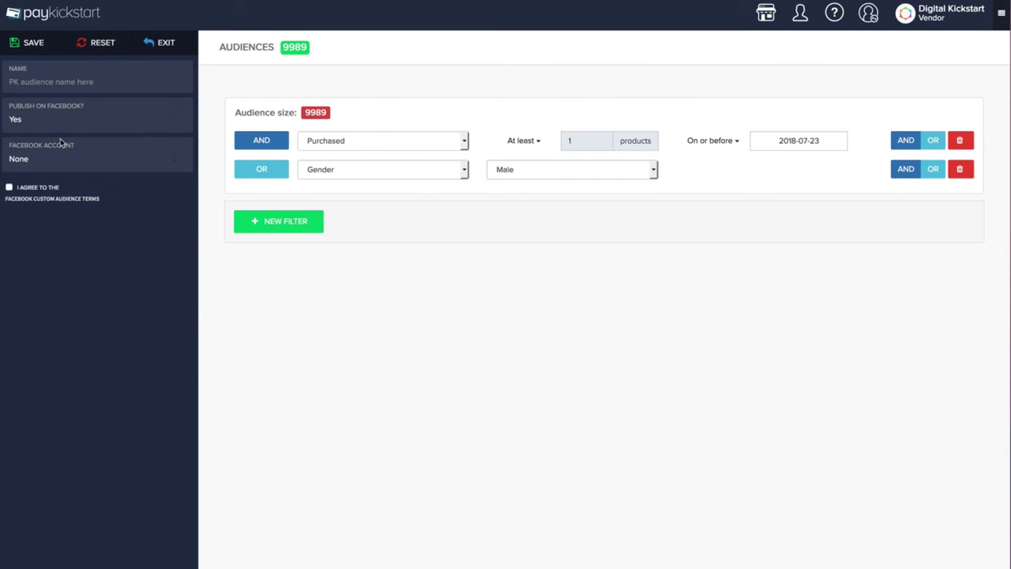
click(60, 167)
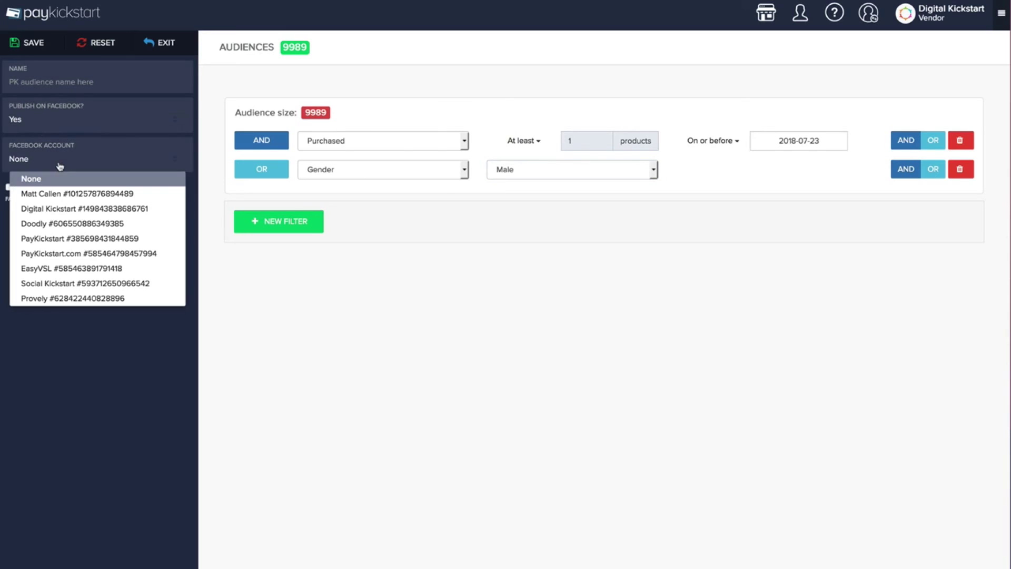
click(67, 195)
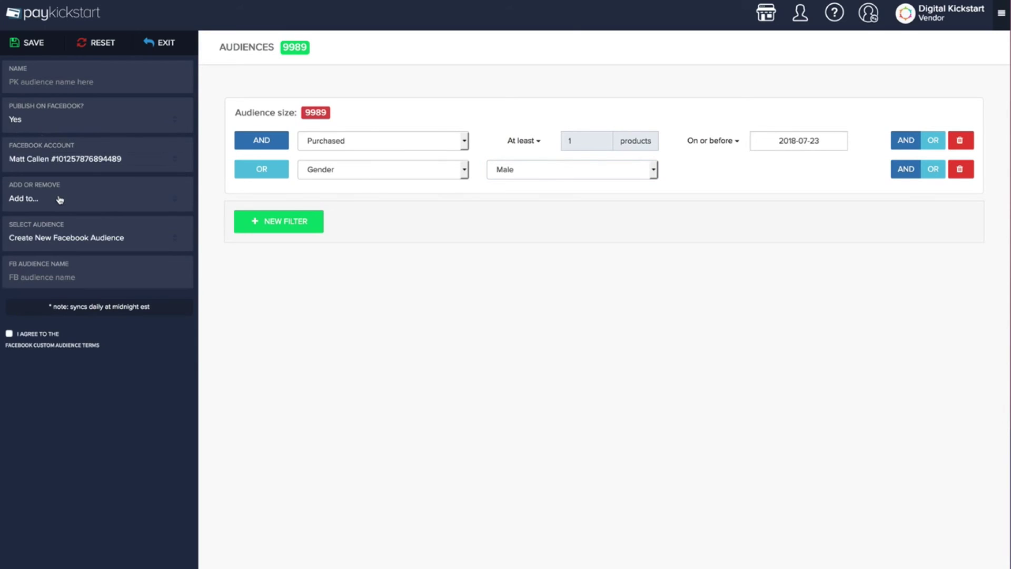
click(62, 199)
click(92, 199)
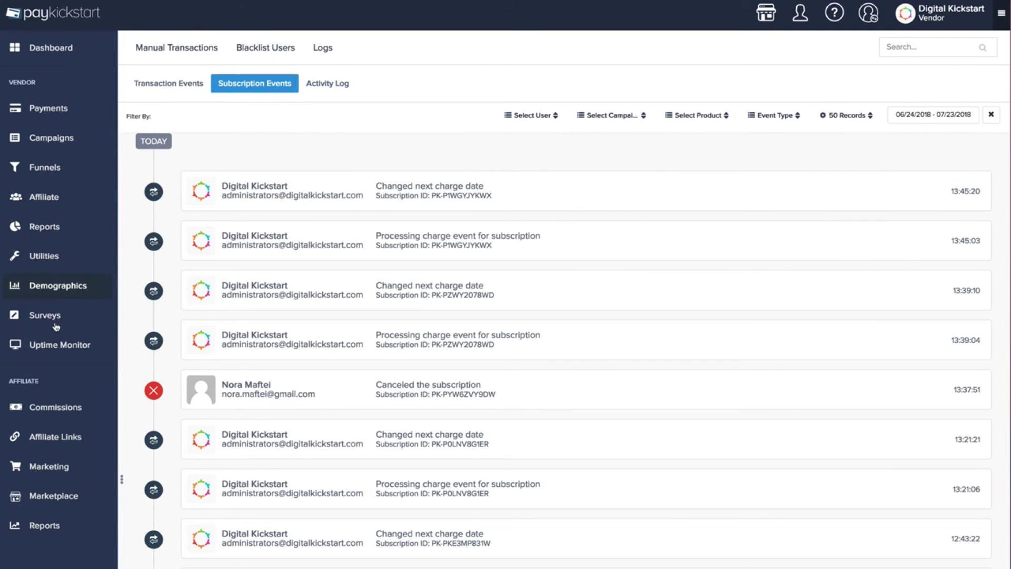
Open the new survey's Form Settings and keep its survey type as After Refund
click(44, 315)
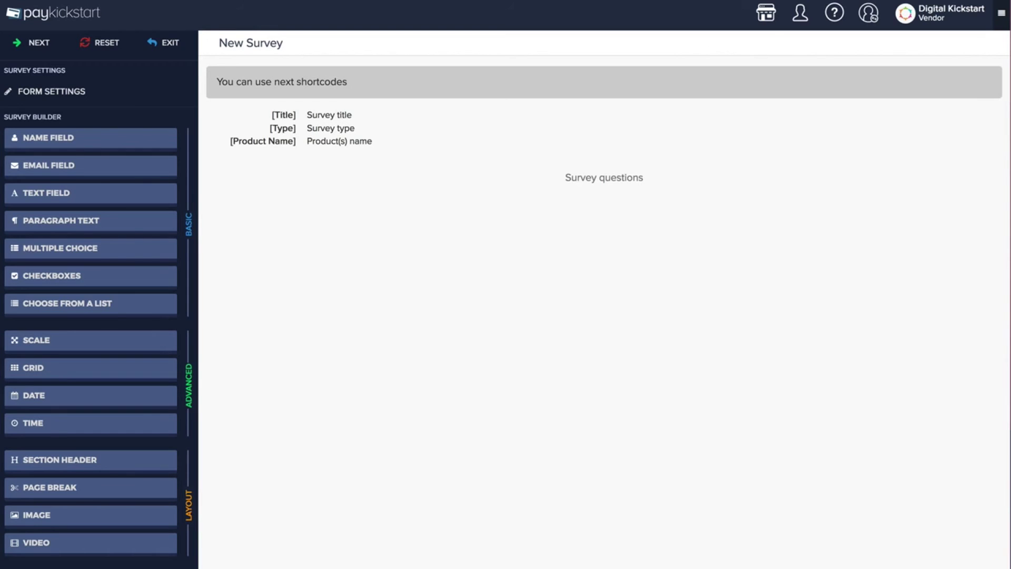
click(63, 95)
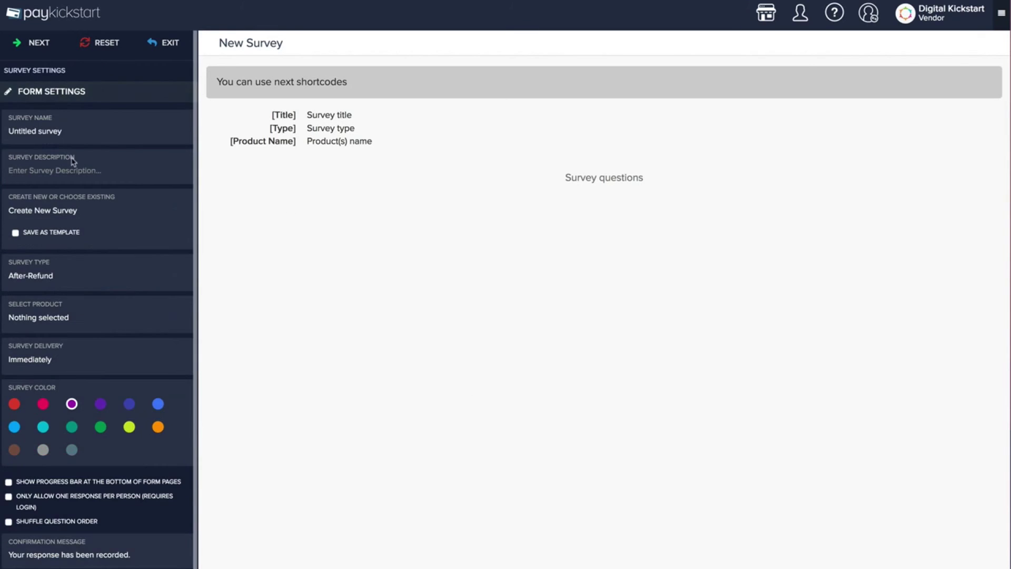
click(66, 133)
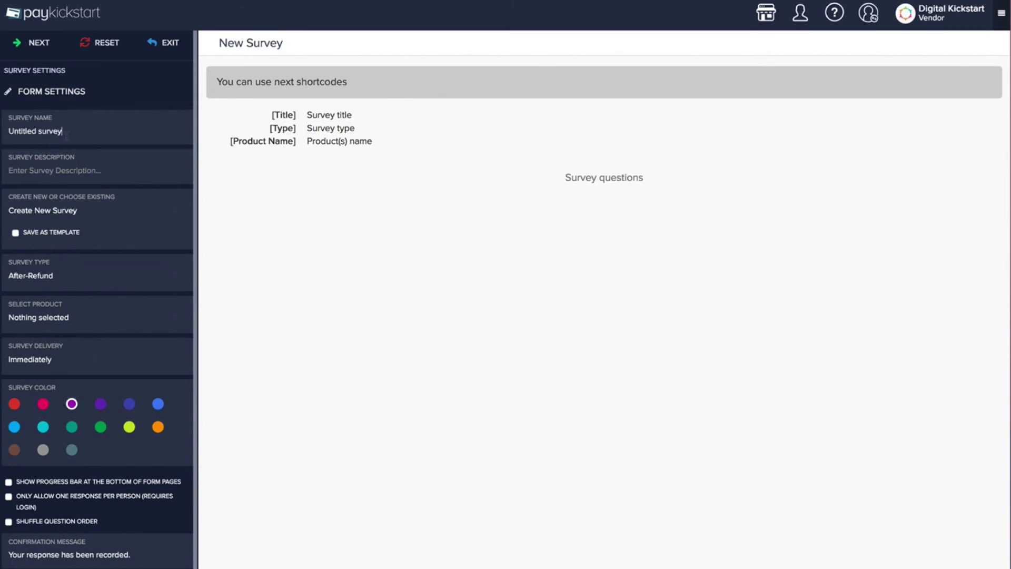
click(61, 285)
click(62, 296)
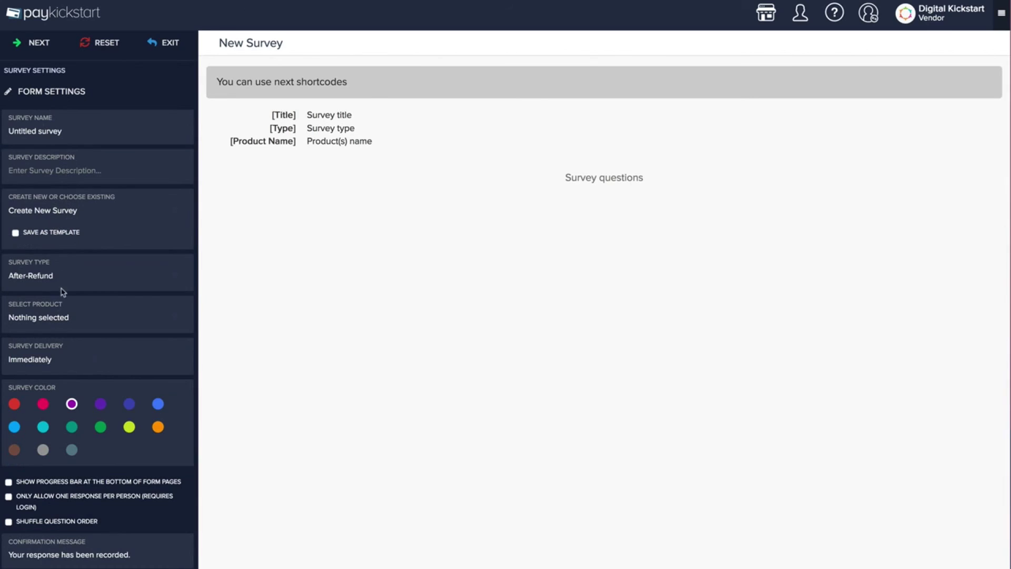
Base the survey on the Refund Survey template
click(46, 327)
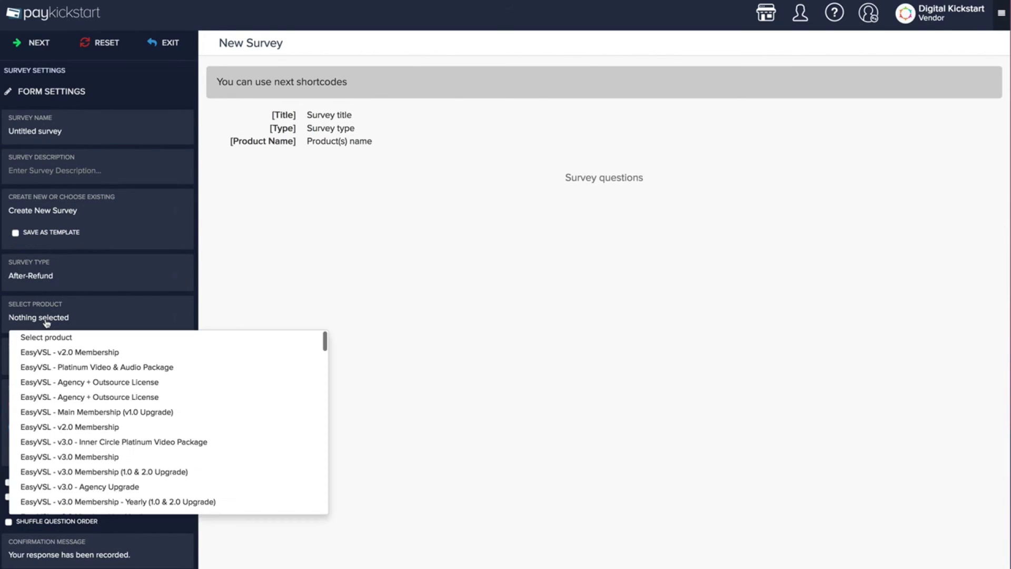
click(45, 322)
click(44, 210)
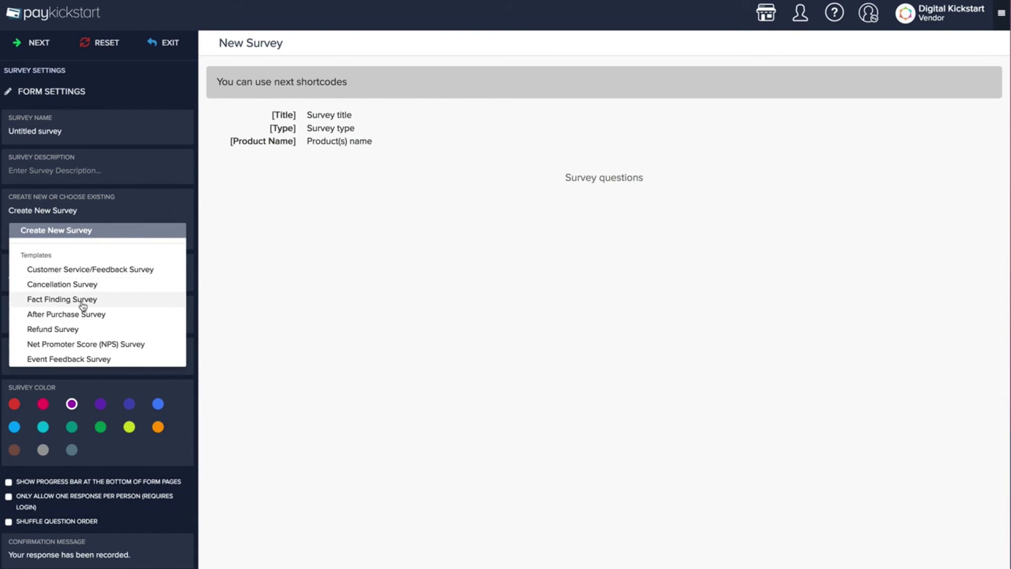
click(58, 332)
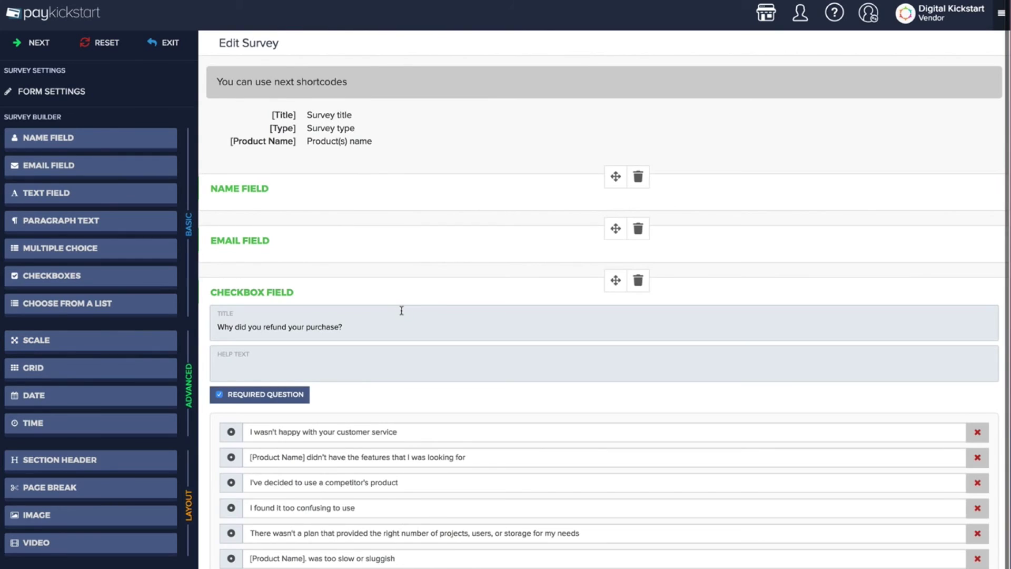
scroll(348, 251, down, 3)
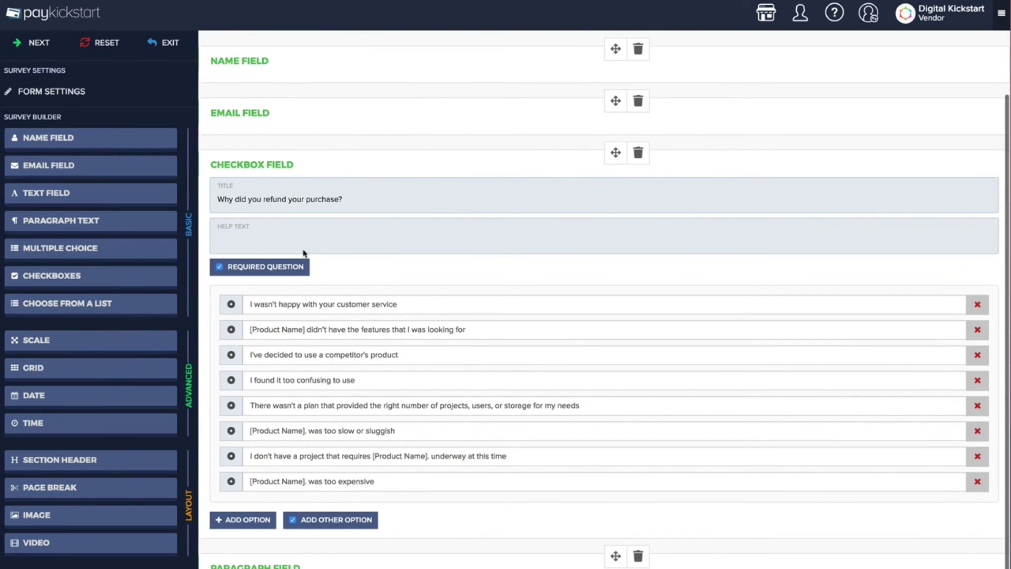
scroll(305, 253, down, 1)
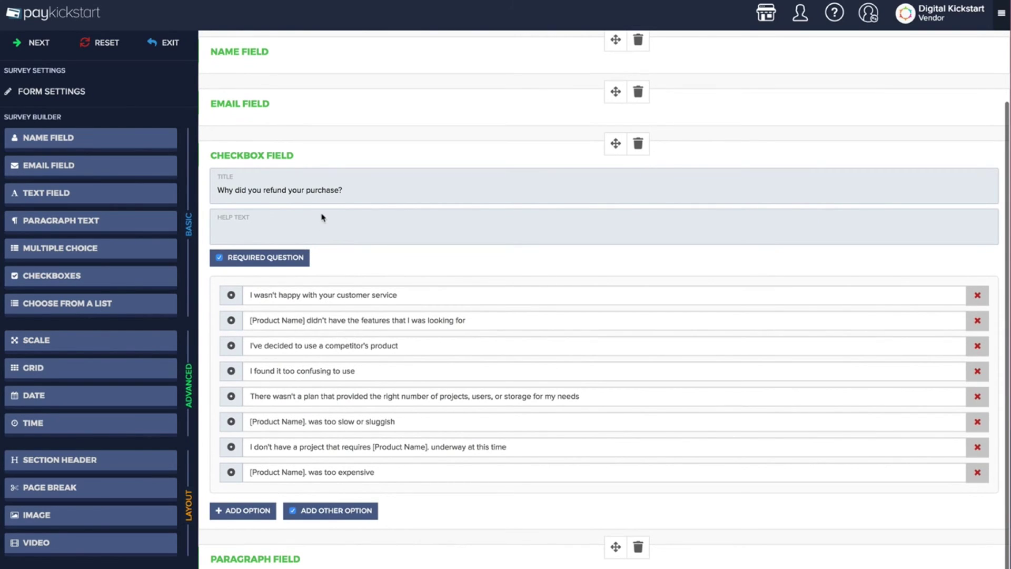
scroll(332, 218, down, 3)
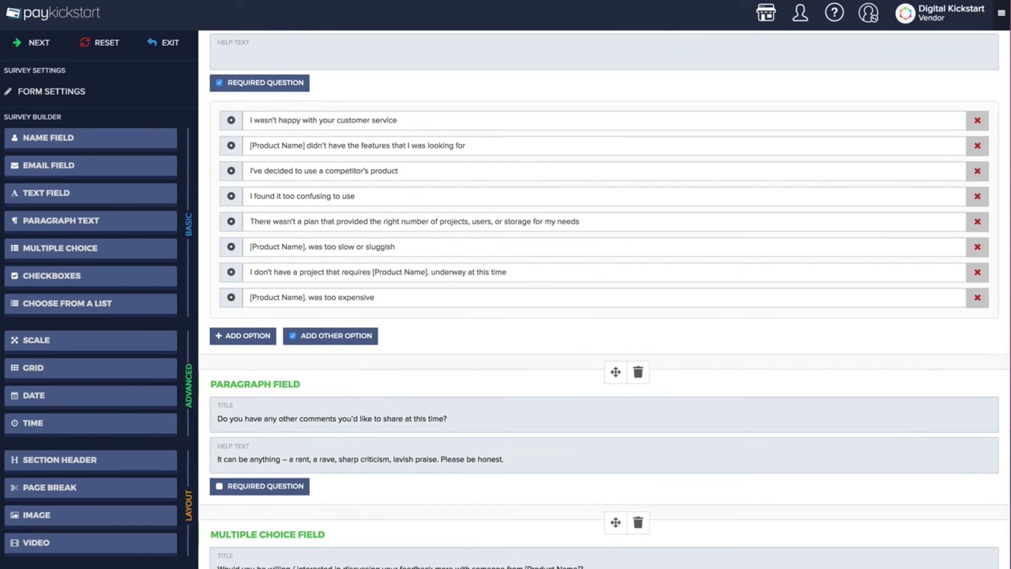
scroll(602, 299, up, 5)
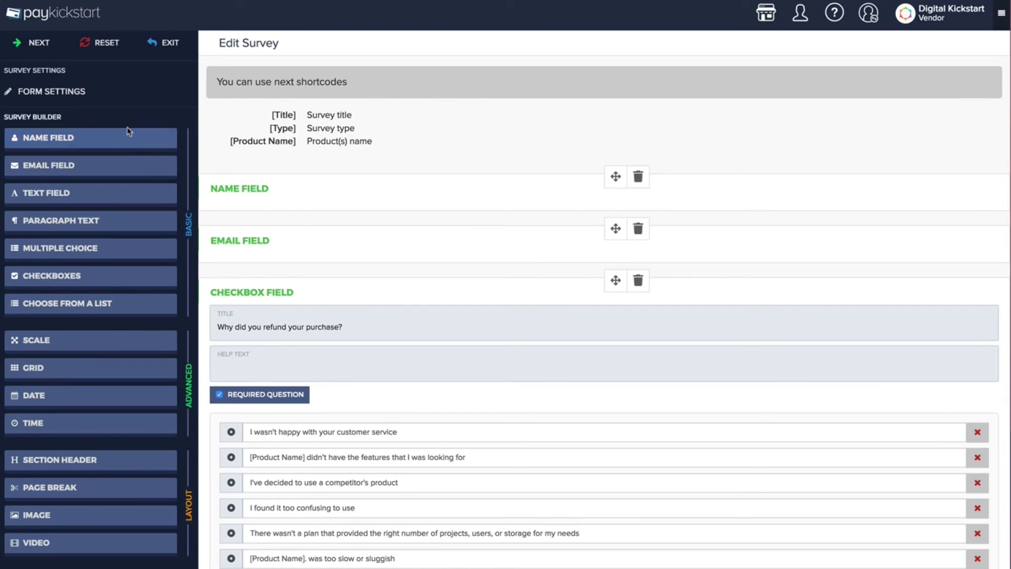
Attach the refund survey to the EasyVSL - v2.0 Membership product
click(79, 87)
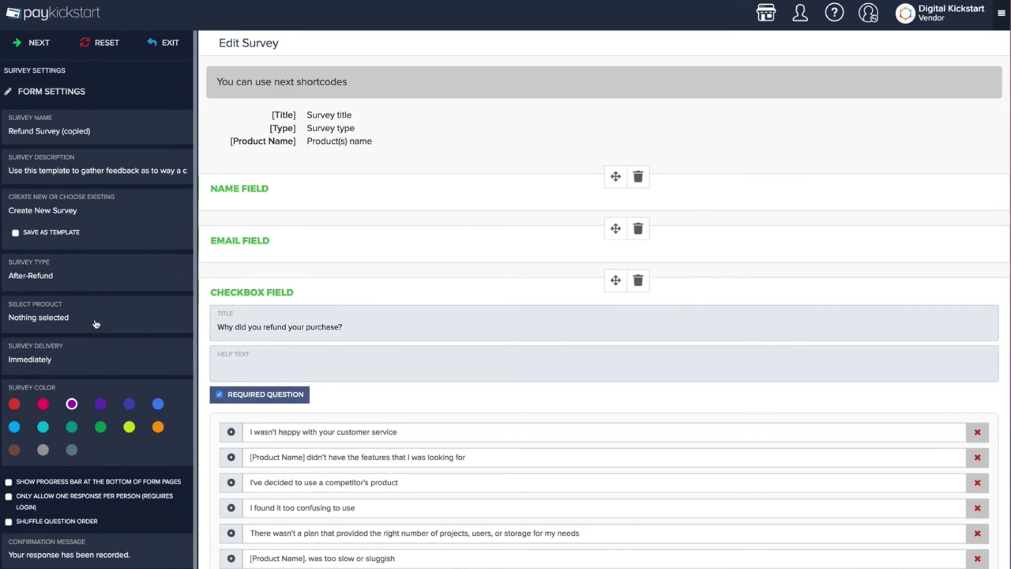
click(50, 321)
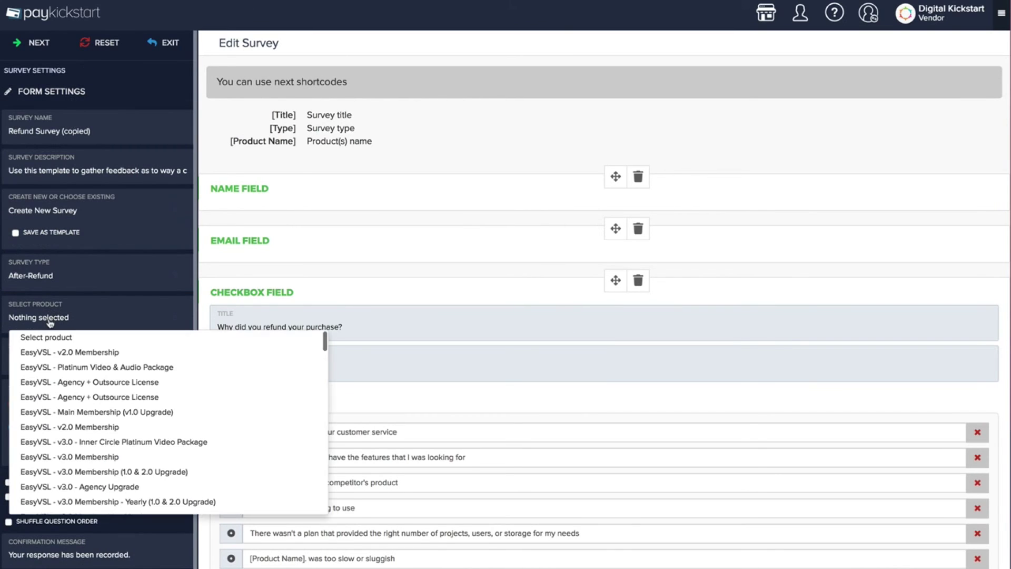
click(66, 352)
Set survey delivery to After 1 days, then return to the Dashboard
click(97, 310)
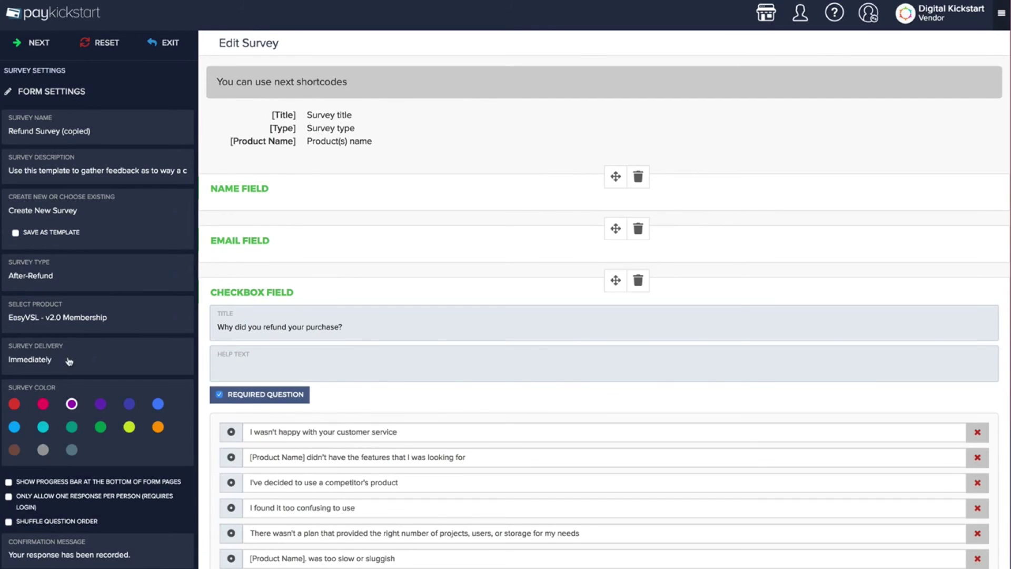
click(55, 360)
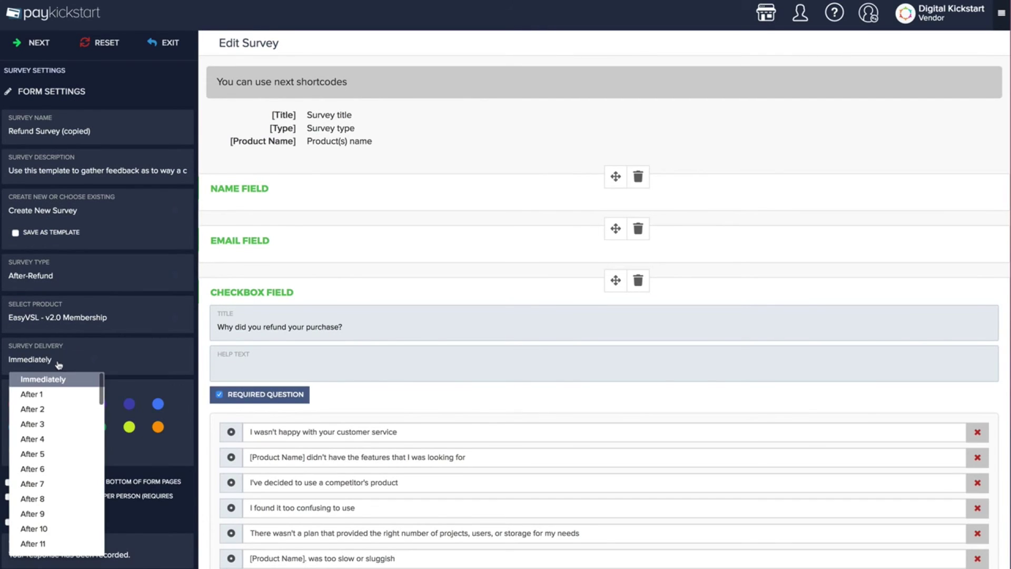
click(43, 397)
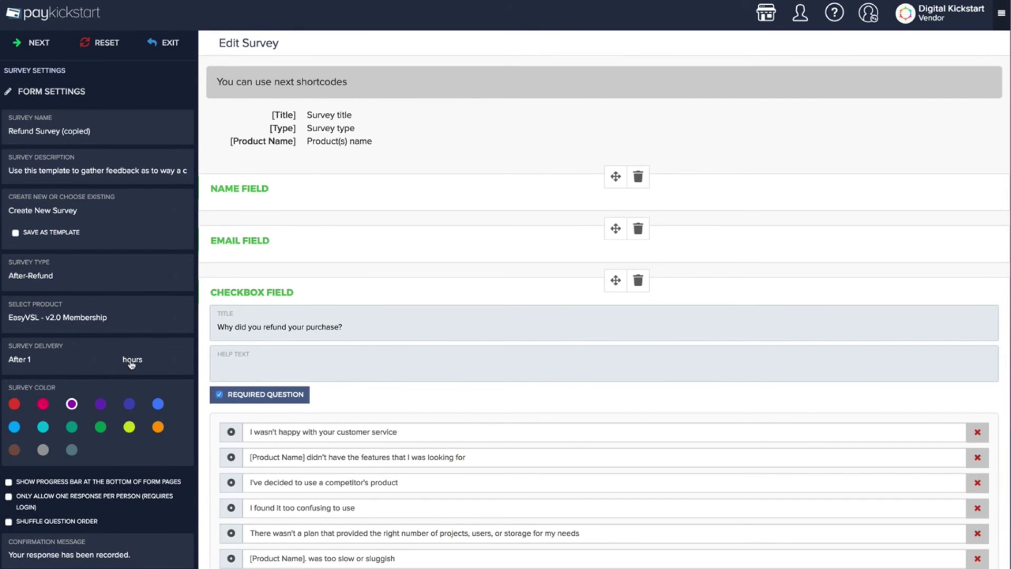
click(131, 363)
click(146, 411)
click(62, 16)
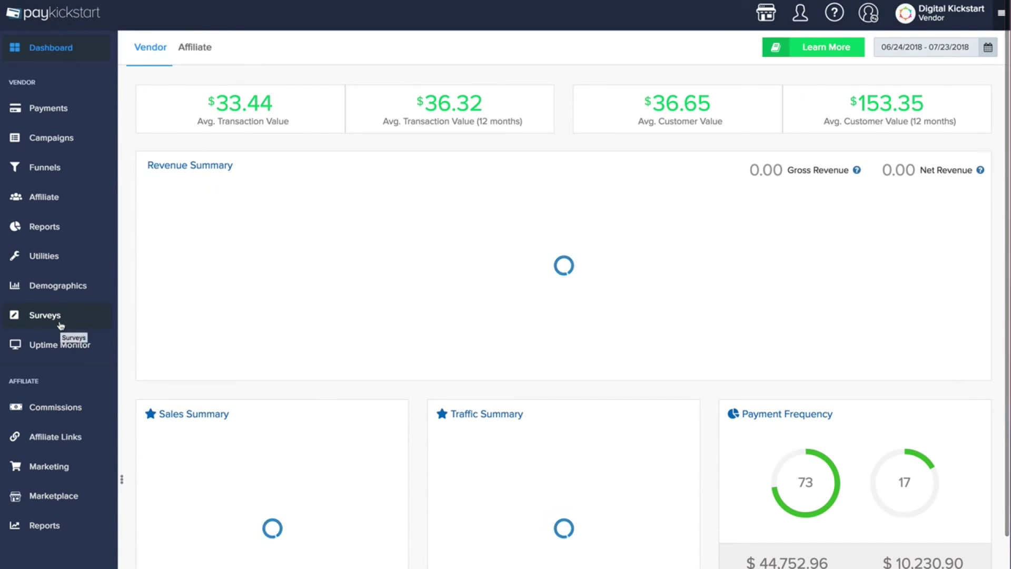
View the Uptime Monitoring Add A New Site form and close it without adding a site
click(54, 347)
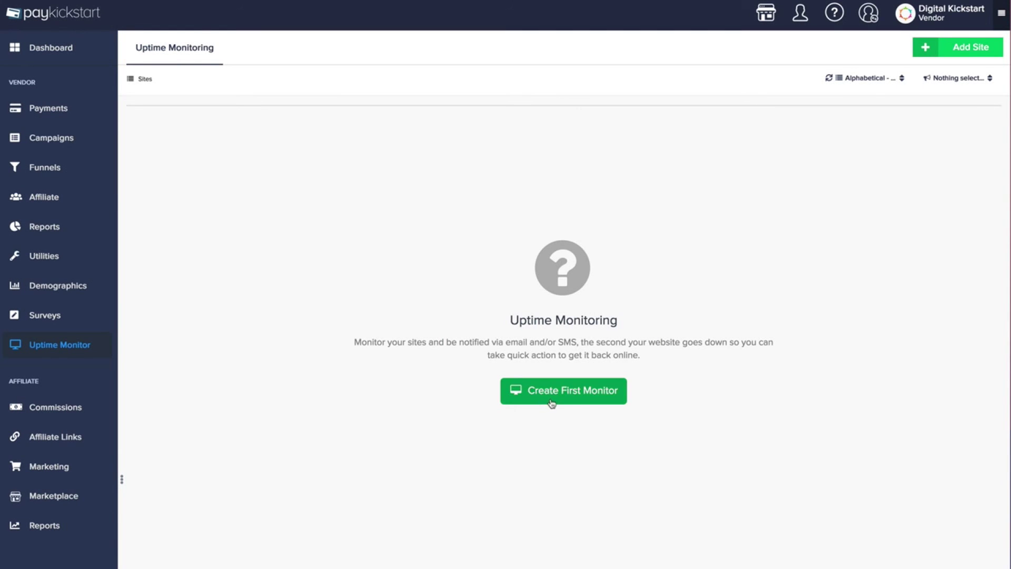
click(554, 398)
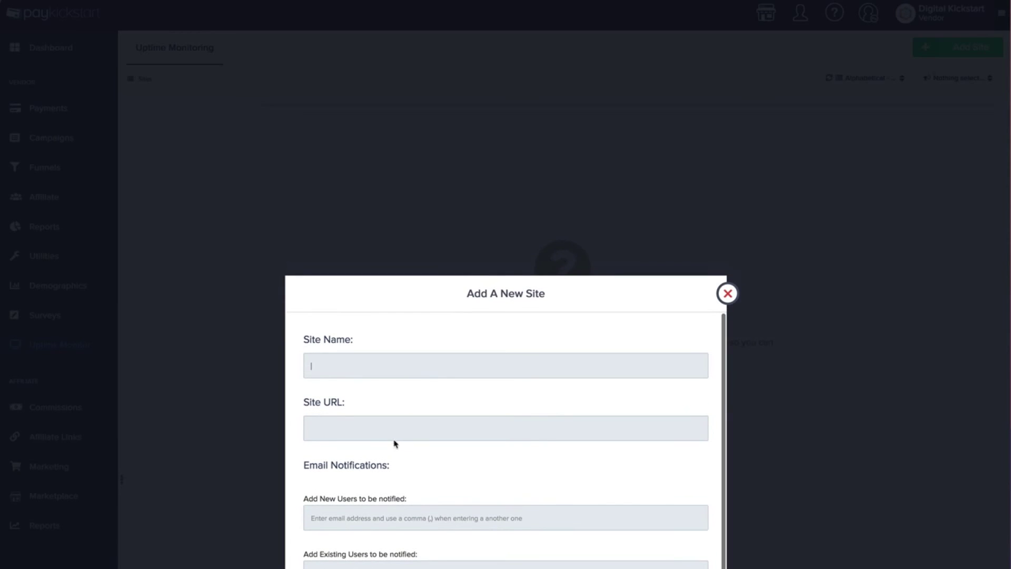
click(378, 430)
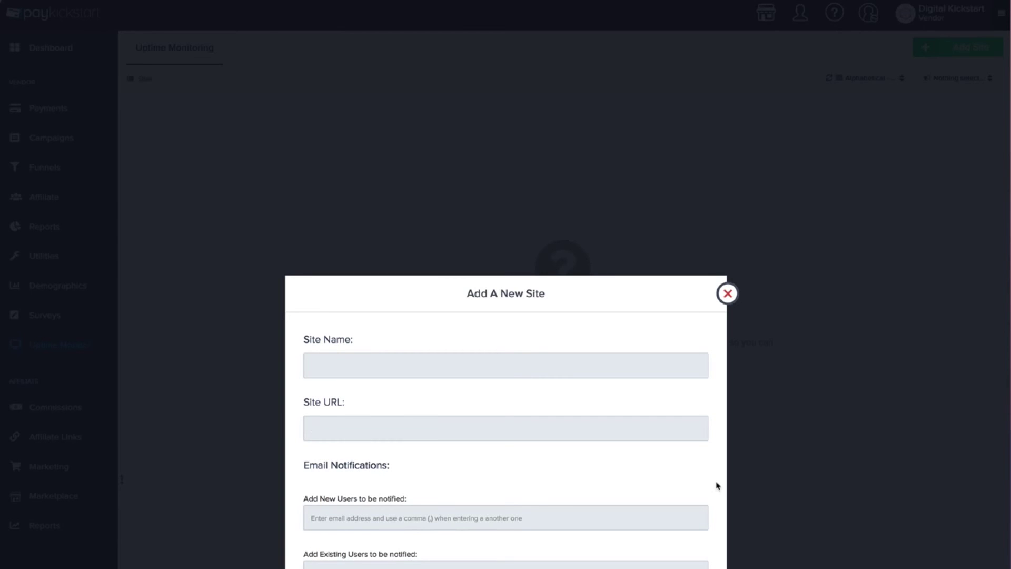
click(727, 294)
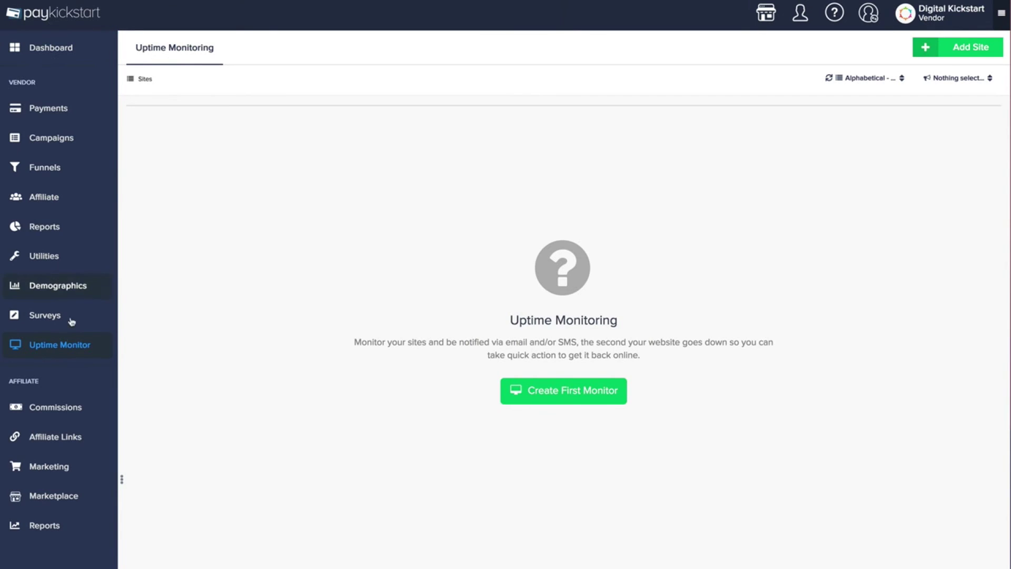
click(70, 410)
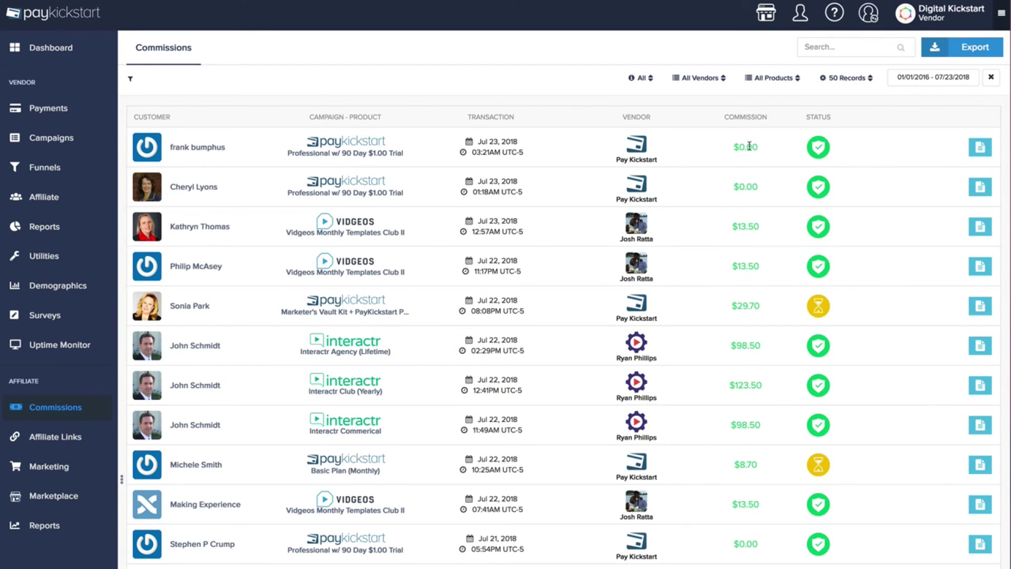
Inspect the commission status icons in the affiliate Commissions table
mouse_move(824, 307)
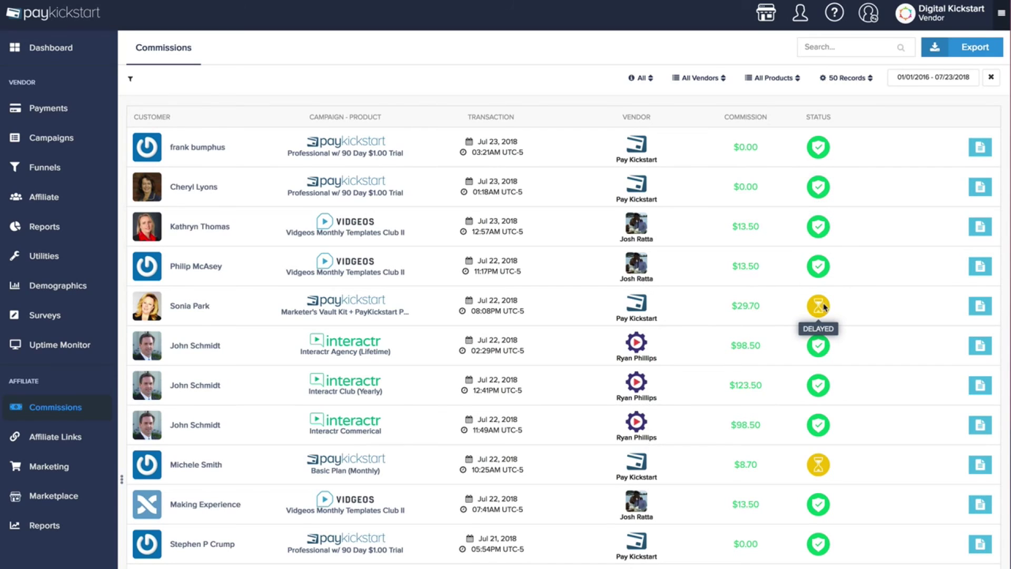
click(72, 438)
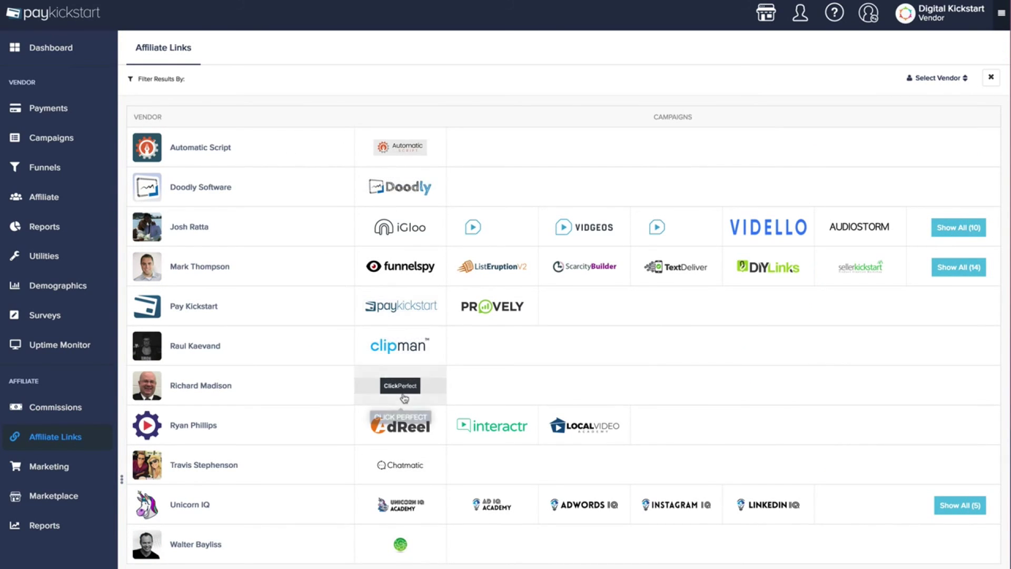
View the iGloo campaign's default affiliate tracking URL, then close the links dialog
click(413, 227)
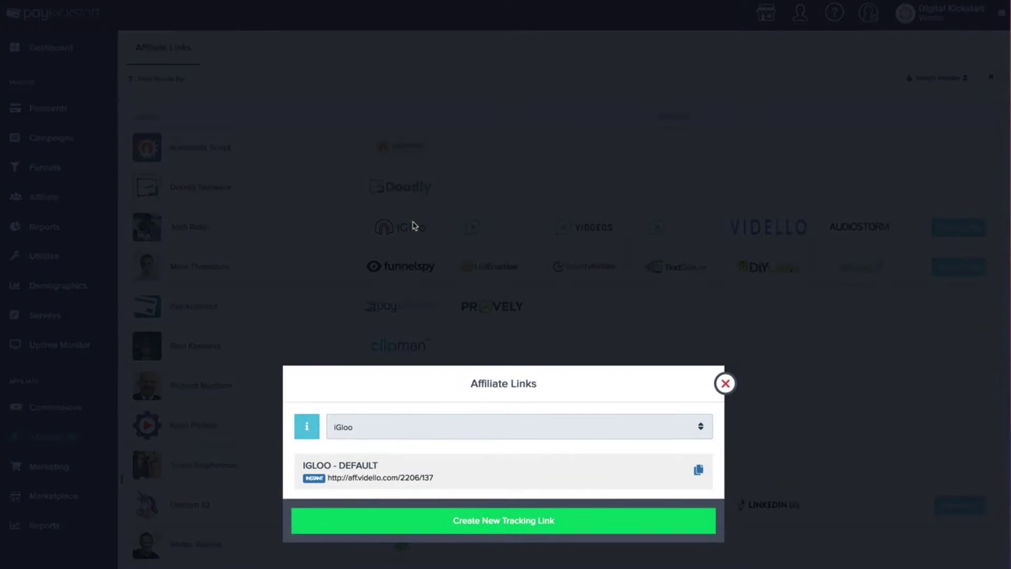
click(416, 439)
click(405, 463)
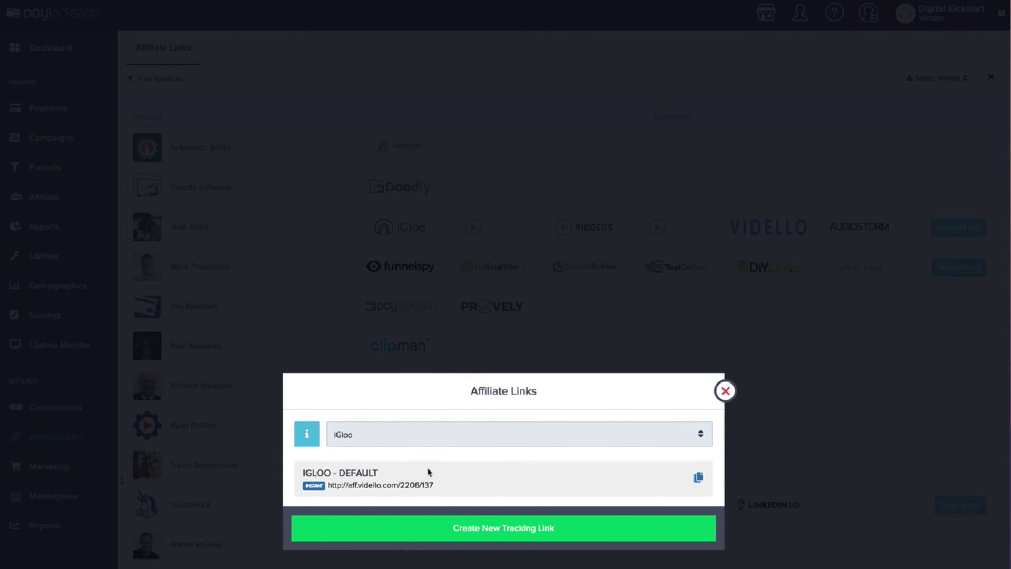
mouse_move(433, 483)
mouse_down()
mouse_move(329, 483)
mouse_move(436, 483)
mouse_up()
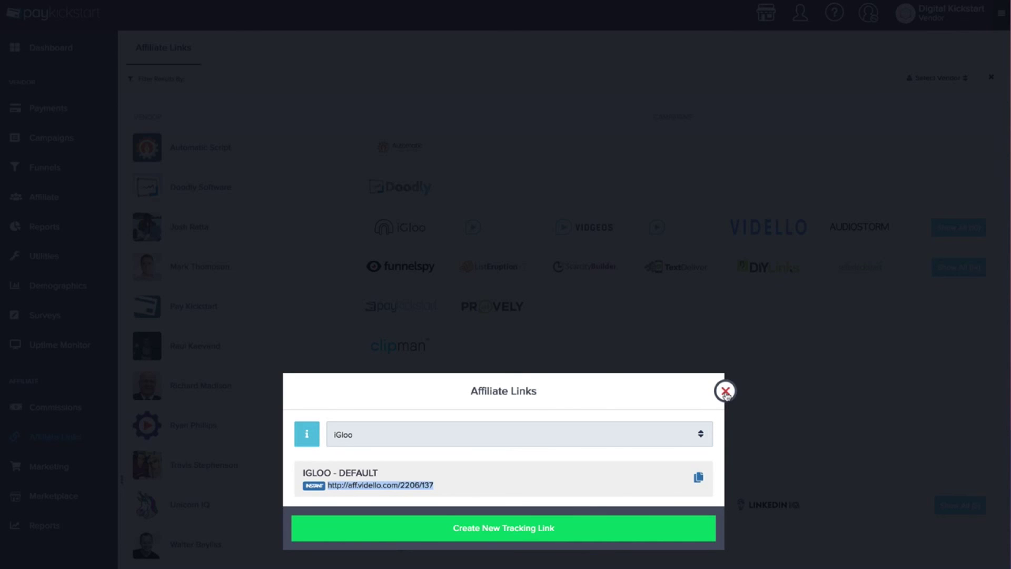
click(725, 391)
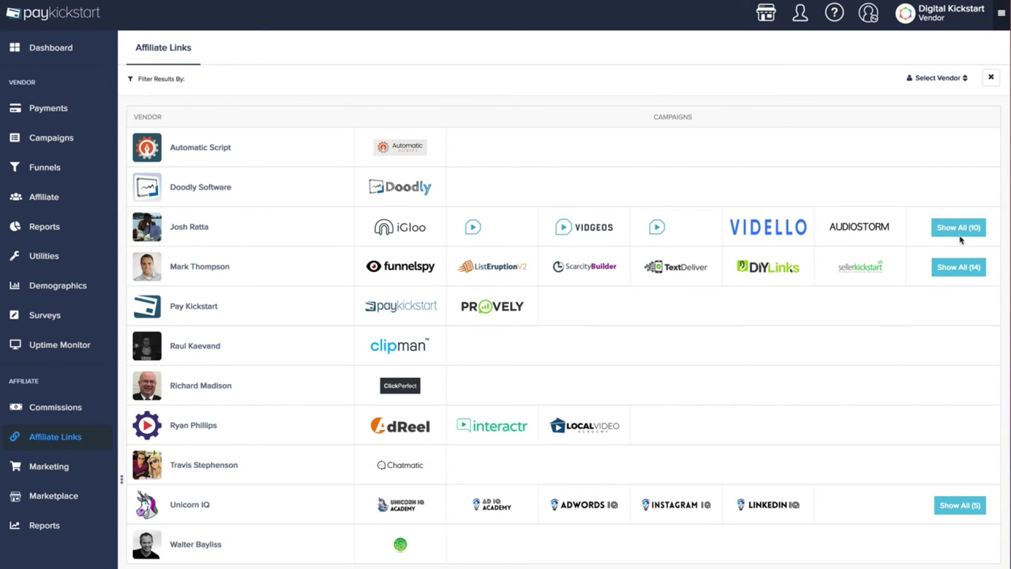
Choose a vendor to promote on the affiliate Marketing page
click(53, 472)
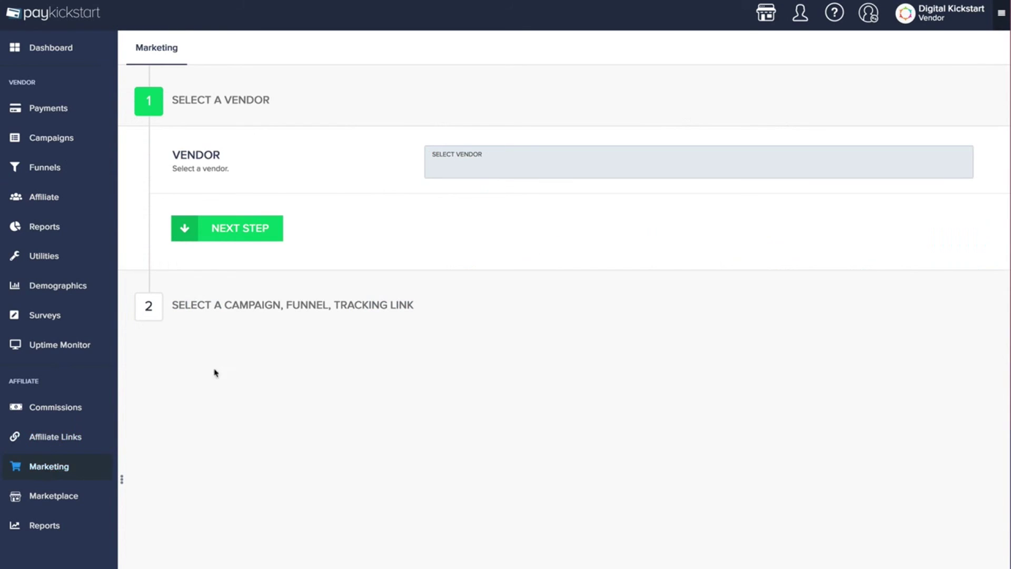
double_click(456, 166)
click(462, 170)
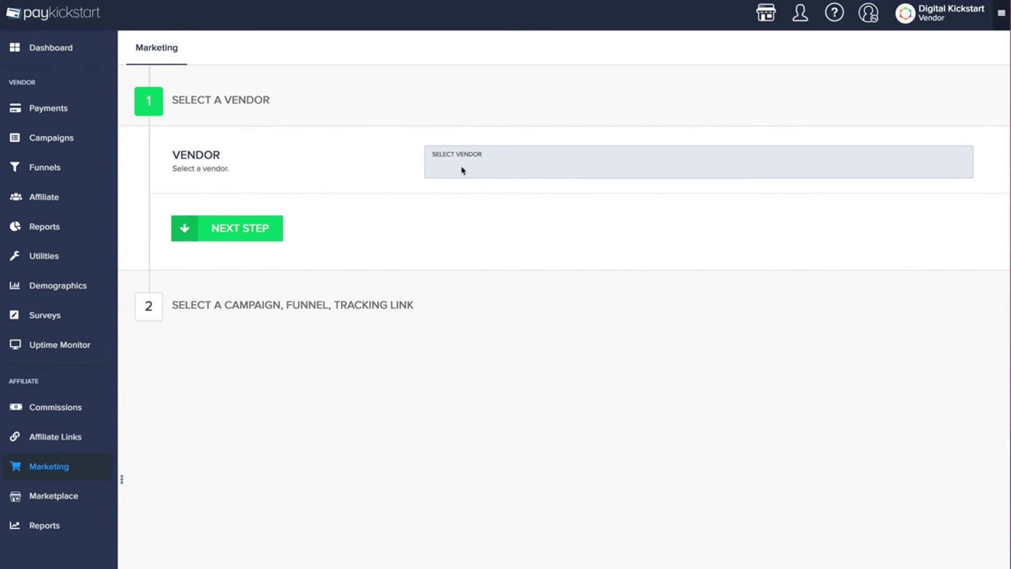
click(497, 172)
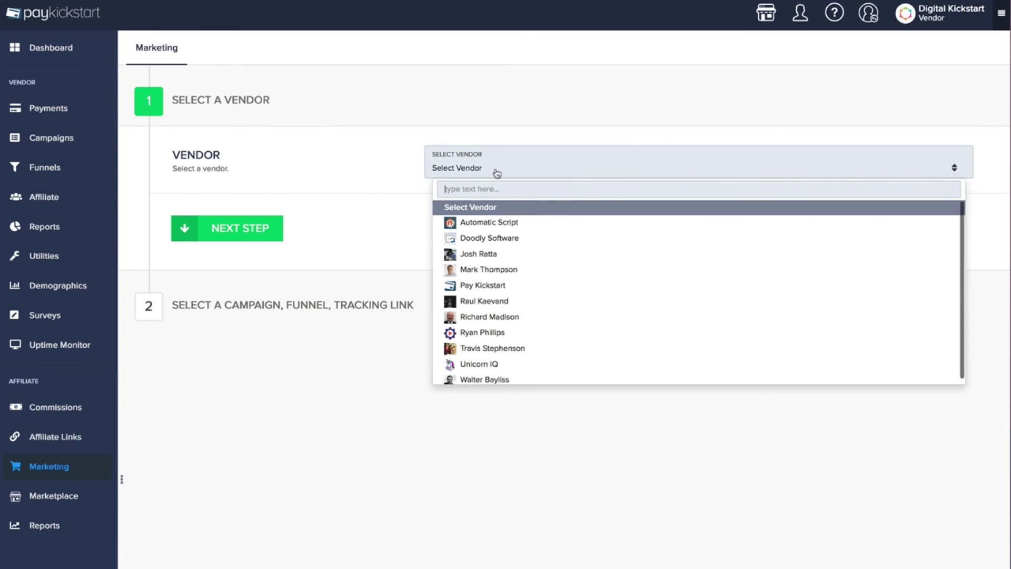
click(494, 257)
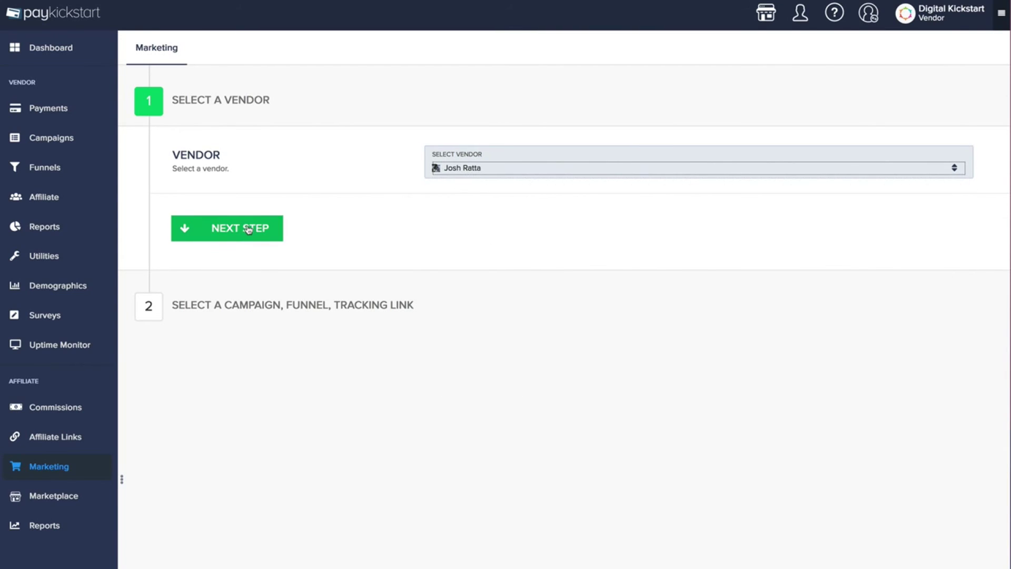
Select the VIDGEOS campaign and the Vidgeos funnel to get the affiliate link
click(247, 229)
click(492, 227)
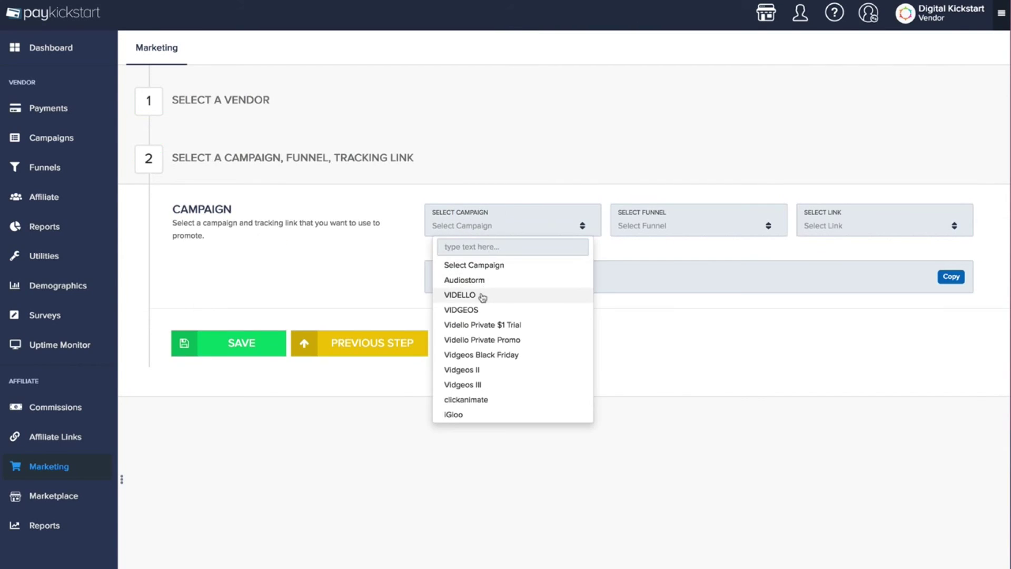
click(465, 311)
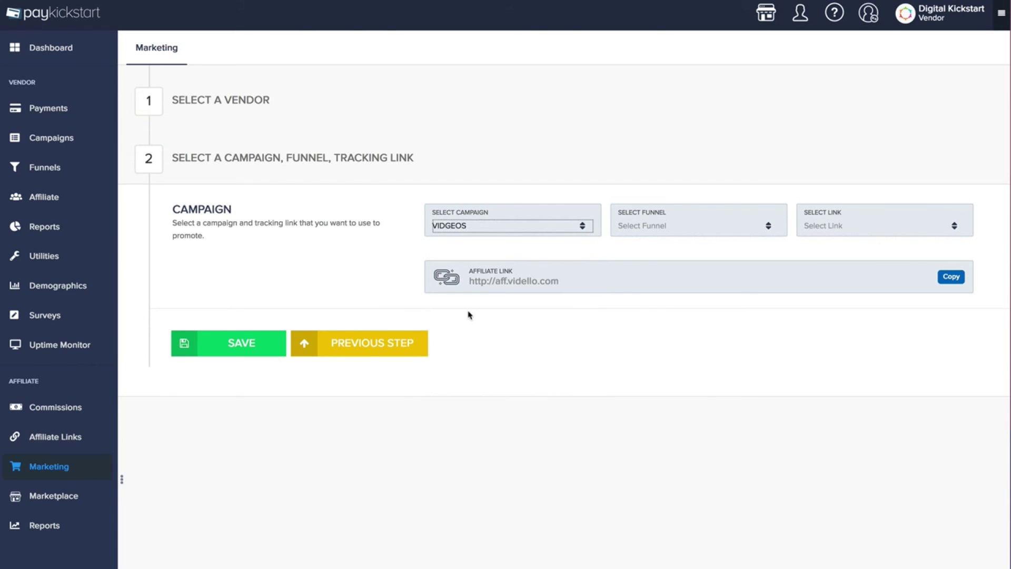
click(645, 228)
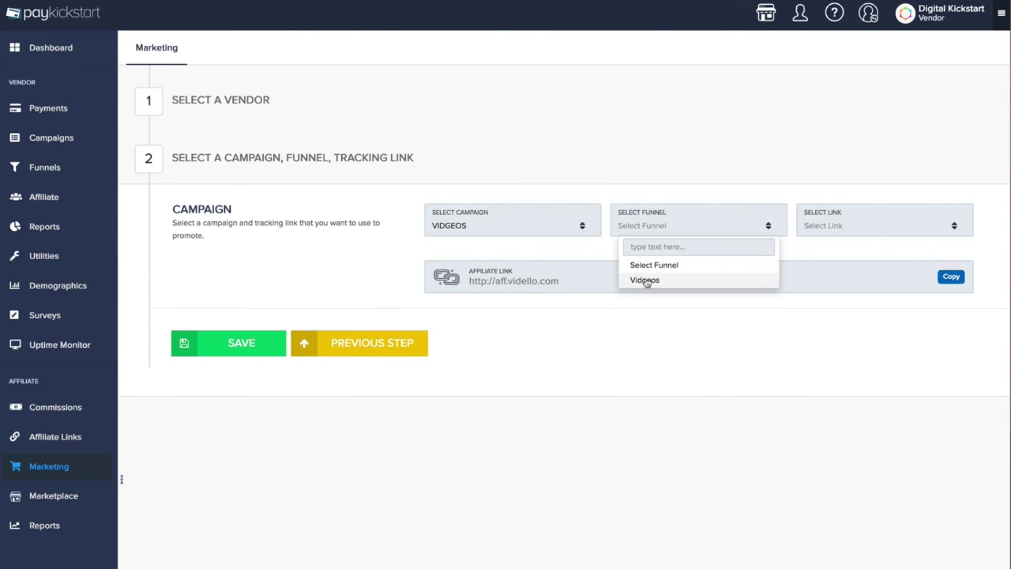
click(646, 279)
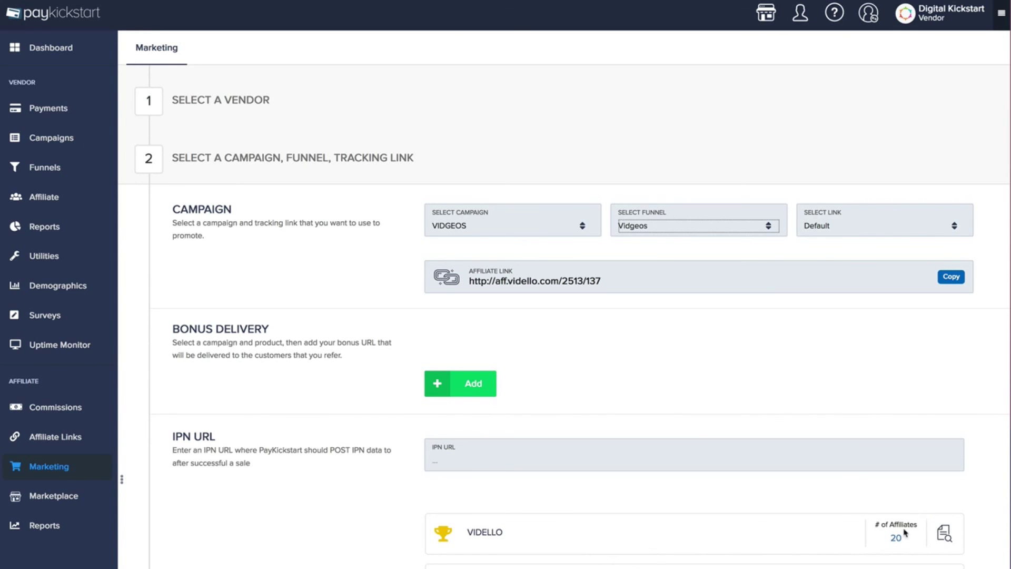
click(946, 536)
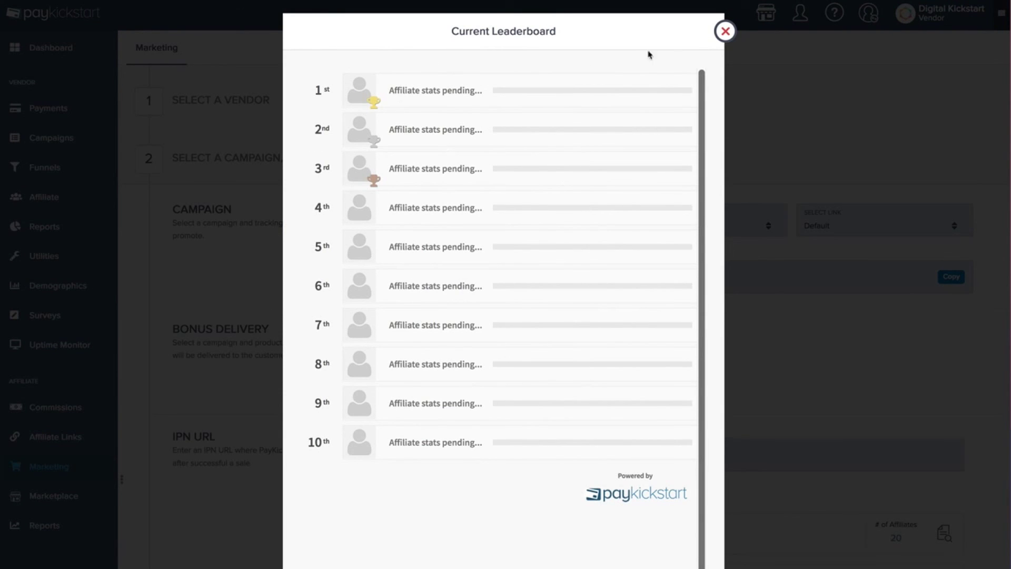
click(725, 31)
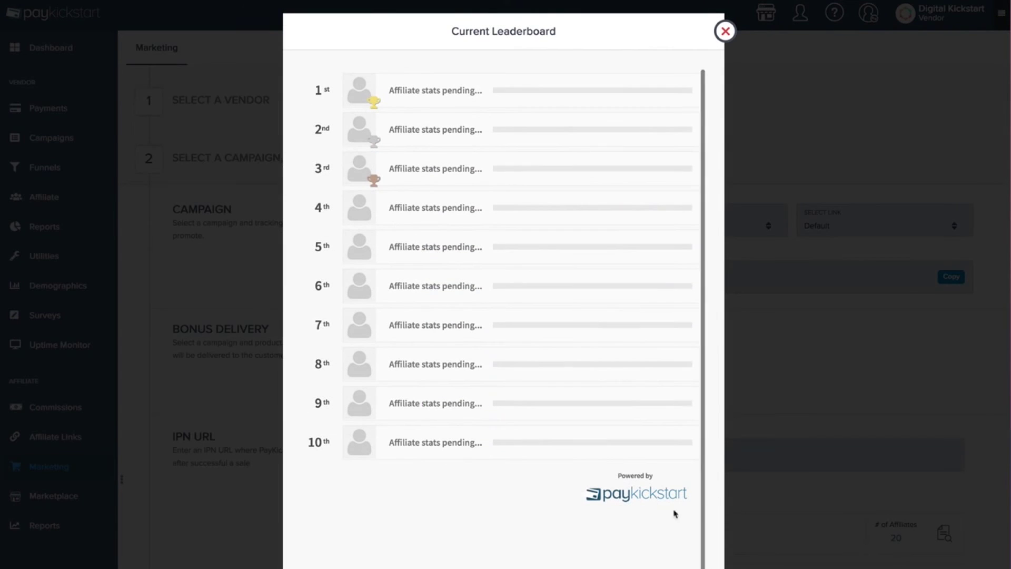
click(723, 32)
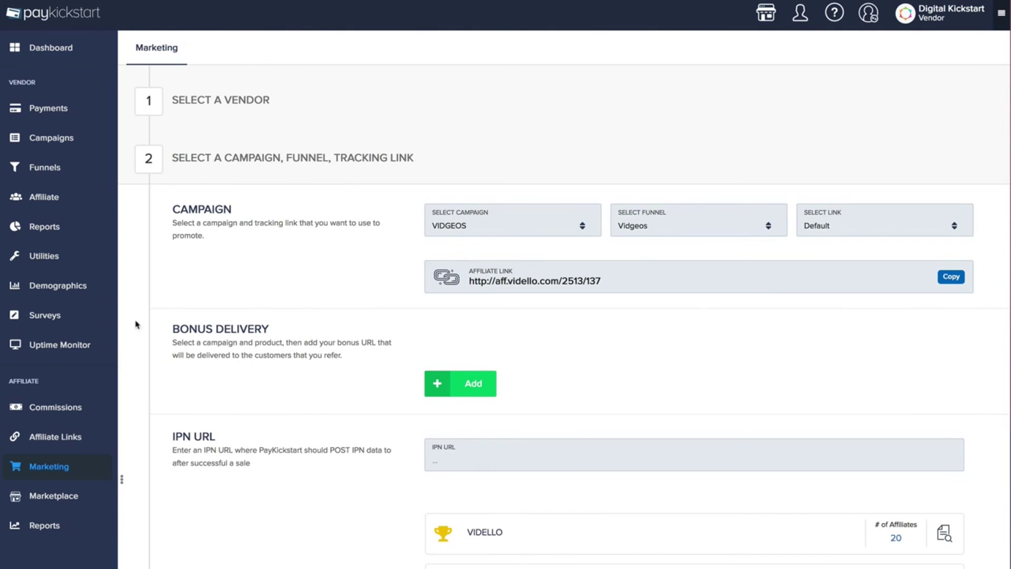
click(55, 496)
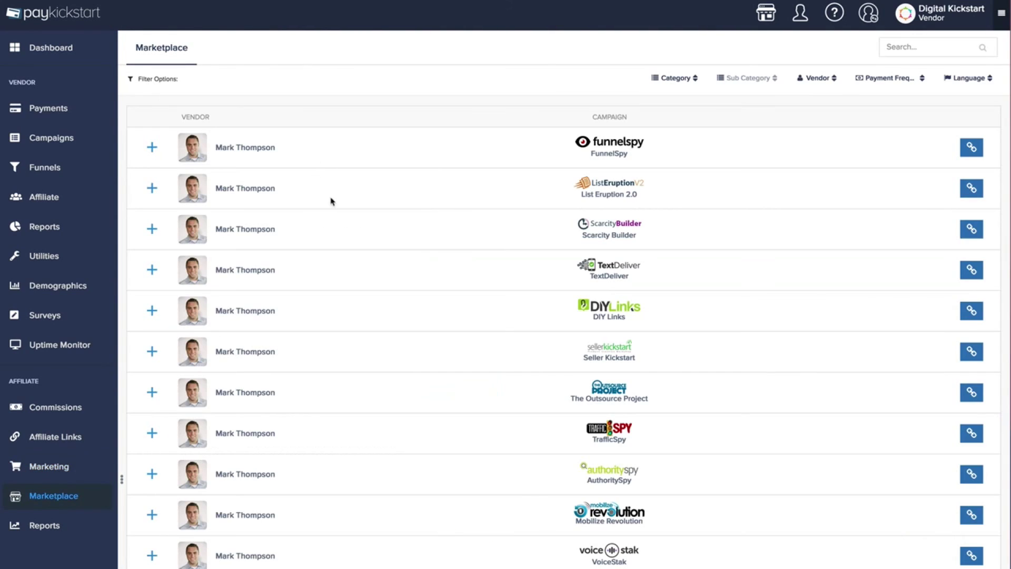
scroll(363, 237, down, 9)
scroll(372, 246, down, 5)
scroll(372, 246, up, 14)
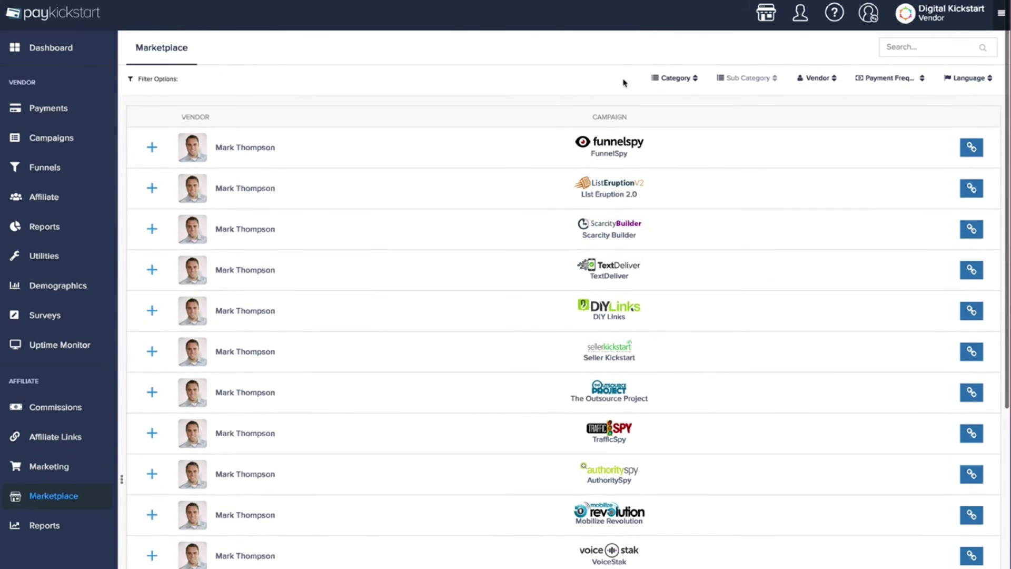
click(688, 79)
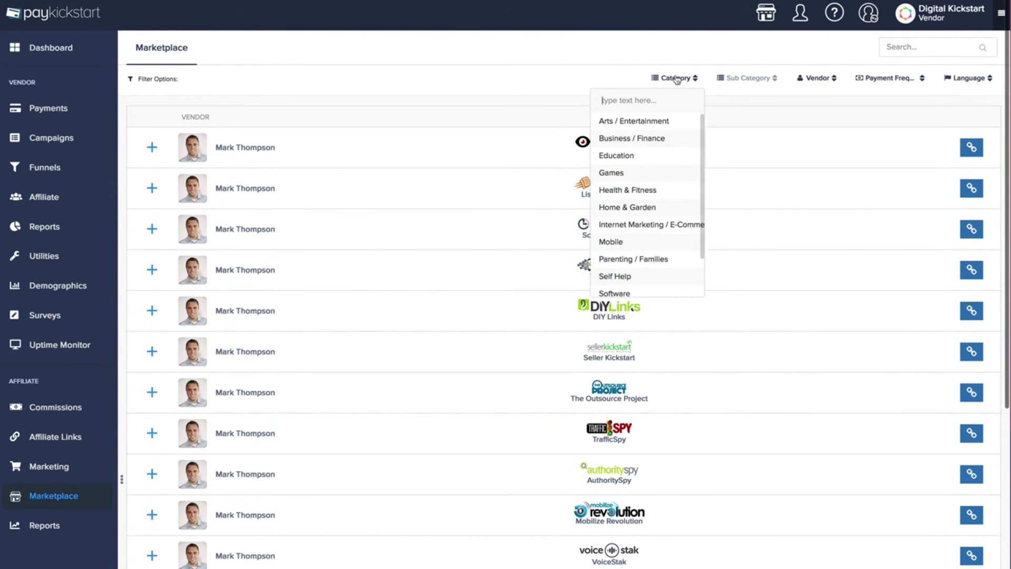
click(818, 79)
scroll(801, 243, down, 3)
scroll(800, 242, up, 3)
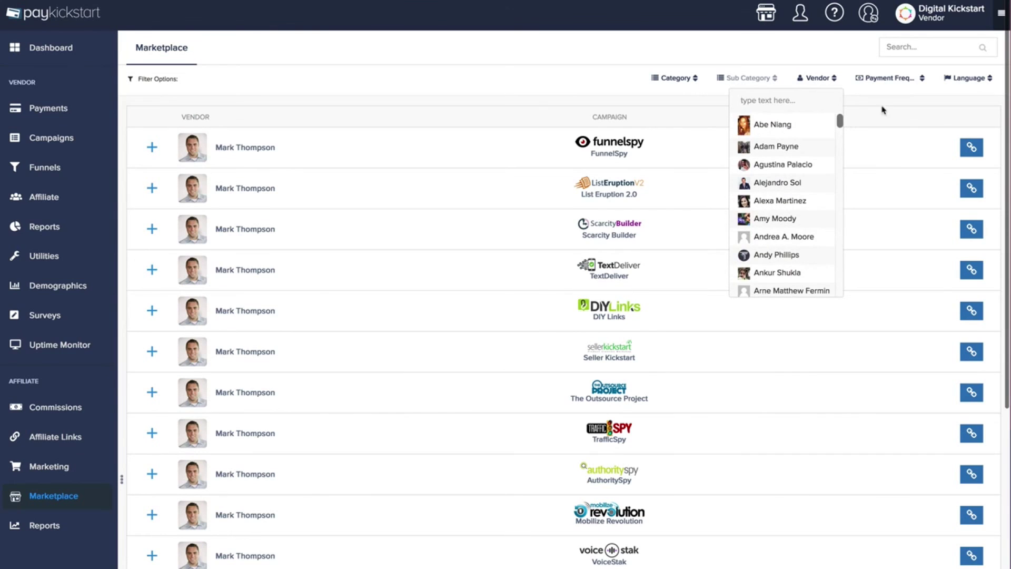
click(883, 77)
click(784, 60)
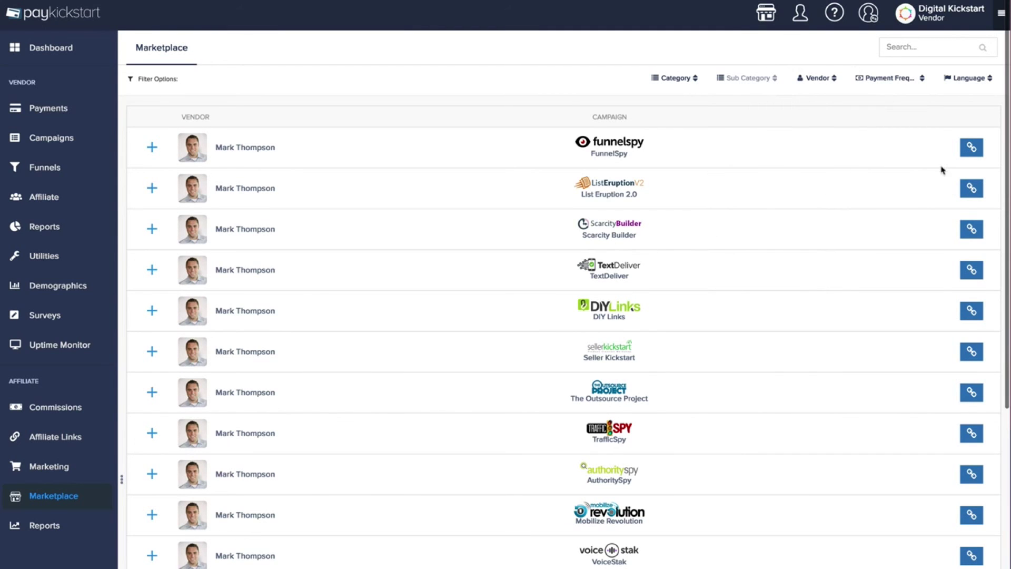
scroll(861, 199, down, 6)
scroll(860, 199, down, 5)
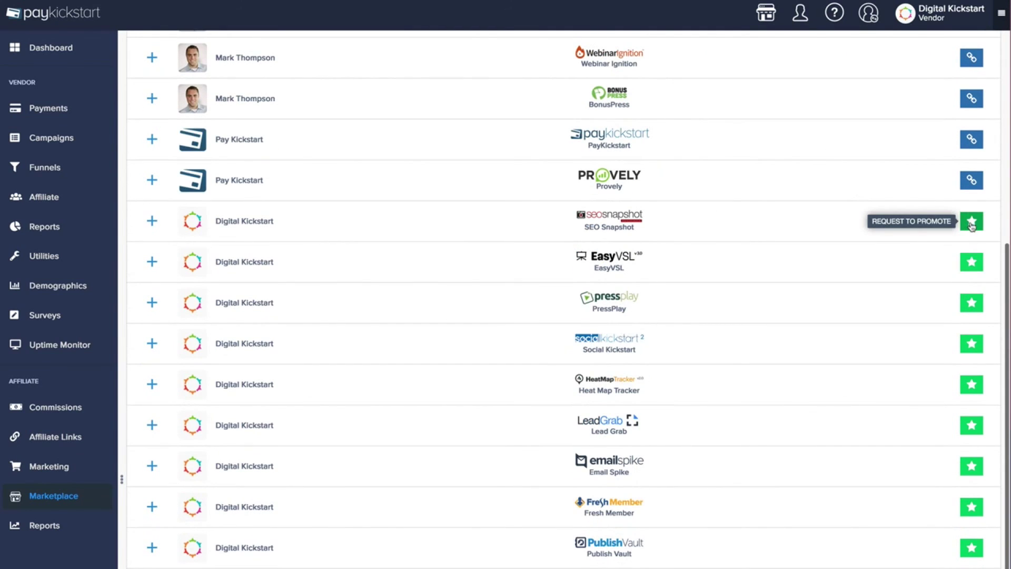
scroll(729, 322, down, 10)
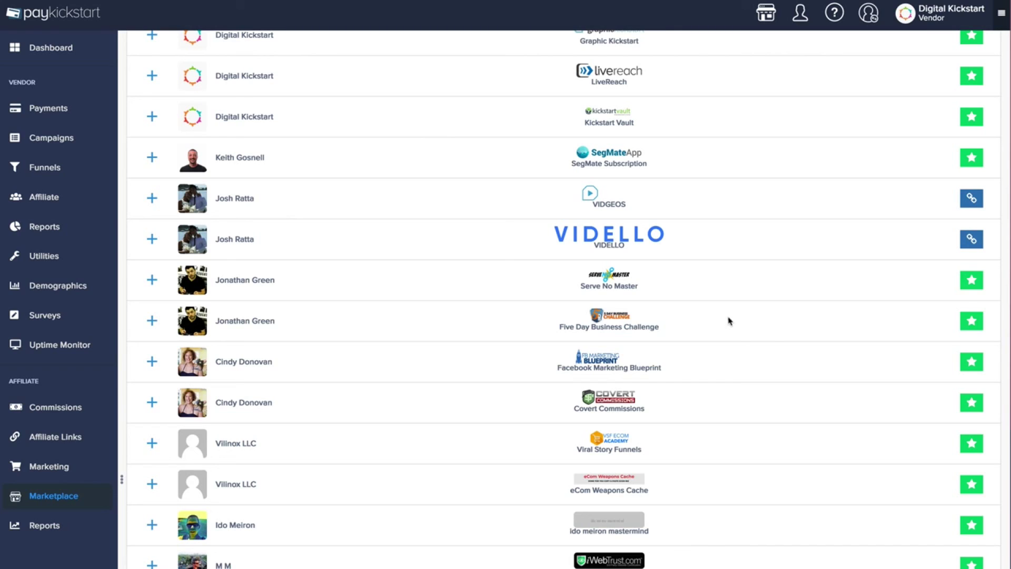
click(55, 526)
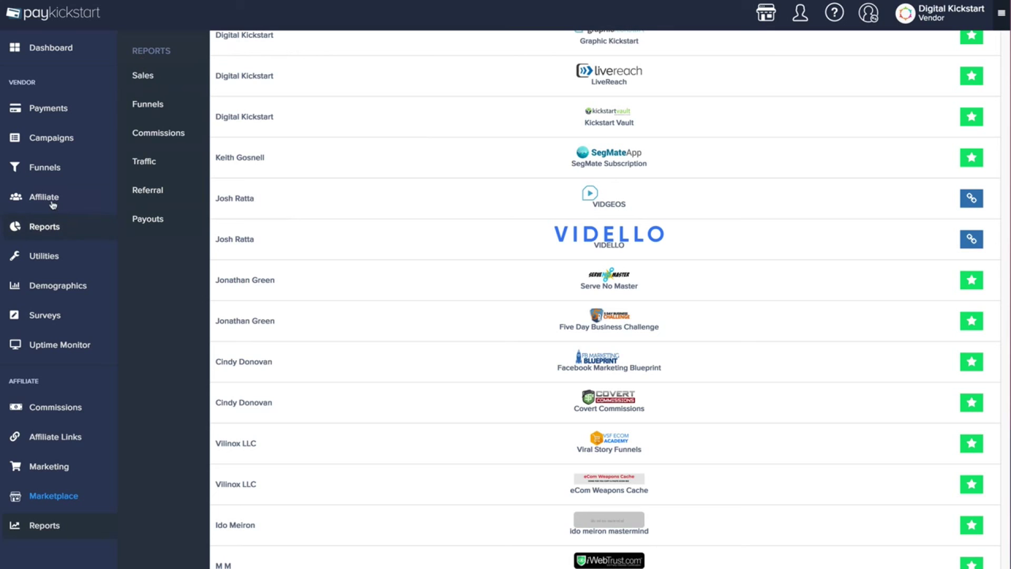
Go to the affiliate Marketing page's Email Swipes listing four EasyVSL swipes
click(49, 154)
mouse_move(47, 140)
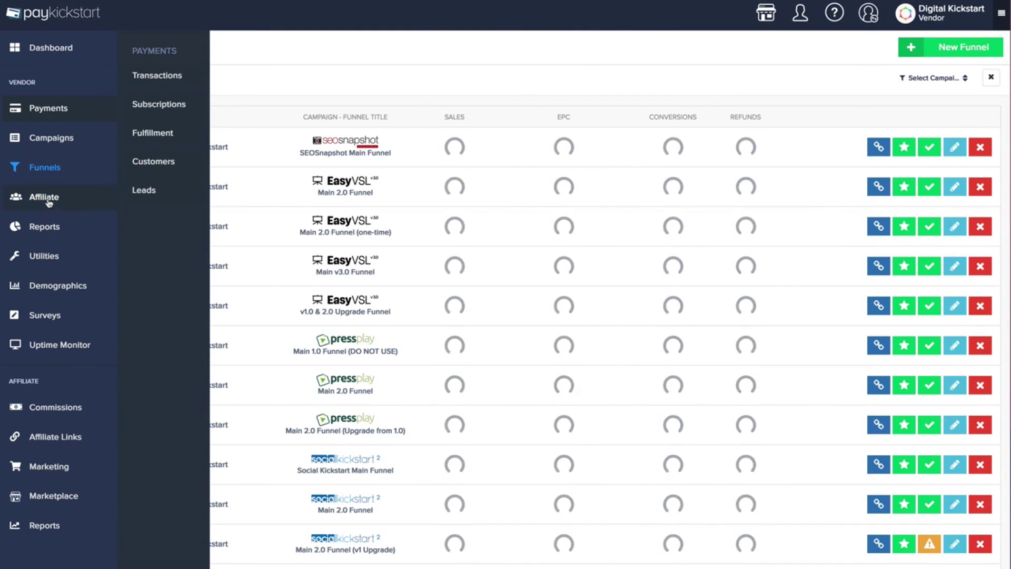
mouse_move(49, 197)
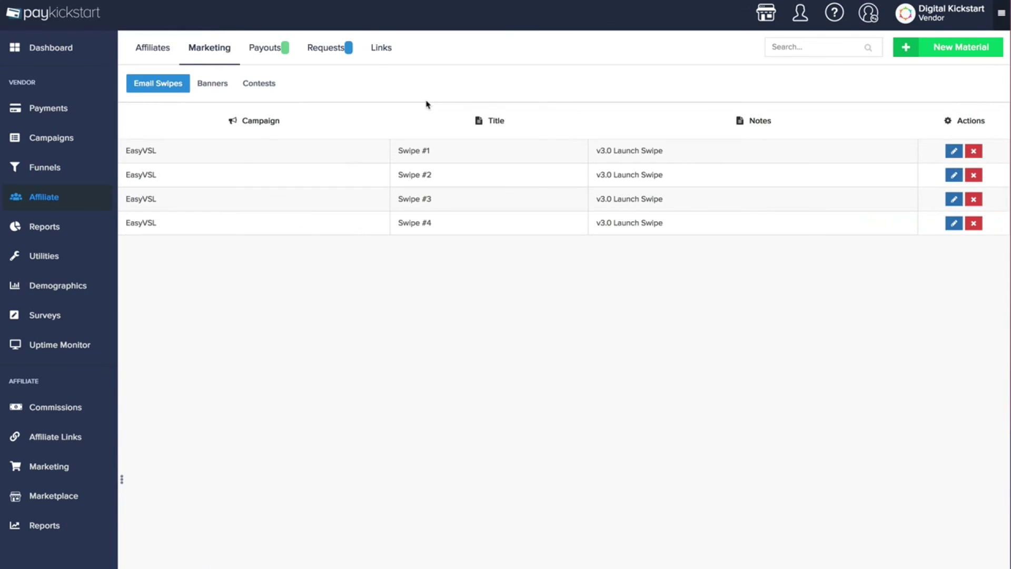
Read through Swipe #1's email text and close it
click(953, 151)
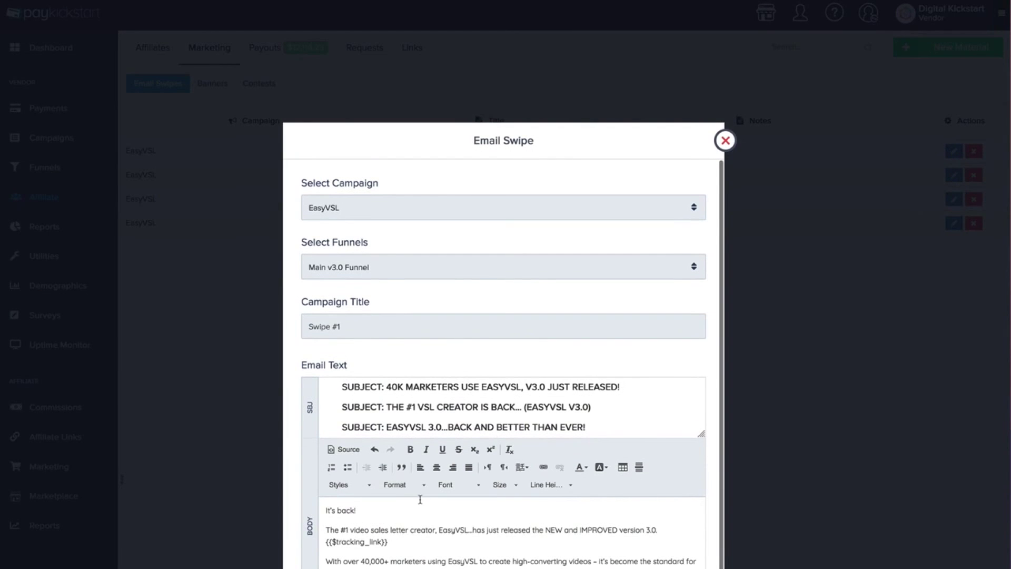
scroll(448, 534, down, 10)
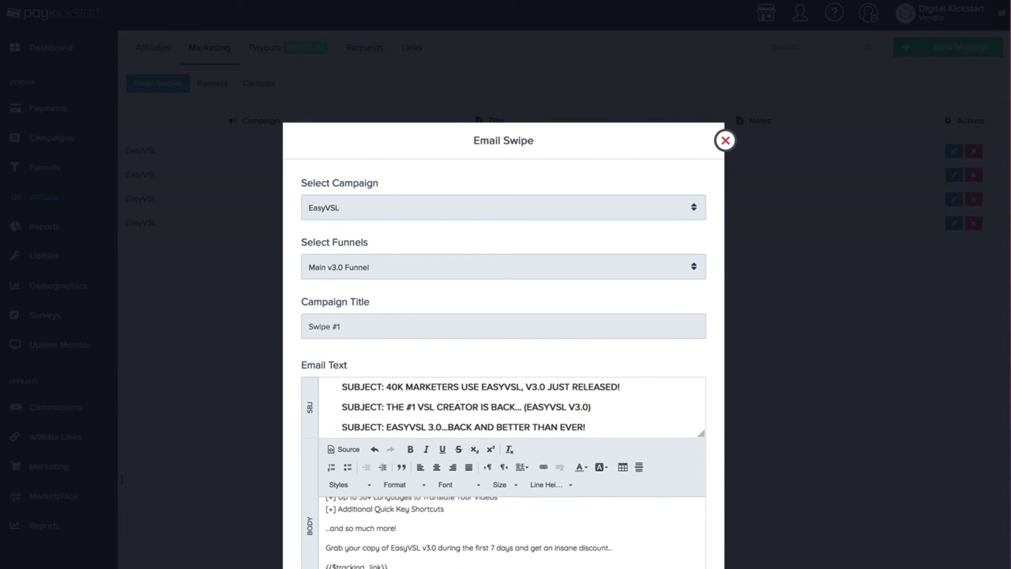
scroll(511, 532, up, 10)
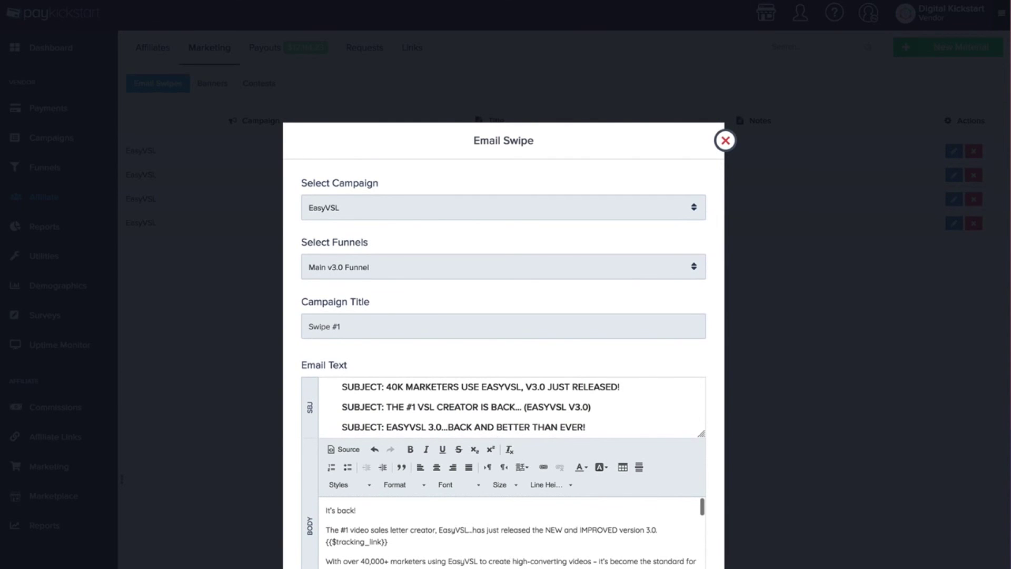
click(725, 140)
Preview an affiliate banner, then switch to the Contests list
click(213, 85)
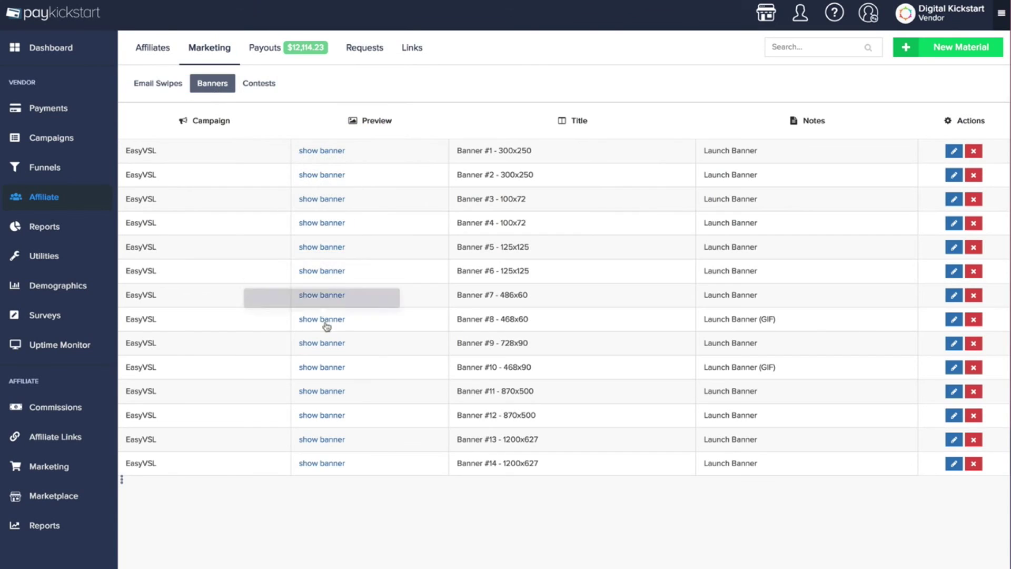
mouse_move(335, 423)
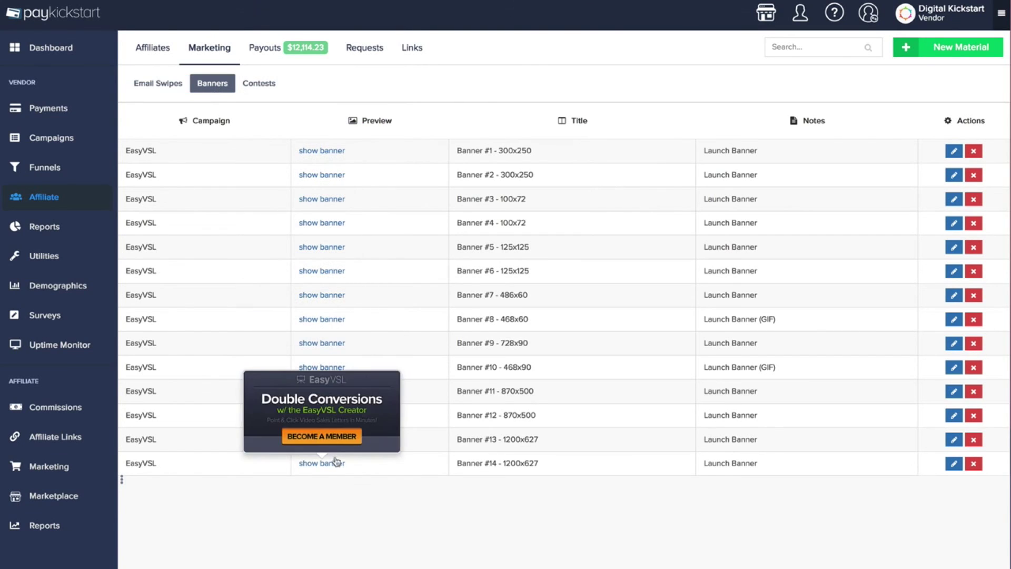
click(269, 90)
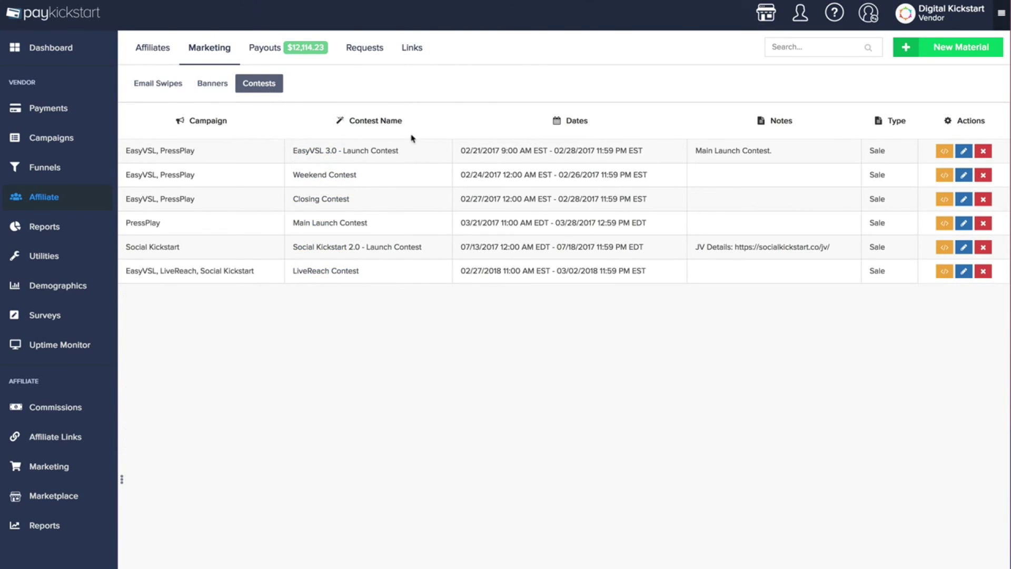
click(951, 152)
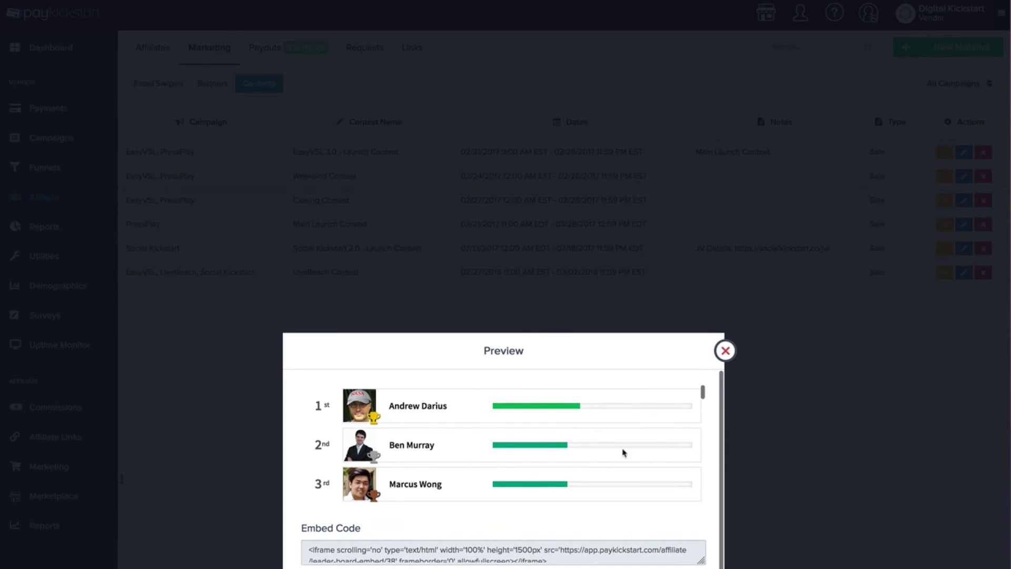
scroll(581, 459, down, 1)
scroll(553, 450, up, 1)
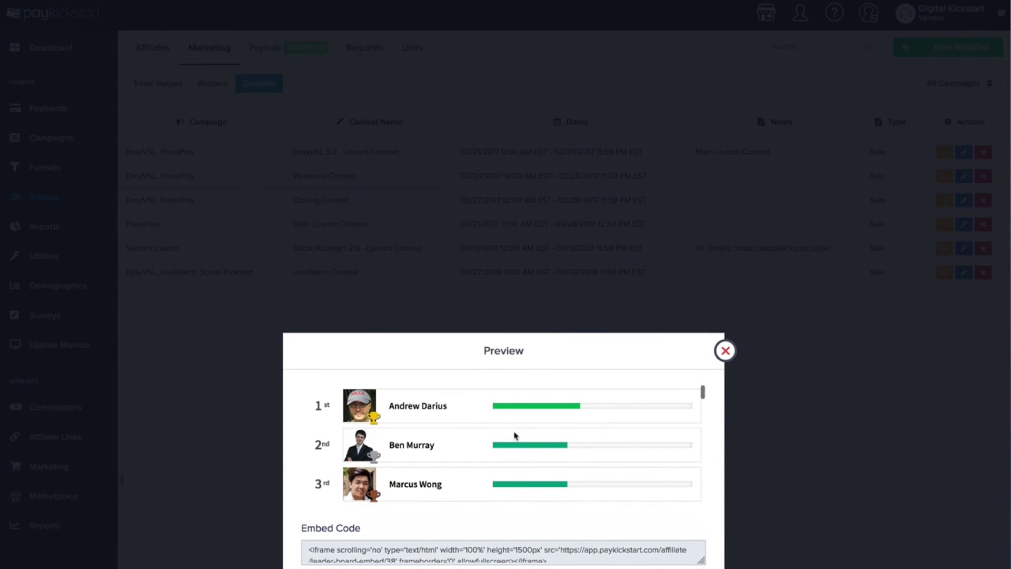
scroll(514, 435, down, 1)
scroll(512, 427, up, 1)
scroll(514, 429, down, 4)
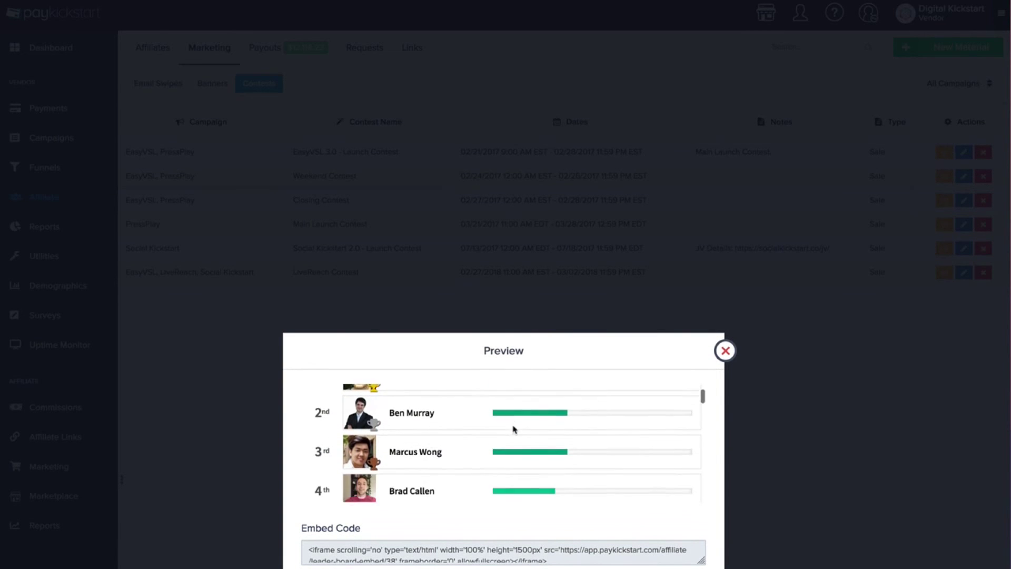
scroll(513, 429, up, 4)
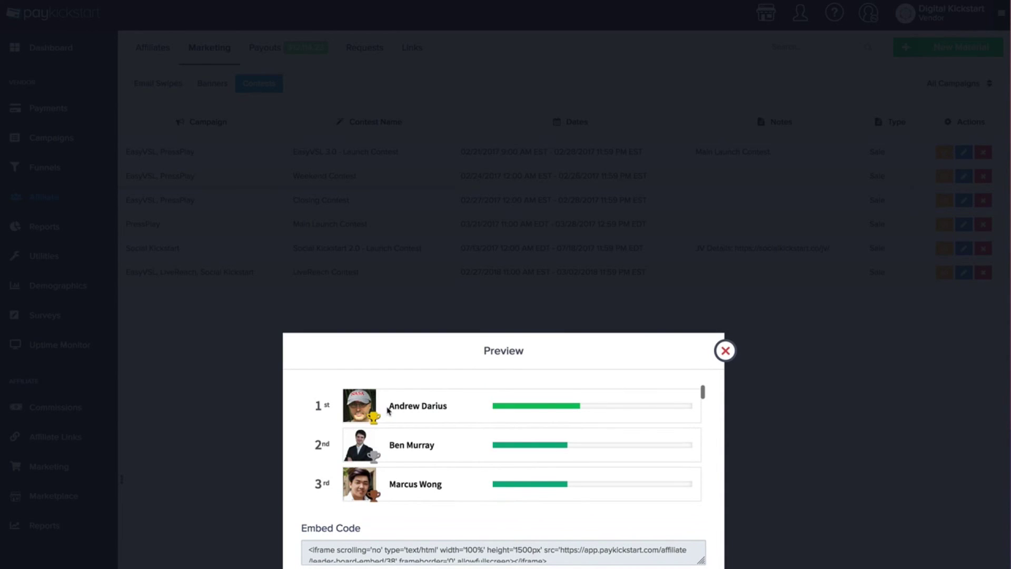
scroll(453, 428, down, 1)
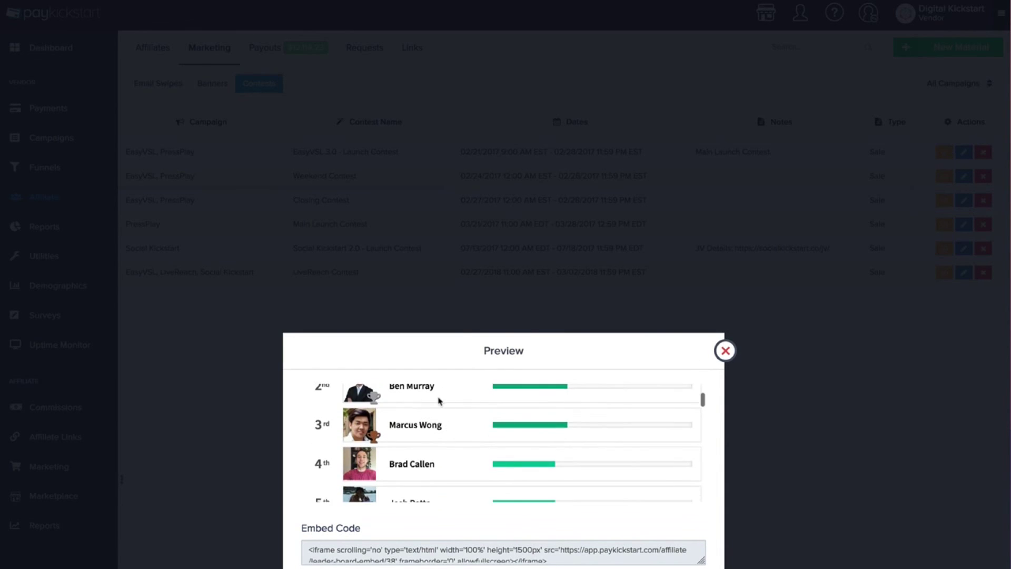
scroll(481, 433, down, 7)
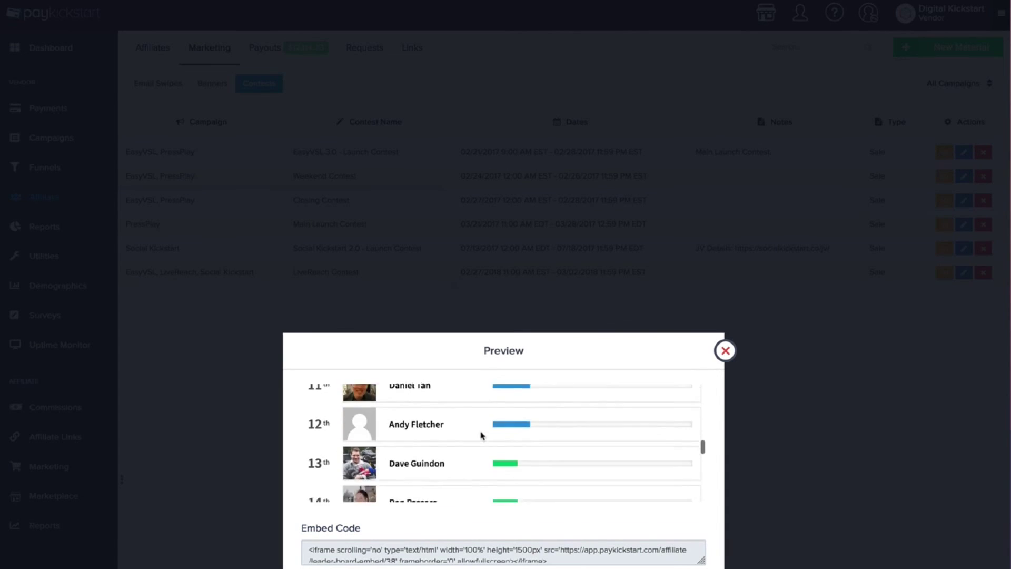
scroll(481, 437, up, 9)
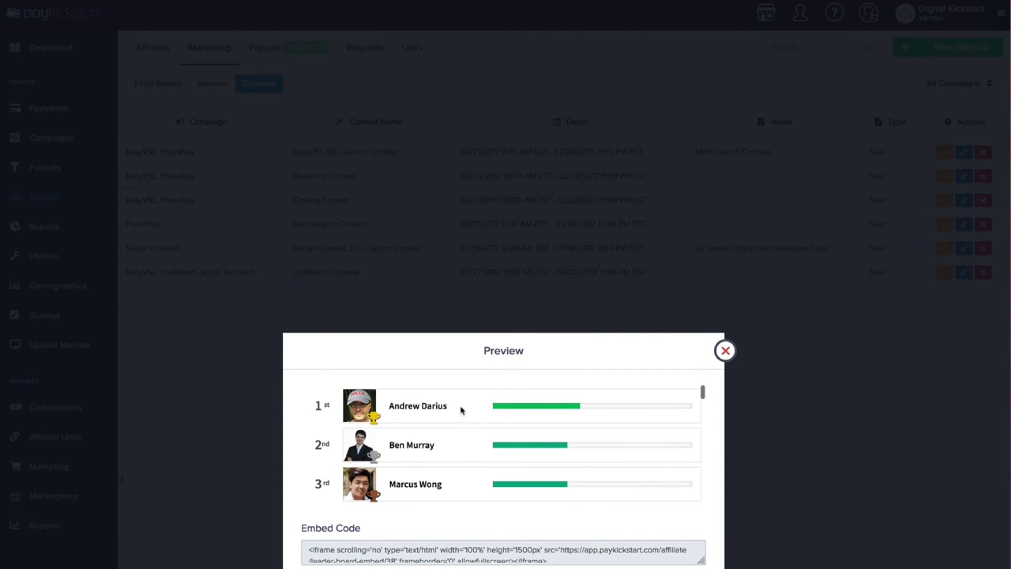
scroll(519, 431, down, 1)
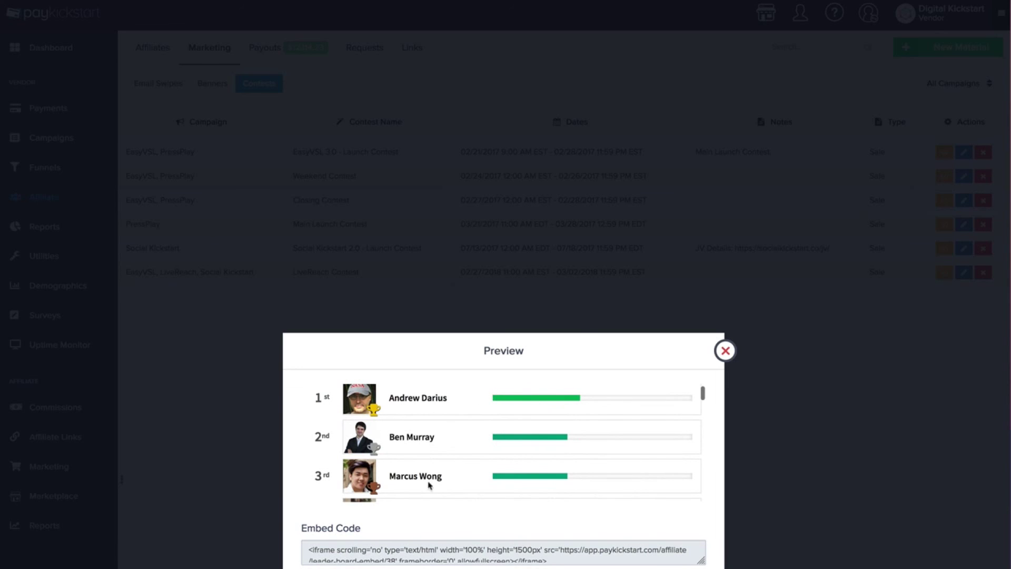
click(725, 352)
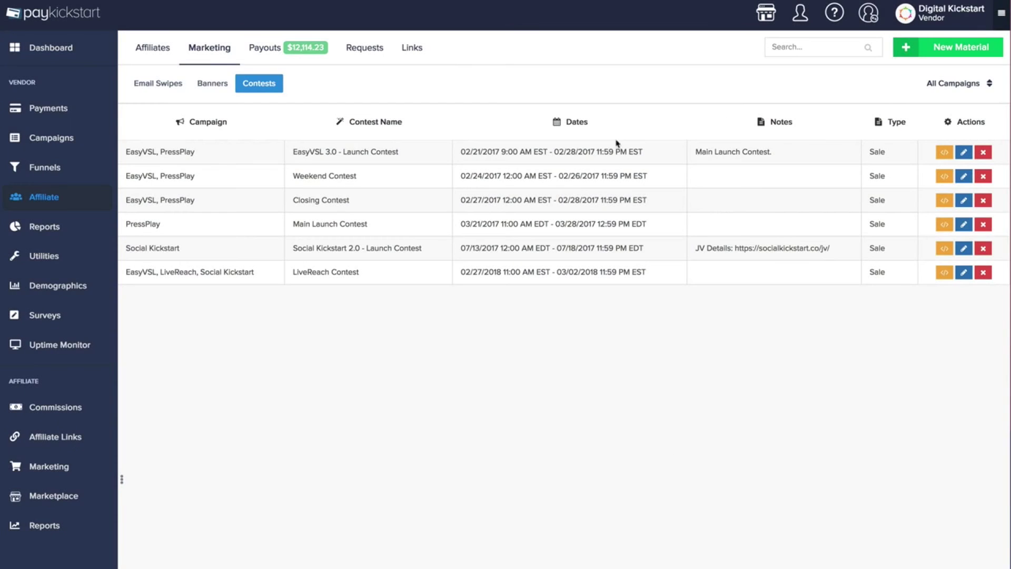
Review the $12,114.23 pending payouts list and check the empty requests notice
click(293, 53)
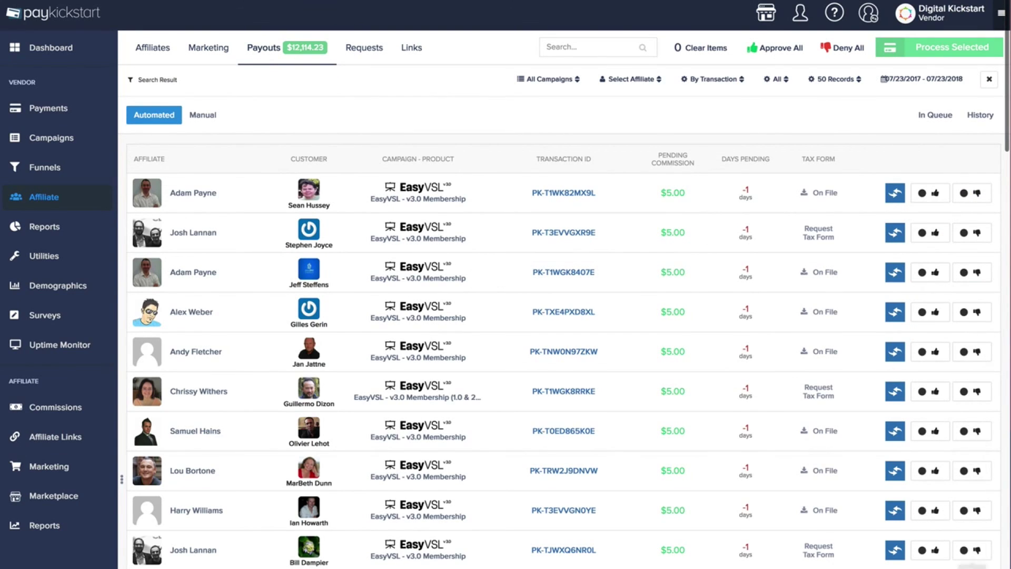
scroll(478, 399, down, 5)
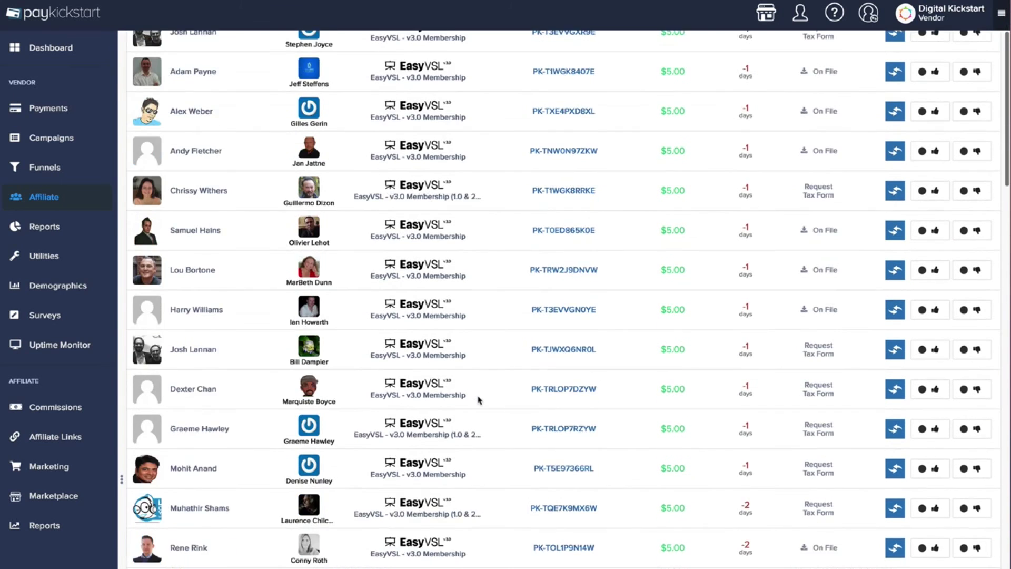
scroll(478, 399, up, 5)
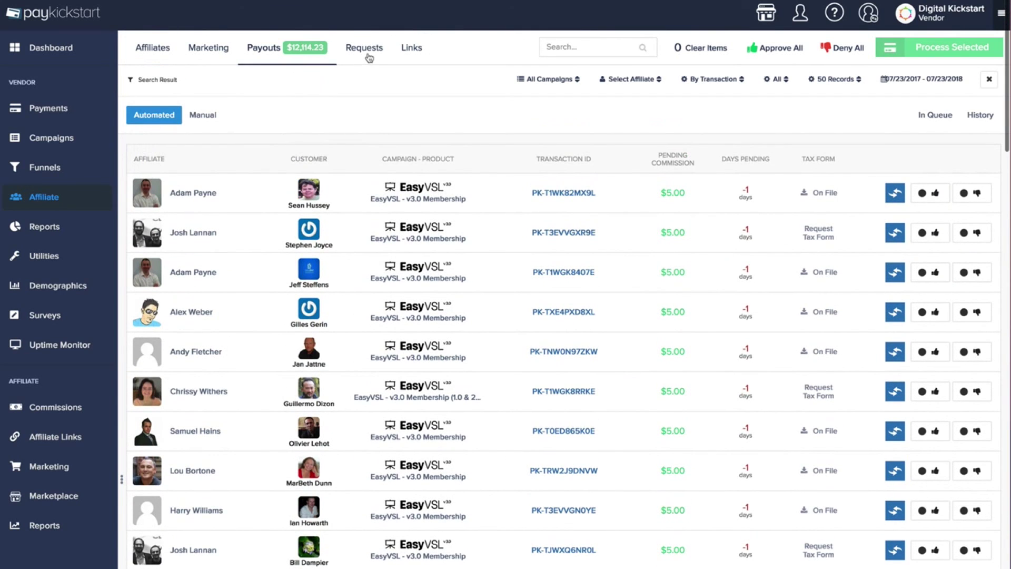
scroll(370, 60, down, 1)
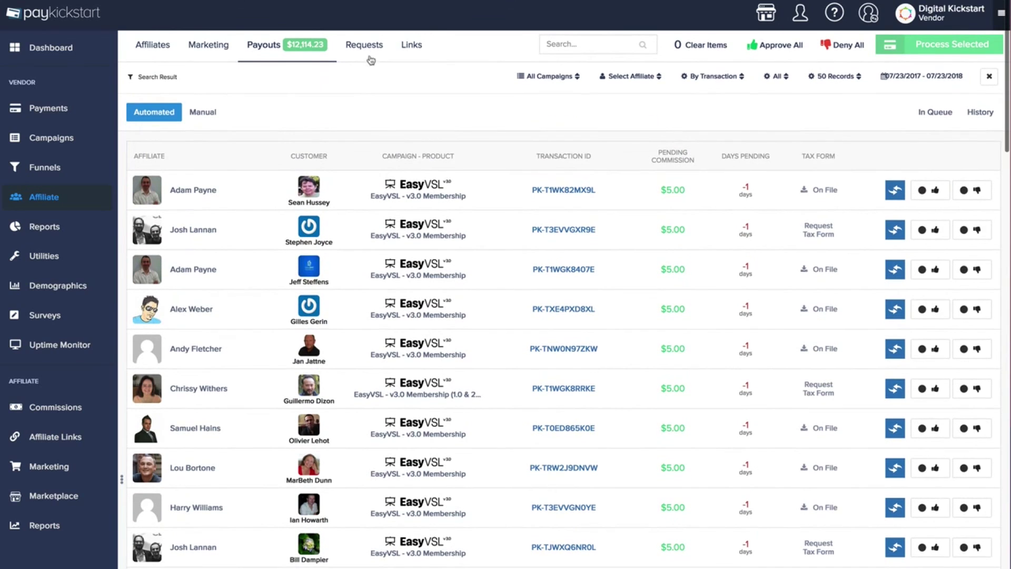
click(801, 16)
click(804, 18)
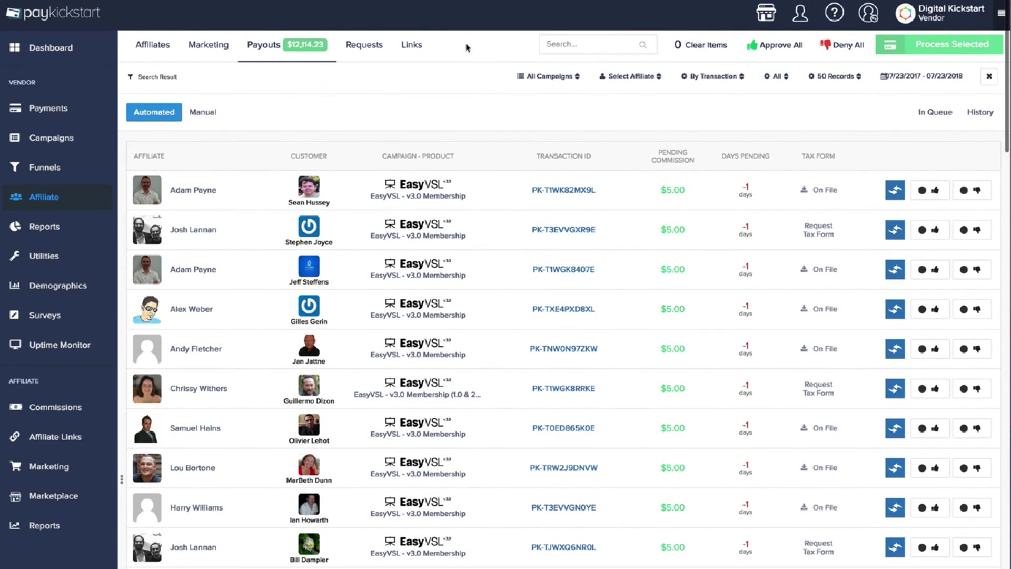